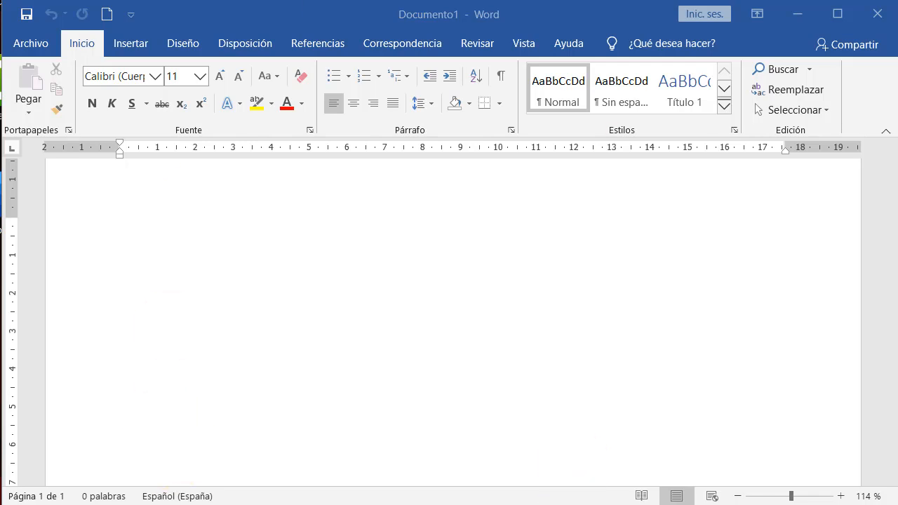
- Write "Curso de Word" at the start of the blank document
click(260, 254)
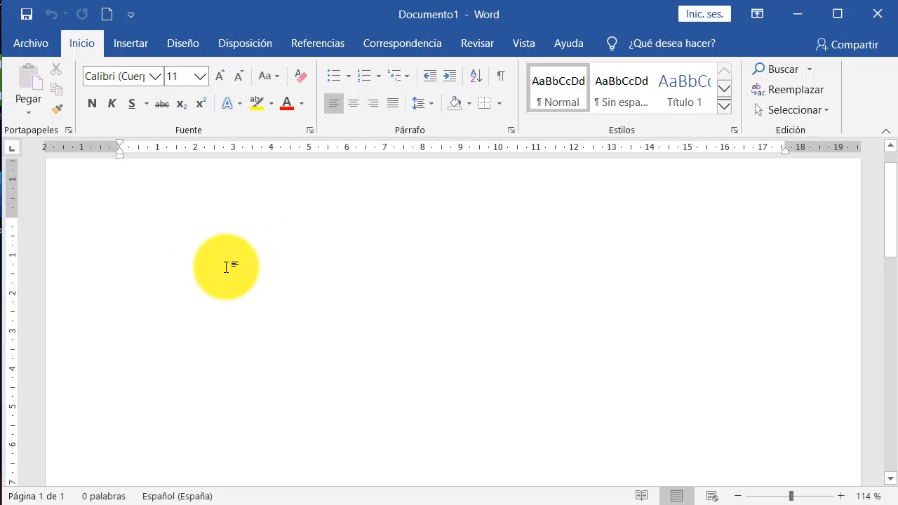
text(cu)
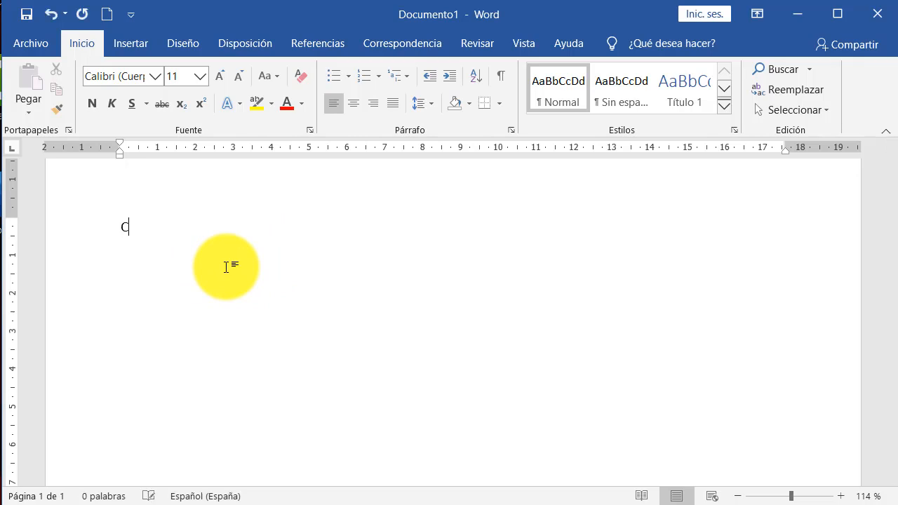
text(urso de Word)
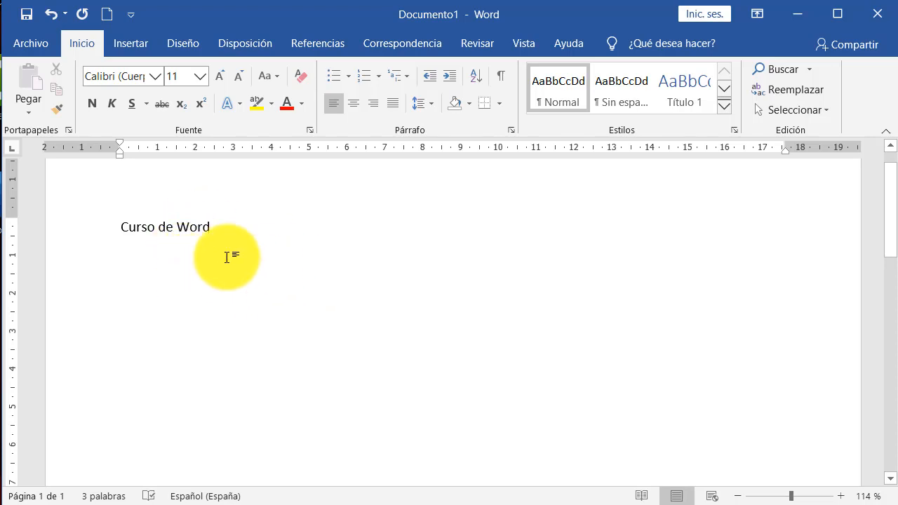
- Select the text "Curso de Word" and examine the fonts available for it, including the full font list
triple_click(179, 228)
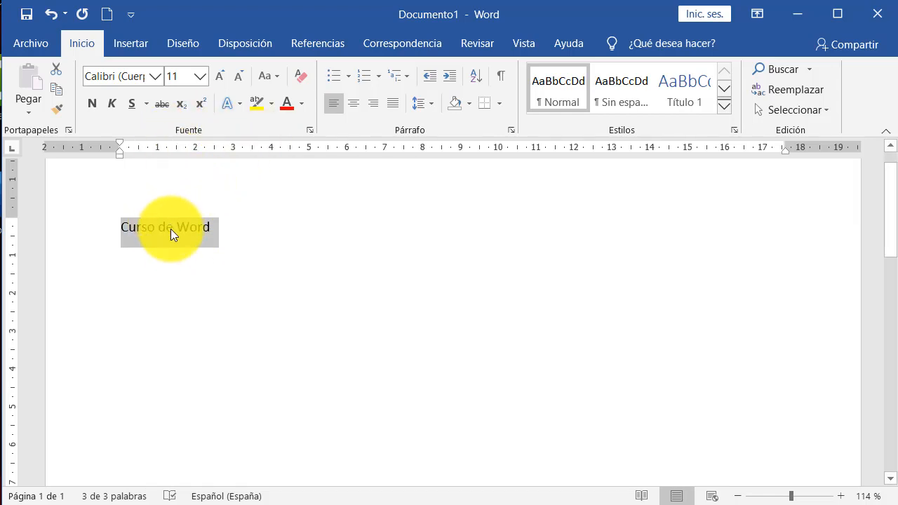
click(250, 218)
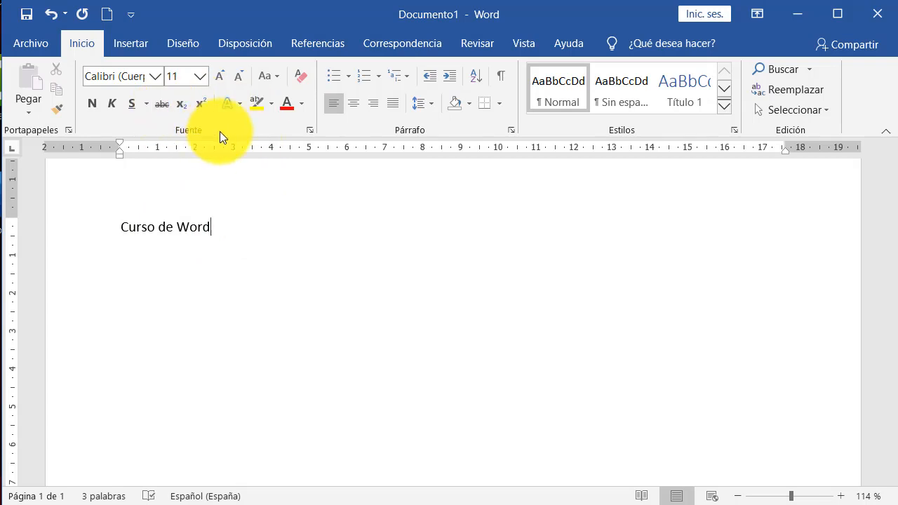
drag(224, 227, 123, 227)
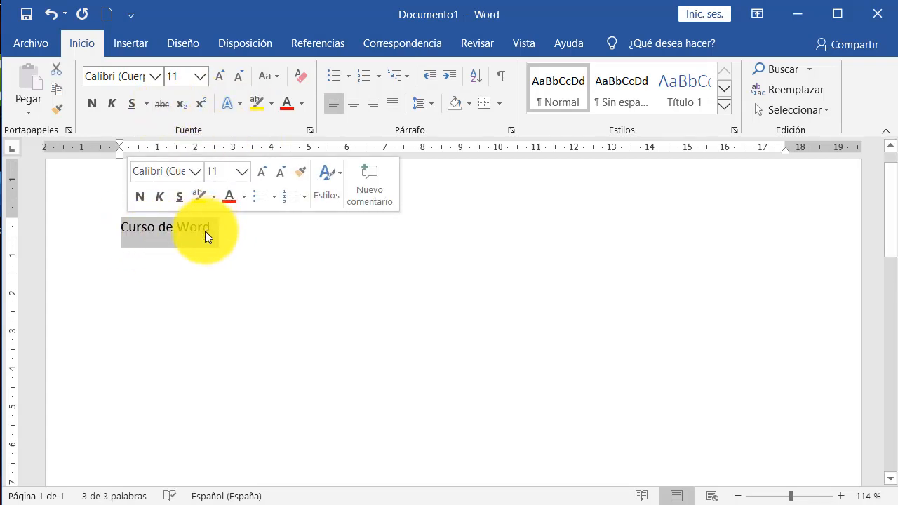
click(193, 174)
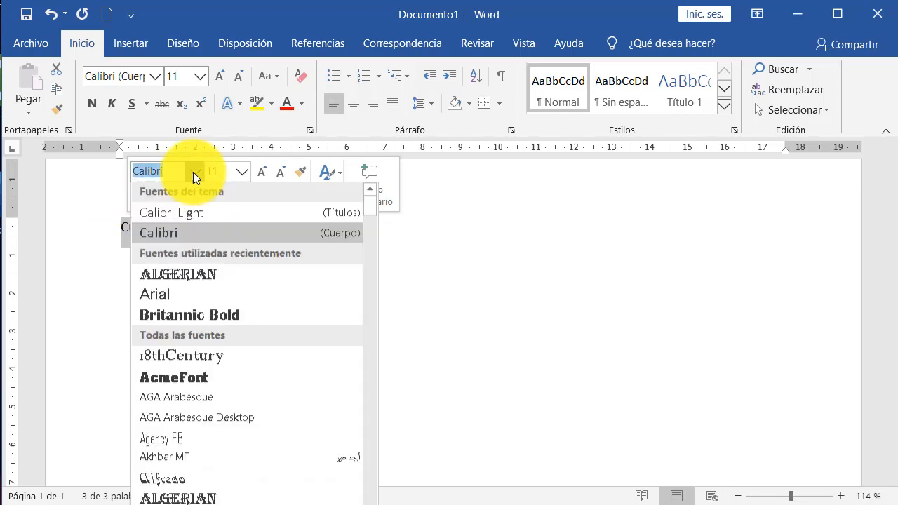
click(193, 174)
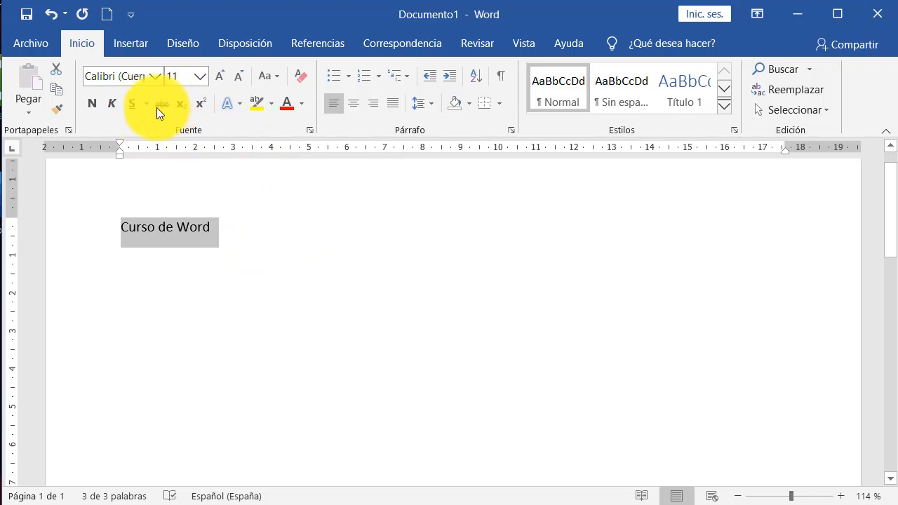
click(222, 223)
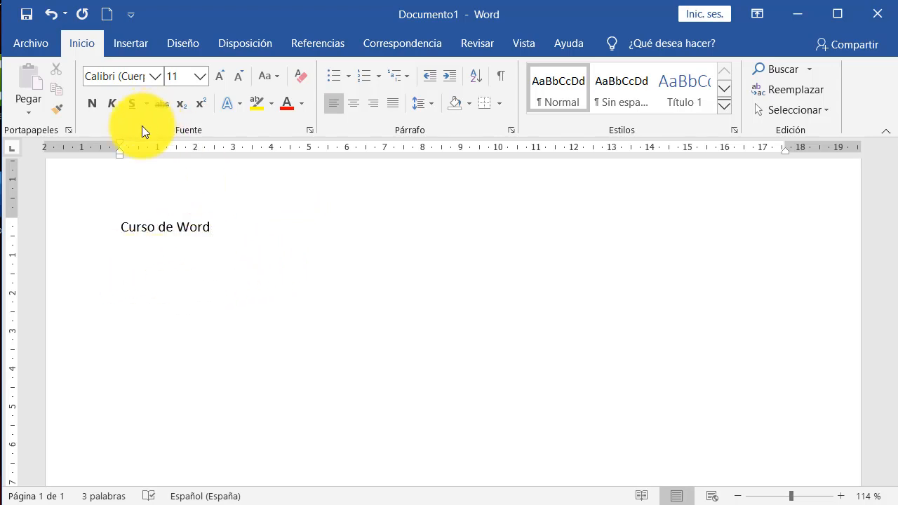
click(155, 76)
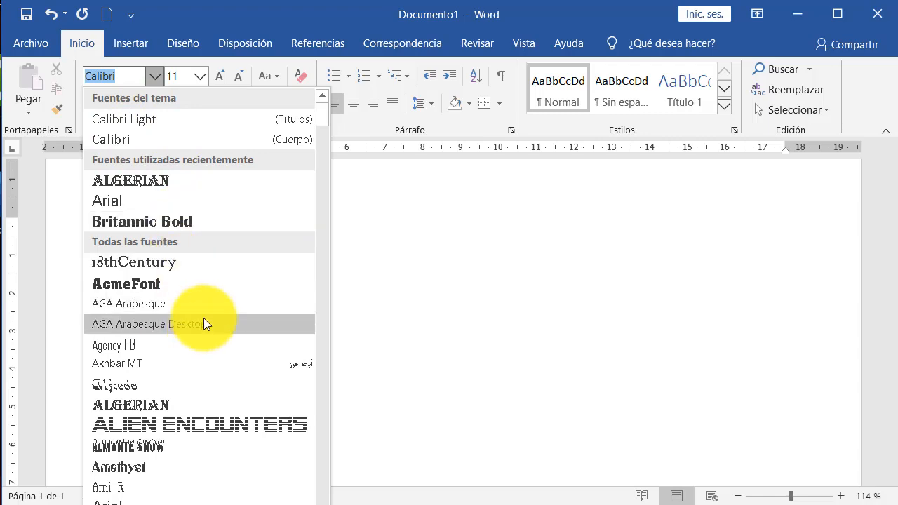
scroll(195, 239, down, 2)
scroll(195, 282, down, 7)
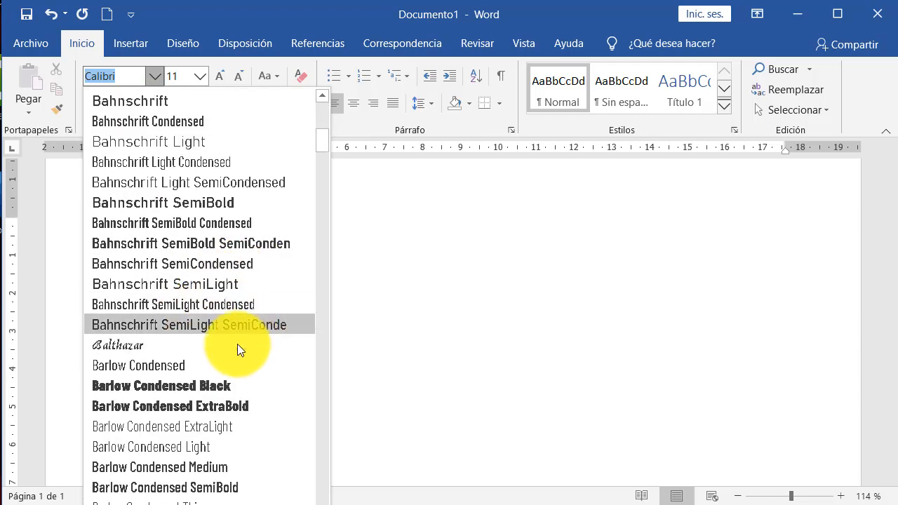
click(384, 270)
drag(216, 227, 122, 227)
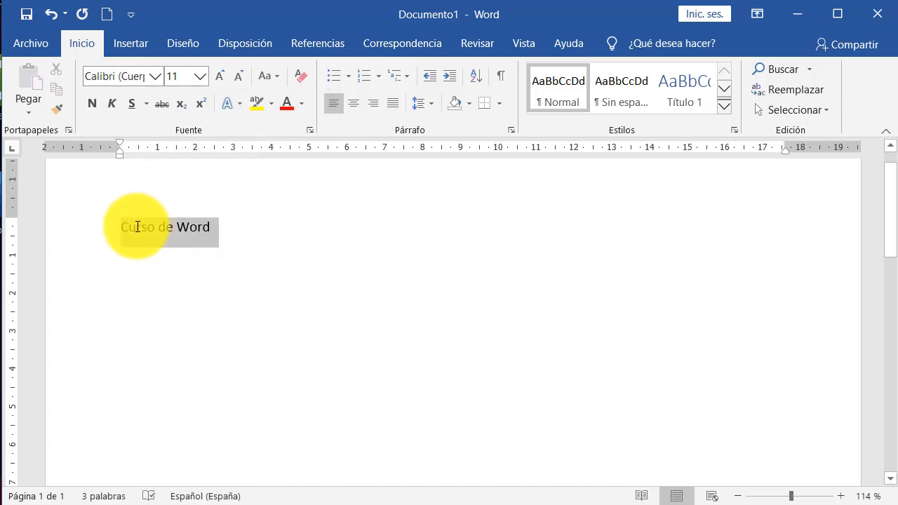
click(218, 226)
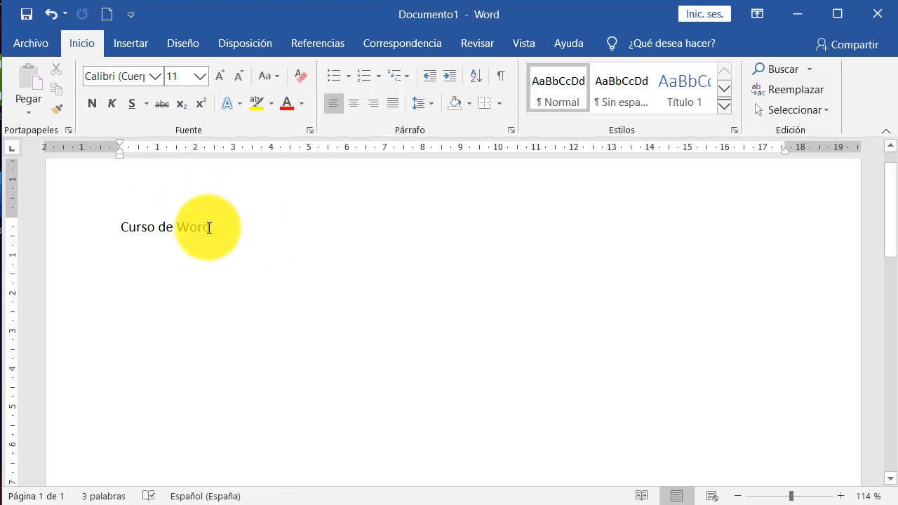
drag(209, 227, 121, 226)
drag(215, 226, 121, 227)
click(239, 240)
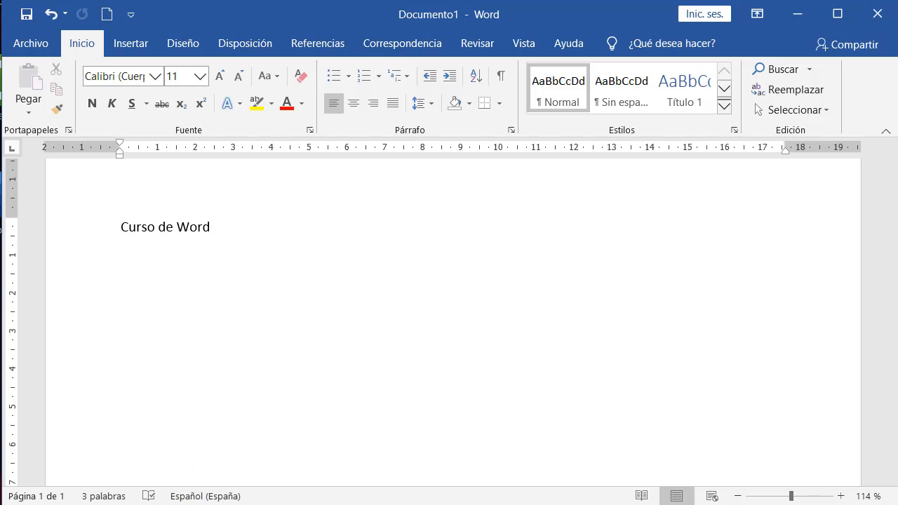
- Switch to the FONTS - letras folder in File Explorer and open the font file RenaultLife.ttf for preview
click(168, 504)
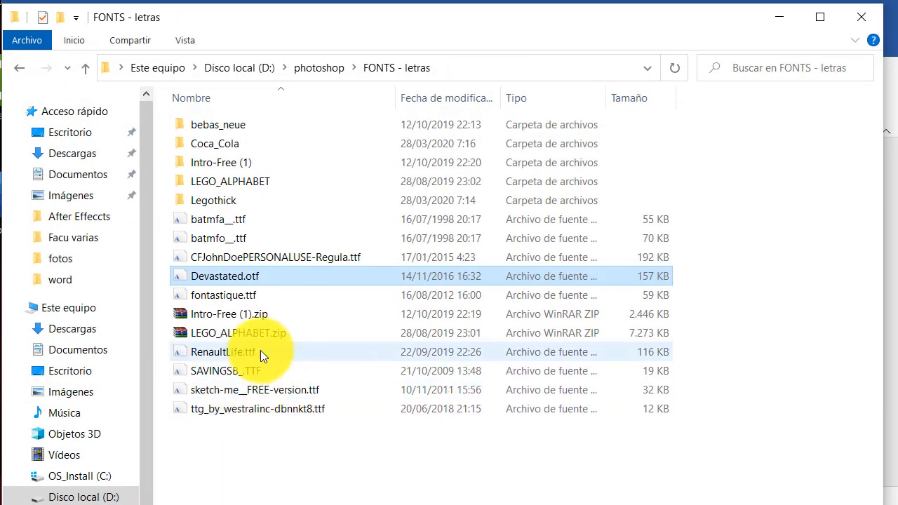
click(224, 370)
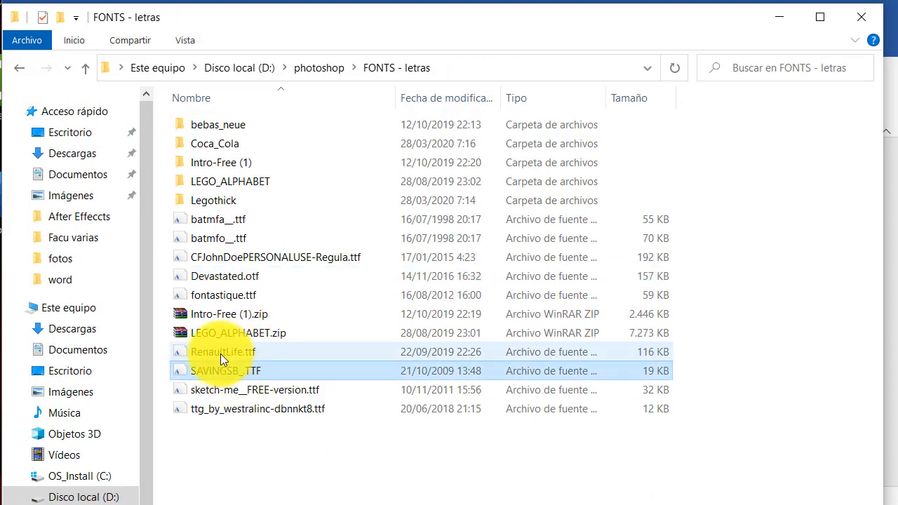
click(220, 353)
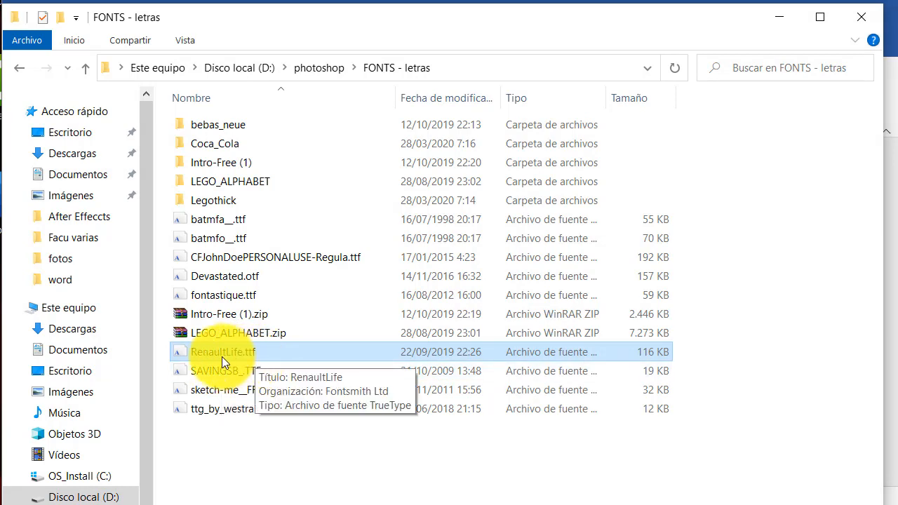
double_click(226, 352)
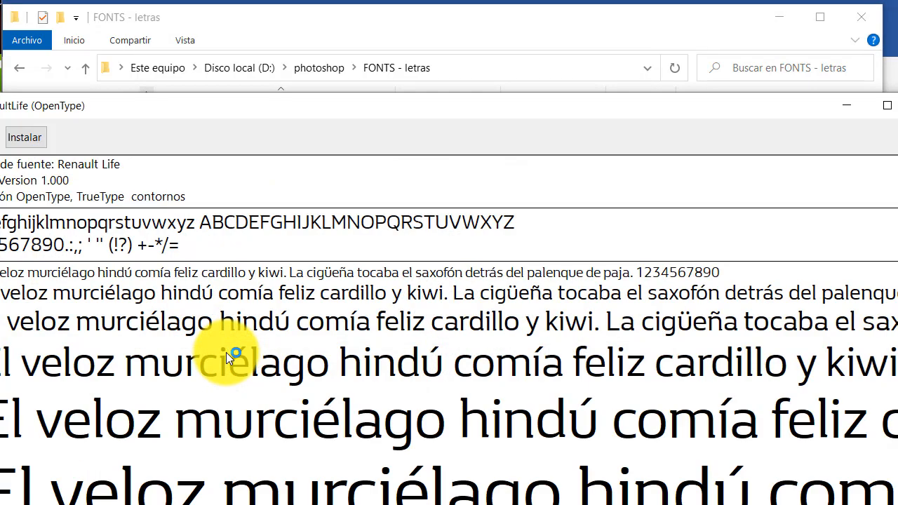
drag(362, 107, 413, 38)
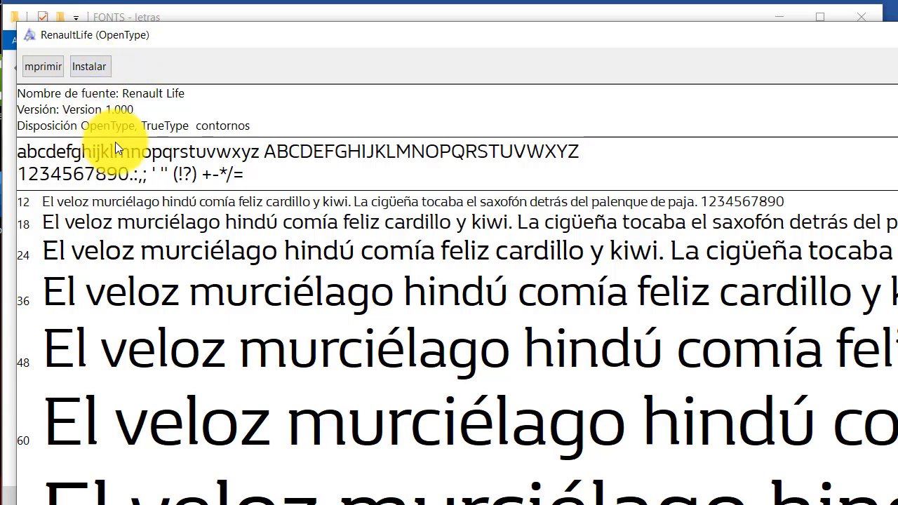
- Install the RenaultLife font, replacing the installed copy, and close its preview to return to the Word document
click(88, 69)
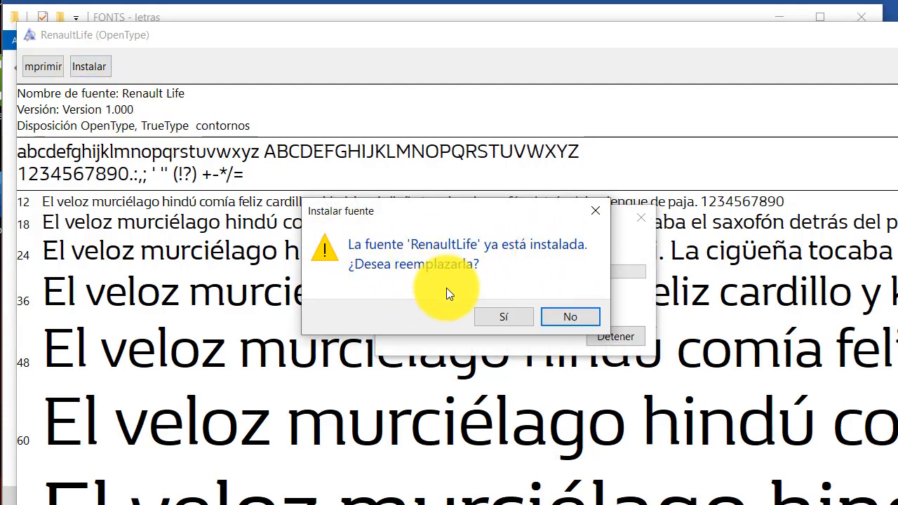
click(511, 320)
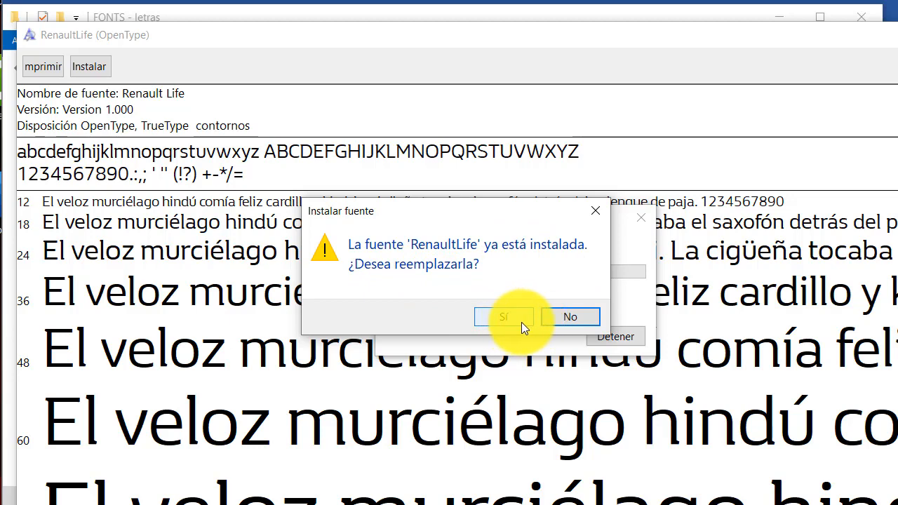
click(517, 314)
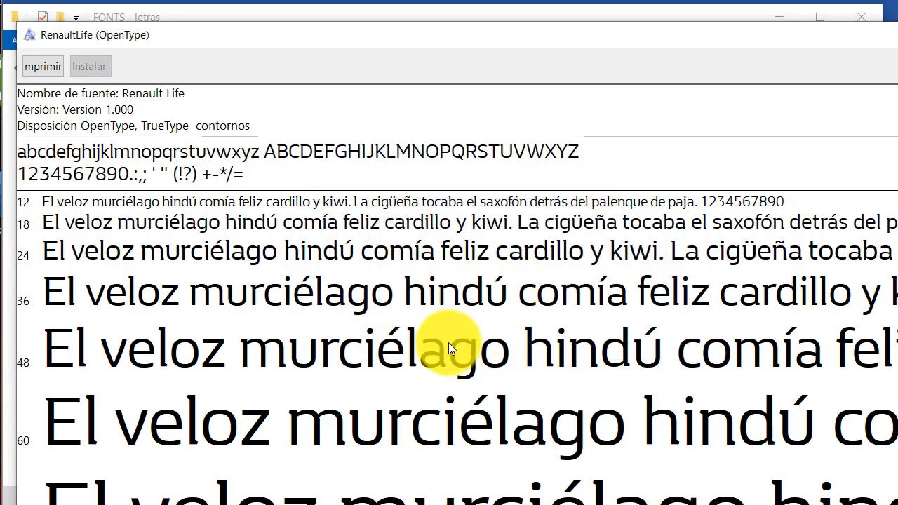
mouse_move(687, 42)
mouse_down()
mouse_move(626, 53)
mouse_move(689, 51)
mouse_up()
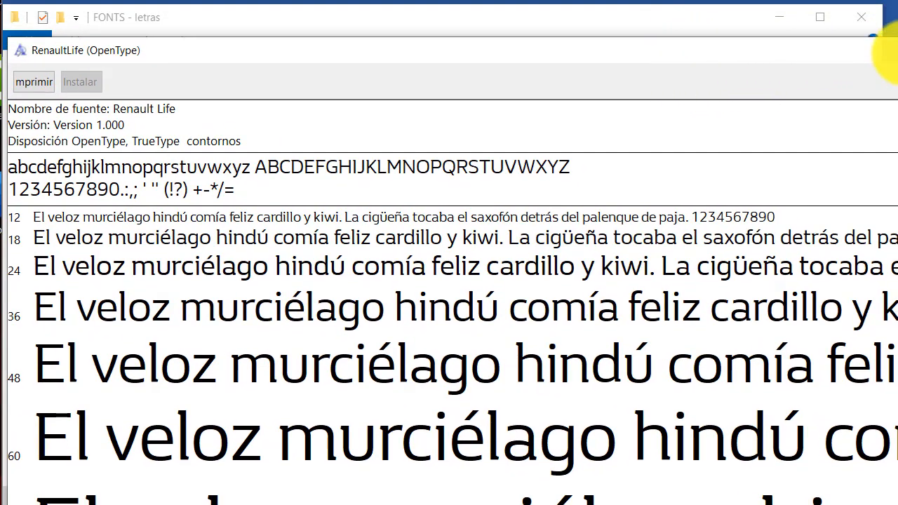
click(897, 48)
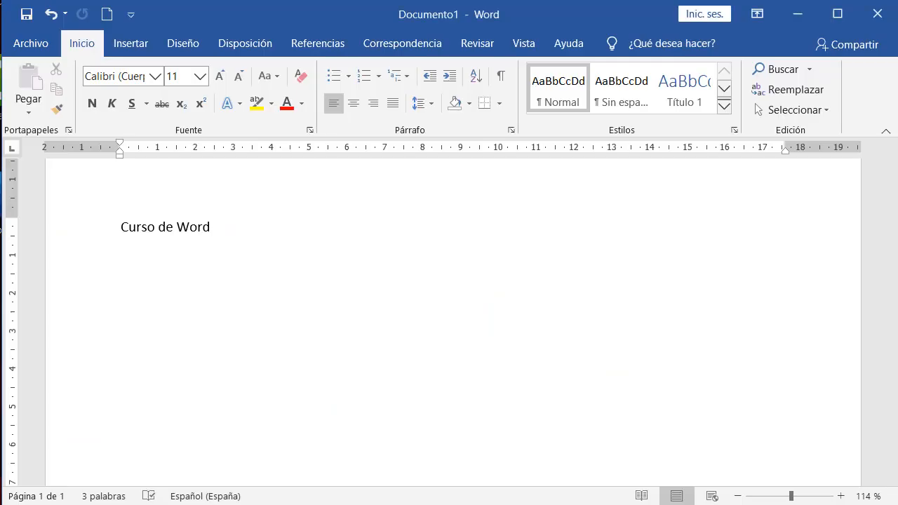
drag(222, 231, 130, 227)
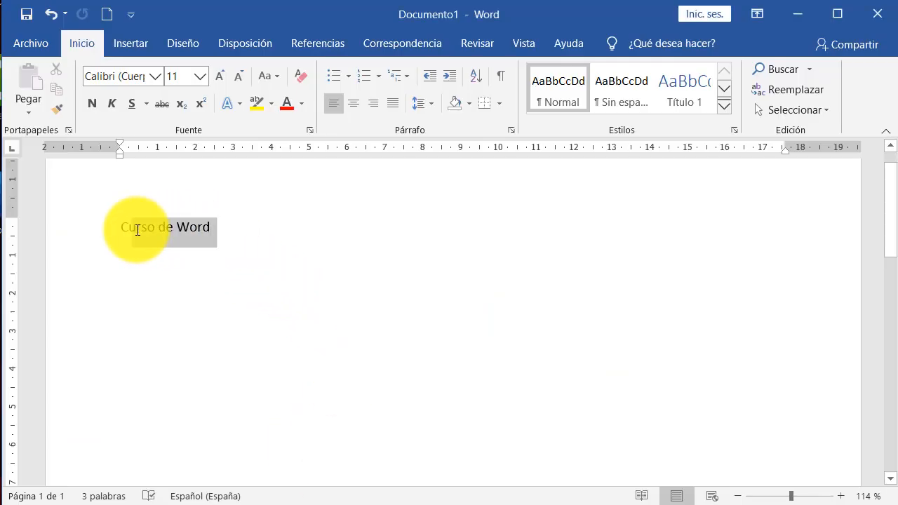
click(219, 230)
drag(218, 230, 122, 228)
click(219, 228)
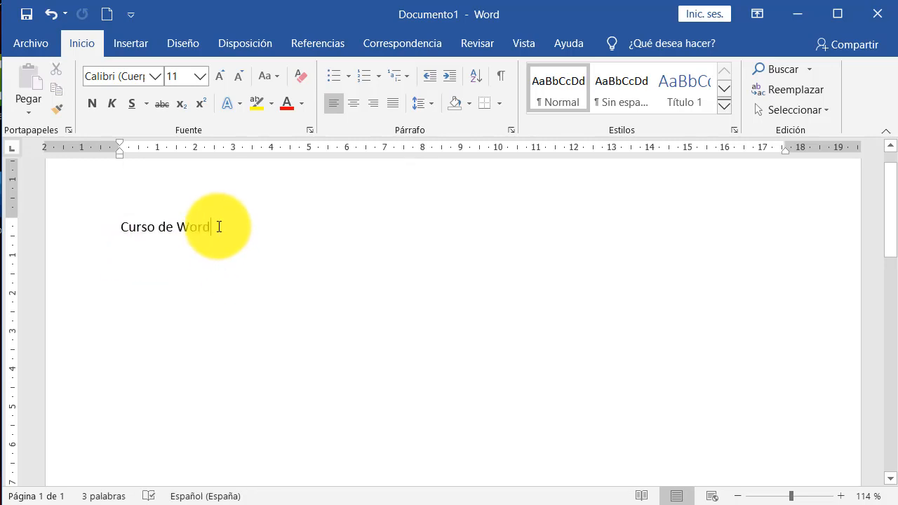
drag(219, 228, 121, 227)
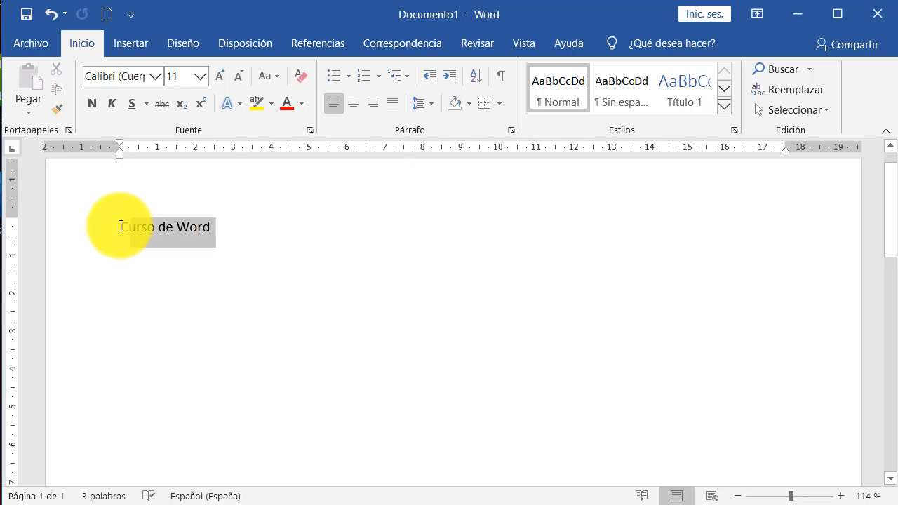
click(214, 228)
drag(215, 228, 124, 227)
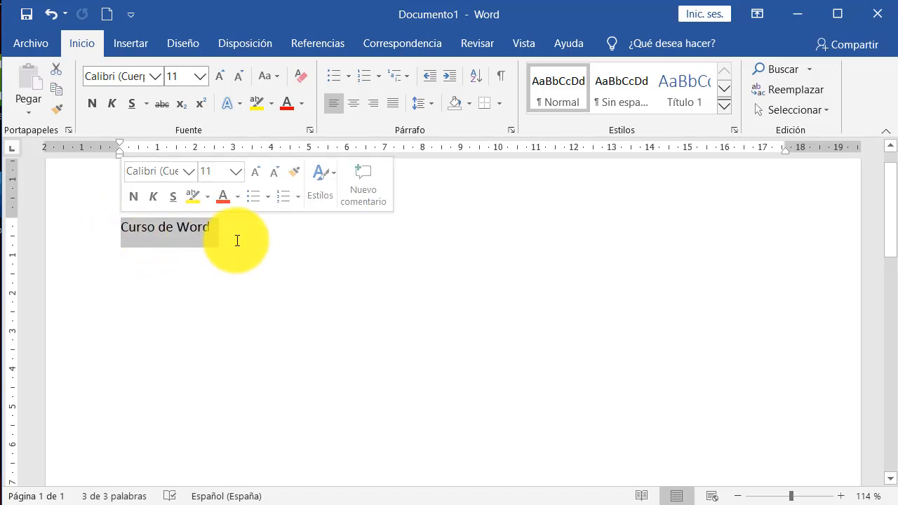
click(203, 228)
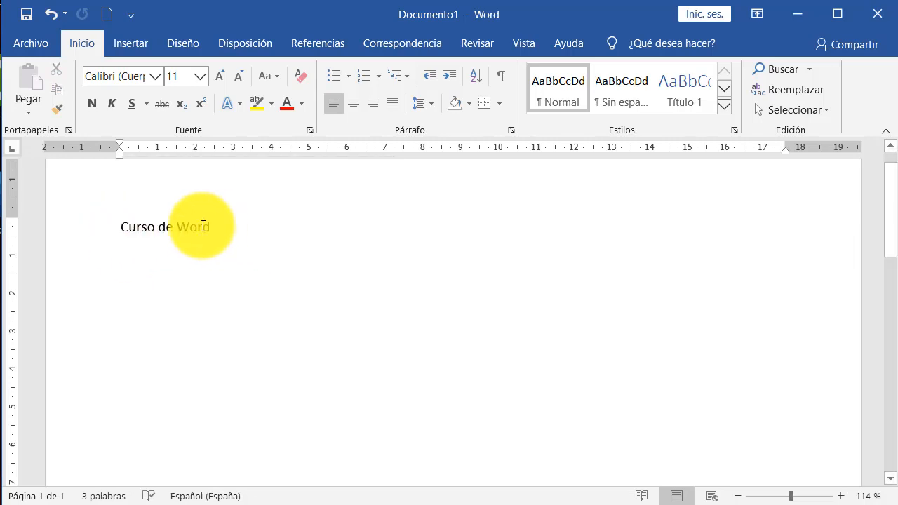
- Find Renault Life in the font list and apply it to the text "Curso de Word"
drag(203, 228, 121, 226)
click(154, 77)
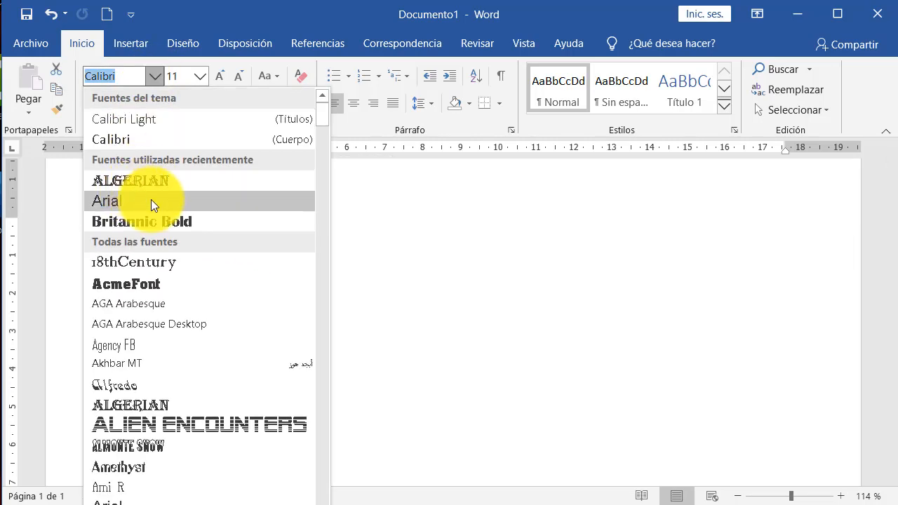
scroll(190, 259, down, 3)
scroll(177, 312, down, 20)
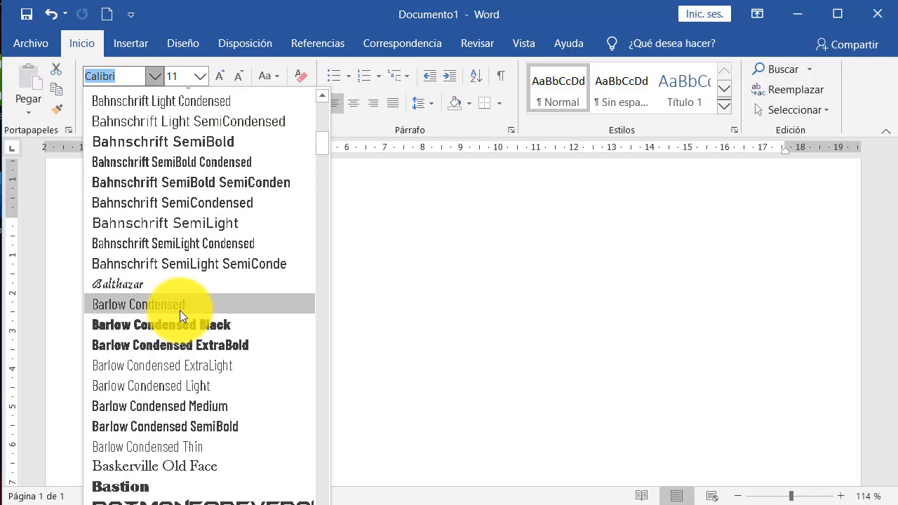
scroll(188, 347, down, 20)
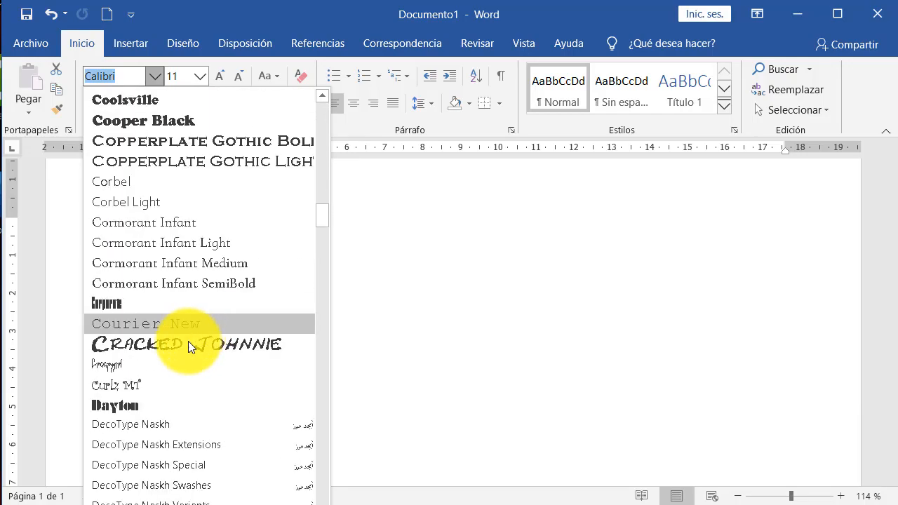
scroll(195, 351, down, 20)
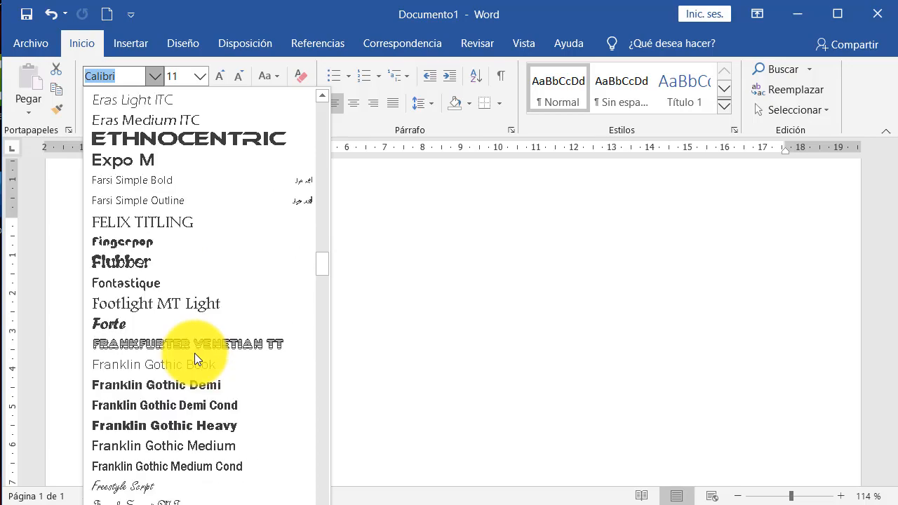
scroll(181, 370, down, 1)
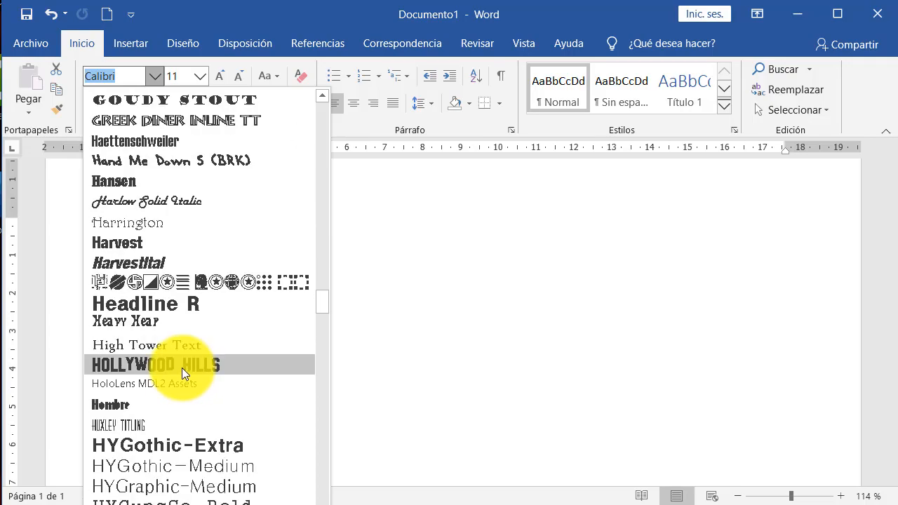
scroll(172, 344, up, 4)
scroll(167, 324, down, 20)
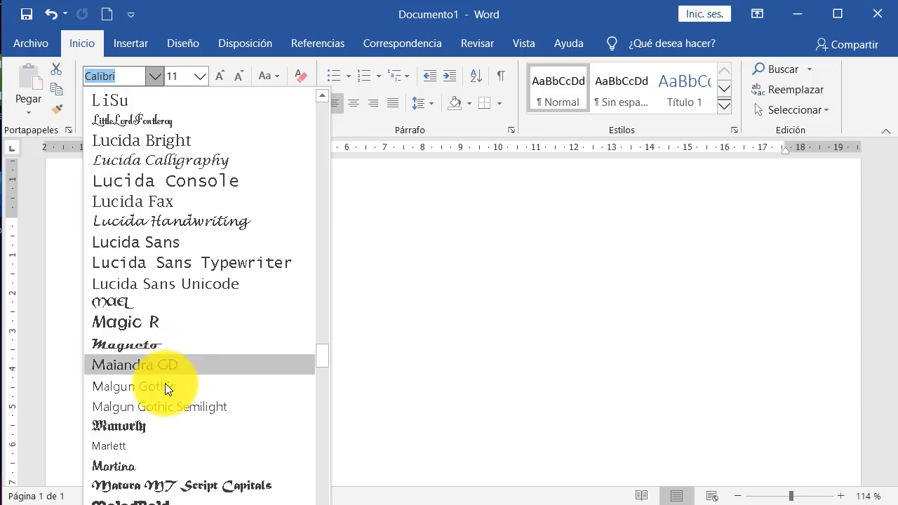
scroll(169, 393, down, 3)
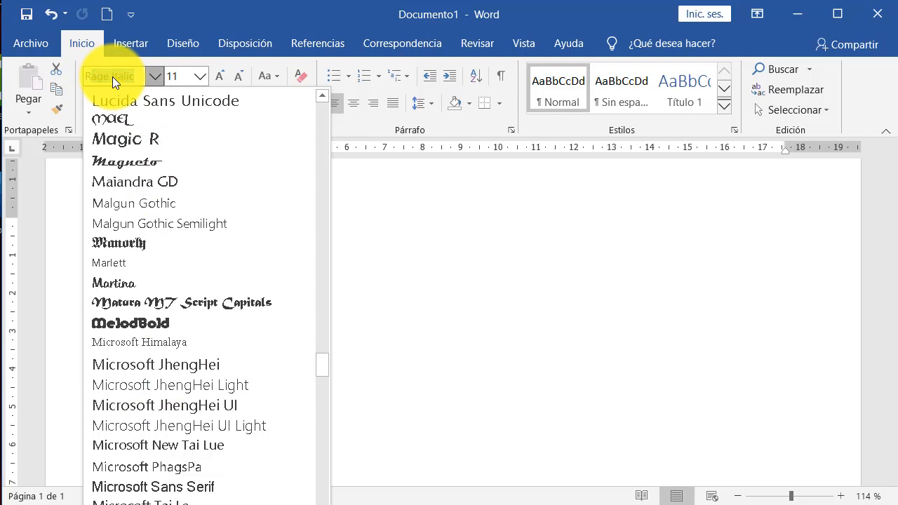
text(Renault Life)
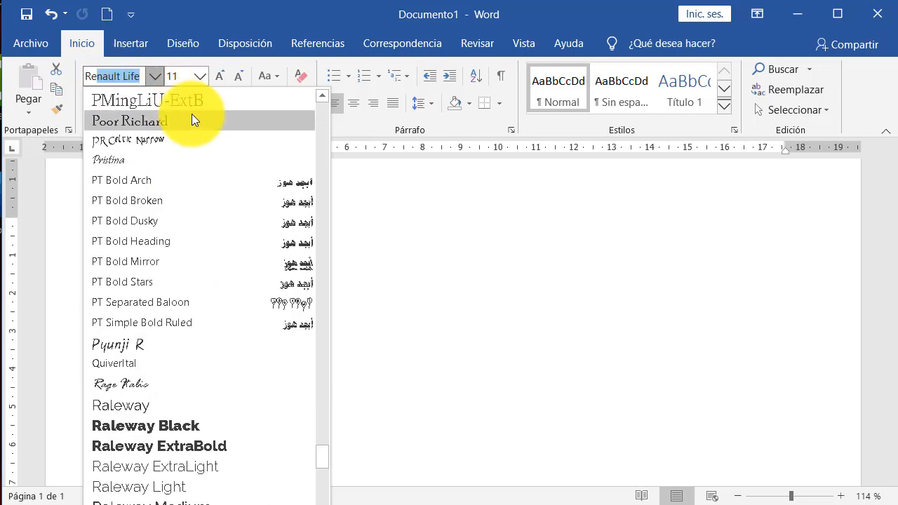
scroll(202, 366, down, 3)
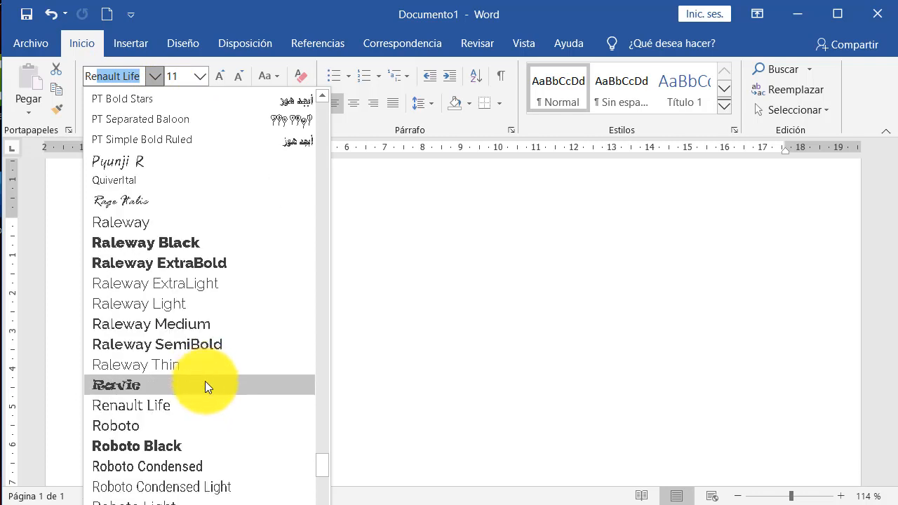
click(137, 407)
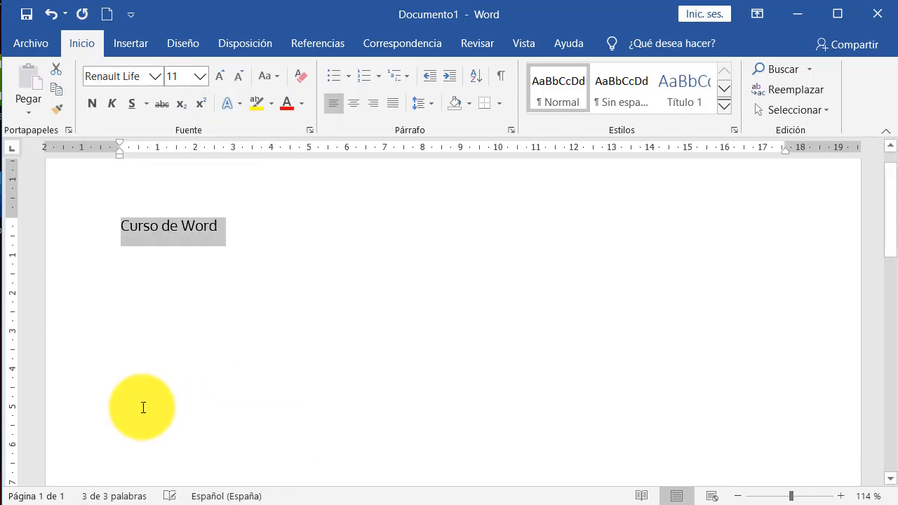
- Set the font size of "Curso de Word" to 36 and place the cursor at the end of the line
click(201, 75)
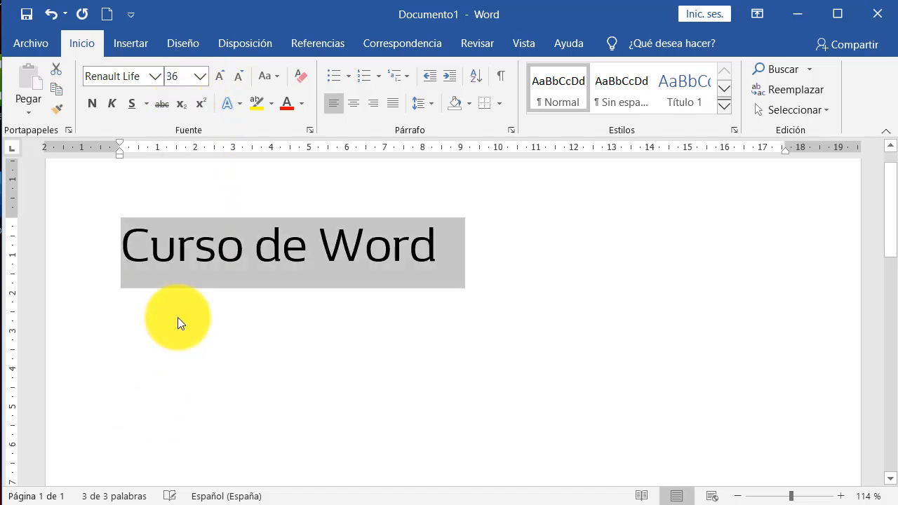
click(195, 243)
drag(438, 248, 161, 236)
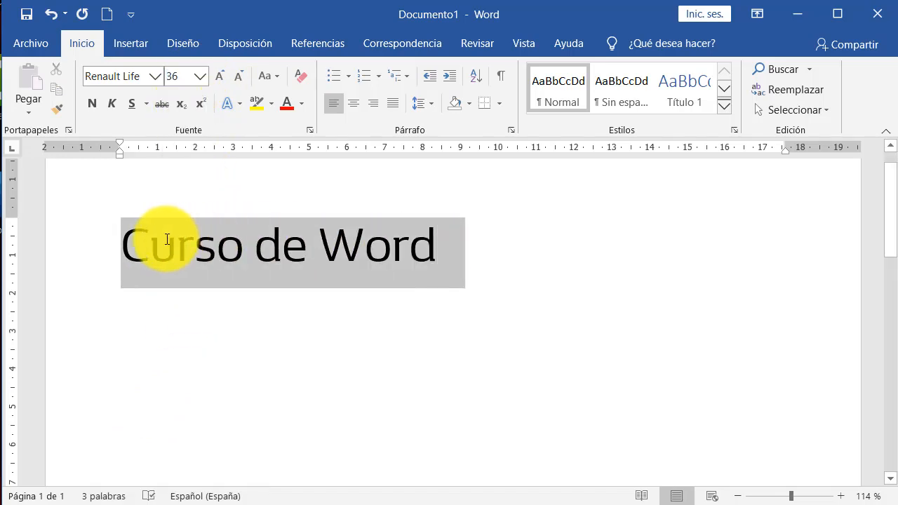
click(369, 251)
click(433, 248)
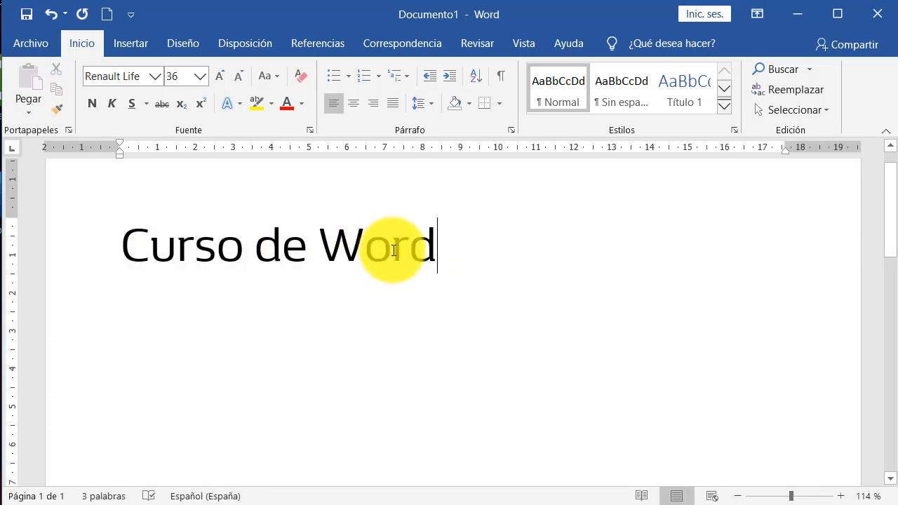
click(154, 77)
click(155, 75)
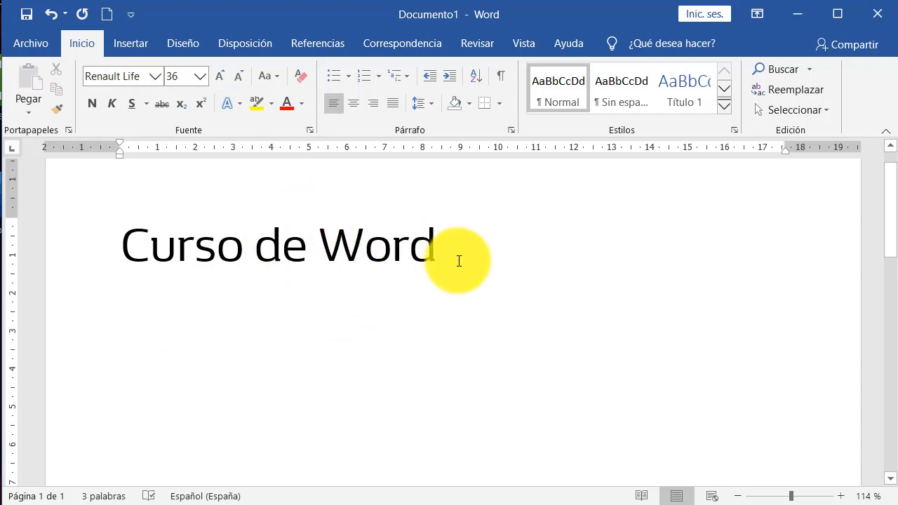
- Add the line "Introducción" below the title "Curso de Word" in font size 18
key(Return)
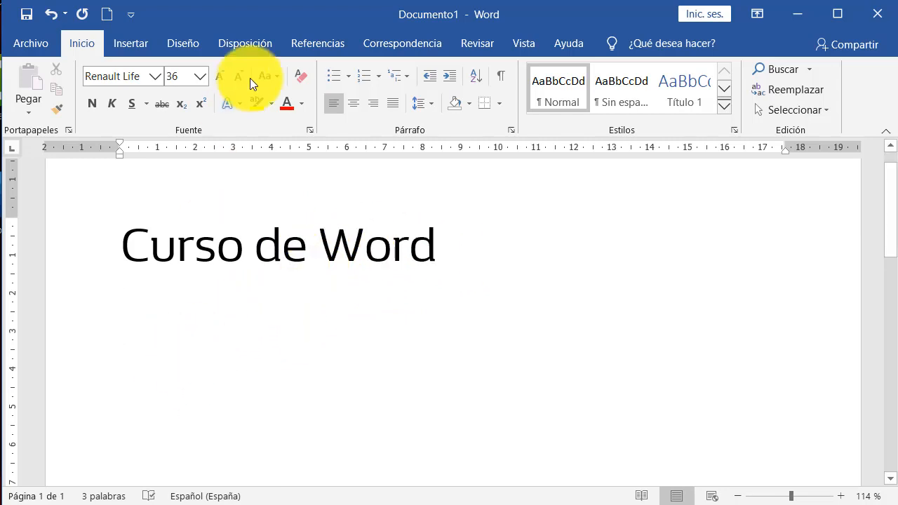
click(200, 76)
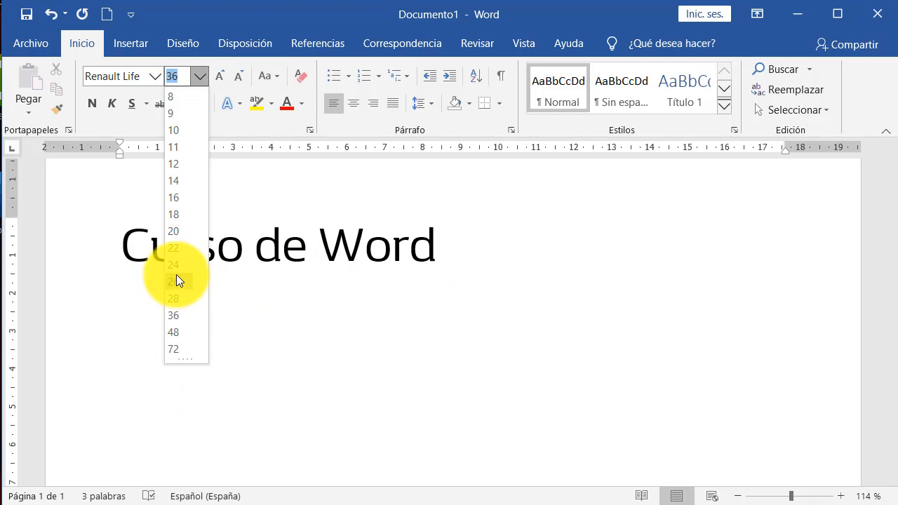
click(174, 216)
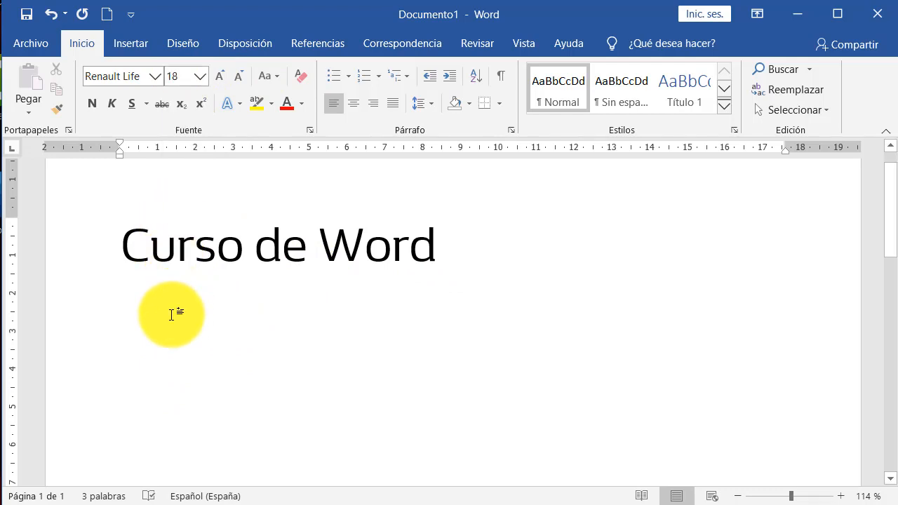
text(Introducción)
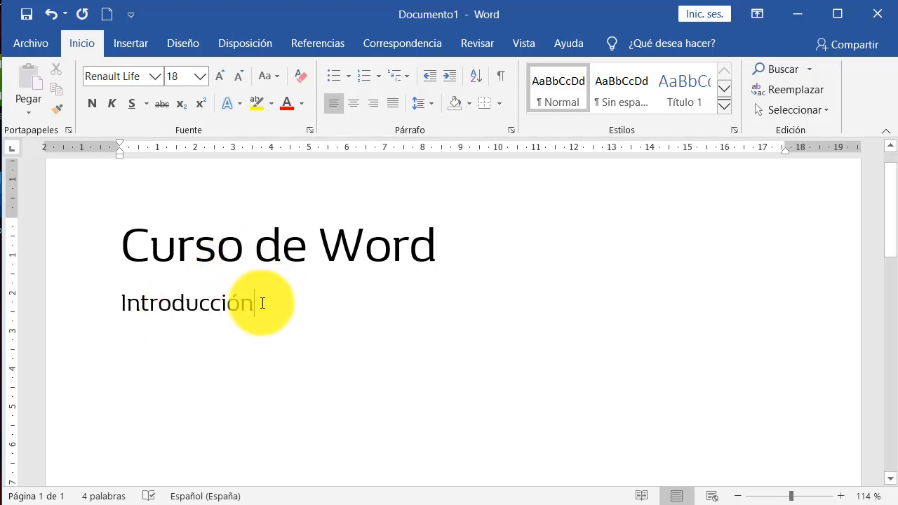
- Select both lines, "Curso de Word" and "Introducción", and enlarge their font sizes together by one increment
drag(257, 305, 141, 267)
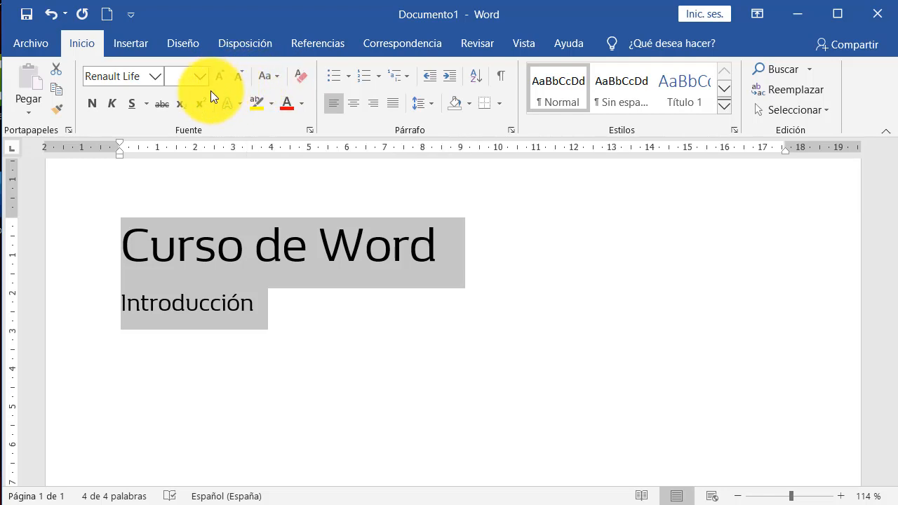
click(242, 305)
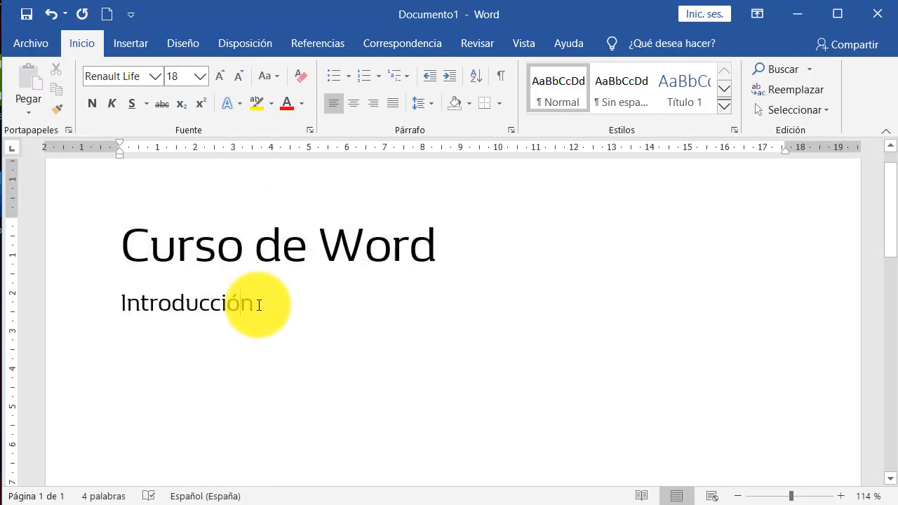
drag(257, 301, 104, 256)
click(245, 249)
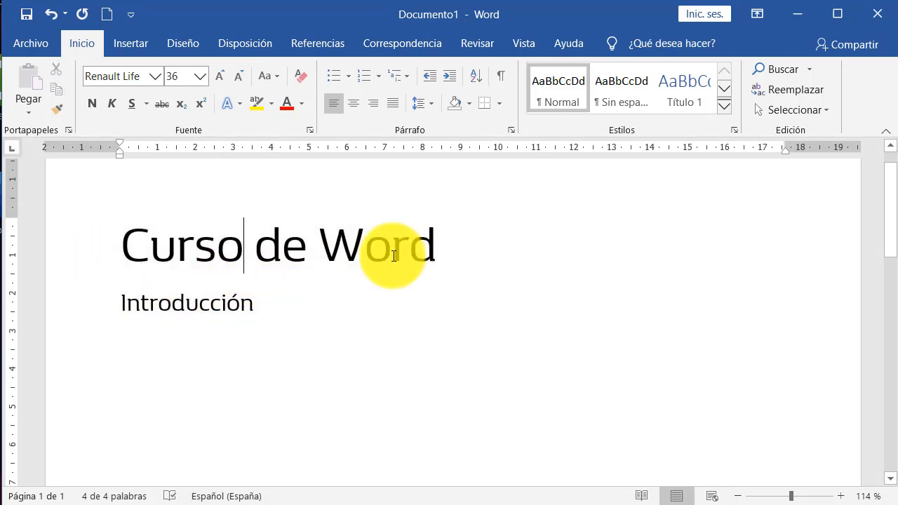
drag(438, 249, 152, 252)
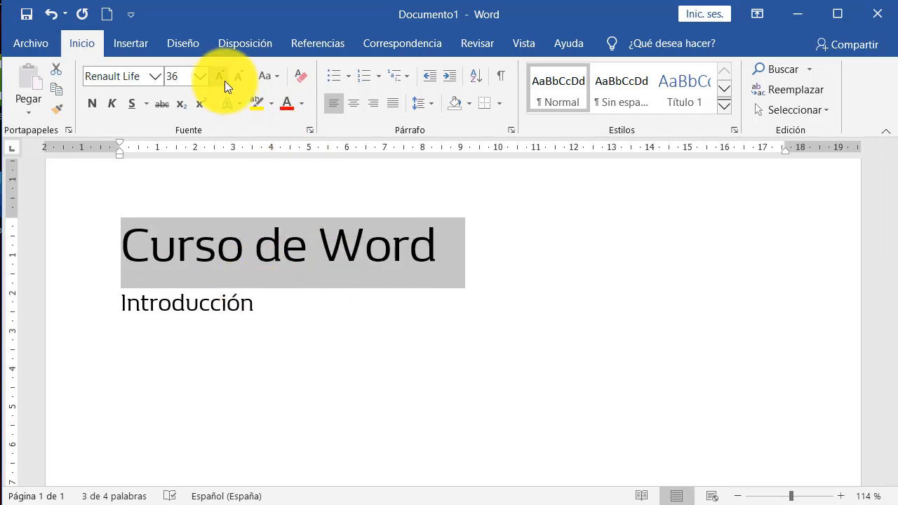
drag(266, 302, 122, 263)
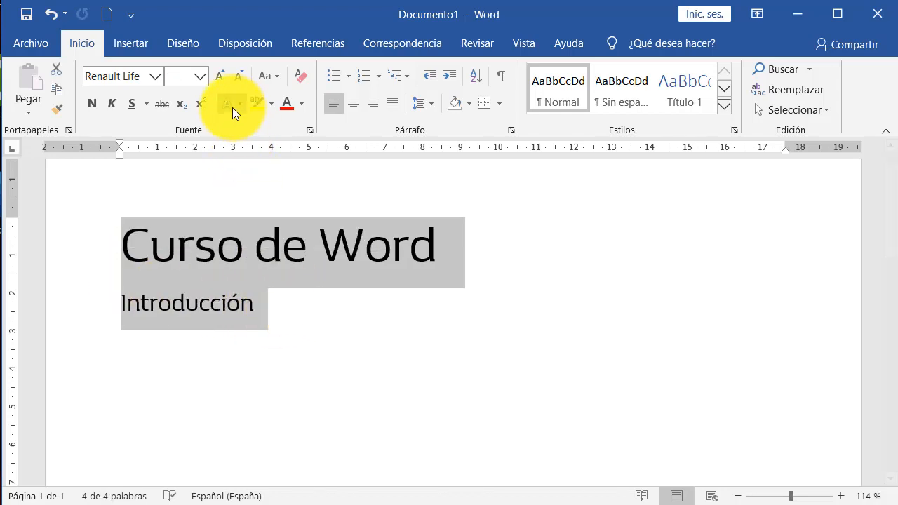
click(263, 261)
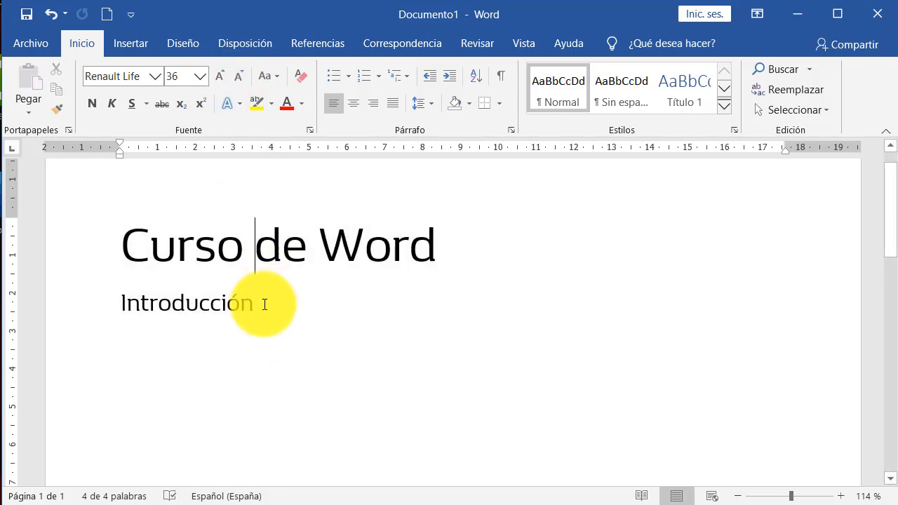
drag(265, 304, 115, 255)
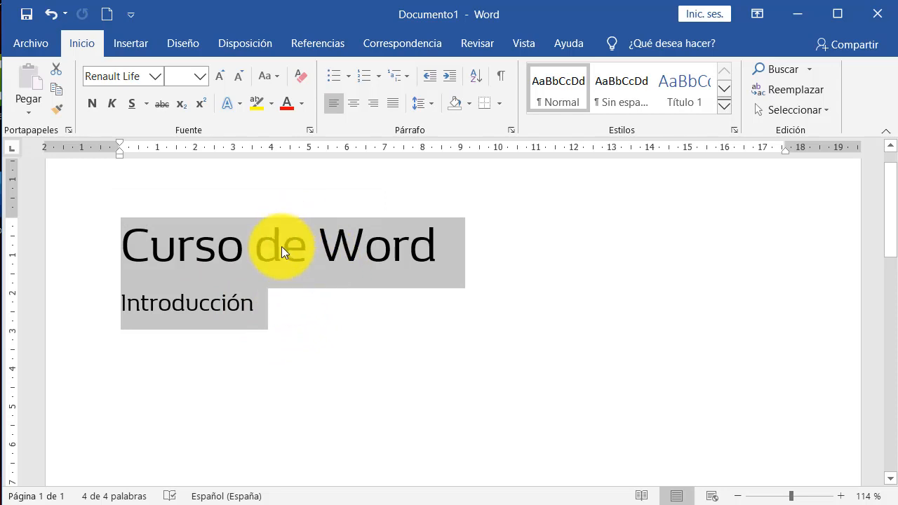
click(221, 79)
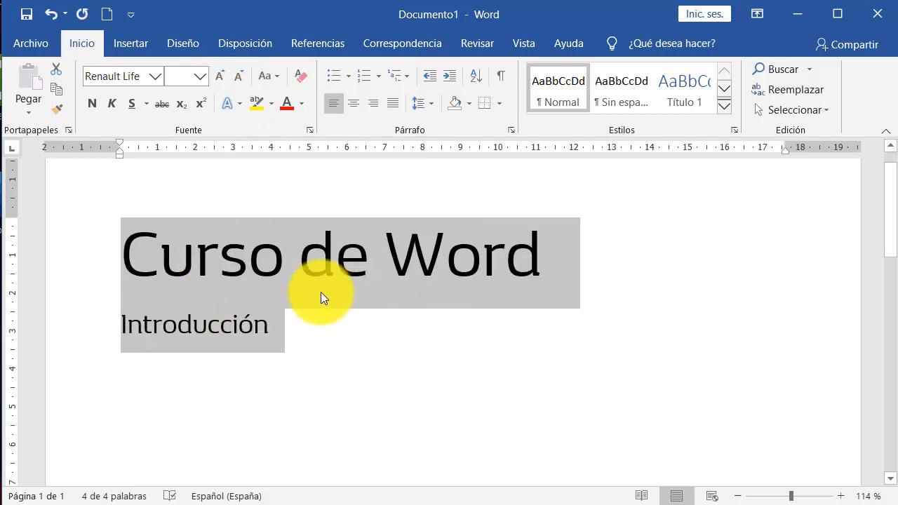
click(270, 335)
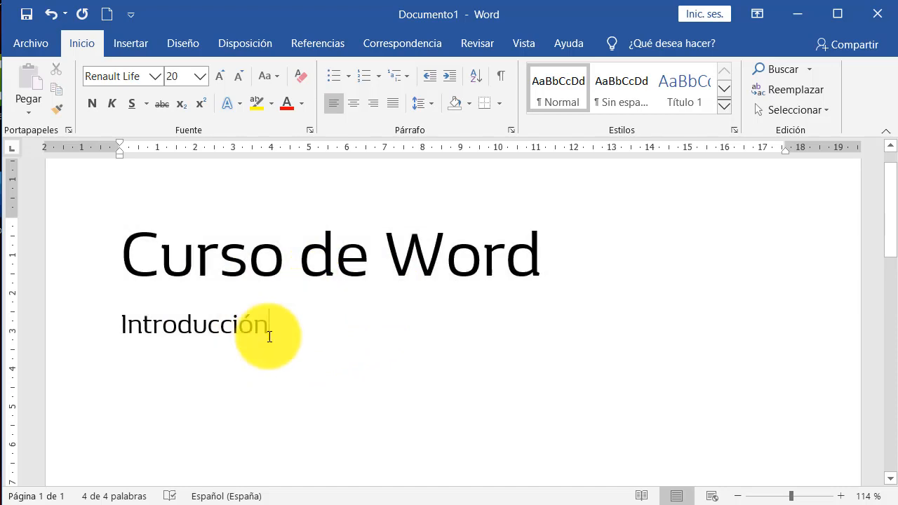
- Reduce the font sizes of "Curso de Word" and "Introducción" together by four increments
drag(270, 335, 124, 271)
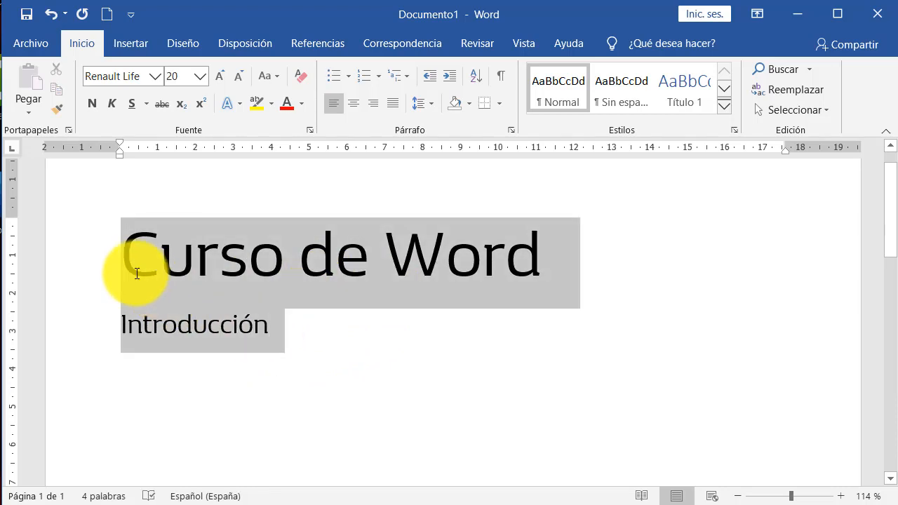
click(237, 78)
click(238, 78)
click(237, 78)
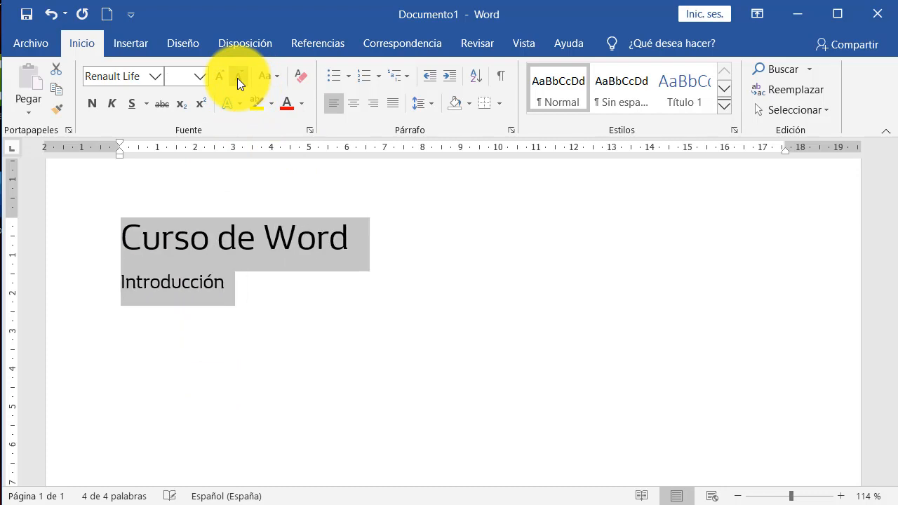
click(237, 78)
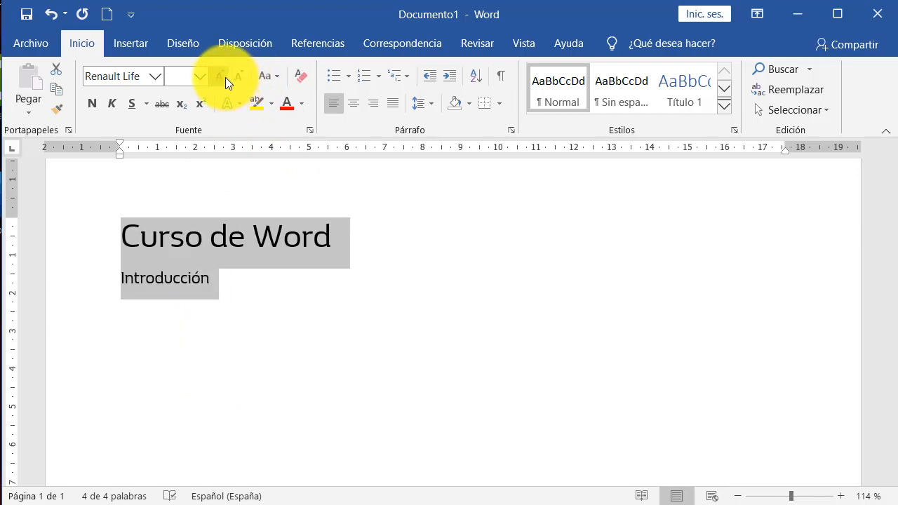
- Enlarge both lines together by three increments, back to size 36 for the title and 18 for "Introducción"
click(224, 77)
click(223, 78)
click(223, 77)
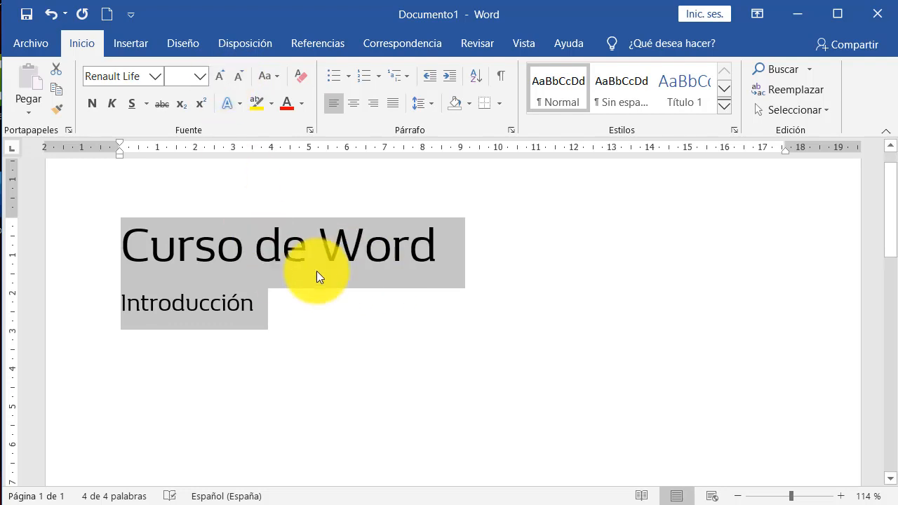
click(265, 308)
drag(263, 310, 124, 260)
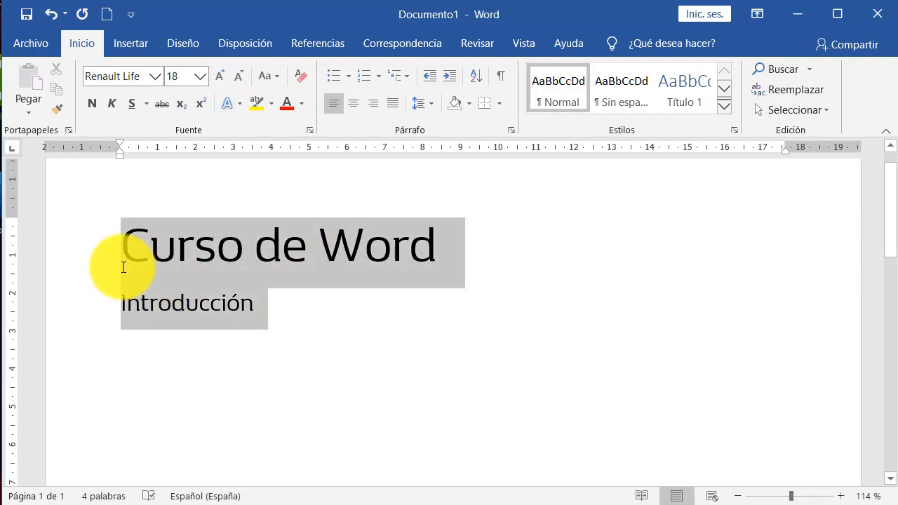
click(295, 319)
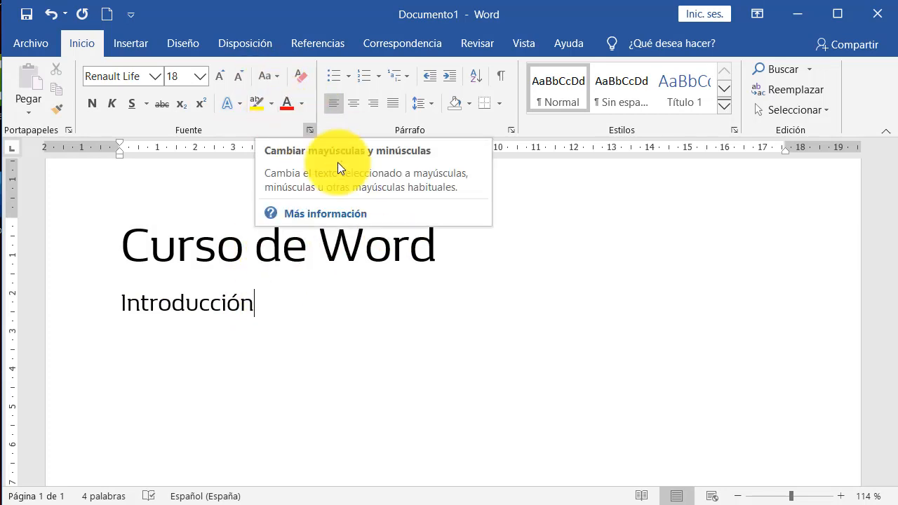
- Convert the title "Curso de Word" to all lowercase and then to all uppercase
click(202, 234)
drag(448, 246, 146, 236)
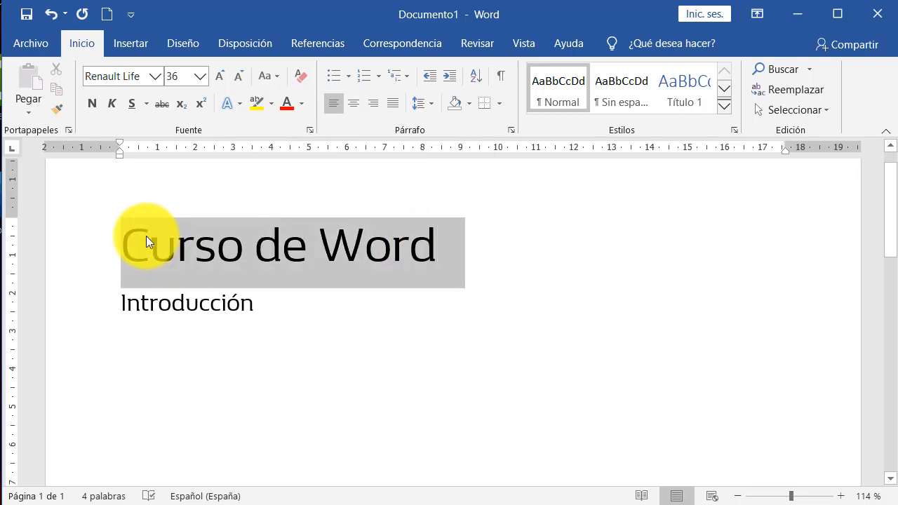
click(269, 76)
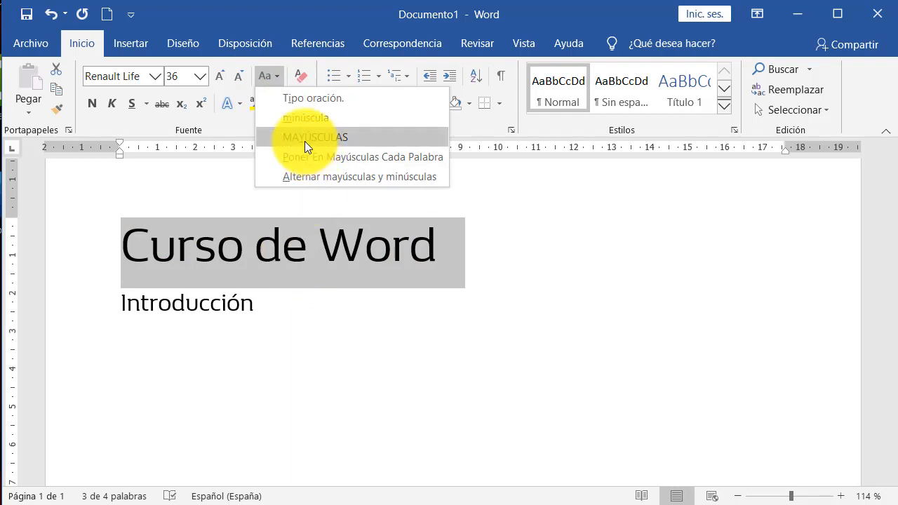
click(310, 116)
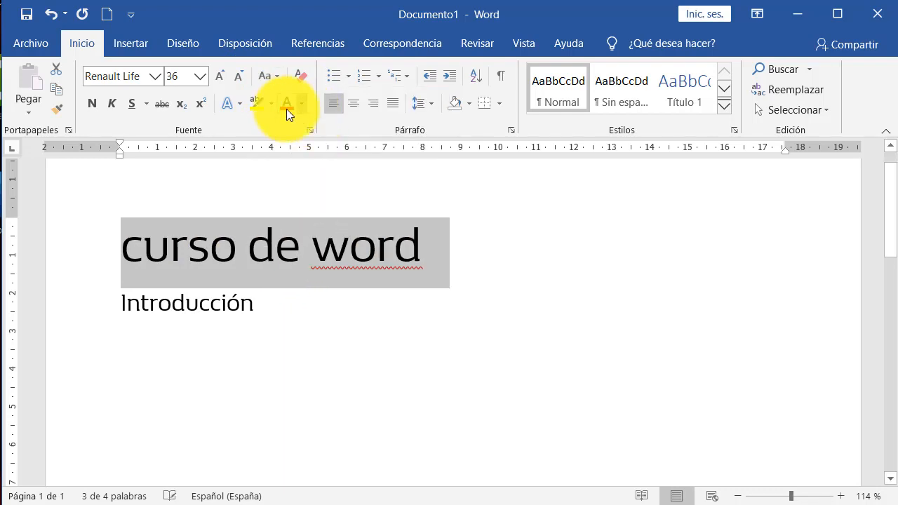
click(279, 78)
click(321, 139)
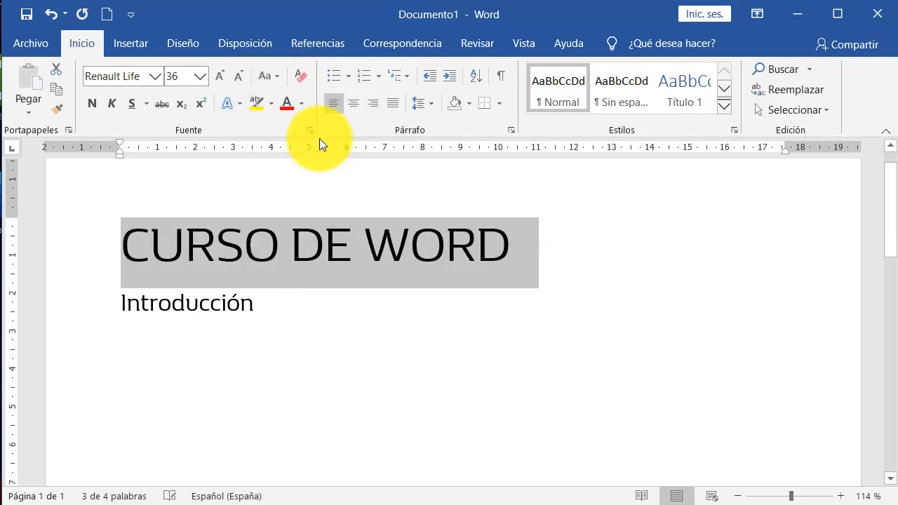
- Capitalize each word of the title and then toggle its uppercase and lowercase letters
click(279, 75)
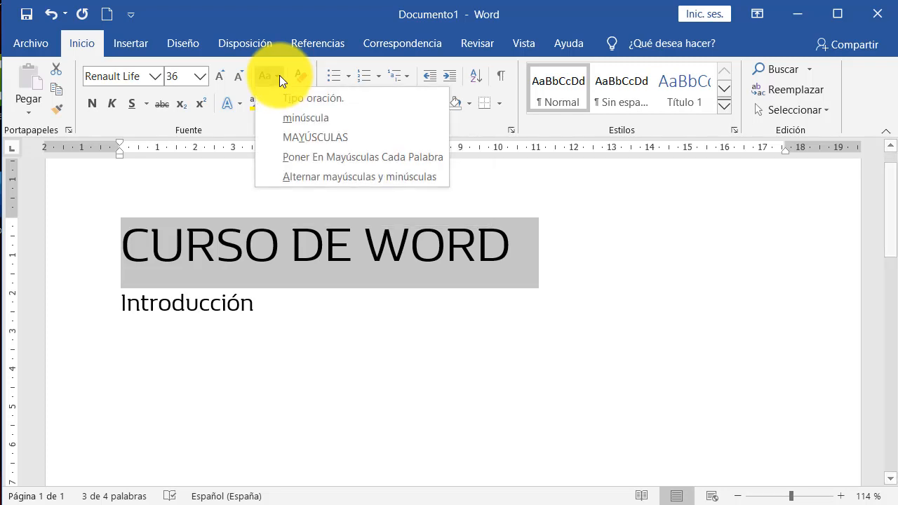
click(338, 158)
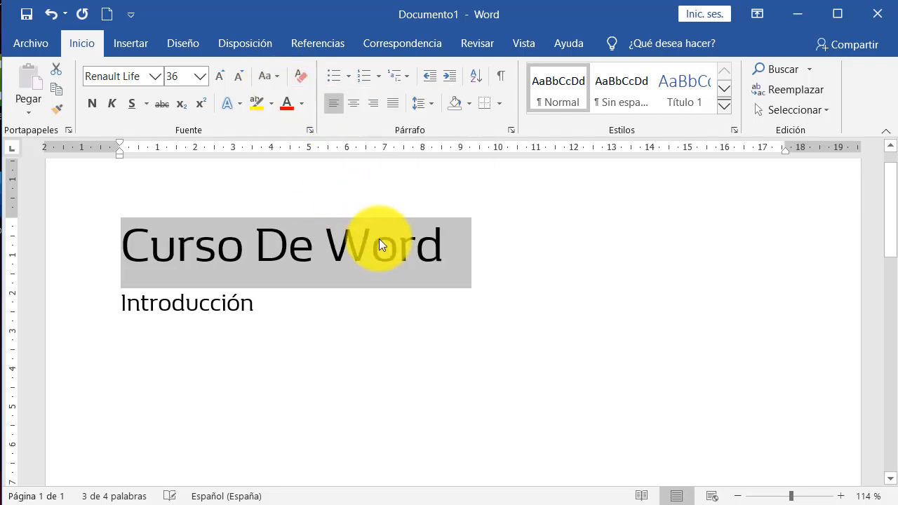
click(278, 77)
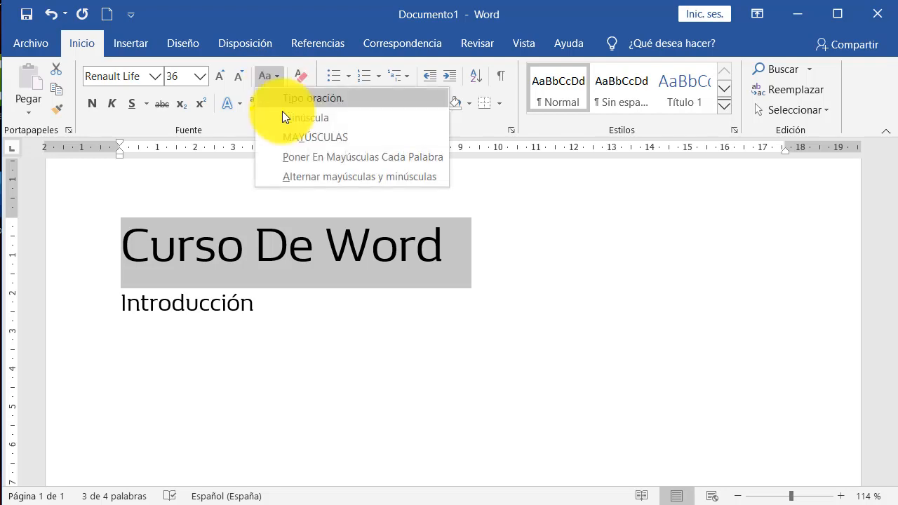
click(320, 177)
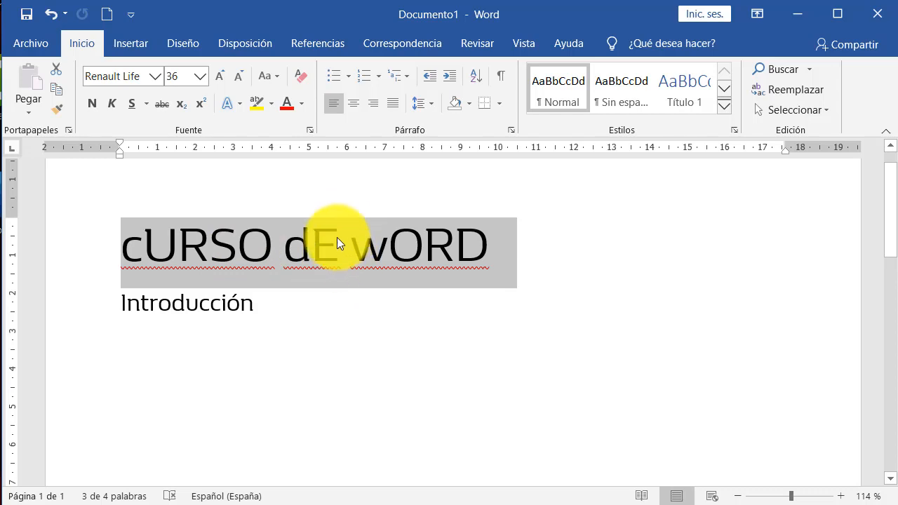
- Change the title to sentence case and then capitalize each of its words
click(272, 74)
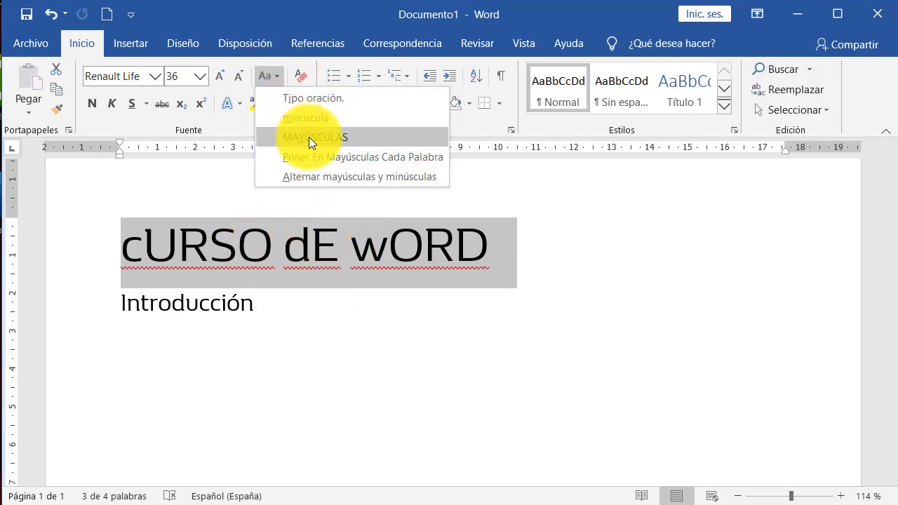
click(303, 102)
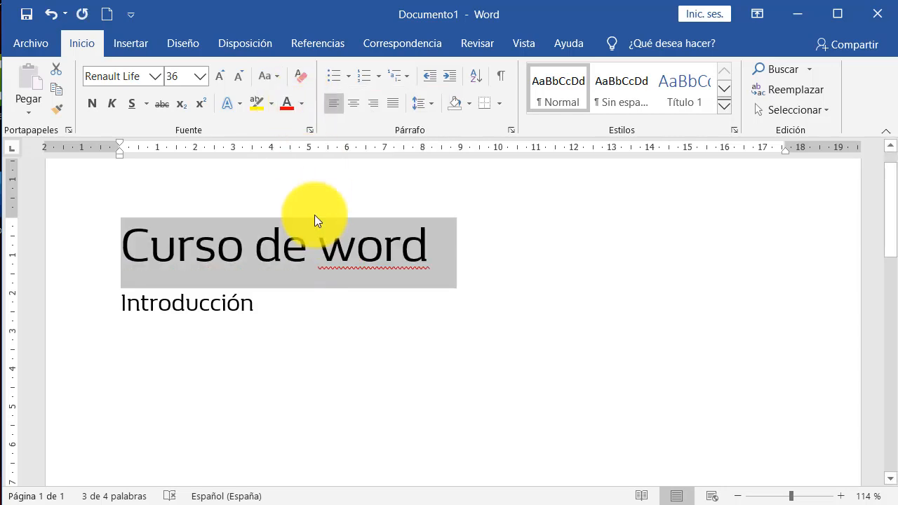
click(274, 75)
click(322, 161)
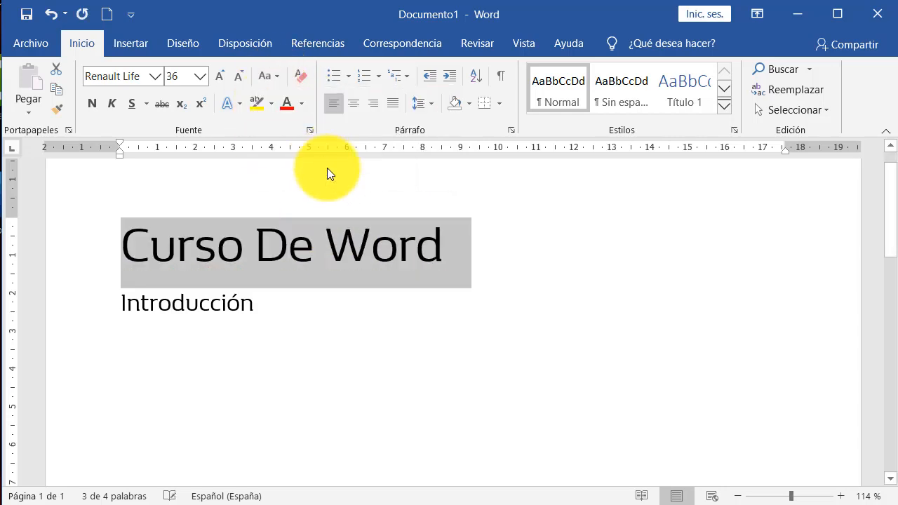
- Replace the capital D of "De" in the title with a lowercase "d"
click(288, 249)
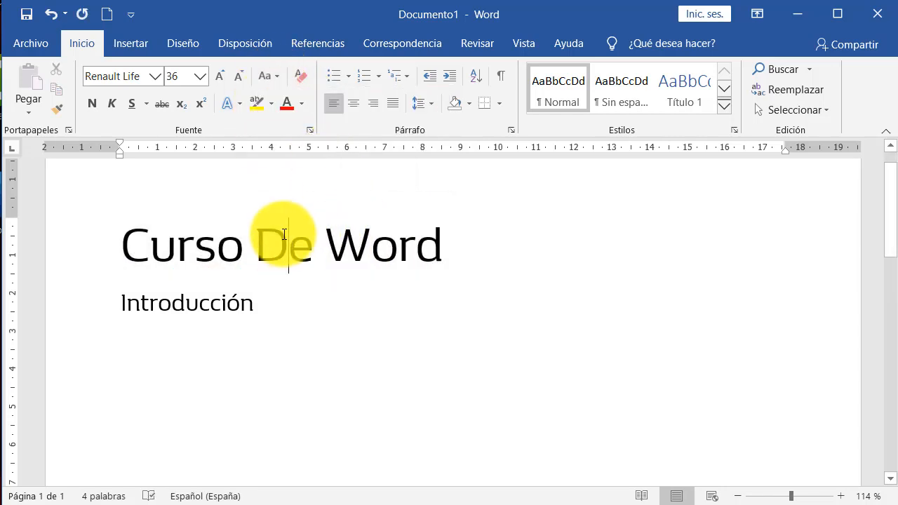
key(BackSpace)
text(d)
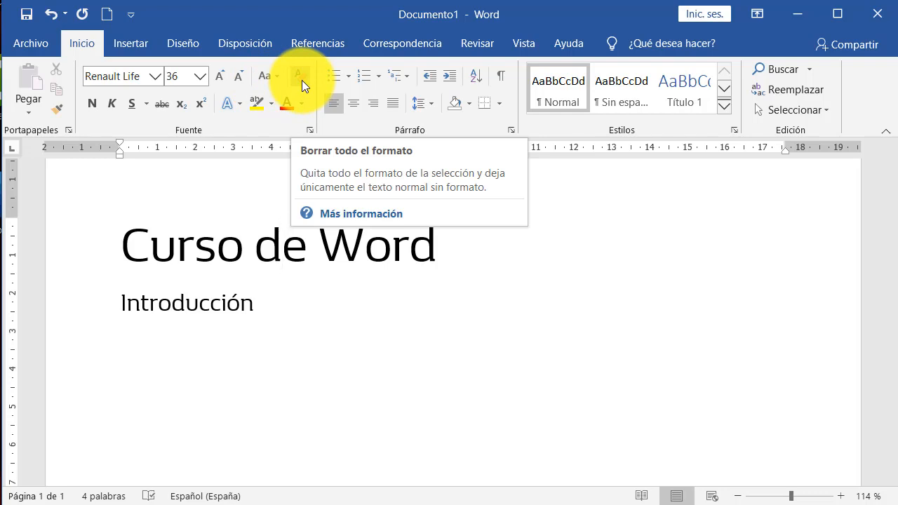
- Color the last letters, "ducción", of the word "Introducción" red
click(284, 309)
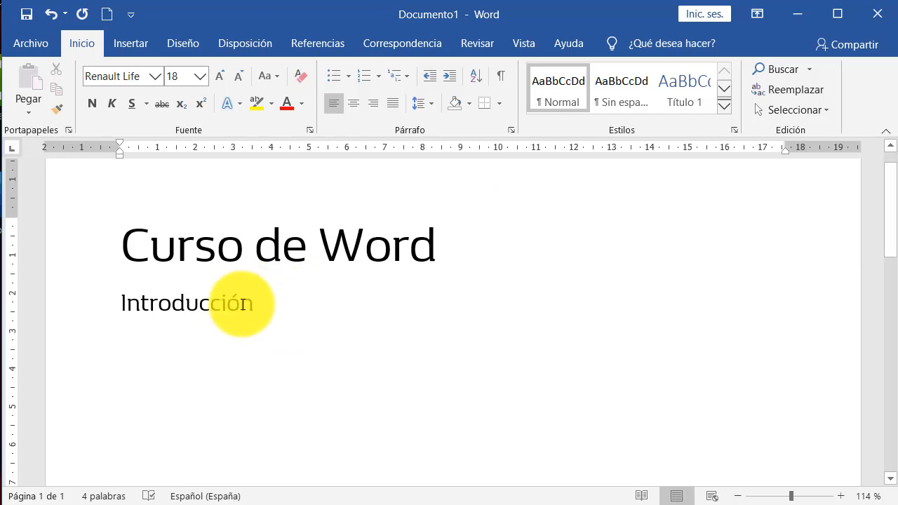
drag(279, 311, 173, 305)
click(283, 102)
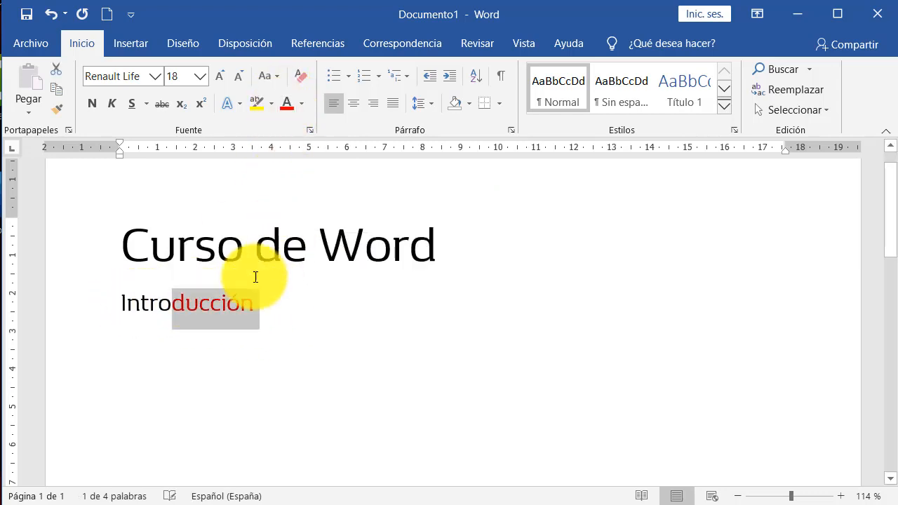
click(260, 305)
shift+click(226, 304)
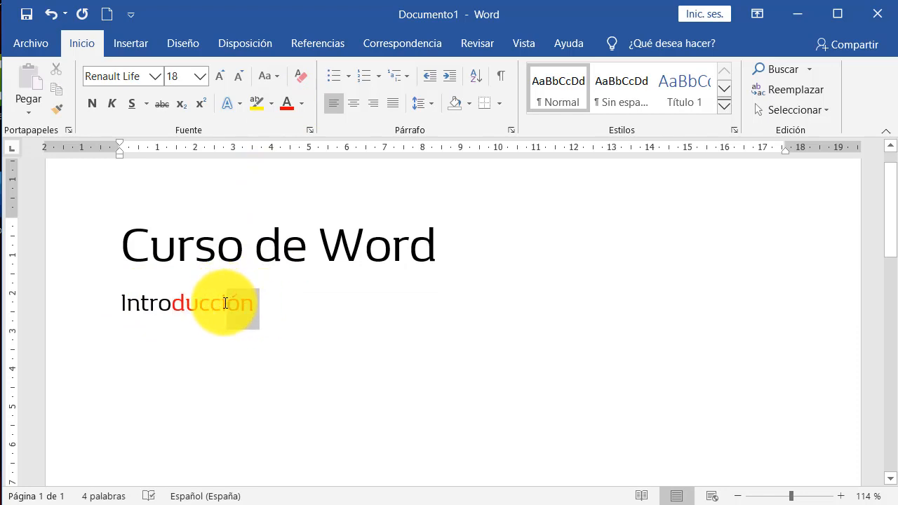
key(ctrl+b)
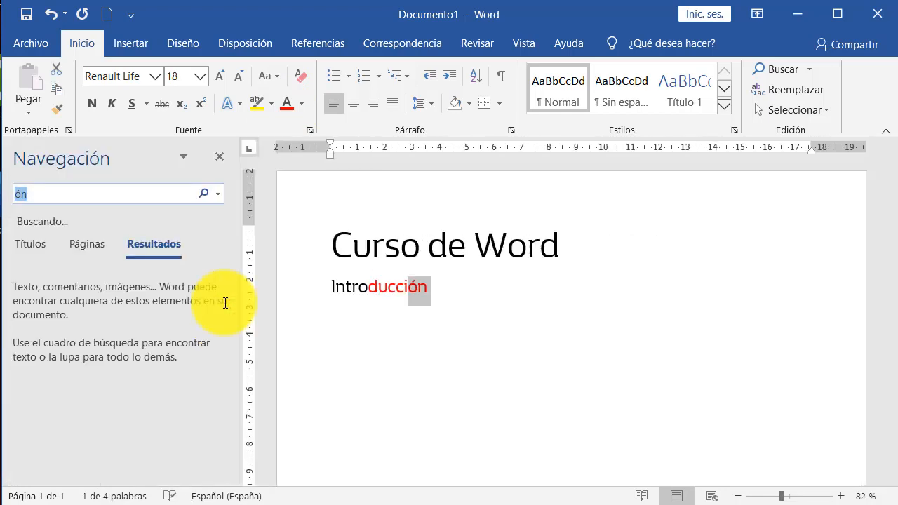
click(214, 158)
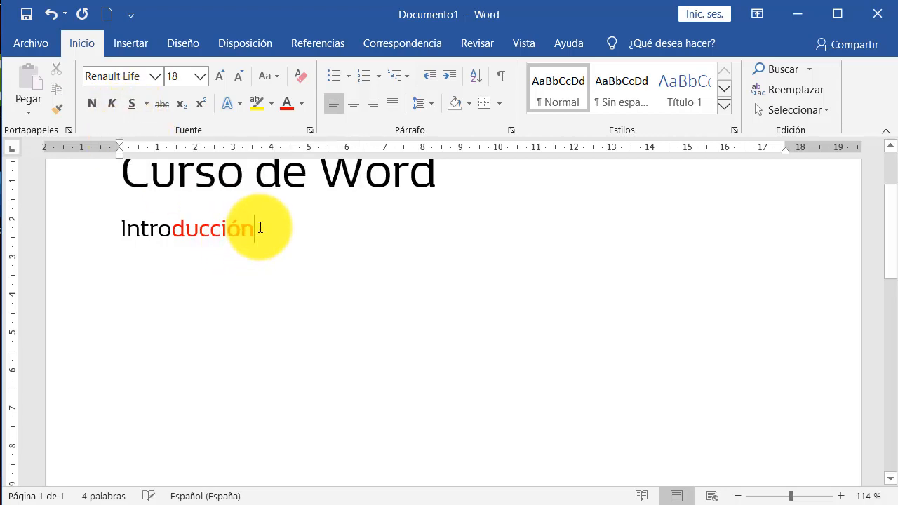
- Clear all formatting from the whole word "Introducción"
drag(259, 228, 120, 232)
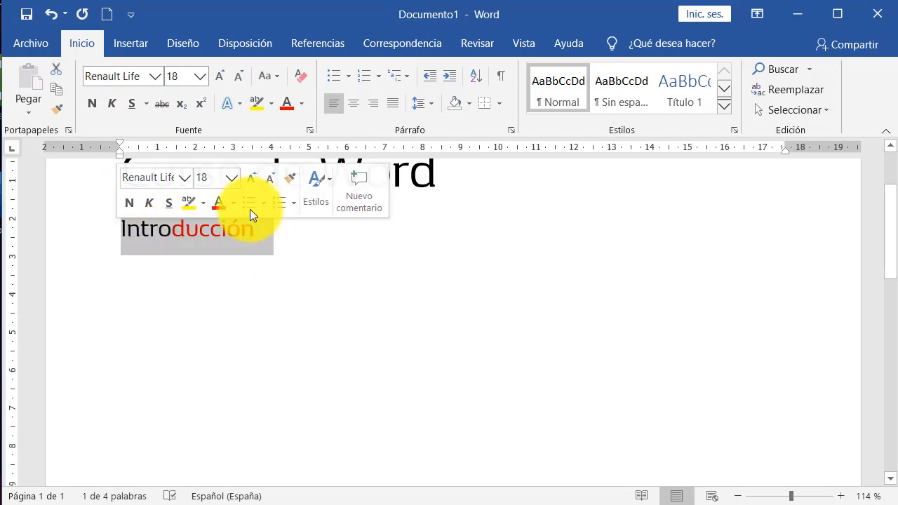
click(301, 79)
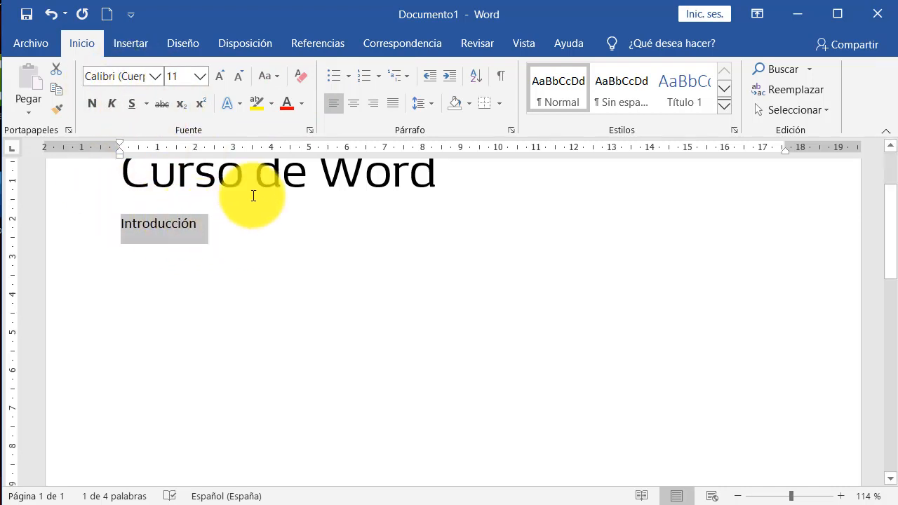
click(197, 233)
scroll(197, 233, up, 2)
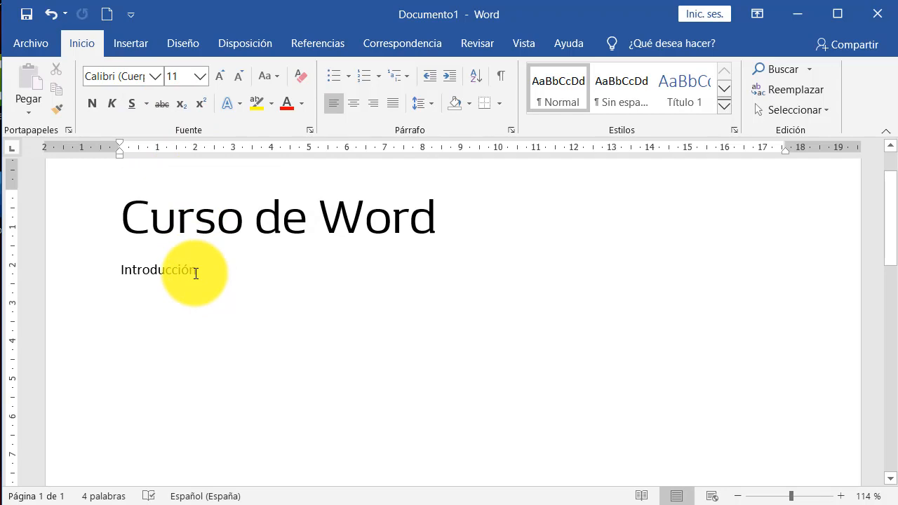
- Copy the word "Word" from the title to the clipboard
drag(201, 273, 120, 272)
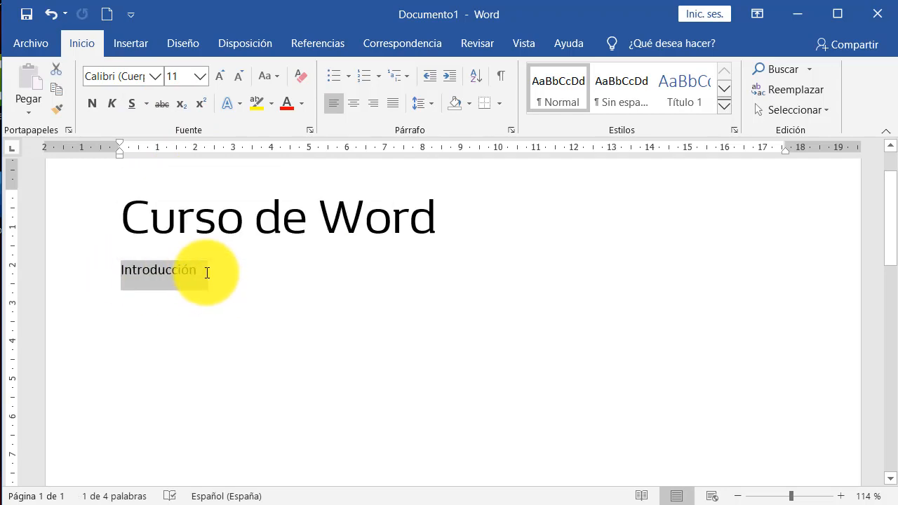
drag(206, 272, 116, 272)
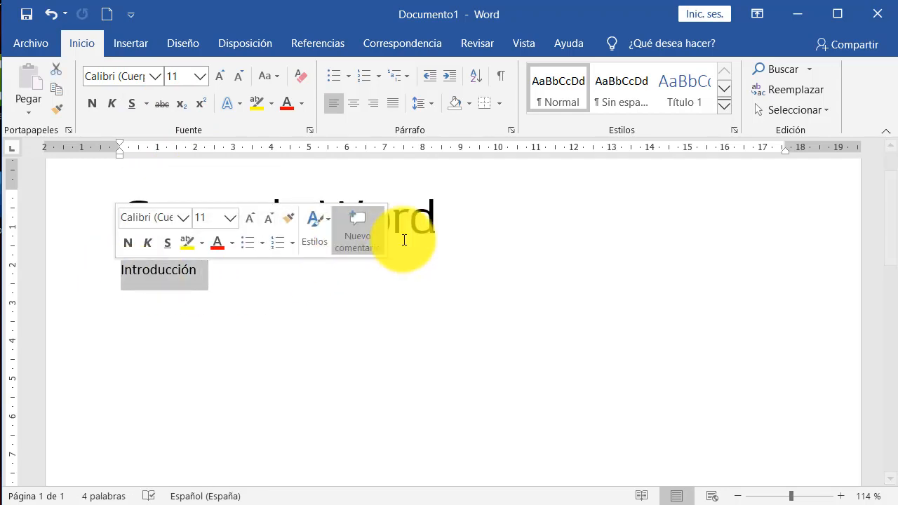
click(437, 230)
drag(437, 222, 313, 235)
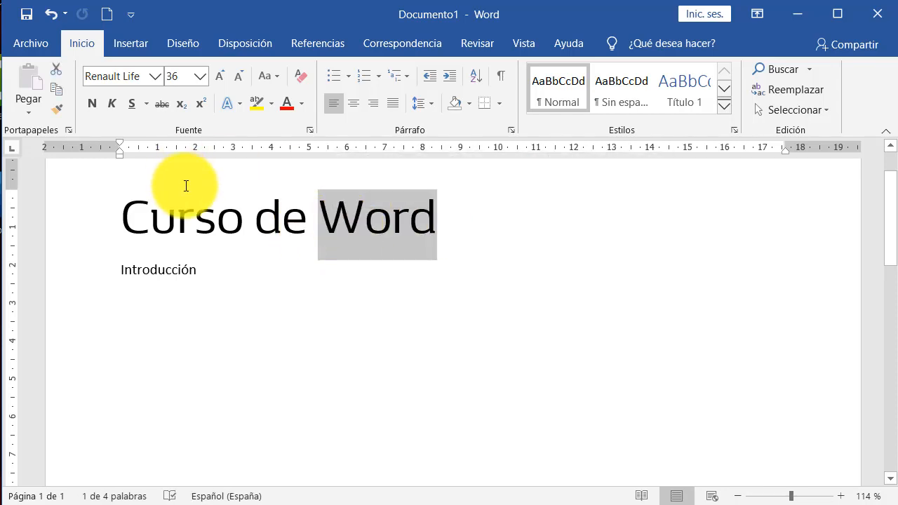
click(56, 94)
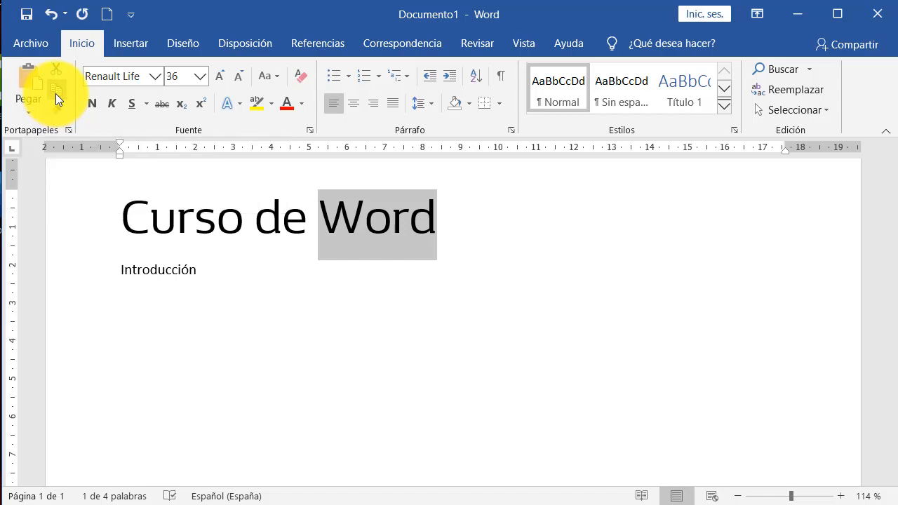
- Copy the formatting of "Word" in the title onto the line "Introducción" with Format Painter
click(158, 271)
drag(206, 272, 121, 271)
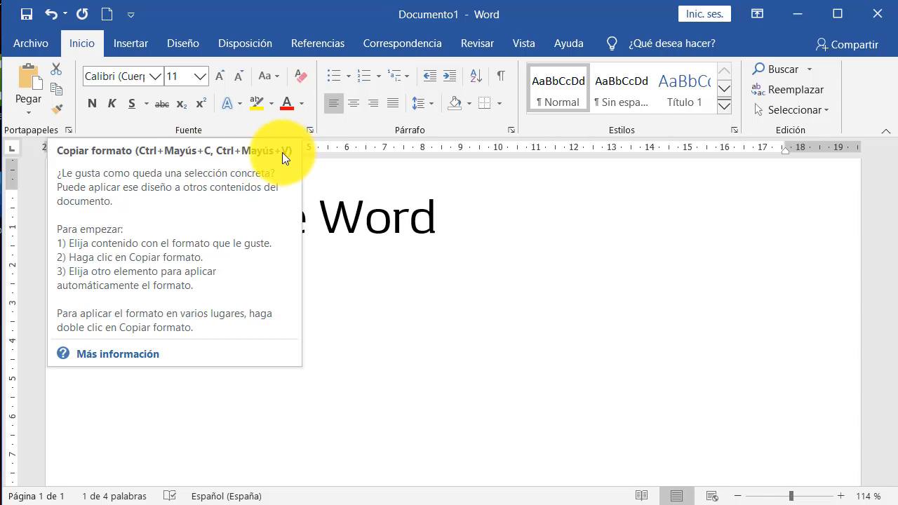
drag(438, 212, 317, 212)
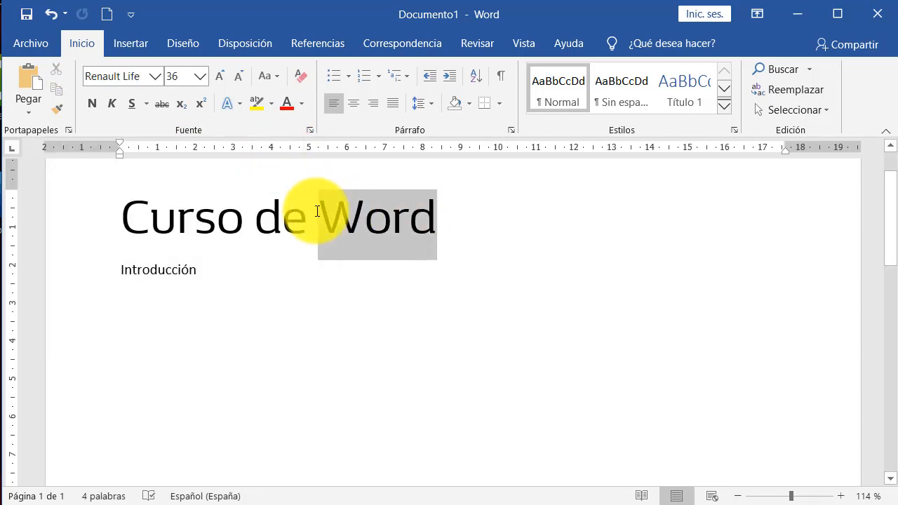
click(54, 114)
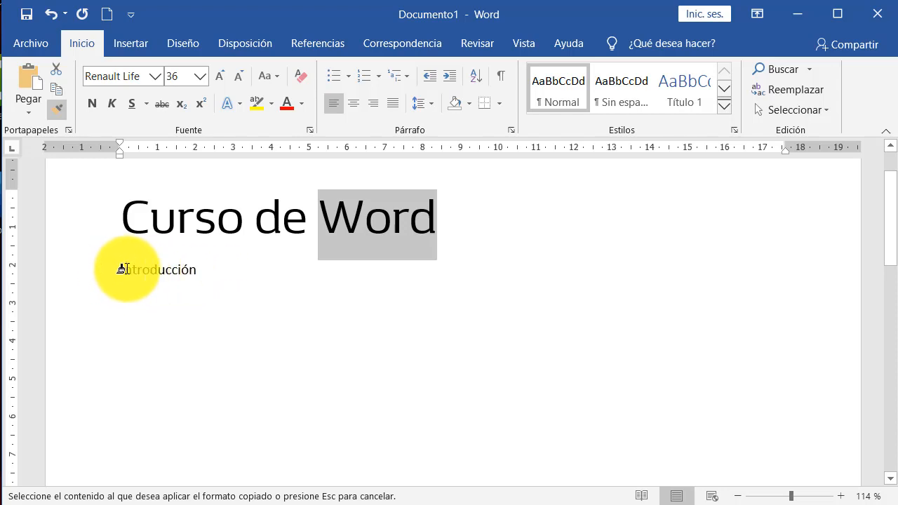
drag(198, 275, 110, 273)
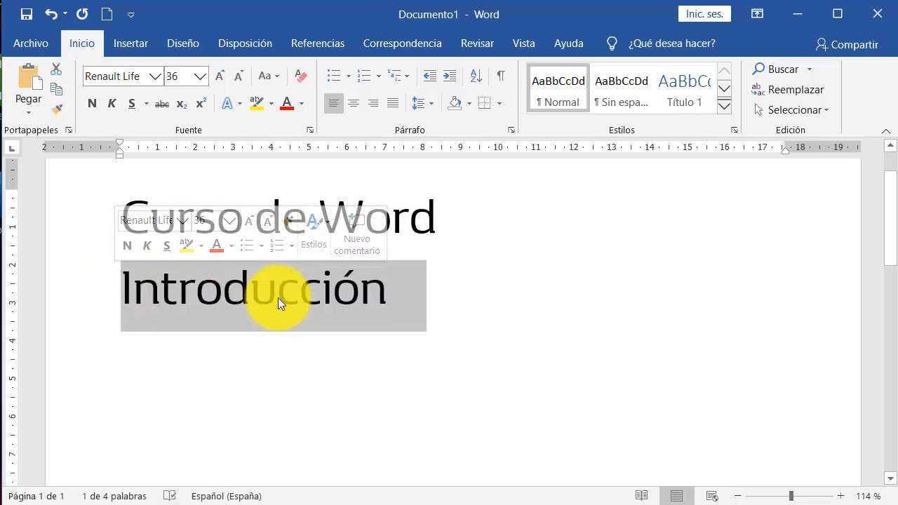
- Set the font size of "Introducción" to 18
click(343, 292)
drag(385, 289, 121, 286)
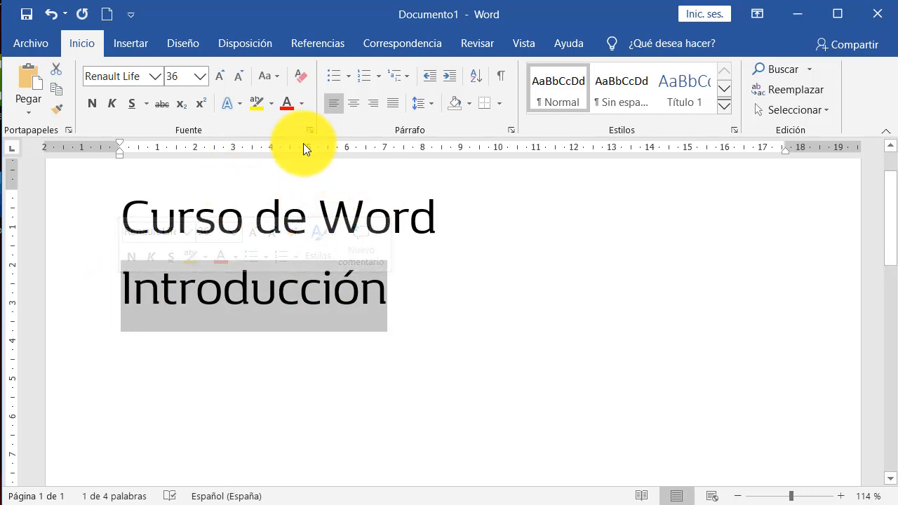
click(198, 76)
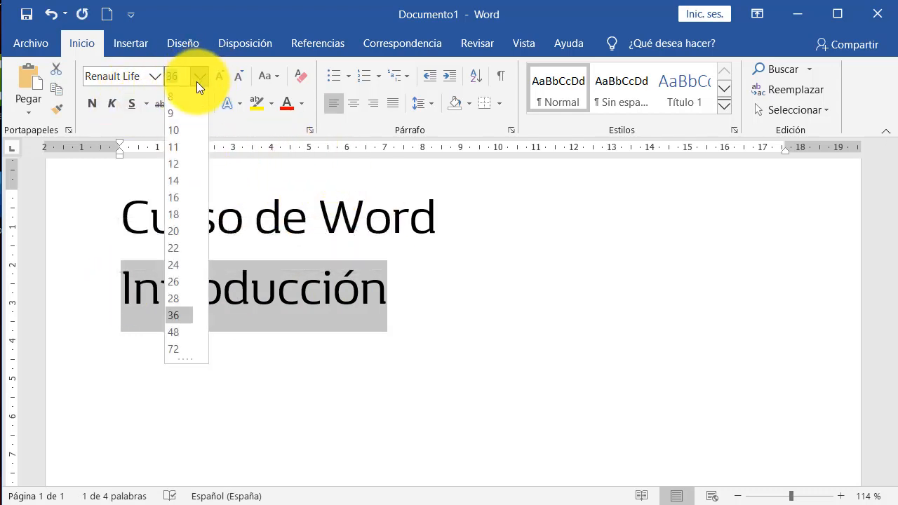
click(184, 214)
click(209, 273)
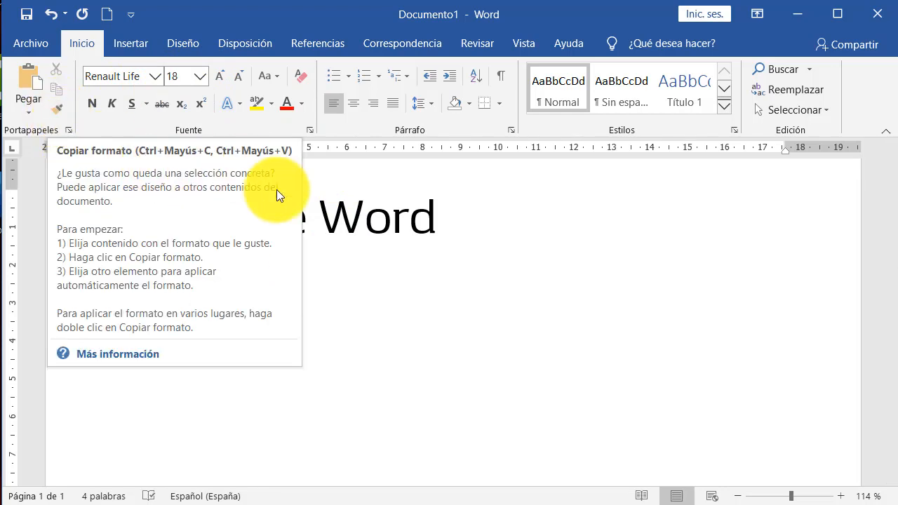
click(391, 221)
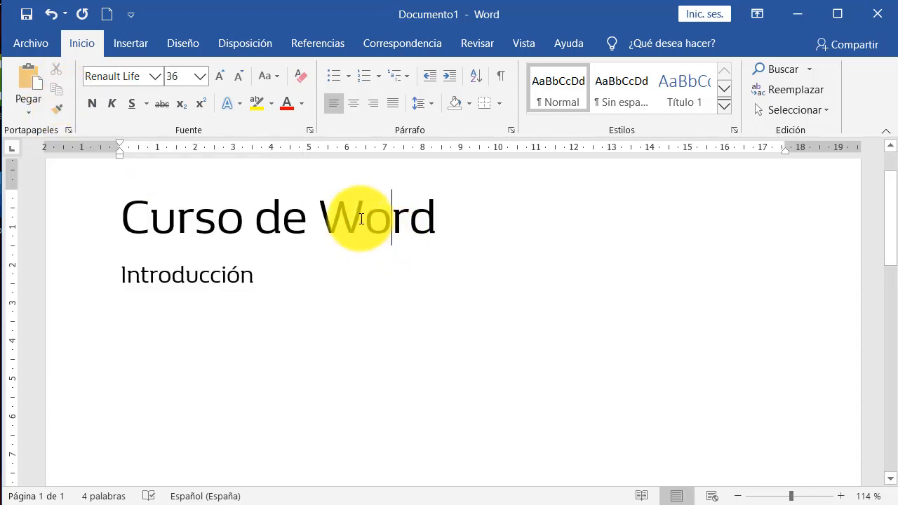
double_click(418, 220)
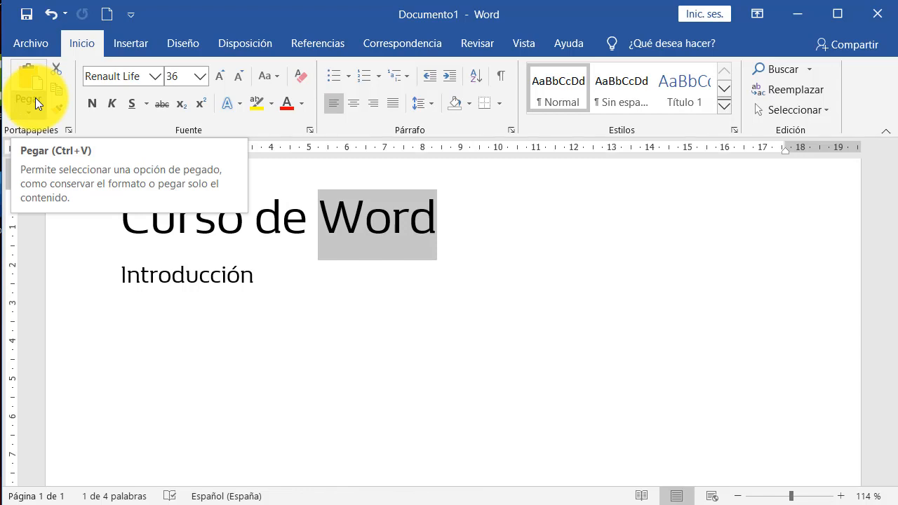
click(370, 237)
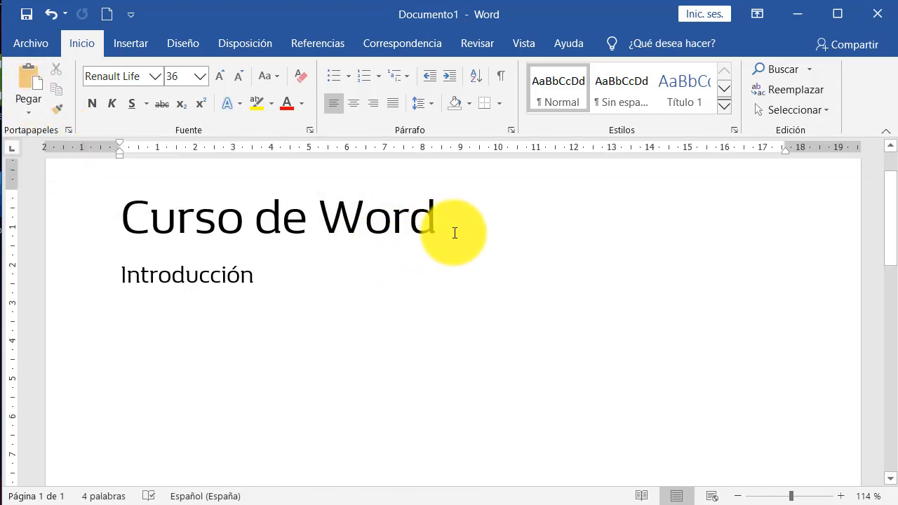
click(273, 273)
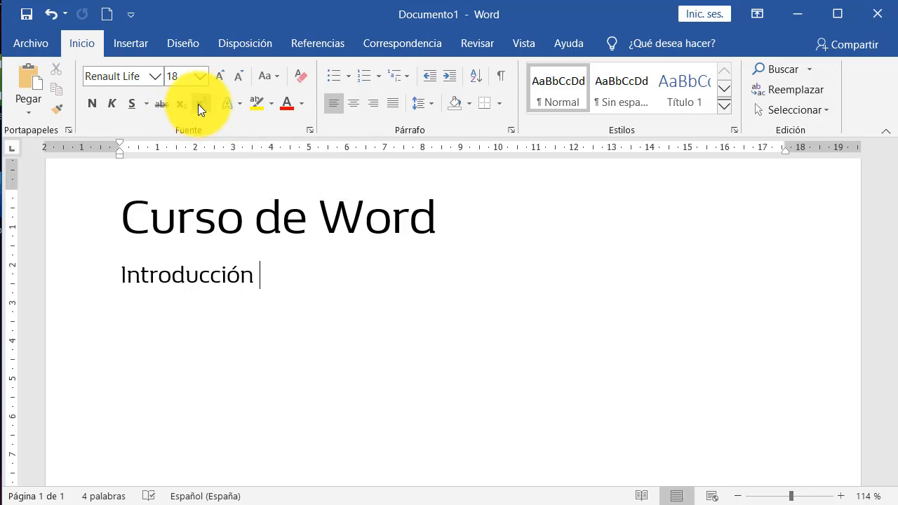
click(240, 105)
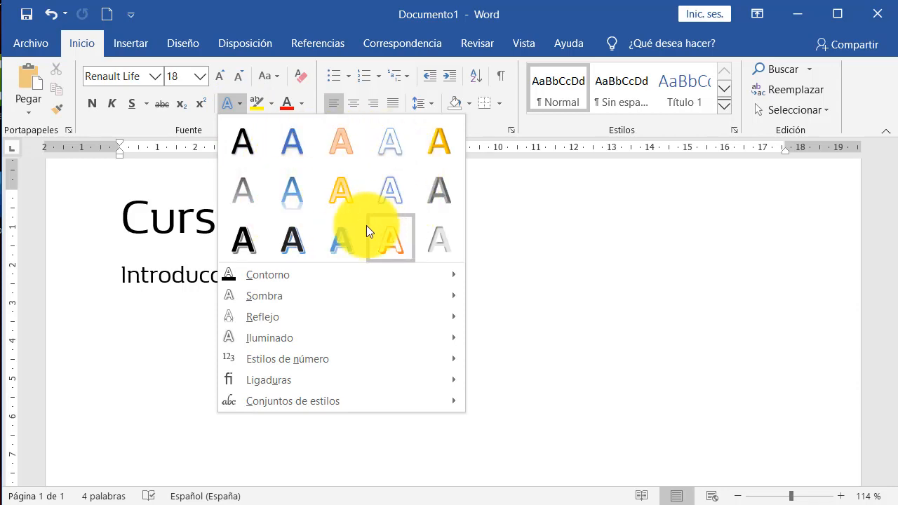
mouse_move(326, 264)
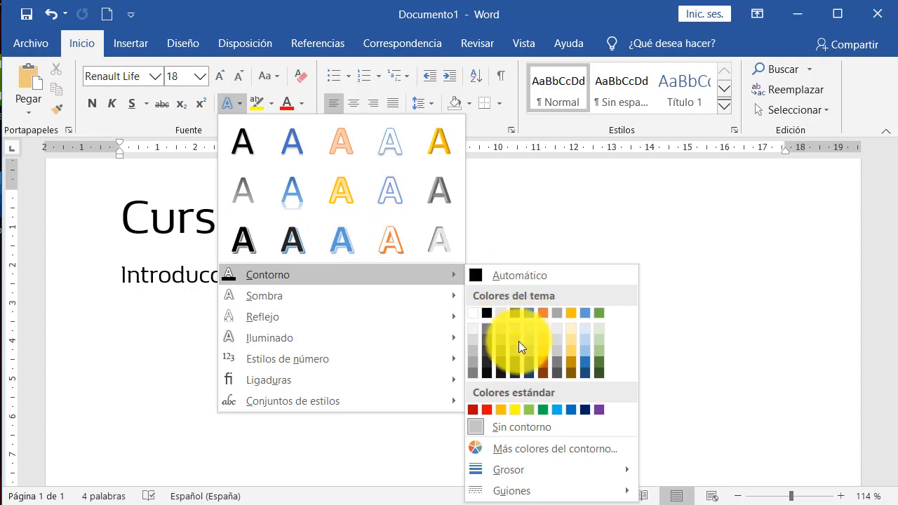
click(209, 228)
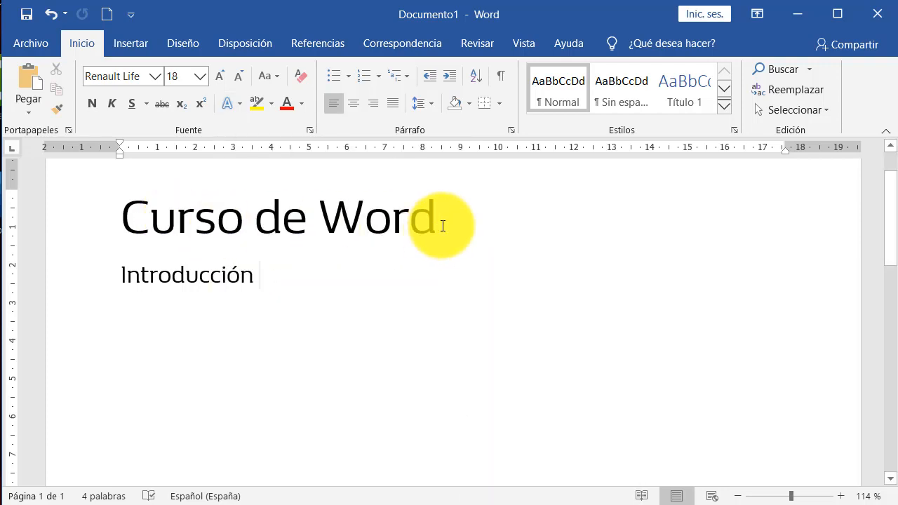
- Apply the blue fill text effect with shadow to the title "Curso de Word"
drag(443, 226, 165, 225)
click(237, 106)
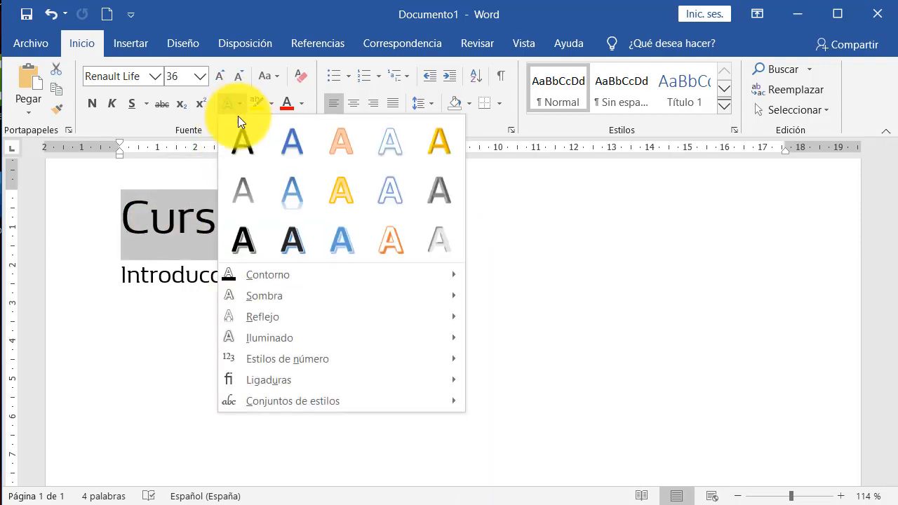
click(303, 157)
click(270, 244)
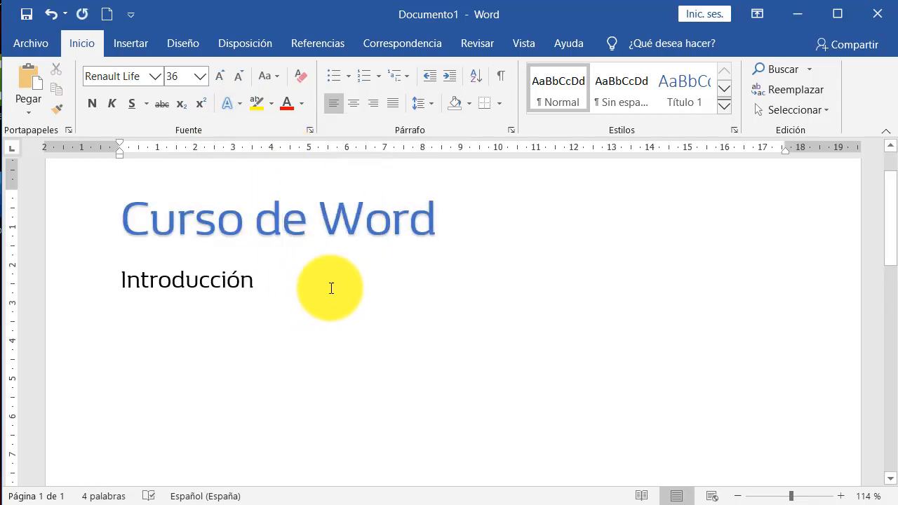
- Add the first reflection variation to the title "Curso de Word" as a text effect
drag(396, 211, 131, 217)
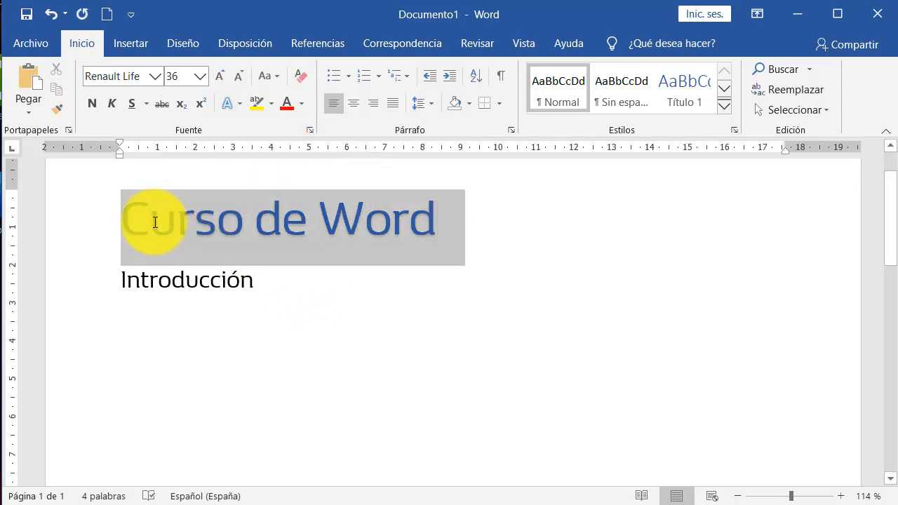
click(337, 237)
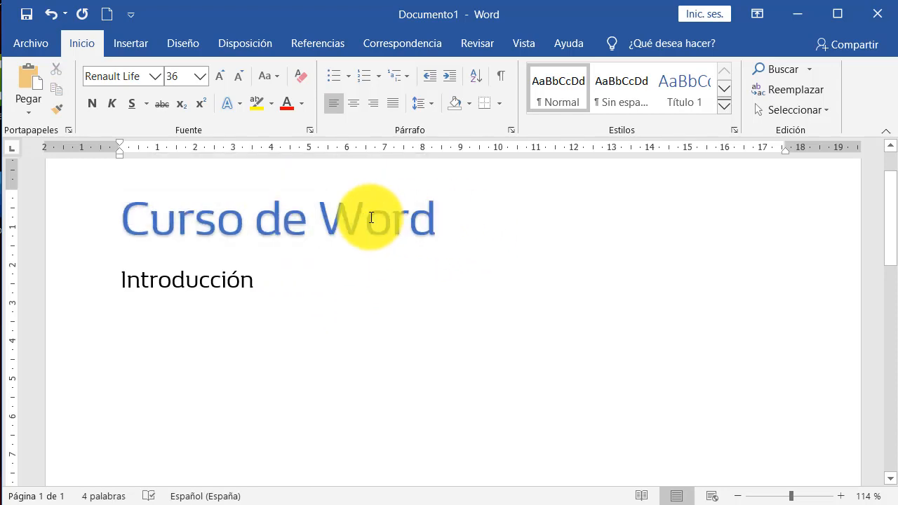
drag(365, 221, 110, 215)
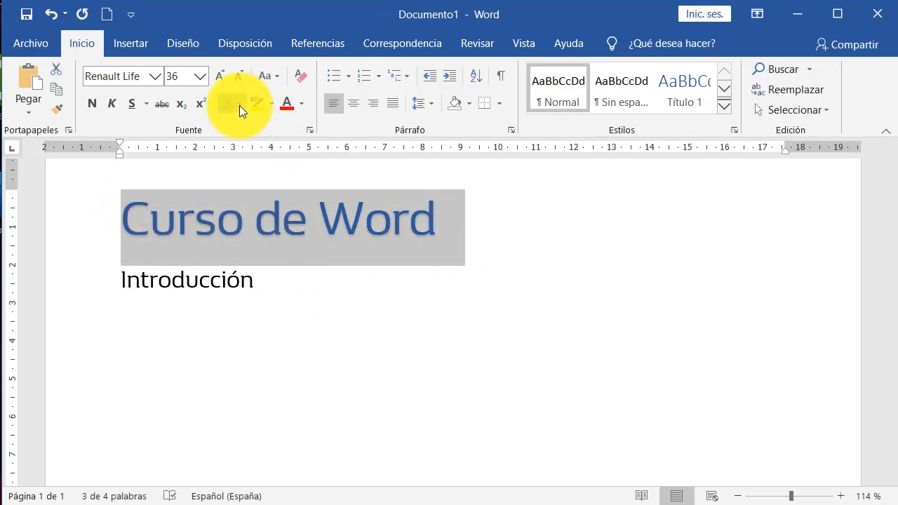
click(239, 103)
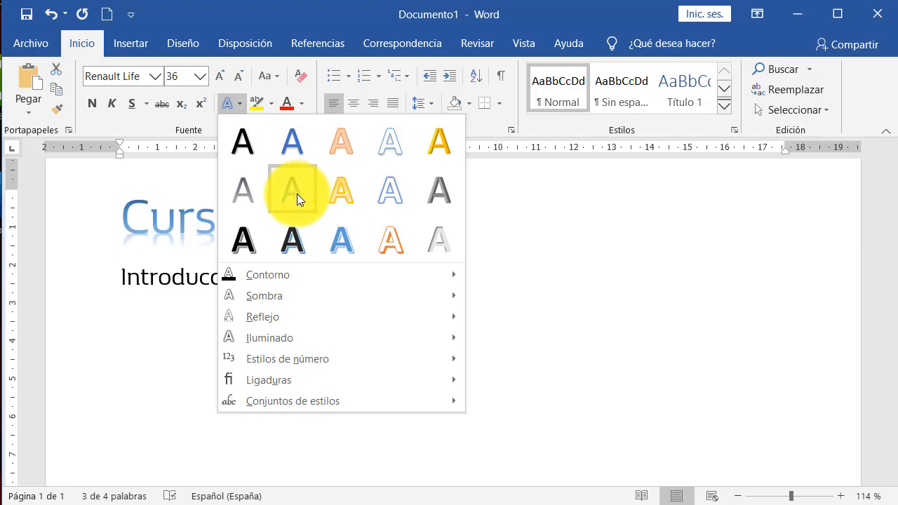
mouse_move(309, 319)
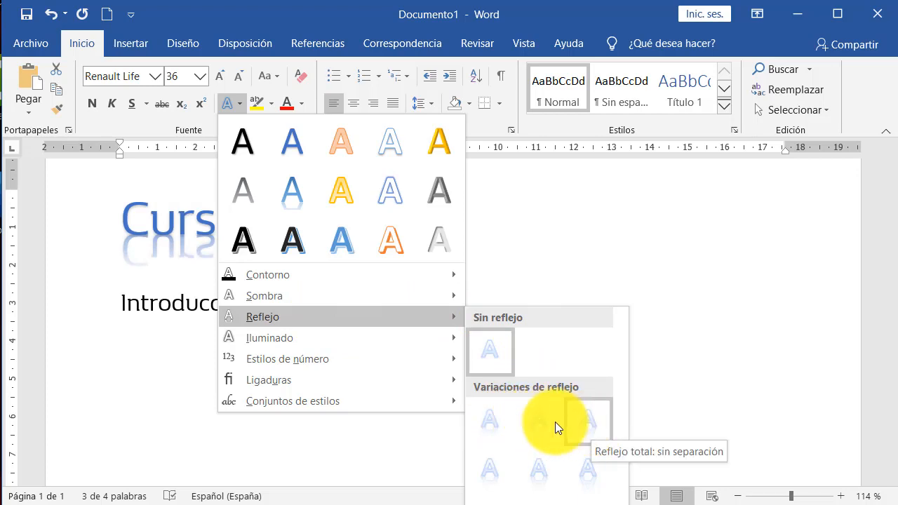
click(495, 421)
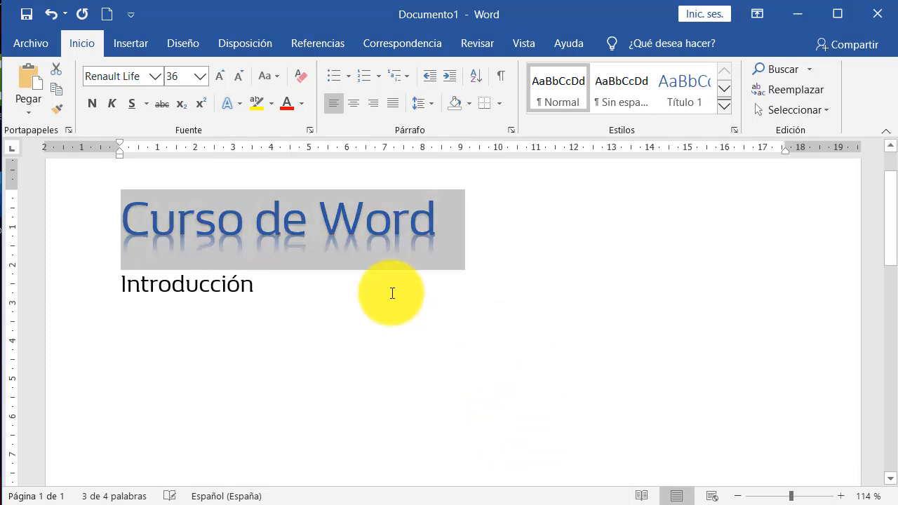
click(421, 308)
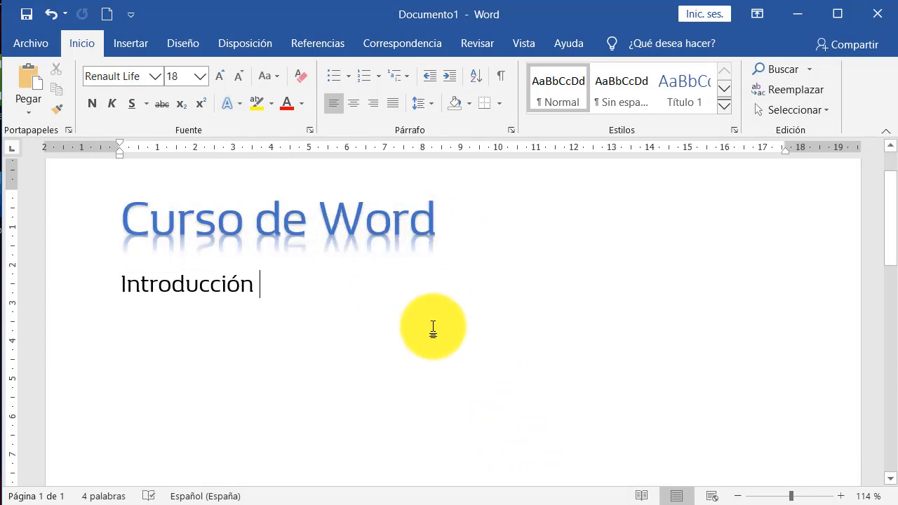
click(362, 235)
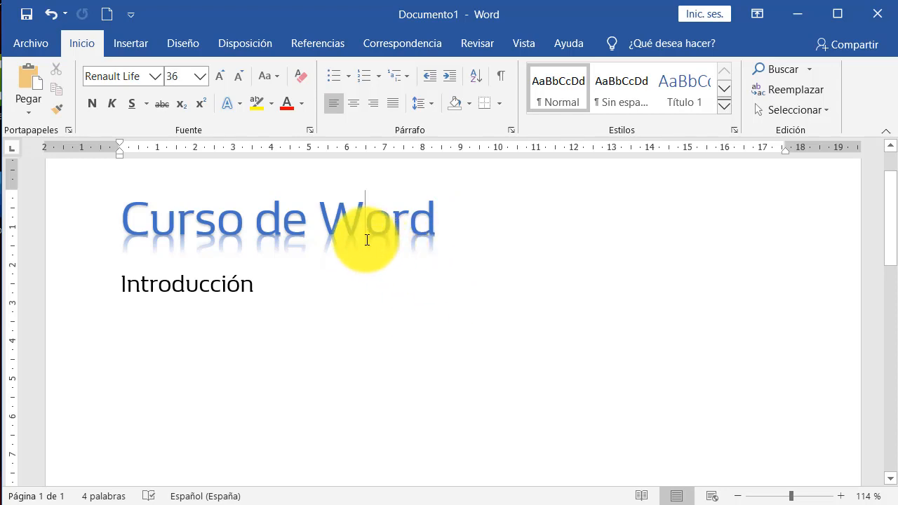
click(273, 102)
click(272, 102)
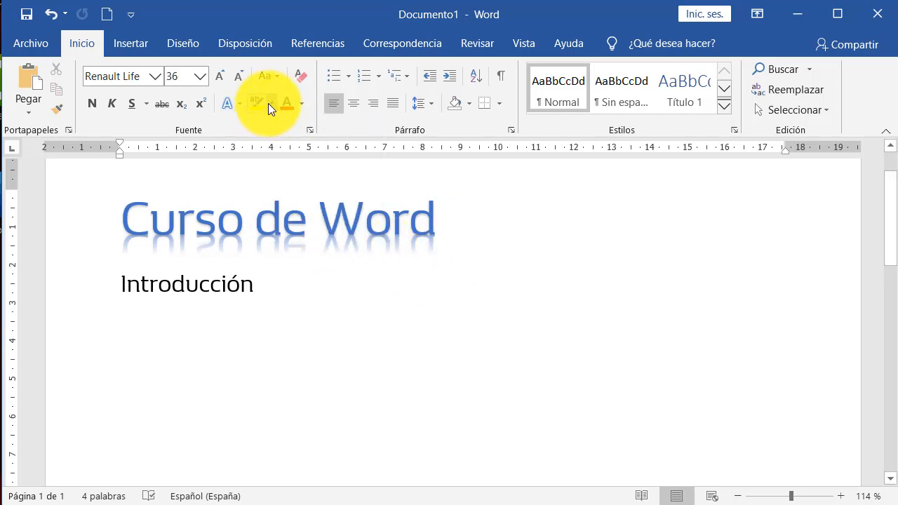
click(268, 105)
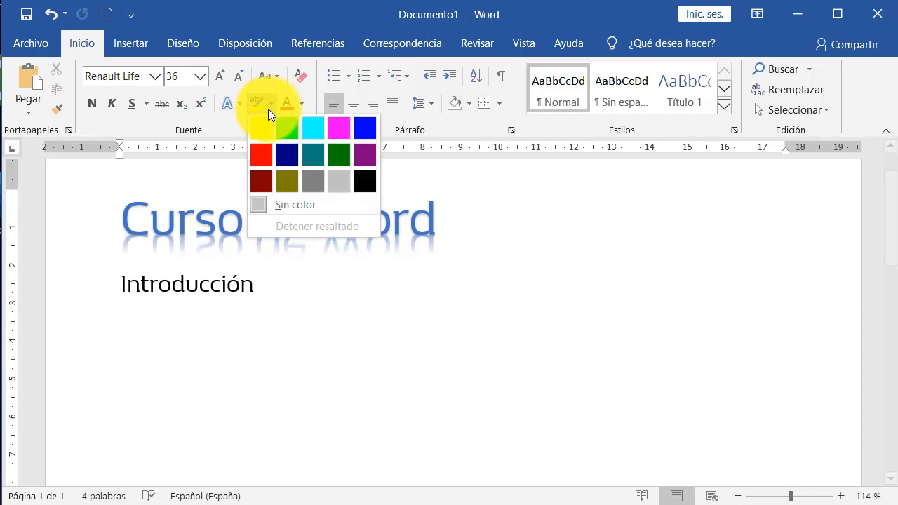
click(252, 280)
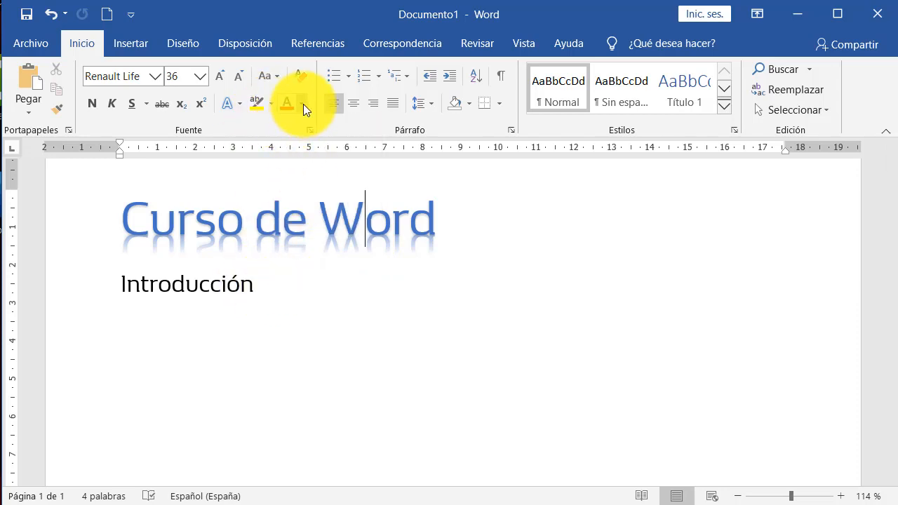
click(300, 103)
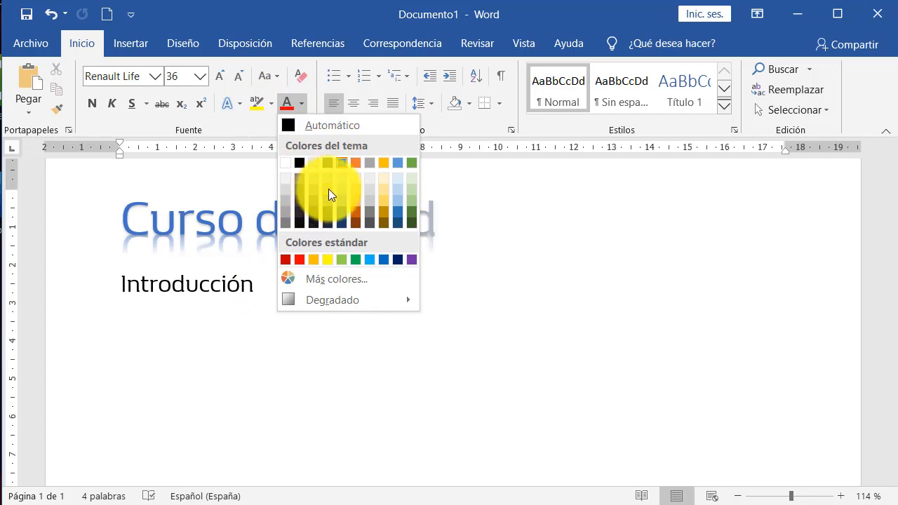
click(246, 284)
- Set the font color of "Introducción" to a darker shade of the light blue theme color
drag(258, 284, 111, 288)
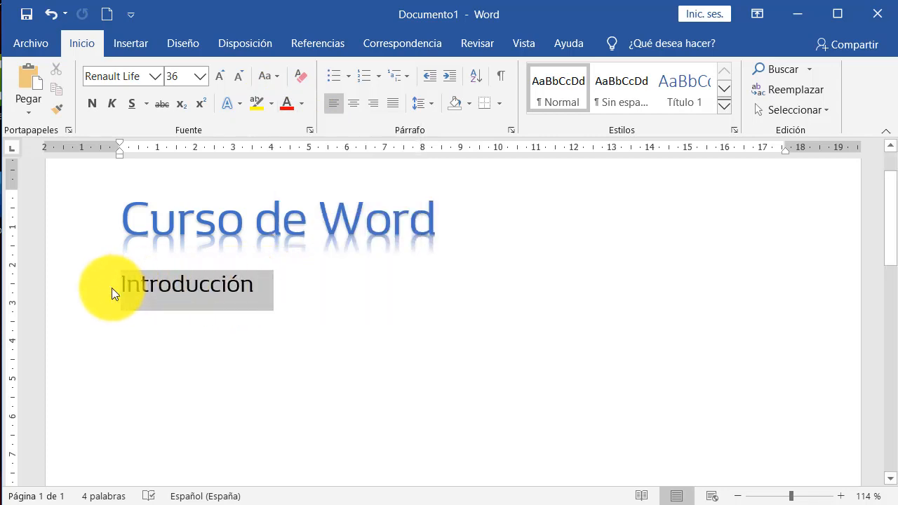
click(301, 104)
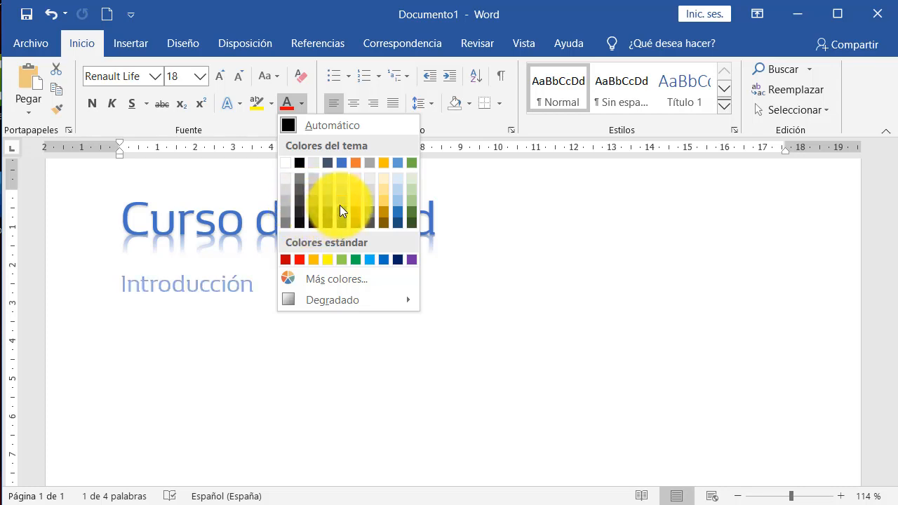
click(397, 219)
click(273, 300)
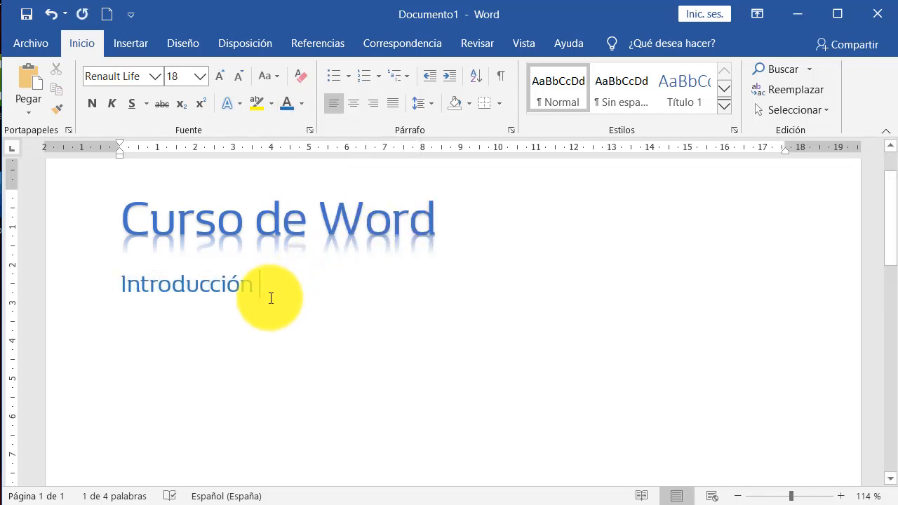
- Apply the third dark gradient variation to the font color of the word "Introducción"
click(302, 104)
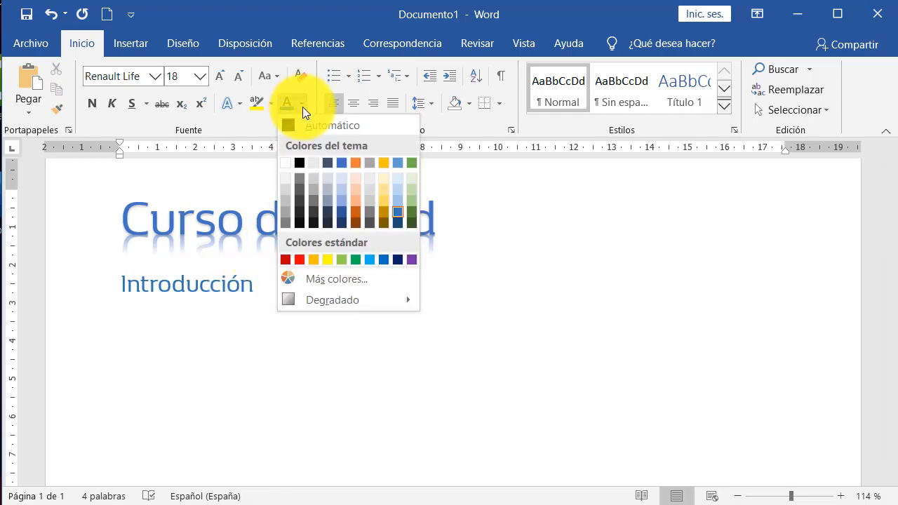
mouse_move(339, 294)
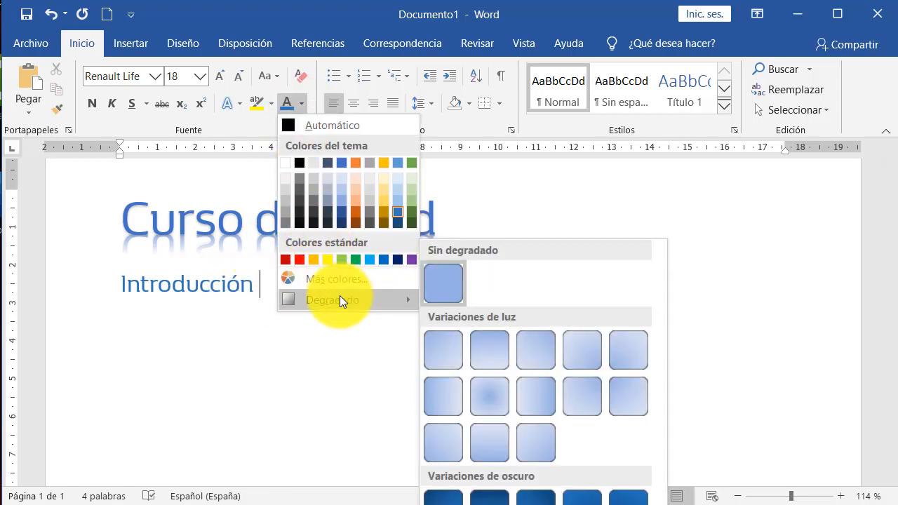
click(235, 285)
drag(254, 283, 124, 285)
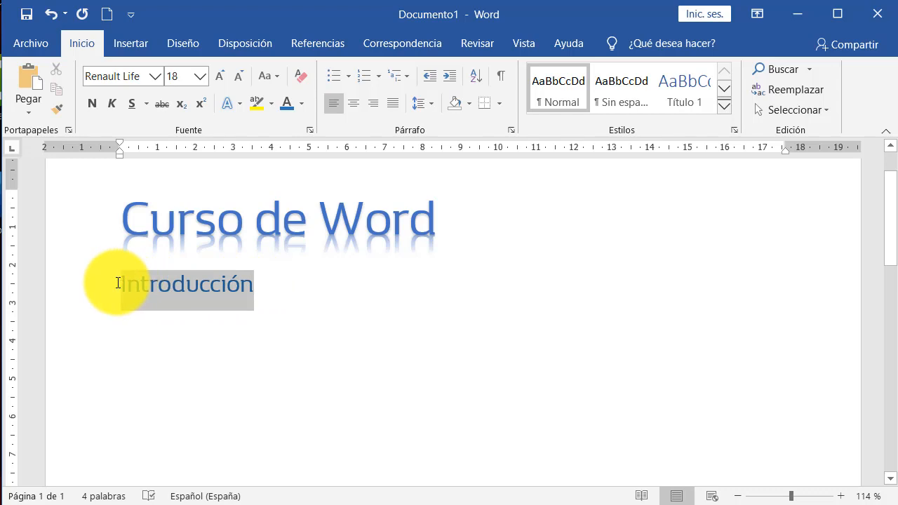
click(303, 104)
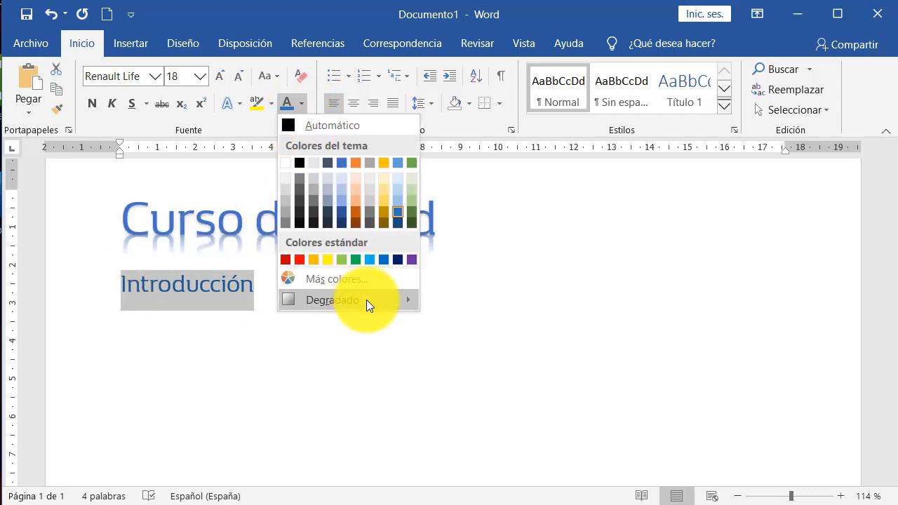
mouse_move(384, 301)
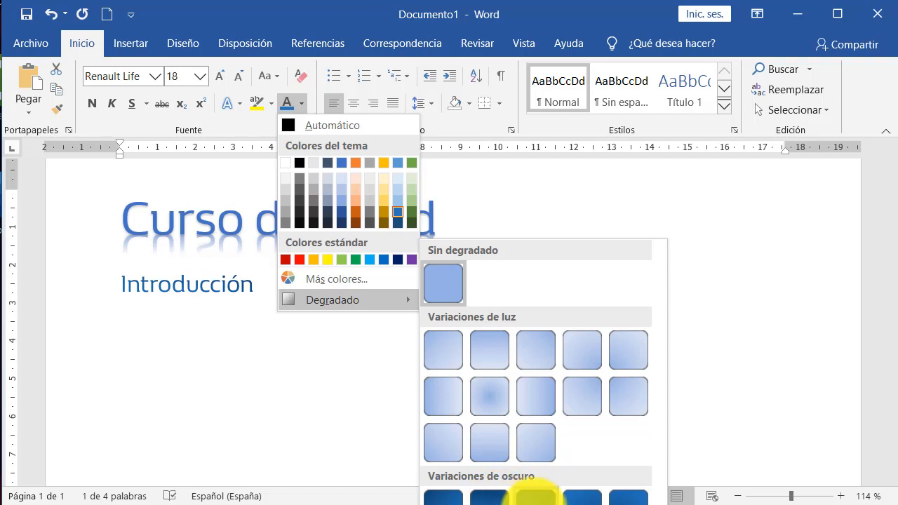
click(537, 497)
click(290, 315)
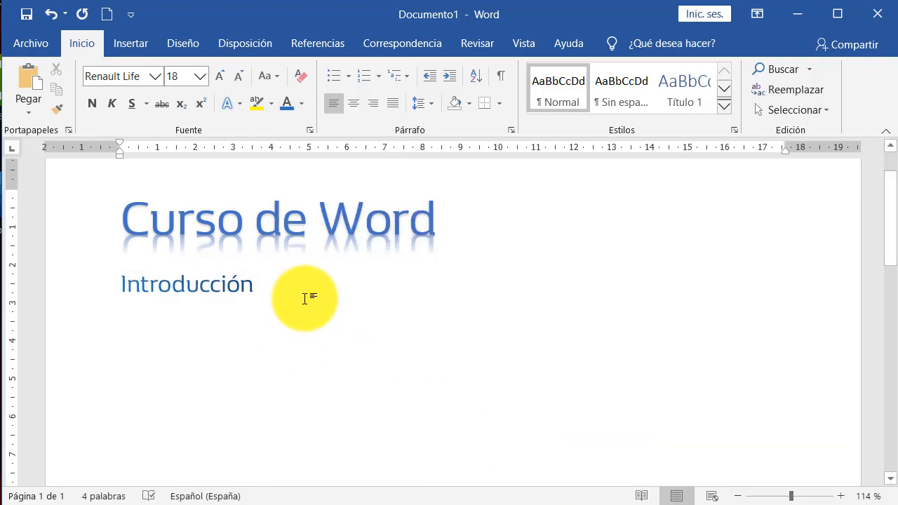
- Open the Font dialog and examine the available underline styles, leaving the underline set to (ninguno)
click(306, 131)
drag(368, 77, 407, 79)
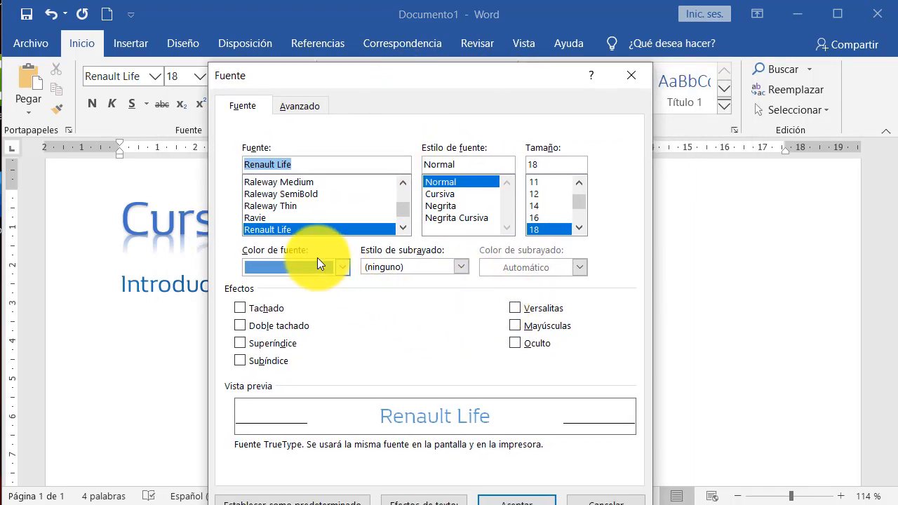
drag(330, 72, 477, 76)
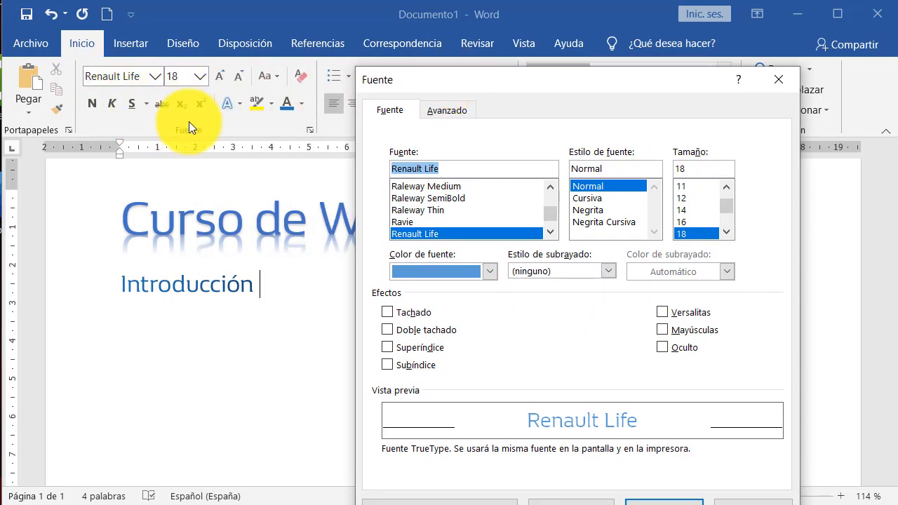
drag(506, 84, 402, 84)
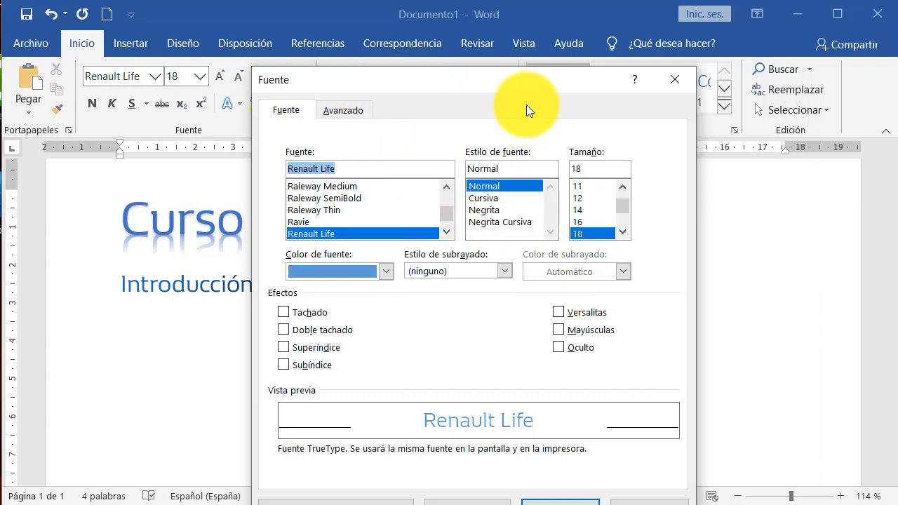
drag(502, 88, 436, 68)
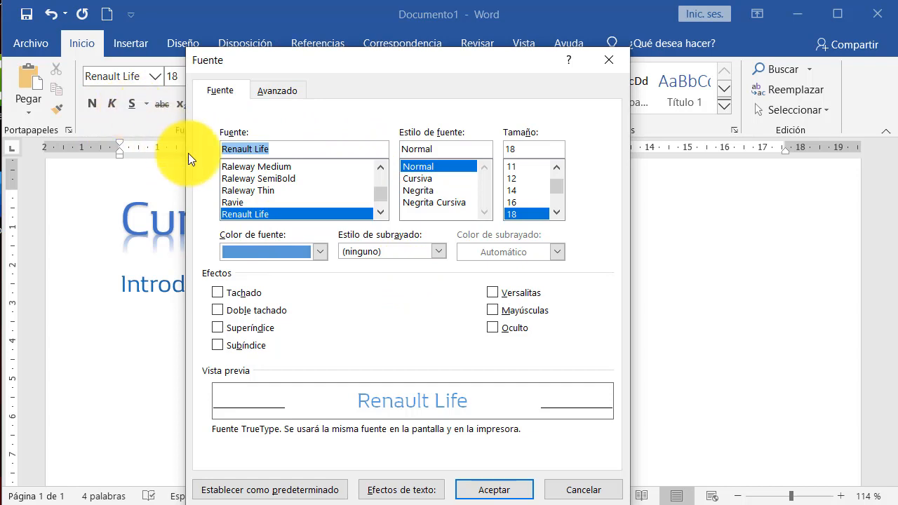
click(427, 251)
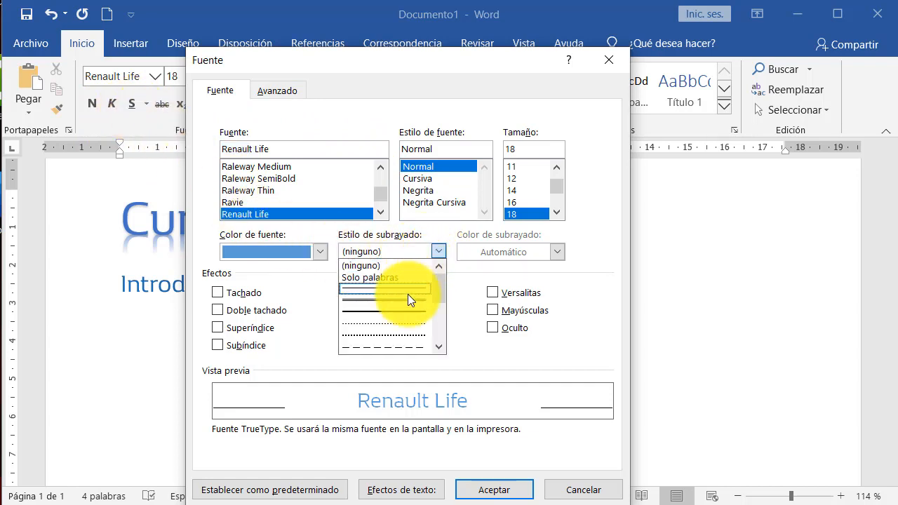
scroll(407, 306, down, 3)
scroll(403, 323, down, 5)
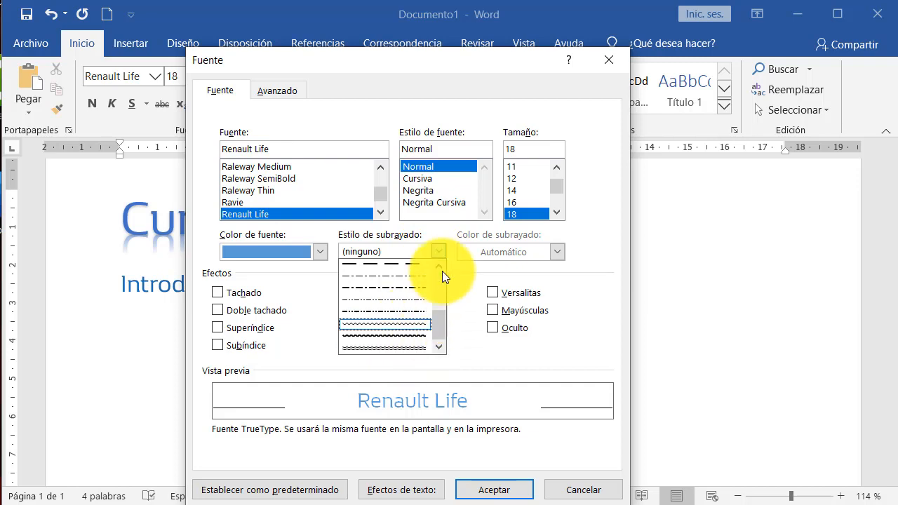
click(439, 249)
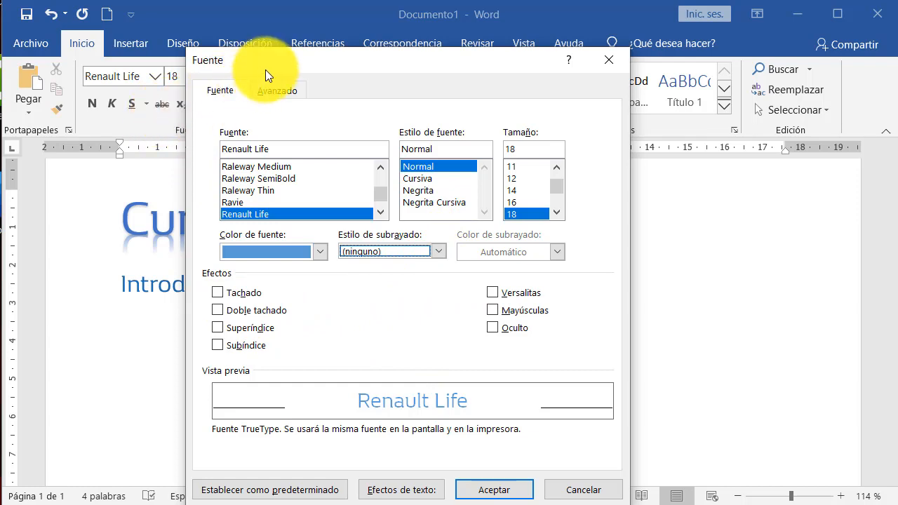
- Try the Versalitas, Mayúsculas and Oculto font effects one at a time, clearing each one again
drag(265, 69, 386, 55)
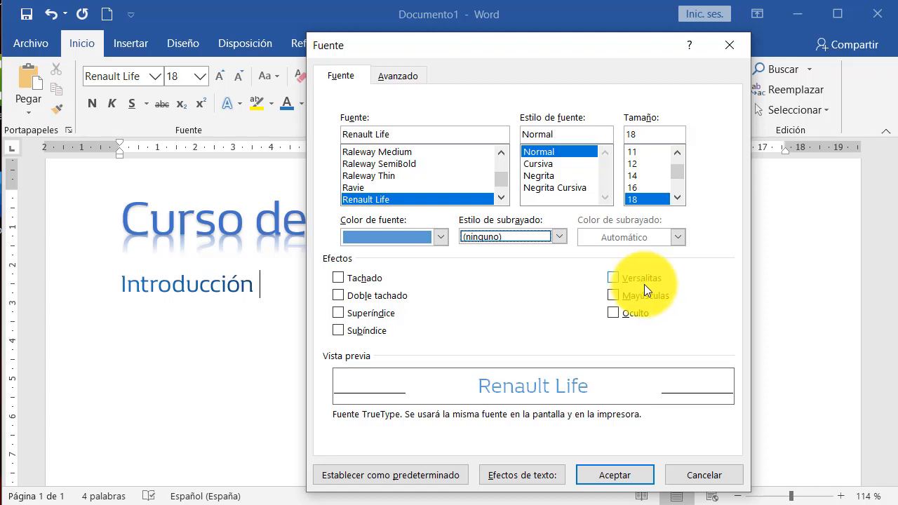
click(624, 277)
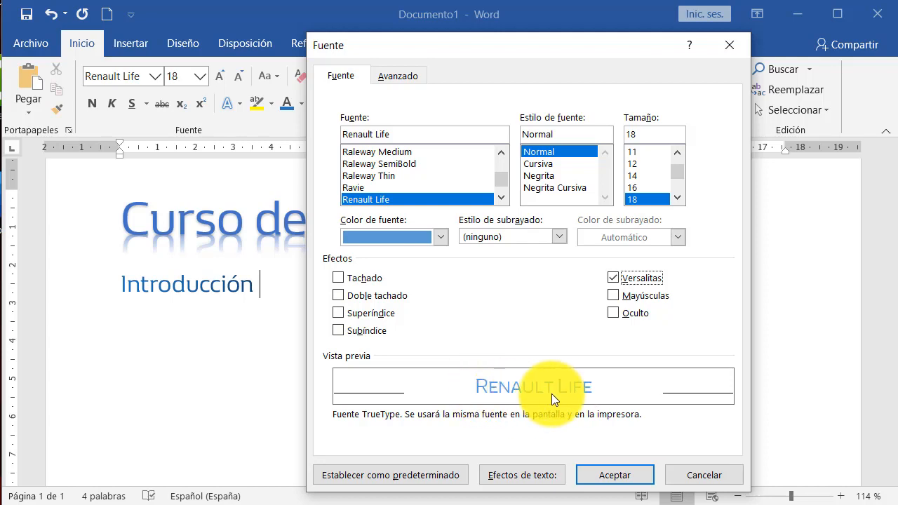
click(615, 280)
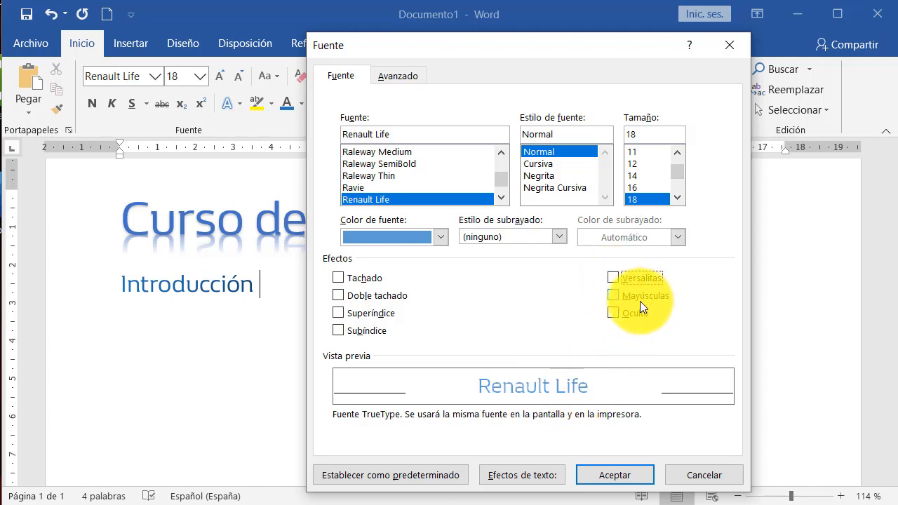
click(628, 296)
click(622, 295)
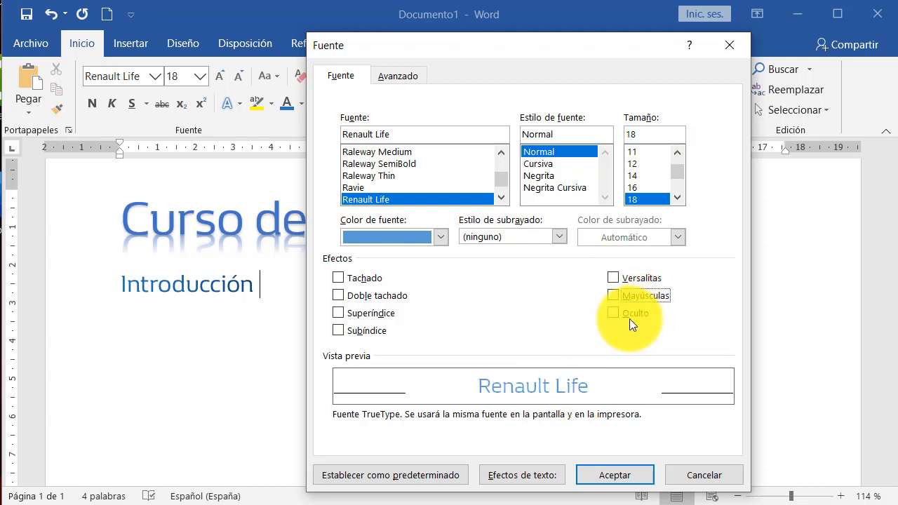
click(615, 315)
click(614, 314)
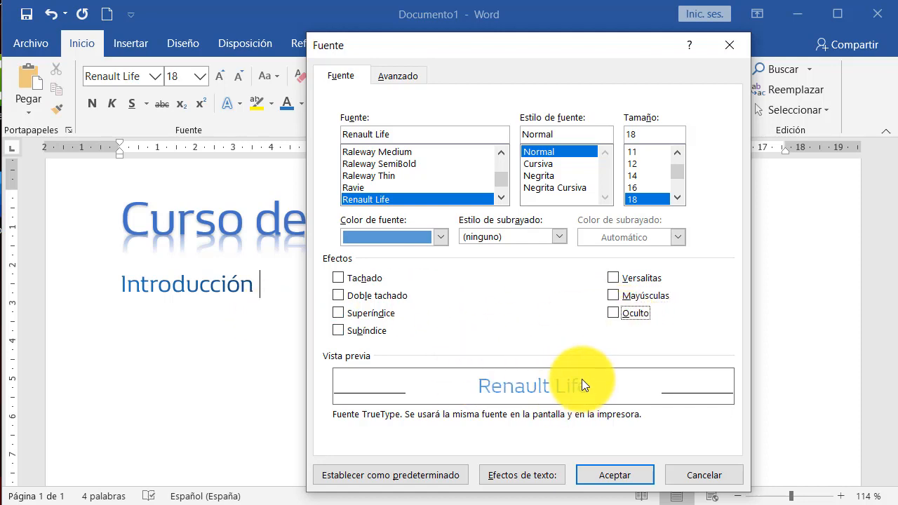
- Open the text effects settings from the Font dialog and expand the text fill and text outline options
drag(581, 51, 502, 46)
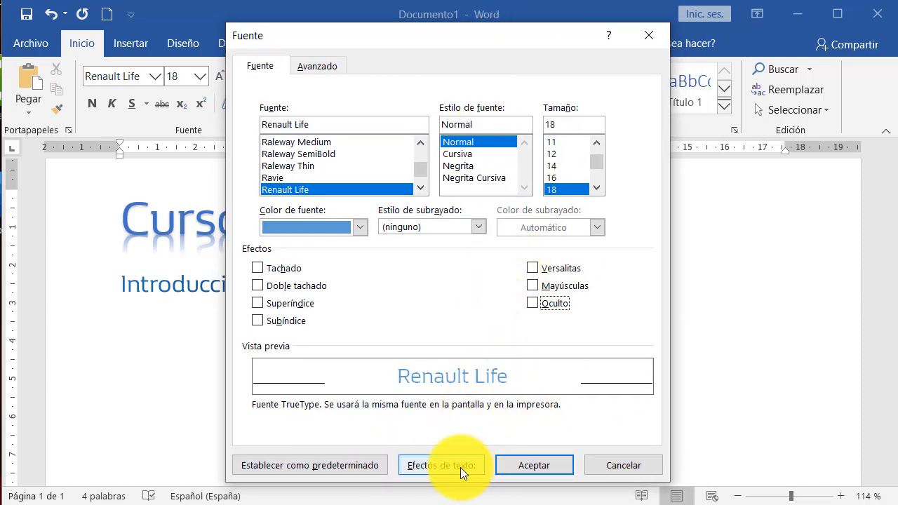
drag(374, 32, 443, 21)
click(514, 446)
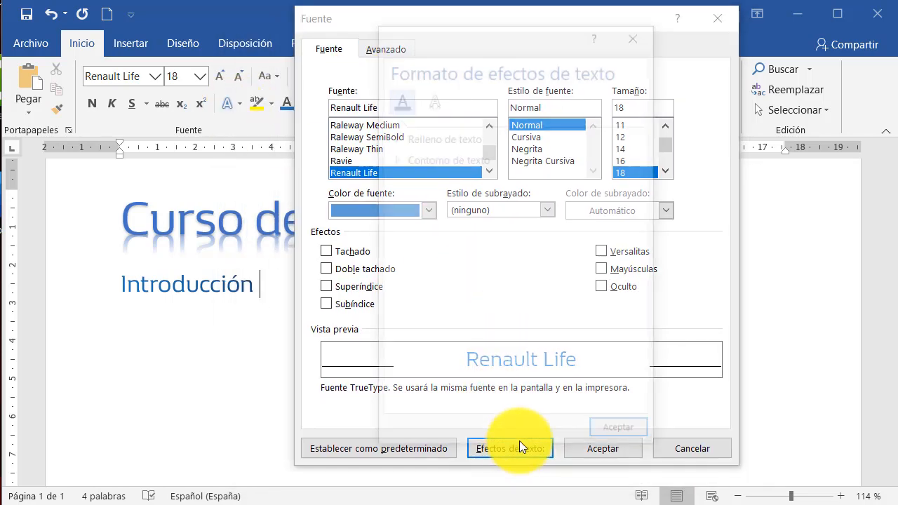
click(396, 137)
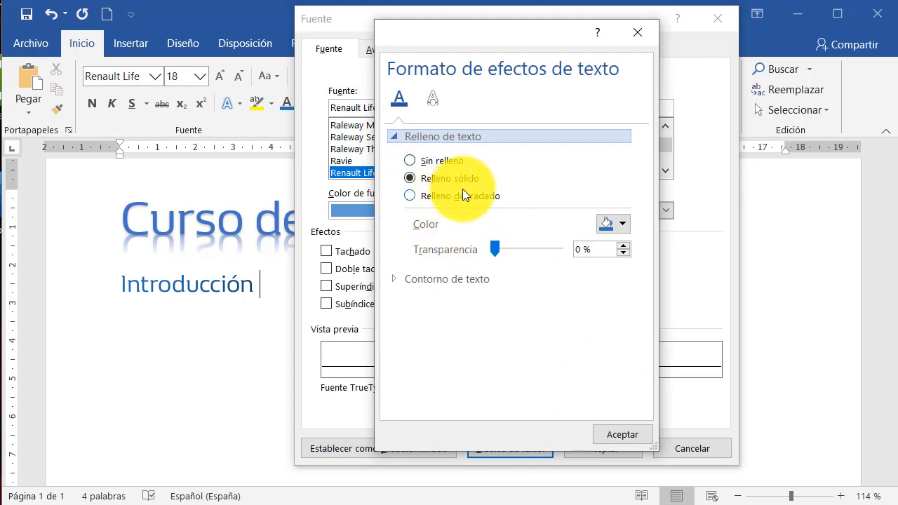
click(402, 279)
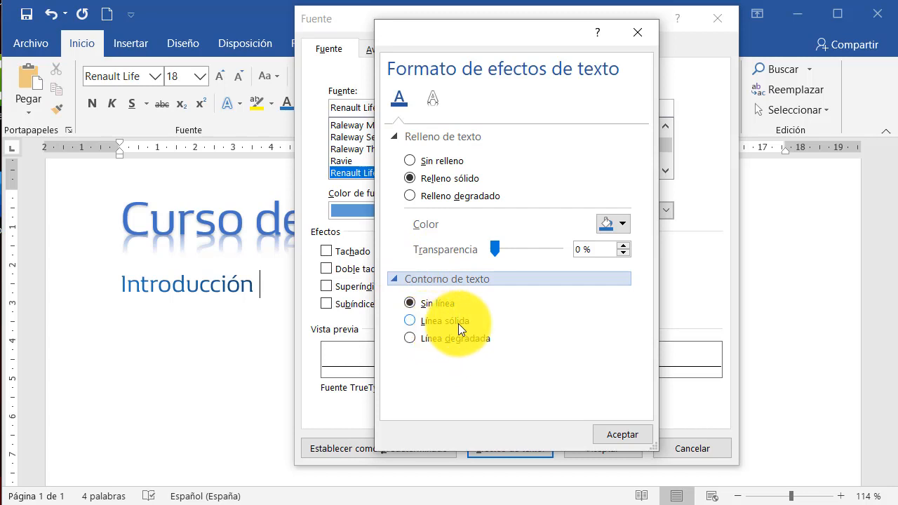
- Set the text fill to a gradient using the blue preset in the first column of the third row
click(447, 196)
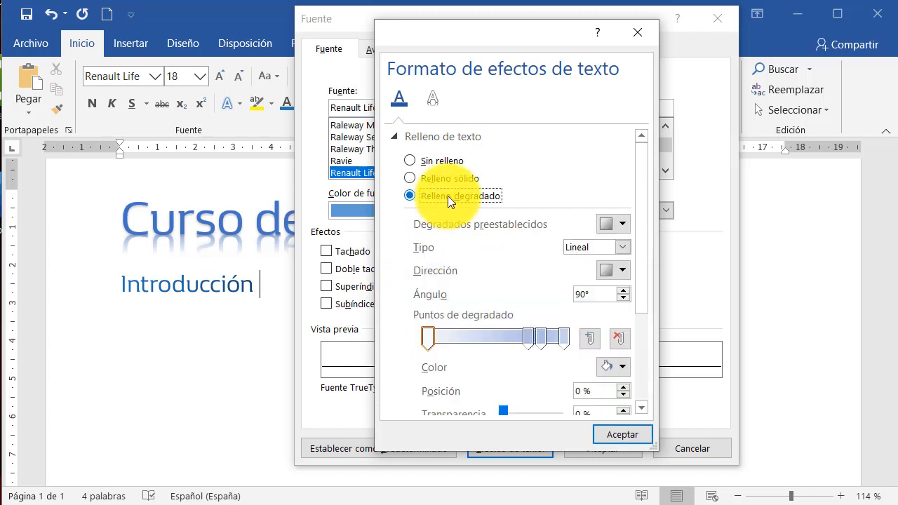
click(622, 229)
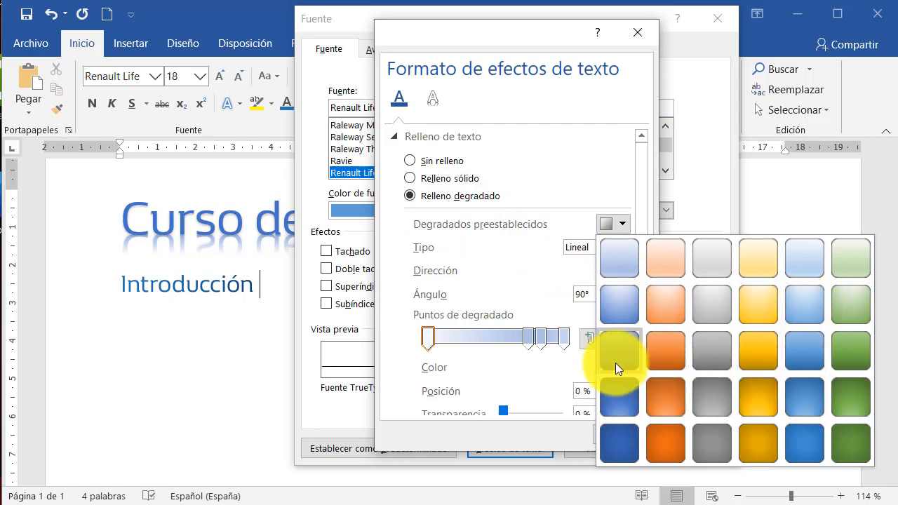
click(615, 363)
- Try the Radial, Rectangular and Ruta gradient types, accept the text effects, and discard the Font dialog changes
click(619, 246)
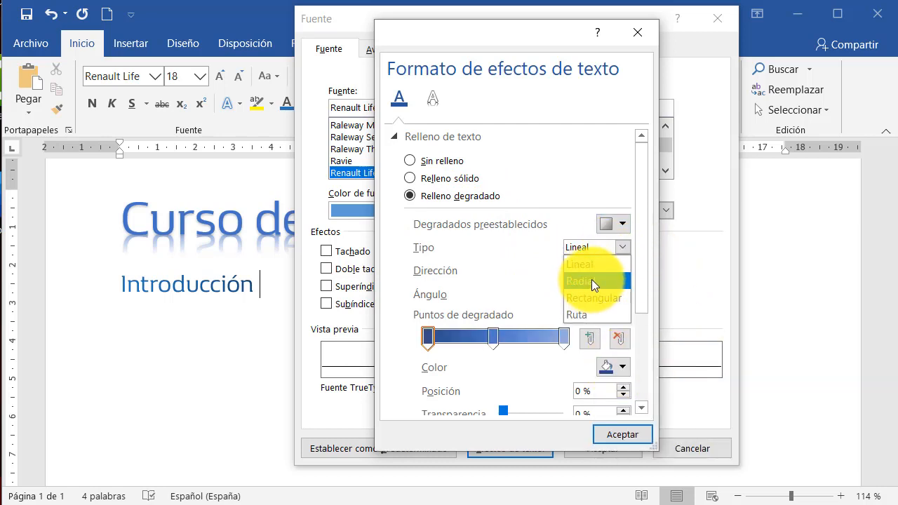
click(591, 280)
click(621, 247)
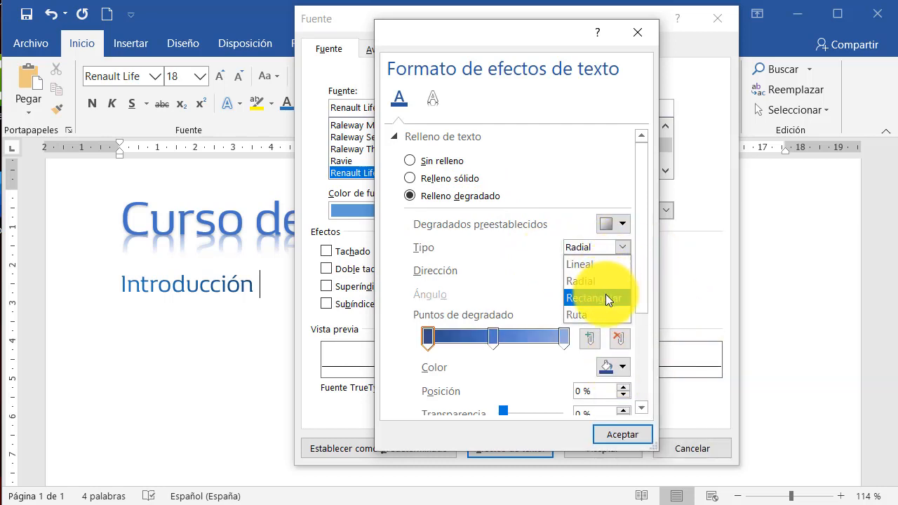
click(606, 297)
click(621, 248)
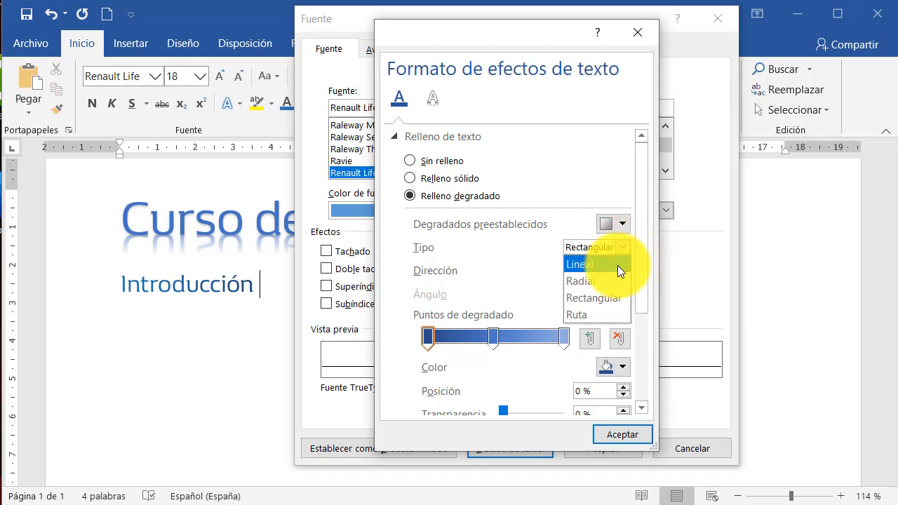
click(597, 316)
scroll(633, 324, down, 2)
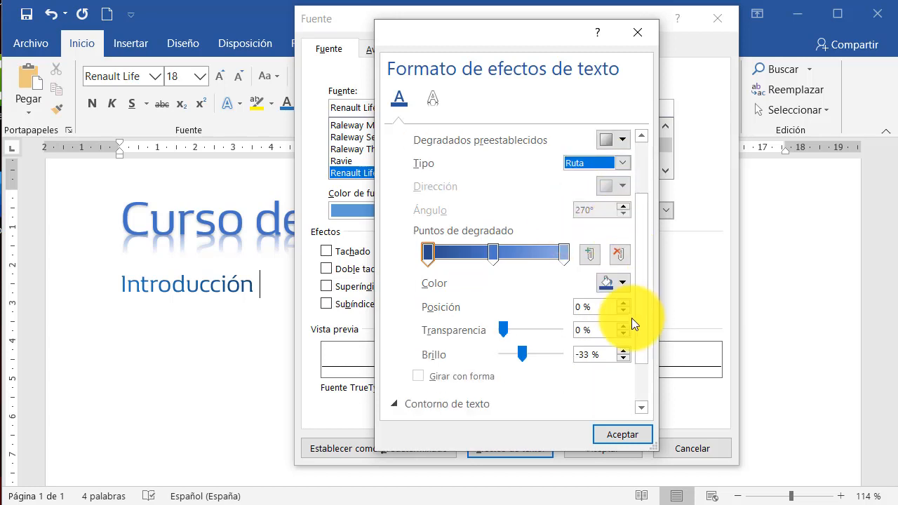
scroll(634, 324, down, 1)
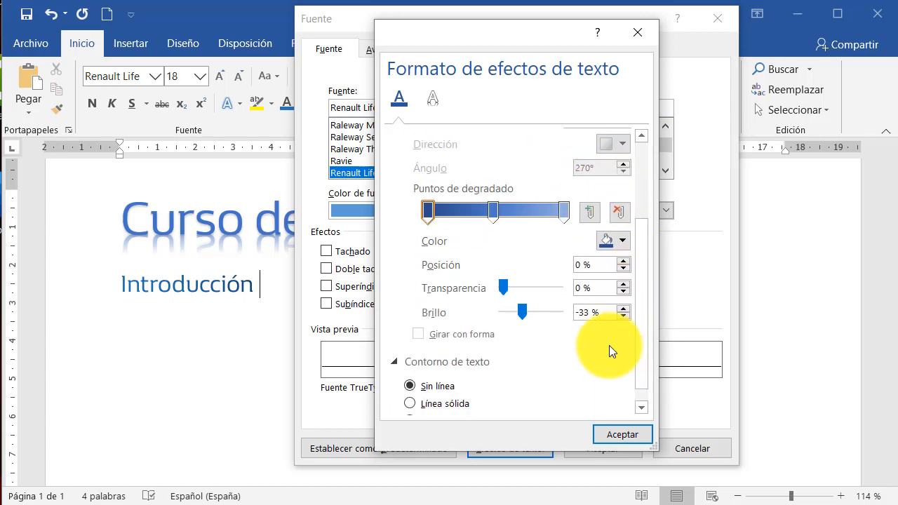
click(614, 434)
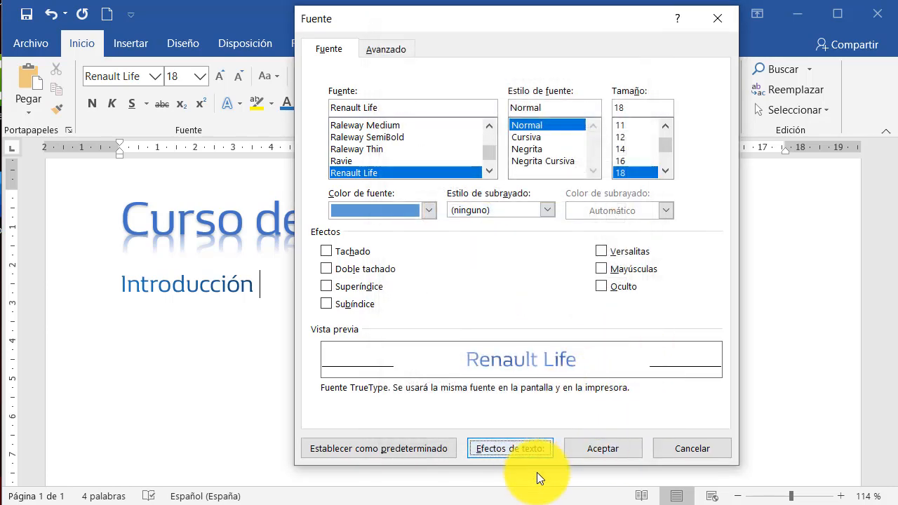
click(684, 449)
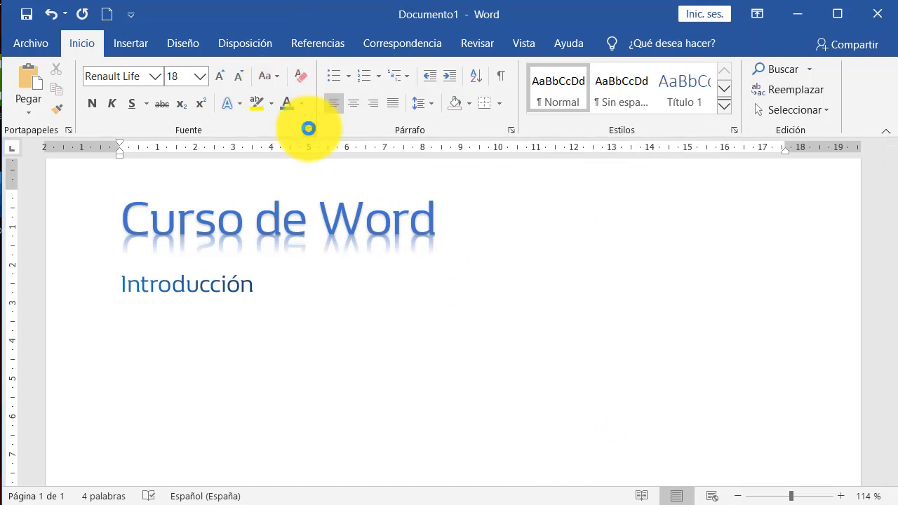
- Examine the advanced character spacing and OpenType options of the Font dialog and close it without changes
click(306, 130)
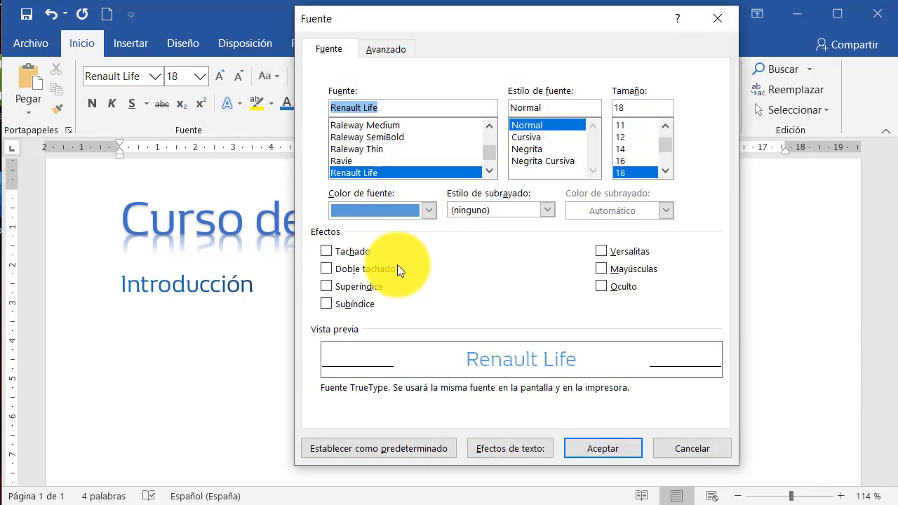
click(394, 55)
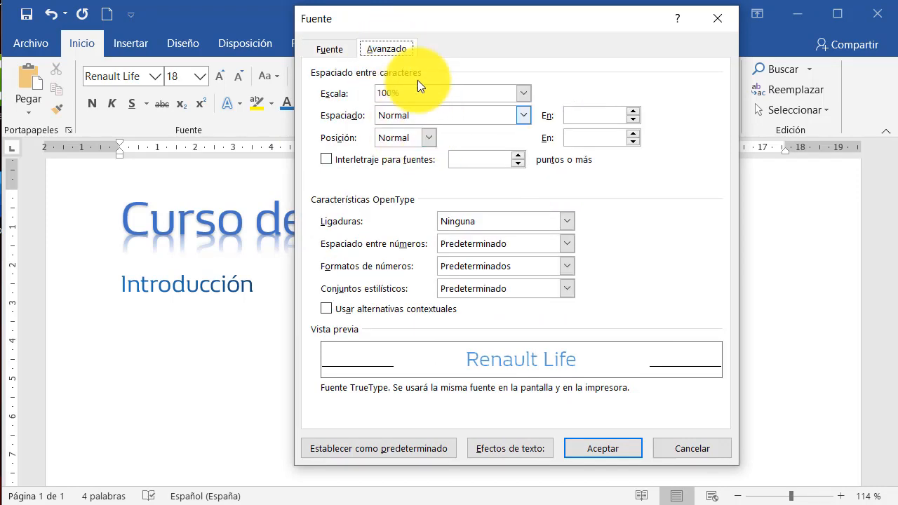
drag(438, 22, 393, 29)
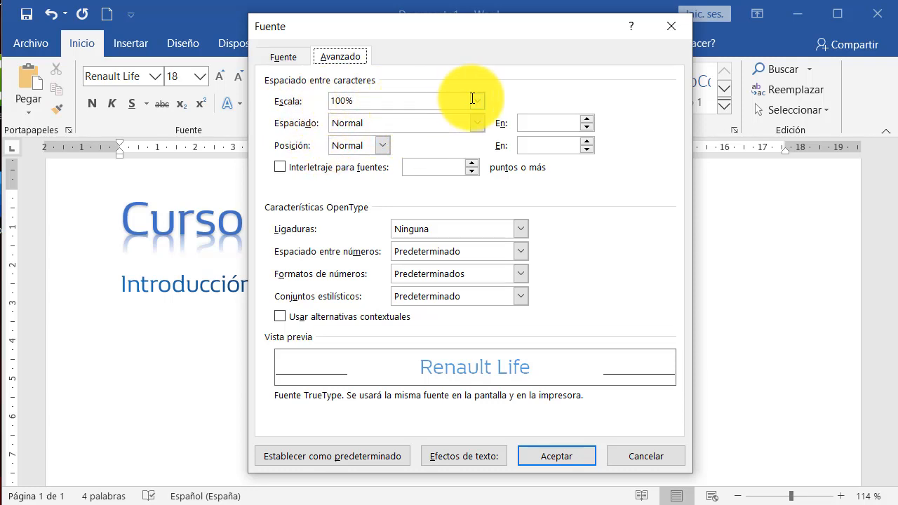
click(642, 451)
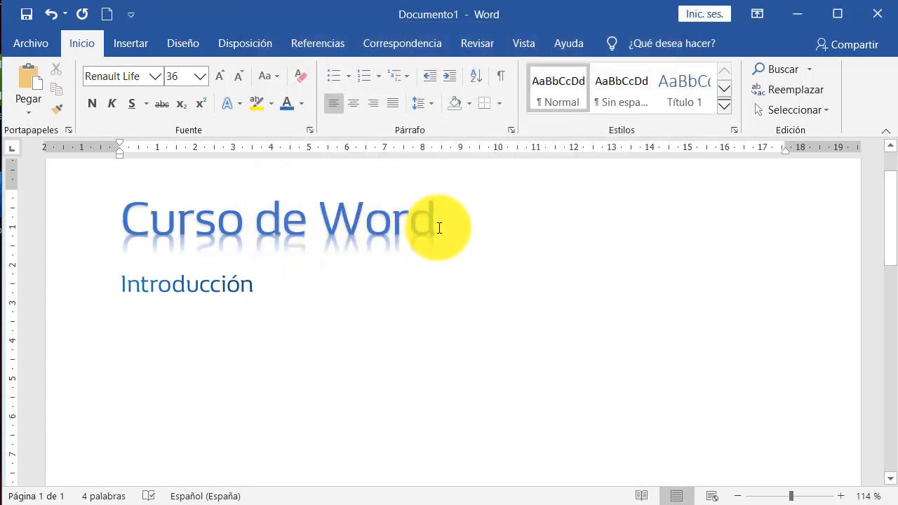
- Try a character scale of 200% on "Word" in the title, and undo the scaling
drag(433, 225, 319, 228)
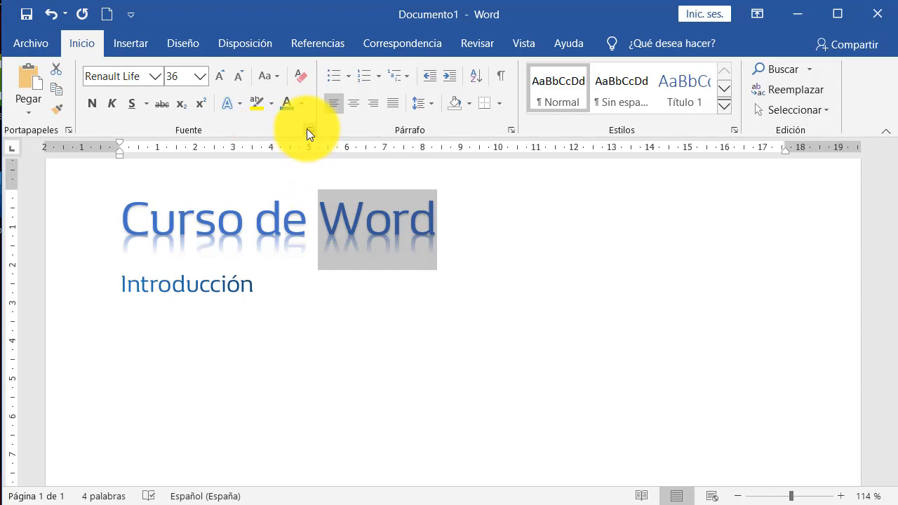
click(308, 128)
click(476, 101)
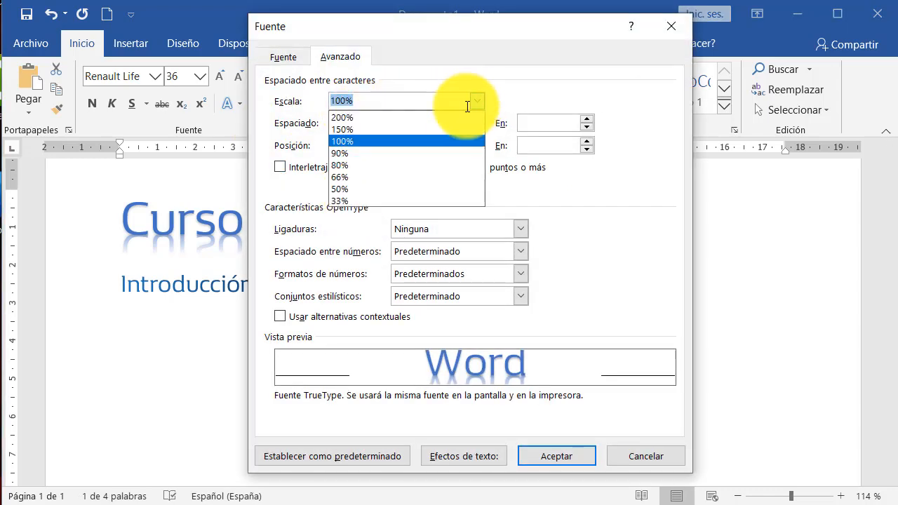
click(359, 117)
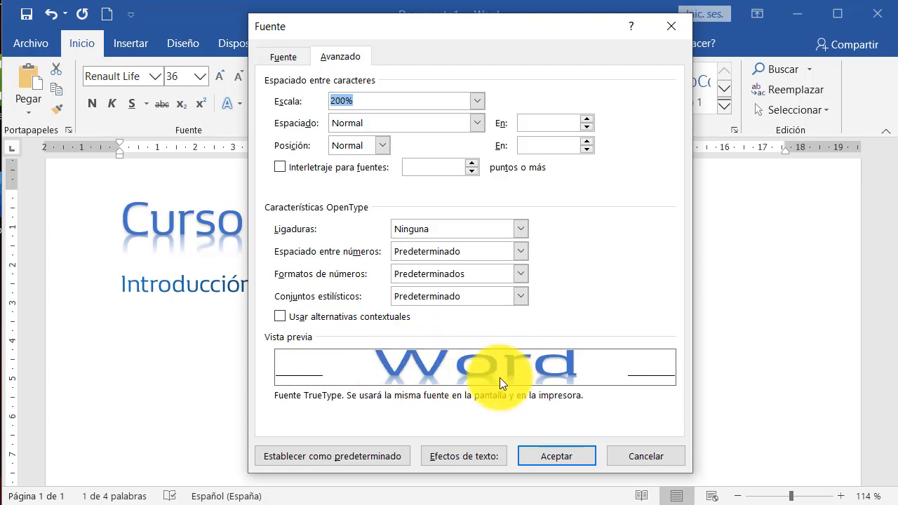
click(565, 456)
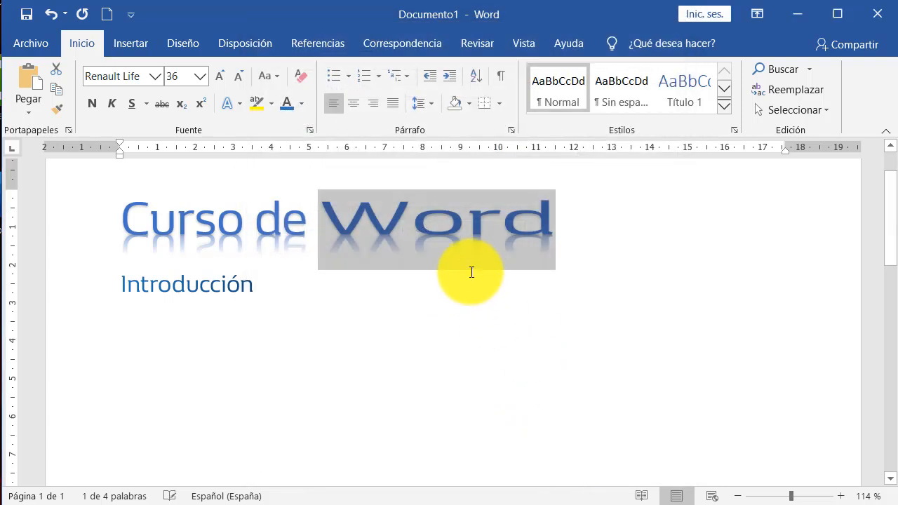
click(507, 235)
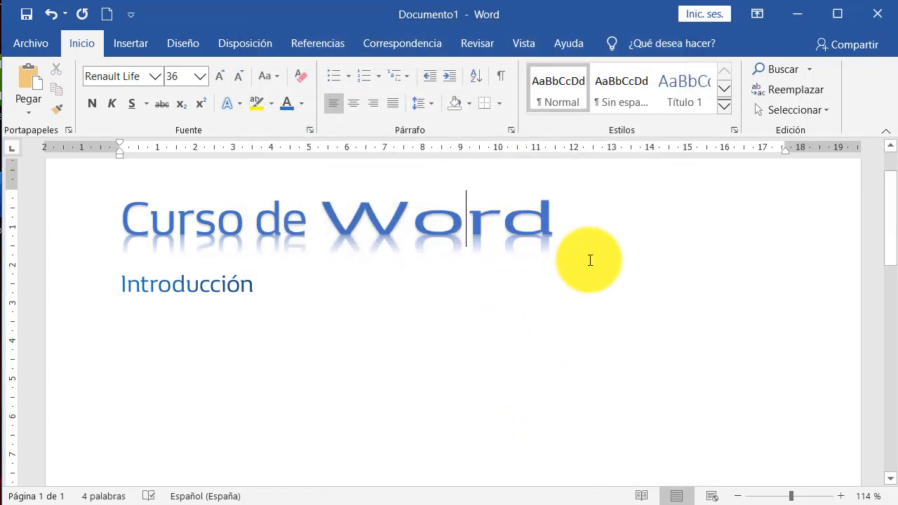
key(ctrl+z)
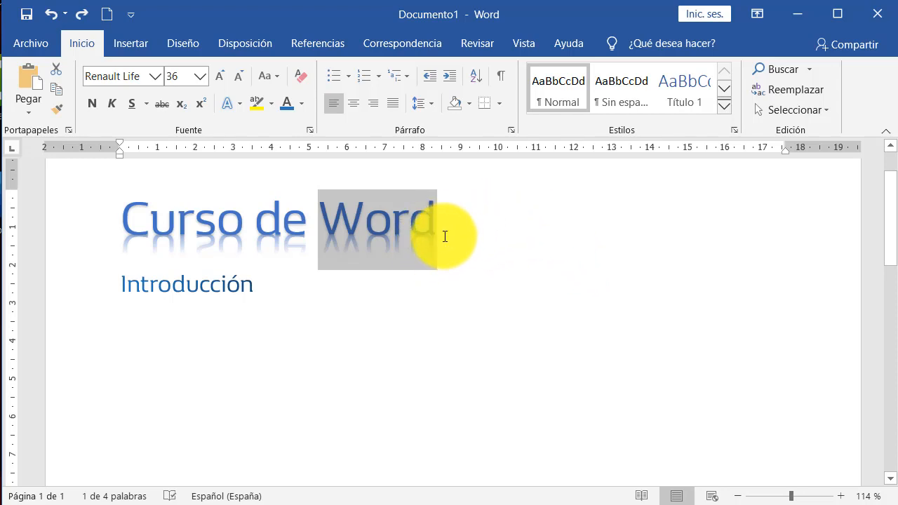
- Redo the scaling of "Word" in the title, undo it again and deselect the word
click(84, 18)
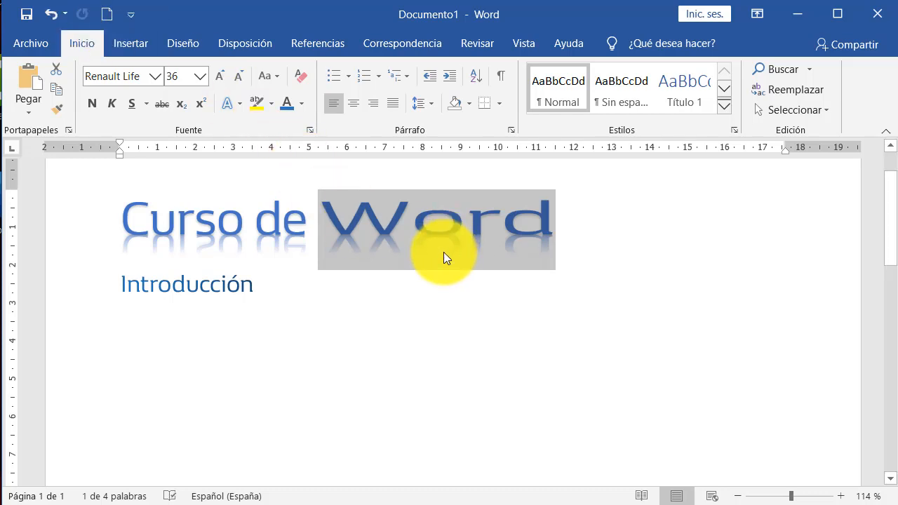
key(ctrl+z)
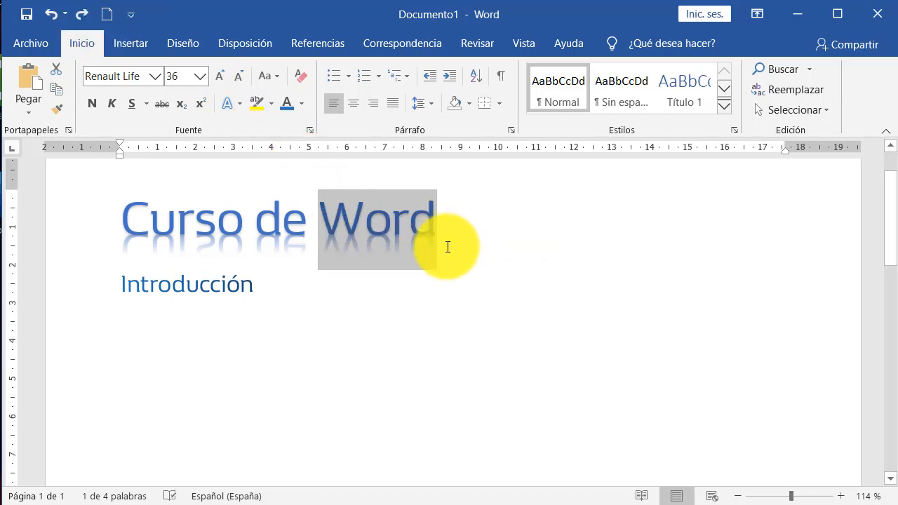
click(442, 228)
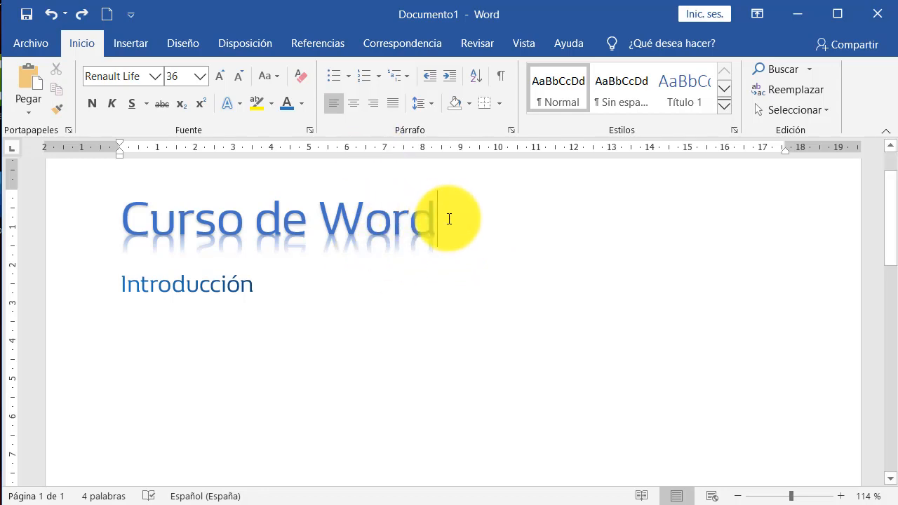
- Try Expandido character spacing on the whole title "Curso de Word" in the advanced font settings, and return it to Normal
drag(443, 217, 130, 221)
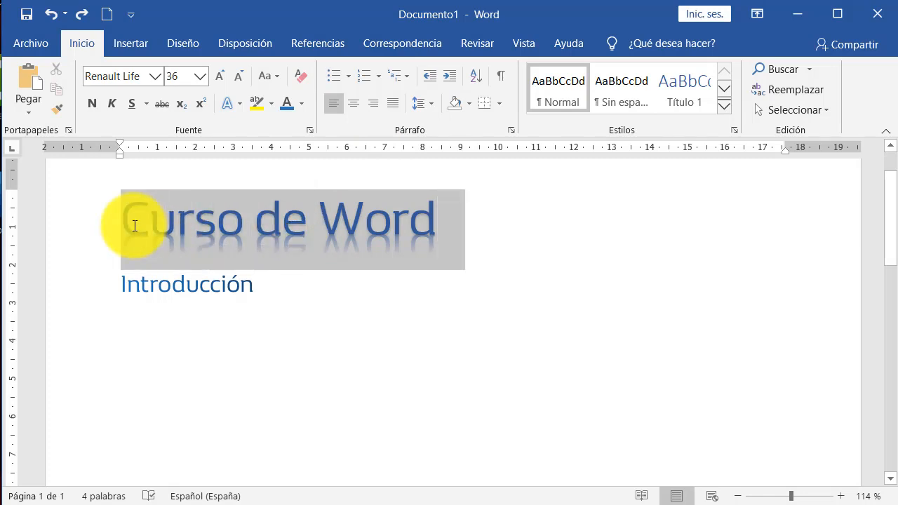
click(309, 130)
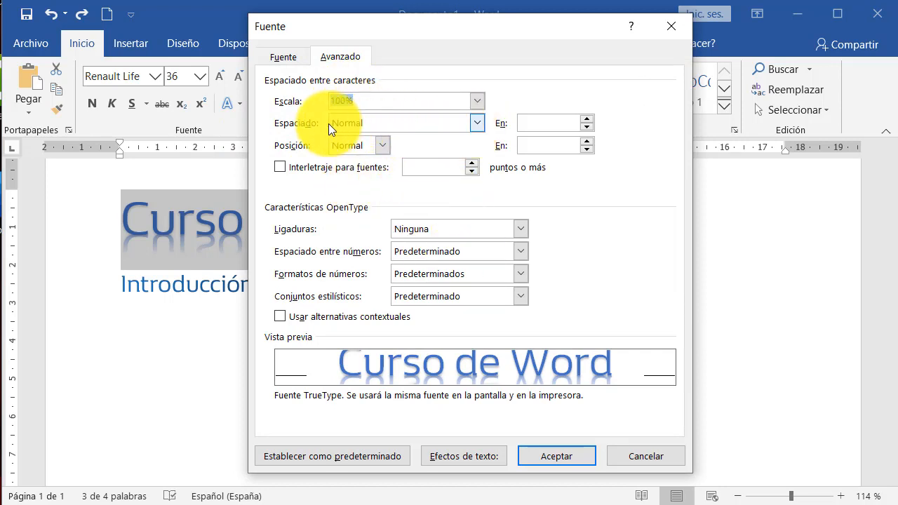
click(472, 121)
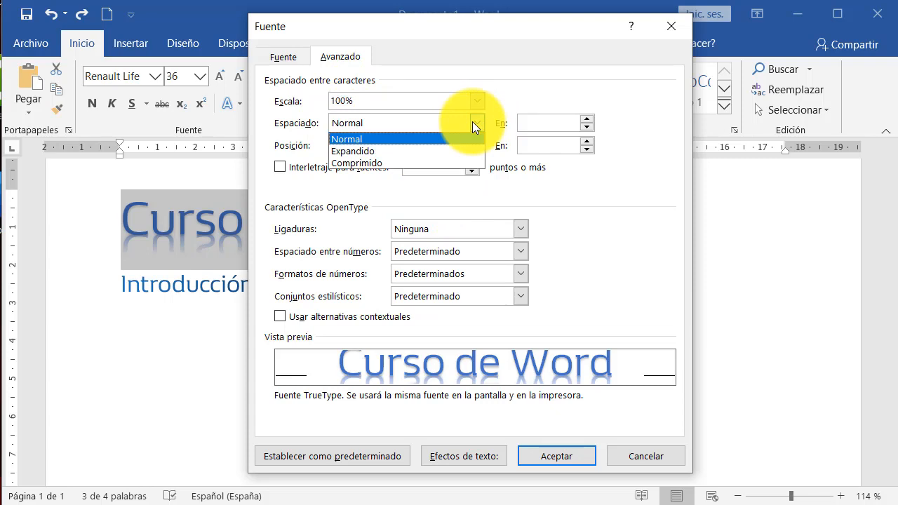
click(365, 151)
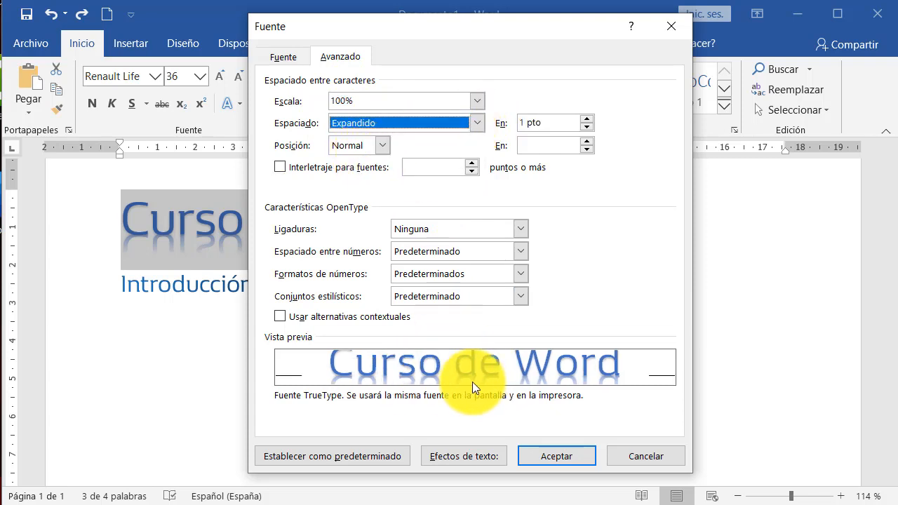
click(471, 122)
click(379, 139)
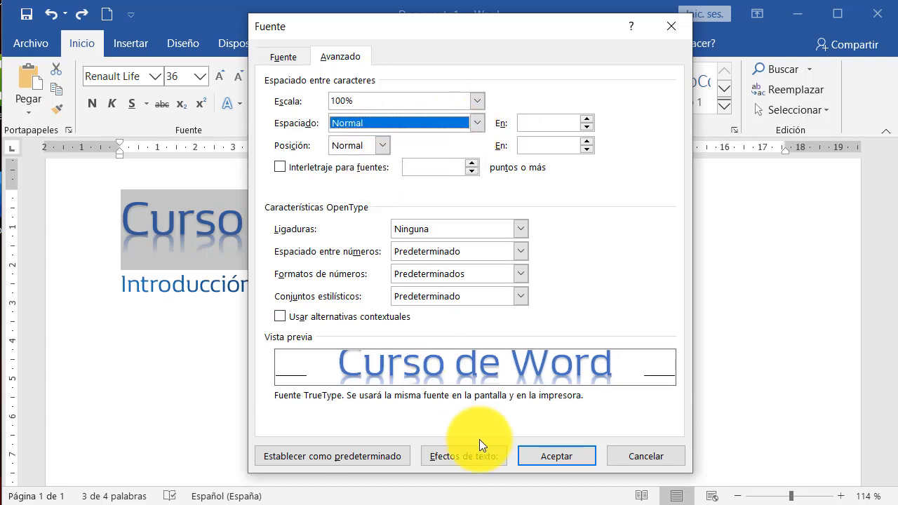
- Try Comprimido character spacing on the title, raising the amount to 1,3 pto and bringing it back to 1 pto
click(460, 135)
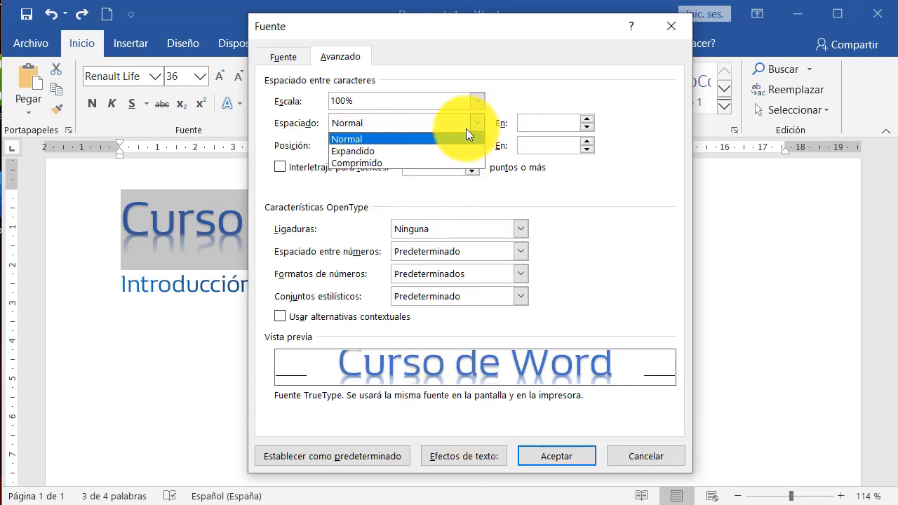
click(355, 166)
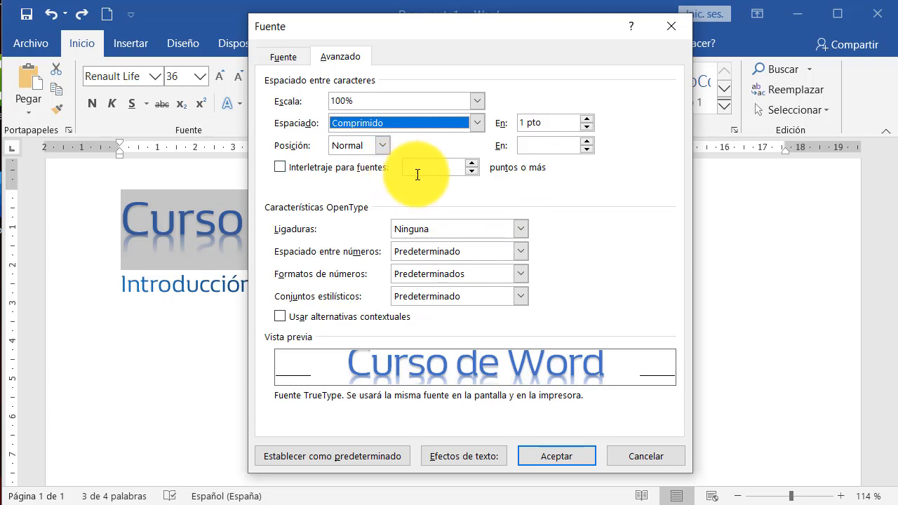
click(585, 124)
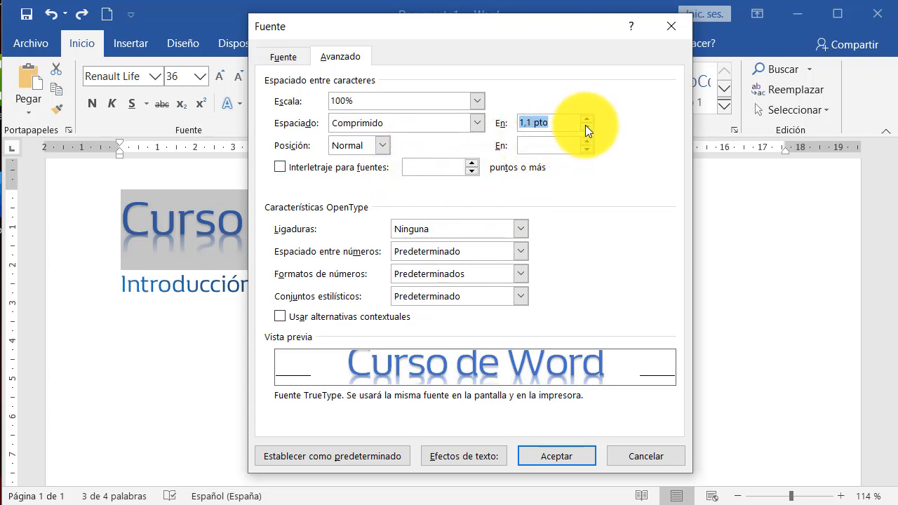
click(585, 124)
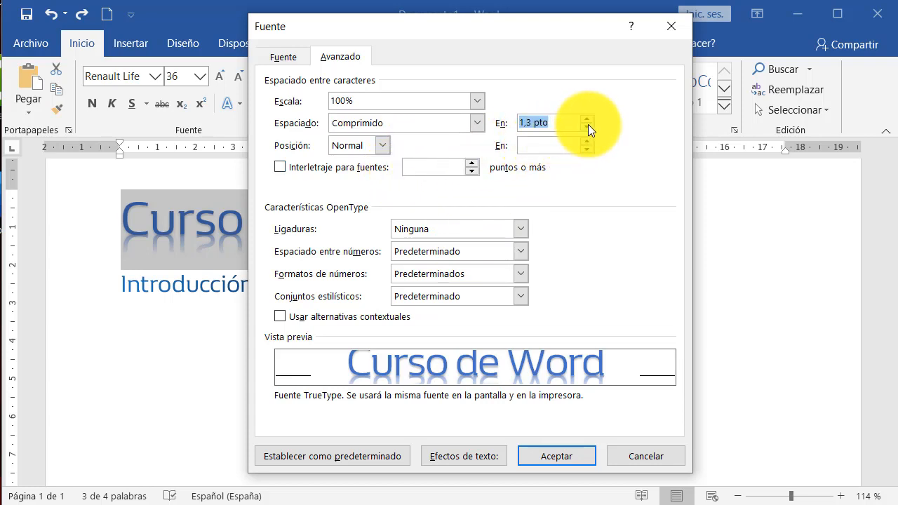
click(587, 119)
click(587, 118)
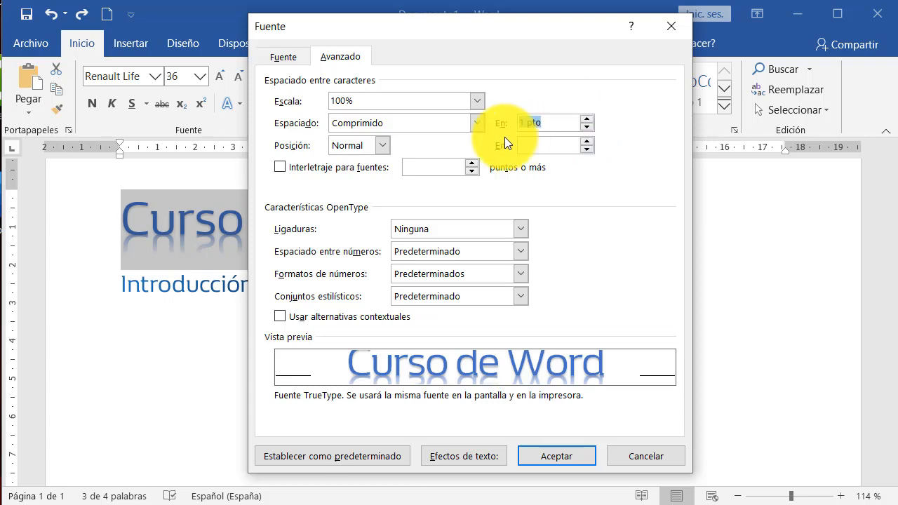
- Set the title's character spacing to Expandido by 1,5 pto
click(477, 123)
click(382, 150)
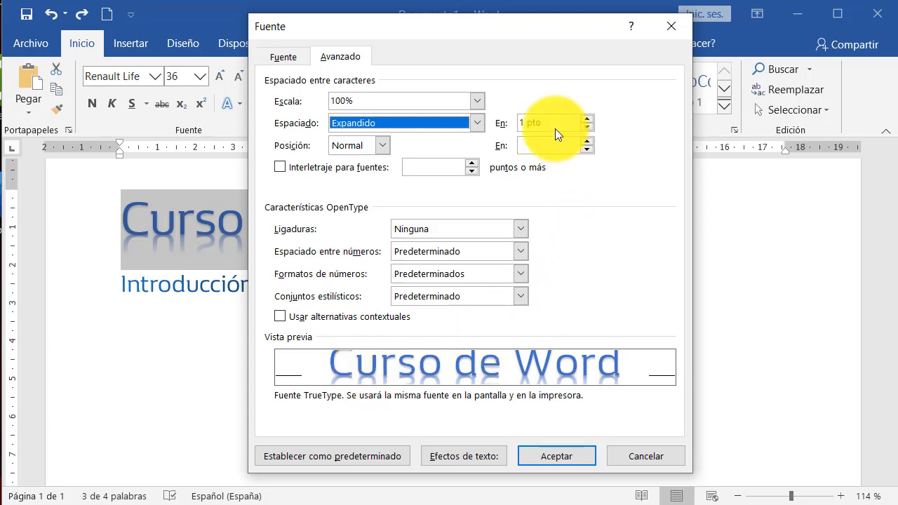
click(591, 115)
click(587, 118)
click(586, 118)
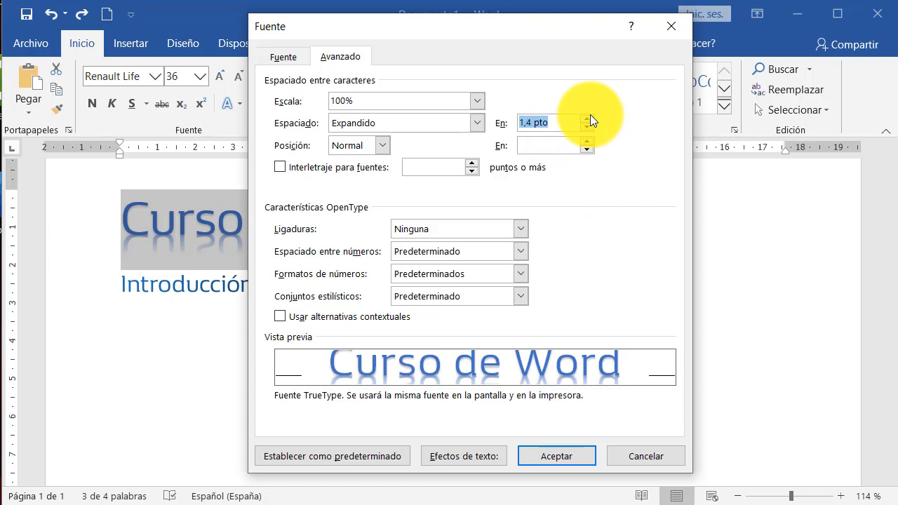
click(587, 118)
click(587, 118)
click(587, 117)
click(588, 127)
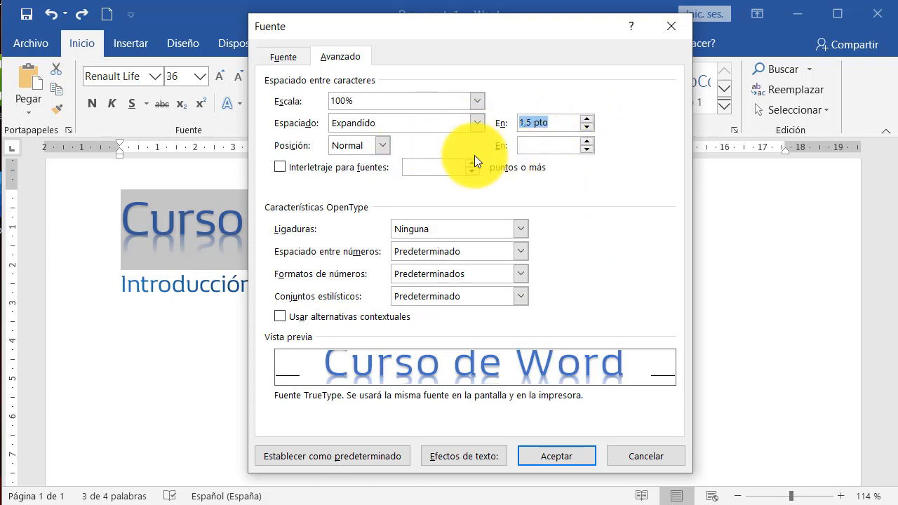
- Try the Elevada and Bajada character positions on the title, and return the position to Normal
click(381, 146)
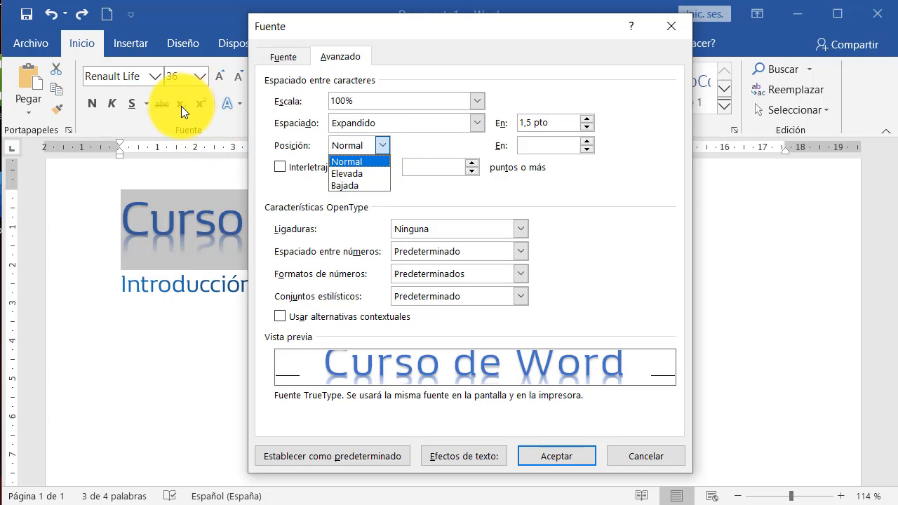
click(355, 174)
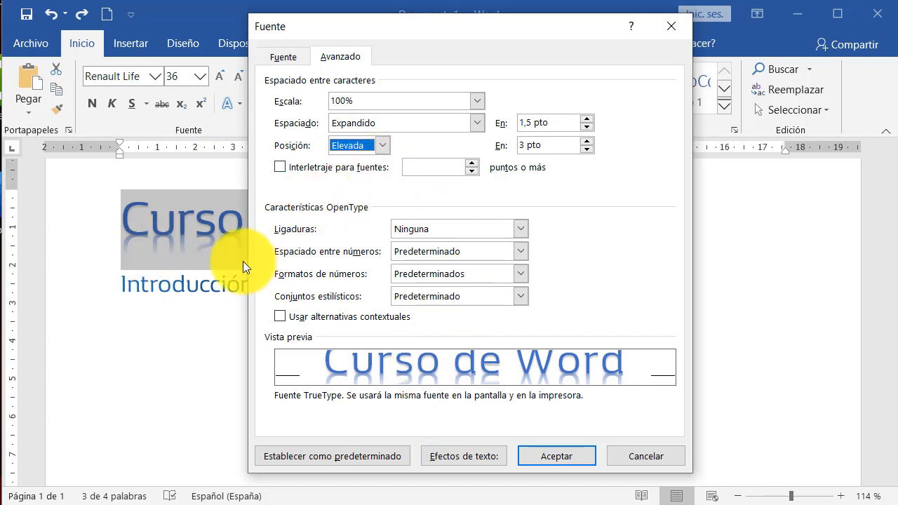
click(383, 145)
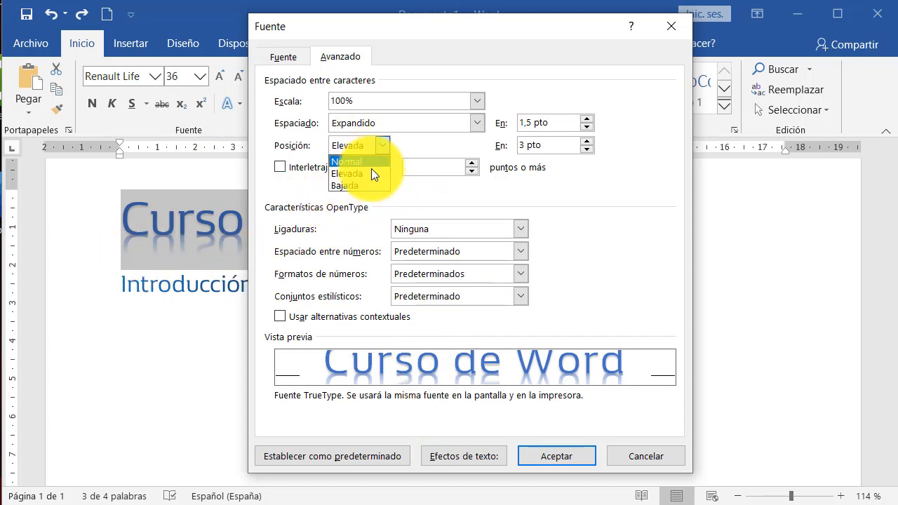
click(352, 185)
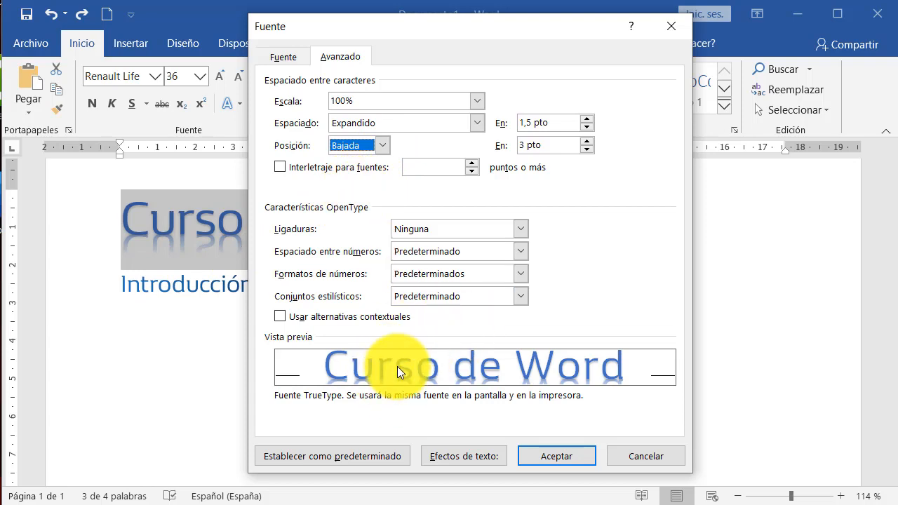
click(378, 144)
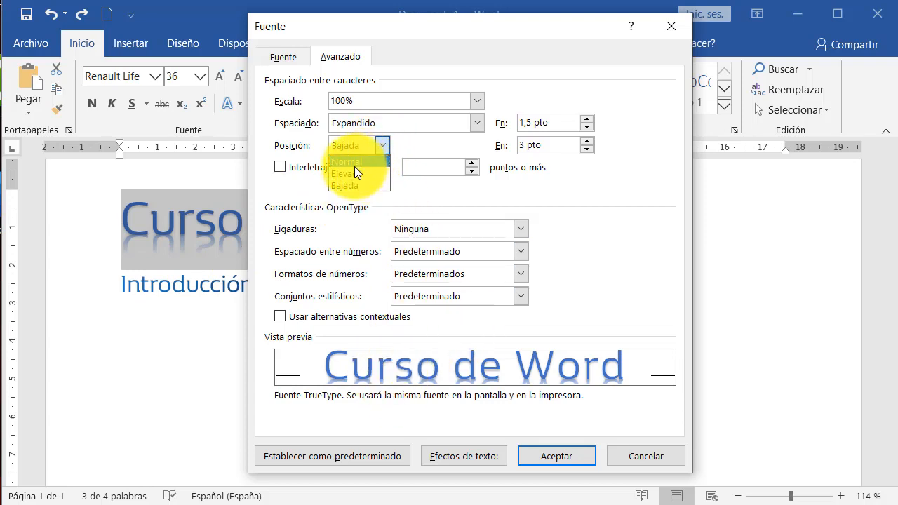
click(355, 163)
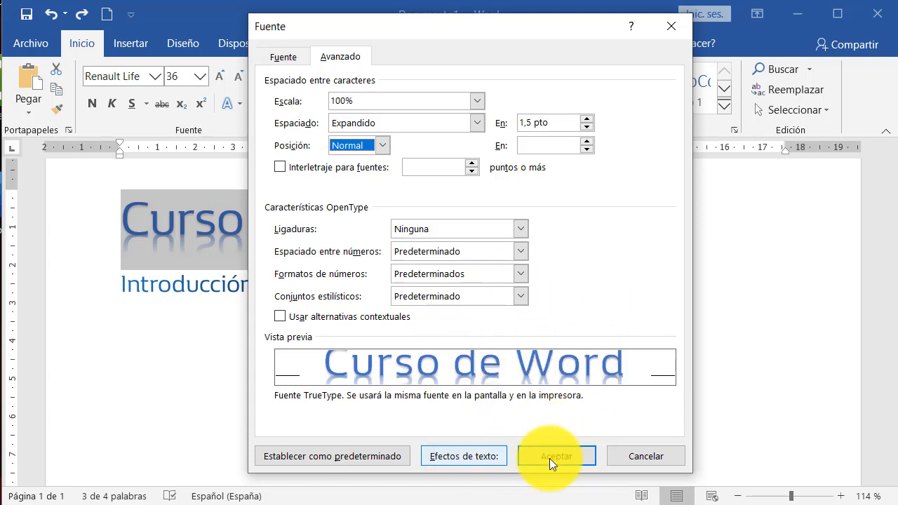
- Examine the shadow, reflection, glow, soft edges and 3D format sections of the text effects, and discard the Font dialog changes
click(469, 458)
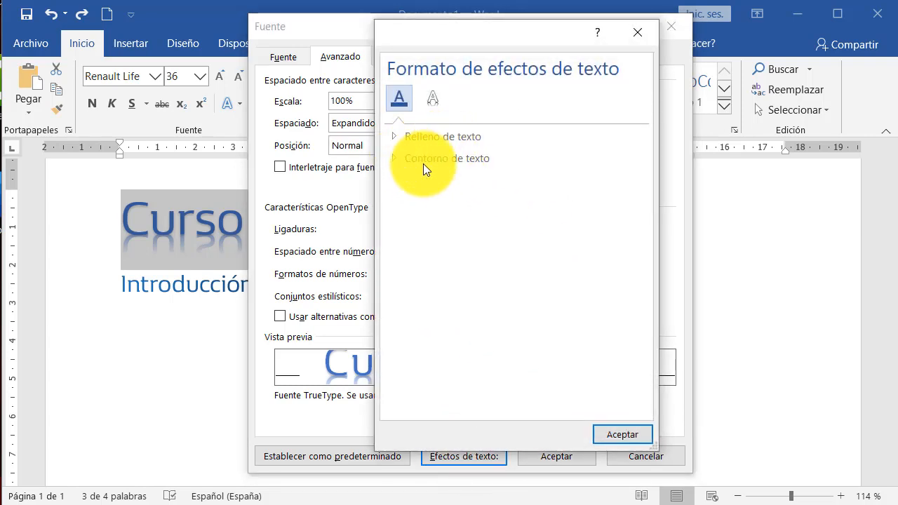
click(435, 102)
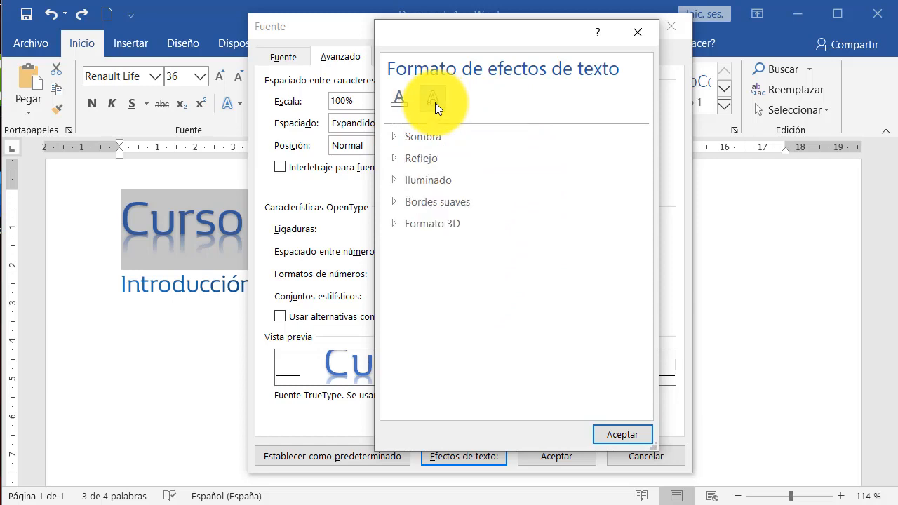
click(402, 138)
click(395, 137)
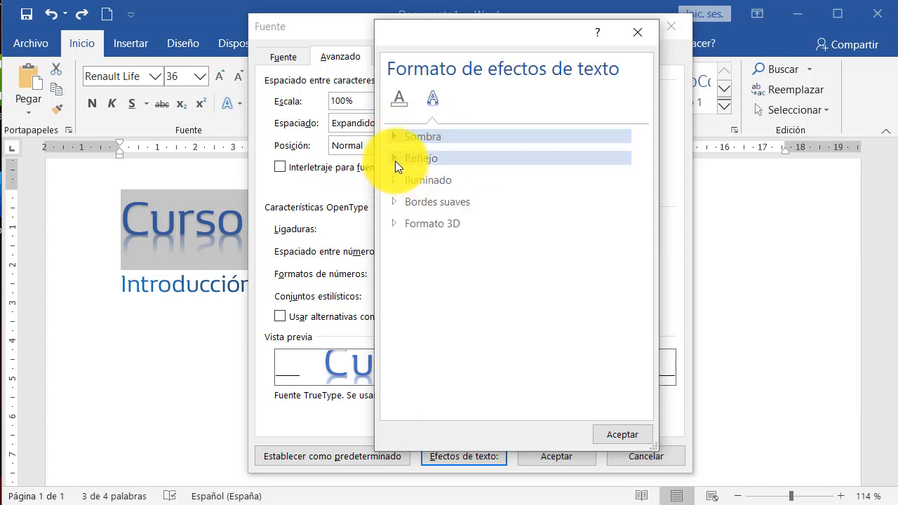
click(454, 201)
click(395, 204)
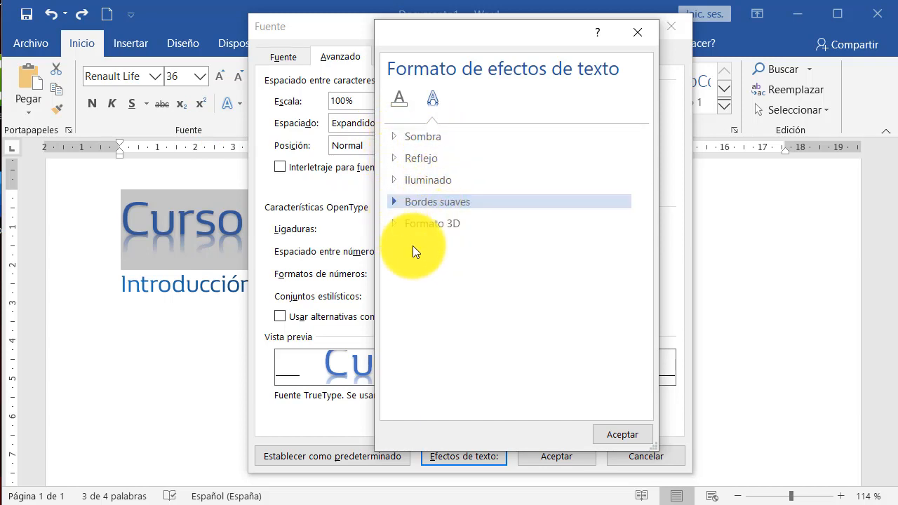
click(400, 224)
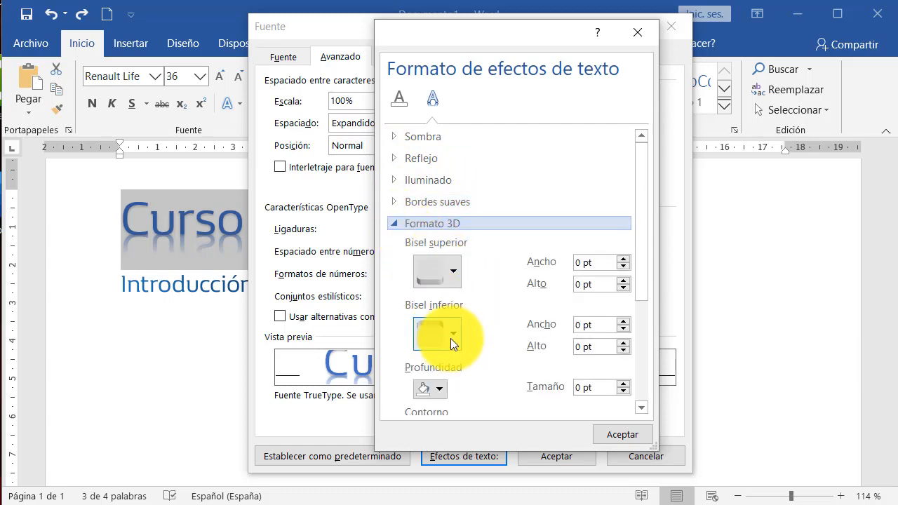
scroll(484, 358, down, 2)
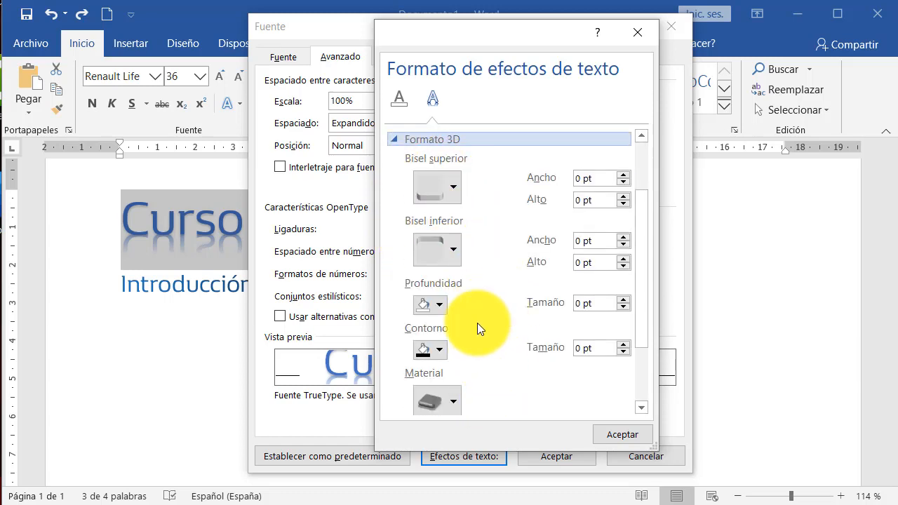
click(610, 435)
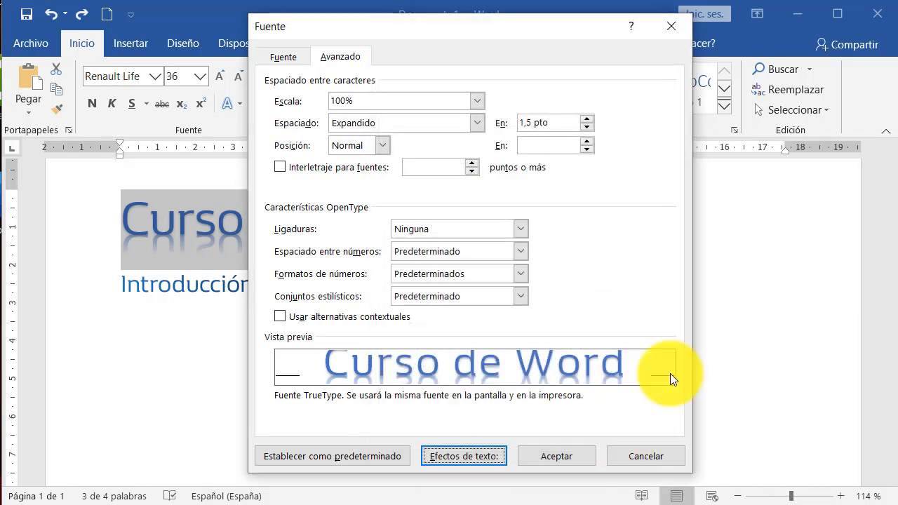
click(637, 455)
- Start a new paragraph below the subtitle "Introducción"
click(414, 272)
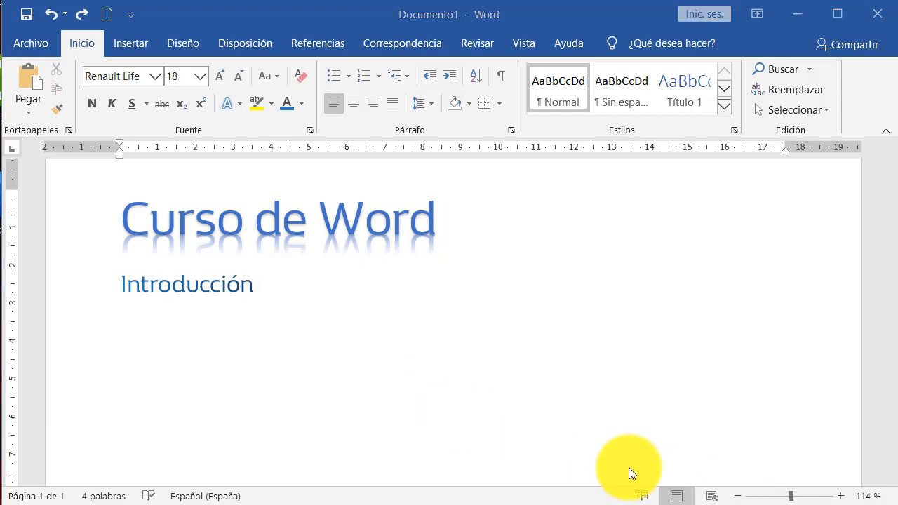
click(291, 336)
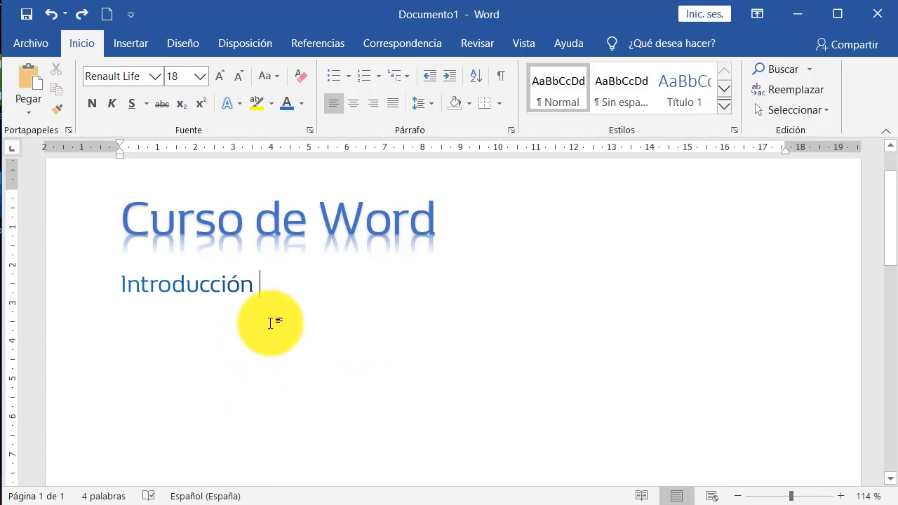
key(Return)
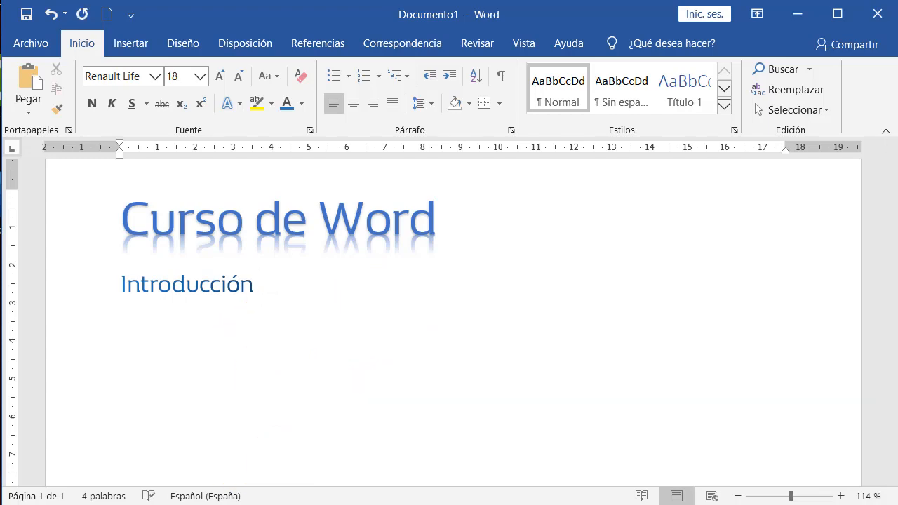
- Switch to the PowerPoint manual PDF in the browser and copy the paragraph under heading 1.1, "Las presentaciones de PowerPoint funcionan..."
key(alt+Tab)
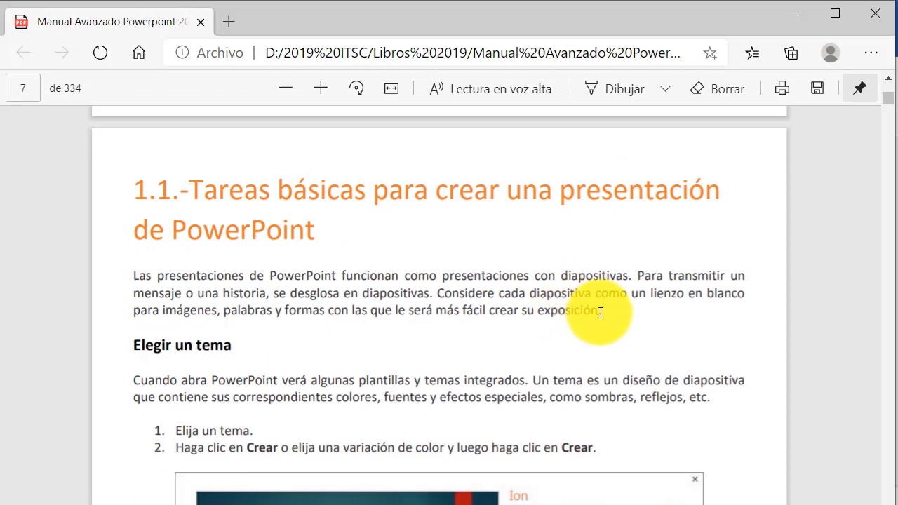
drag(601, 313, 135, 279)
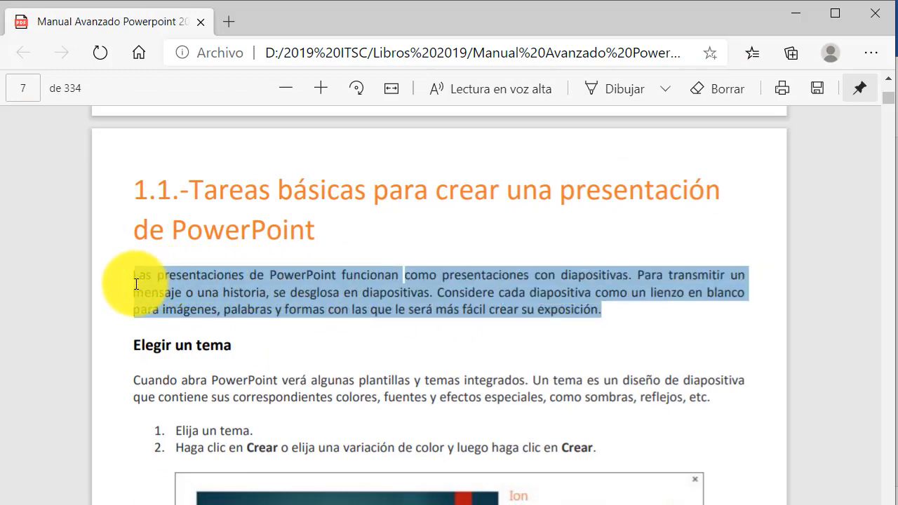
right_click(188, 301)
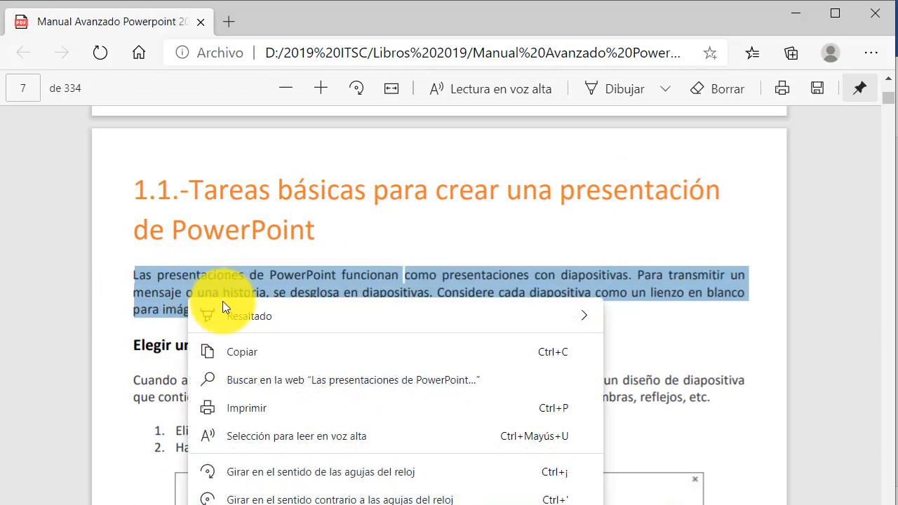
click(253, 355)
- Switch back to Word and paste the copied paragraph on the empty line below "Introducción"
key(alt+Tab)
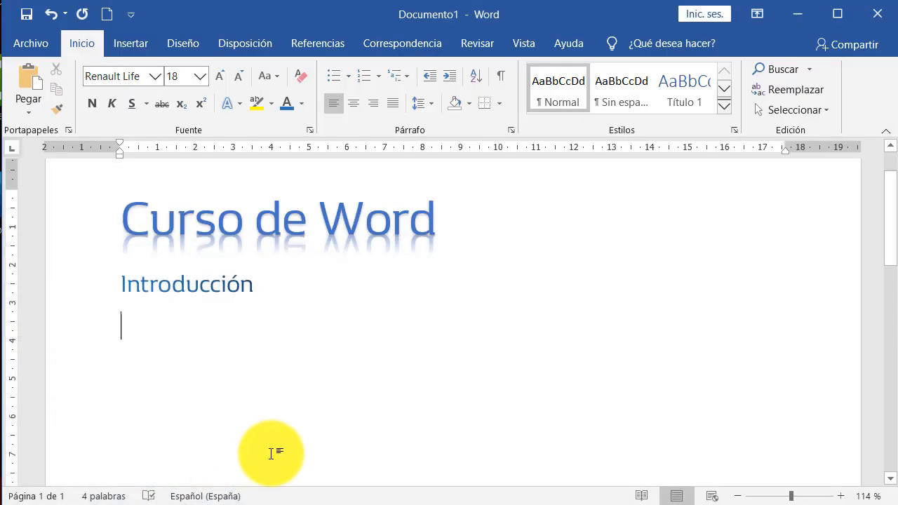
right_click(138, 325)
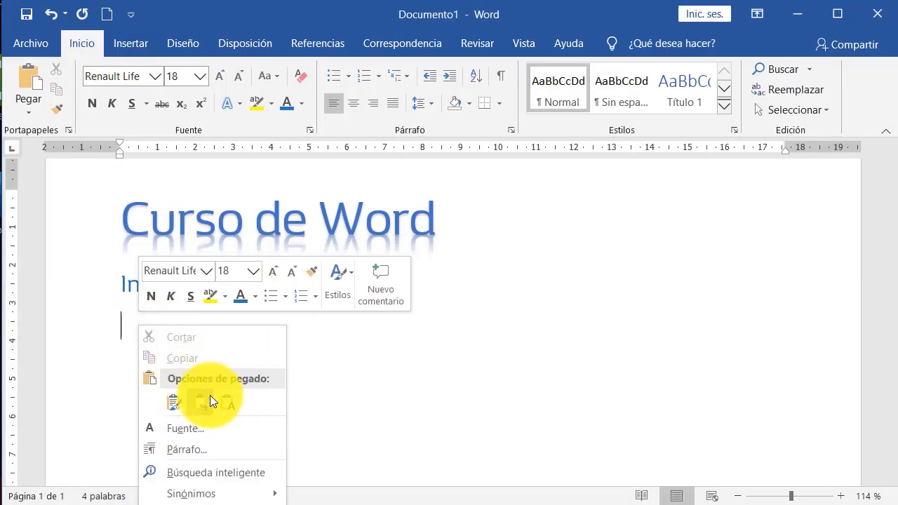
click(129, 325)
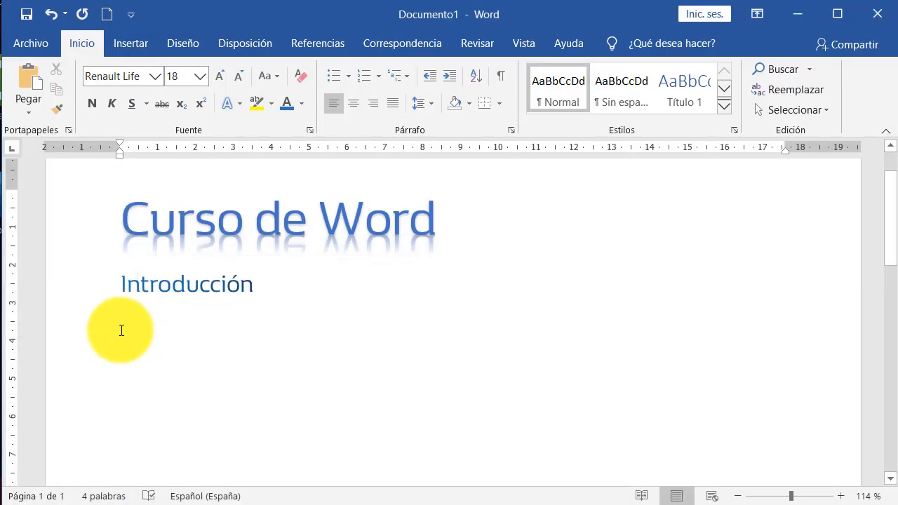
text(Las presentaciones de PowerPoint funcionan como presentaciones con diapositivas. Para transmitir un mensaje o una historia, se desglosa en diapositivas. Considere cada diapositiva como un lienzo en blanco para imágenes, palabras y formas con las que le será más fácil crear su exposición.)
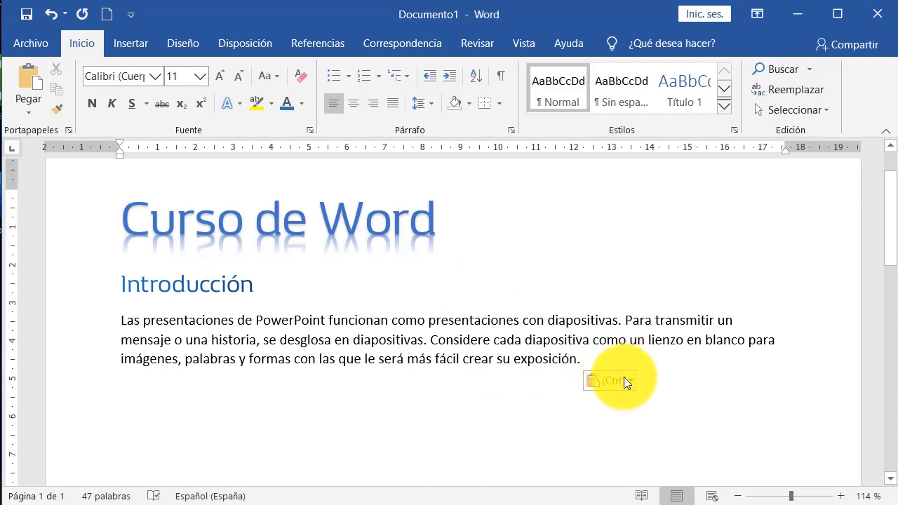
click(546, 351)
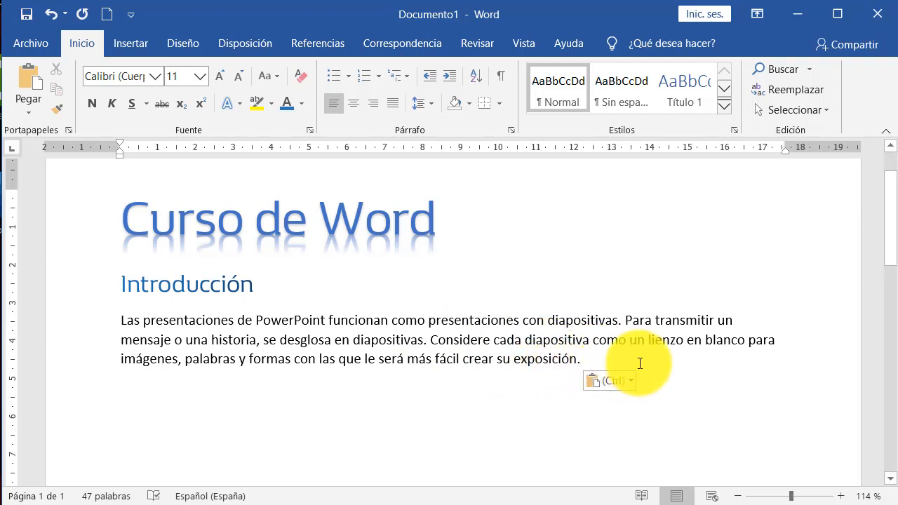
click(584, 344)
click(587, 360)
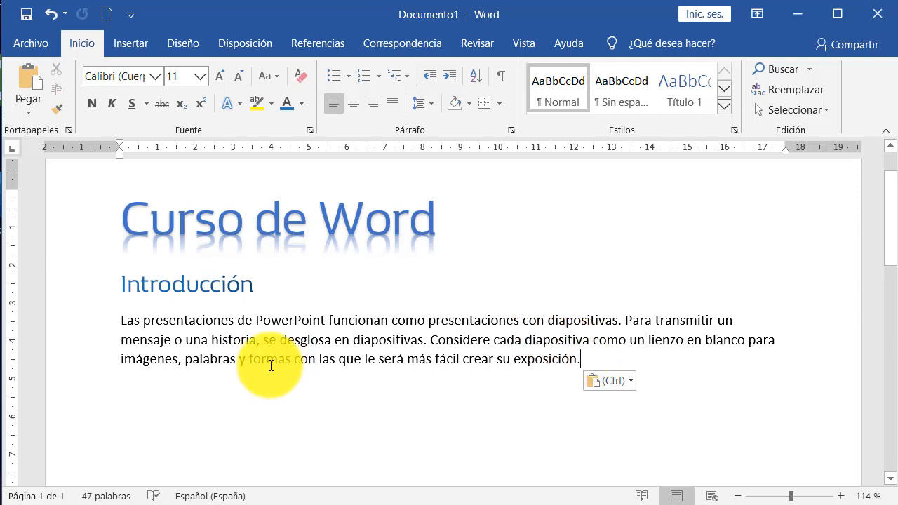
- Copy the pasted paragraph and paste it three more times below itself, starting on a new line
click(124, 323)
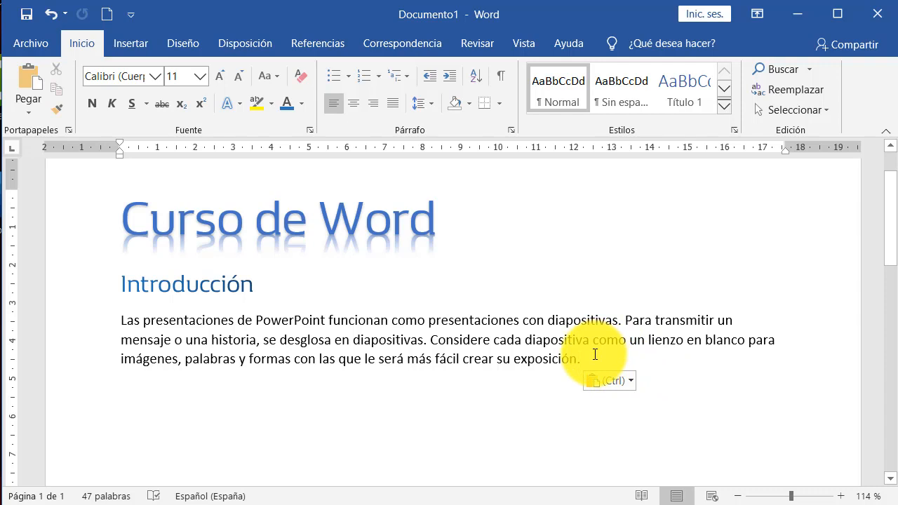
drag(593, 355, 111, 328)
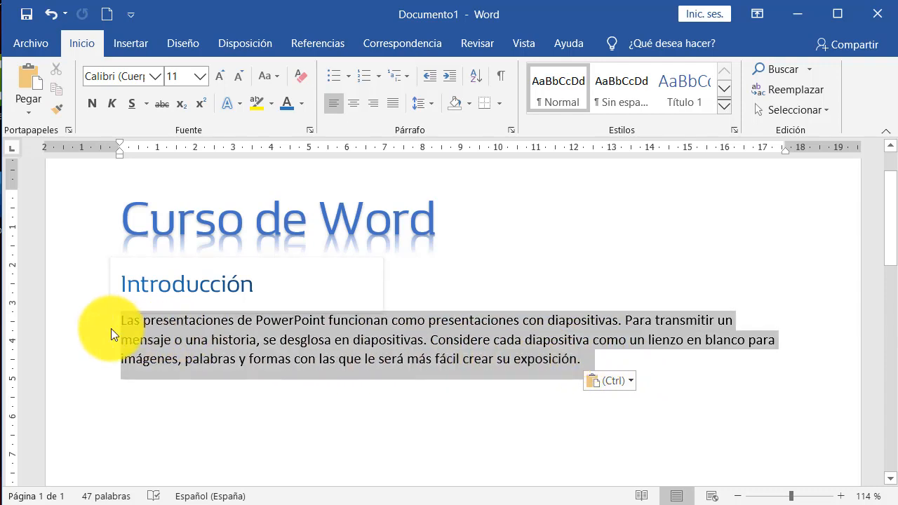
key(ctrl+c)
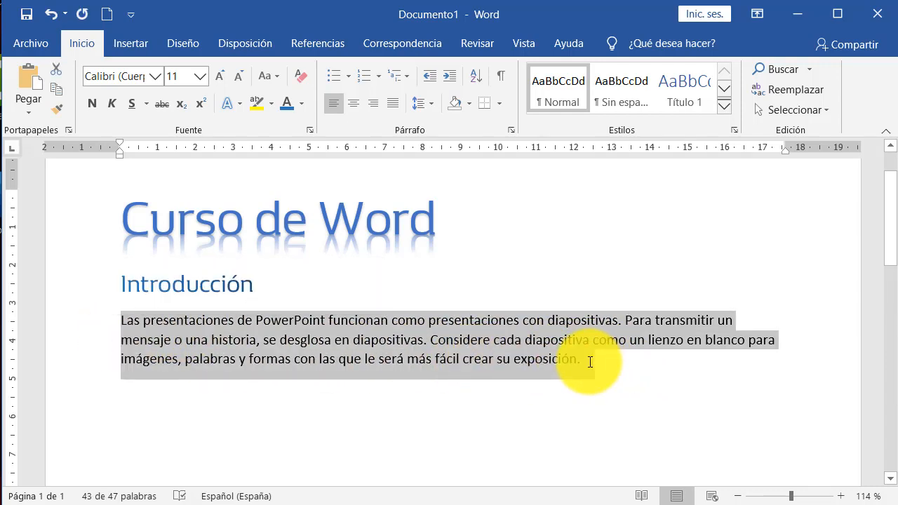
click(589, 362)
key(Return)
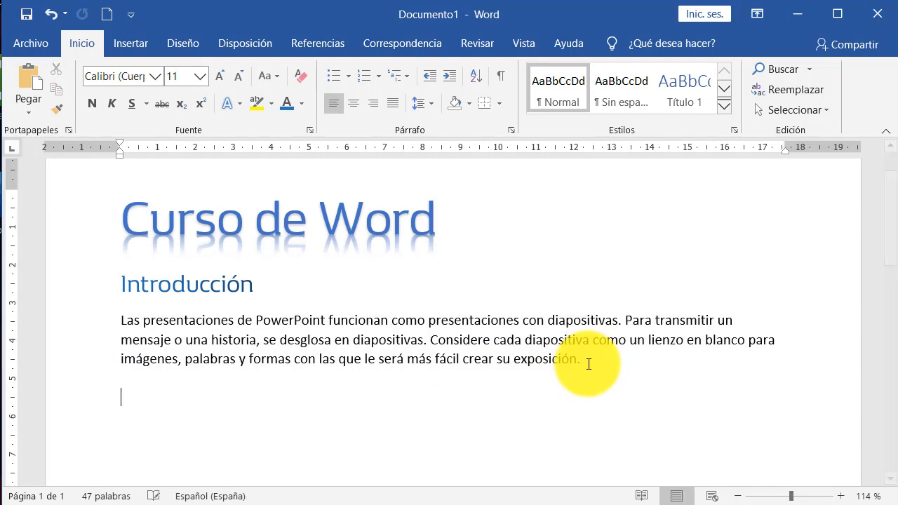
key(ctrl+v)
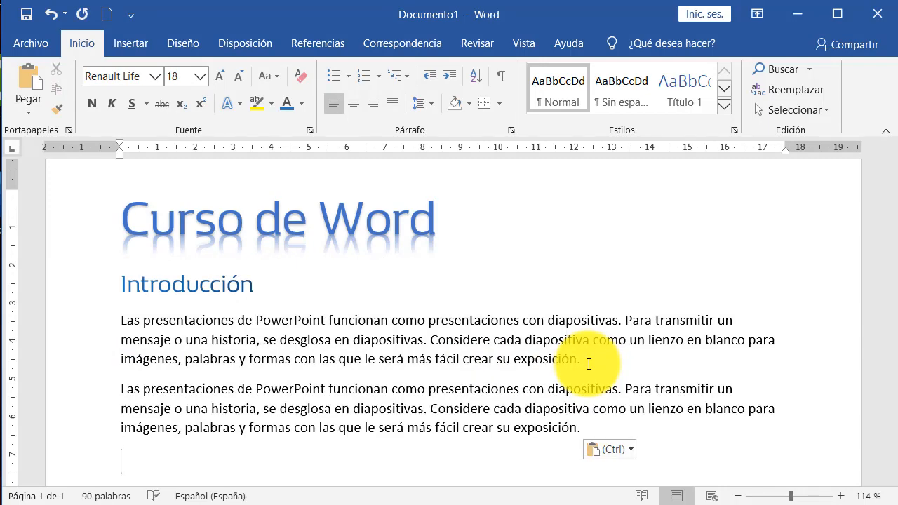
key(ctrl+v)
key(ctrl+v)
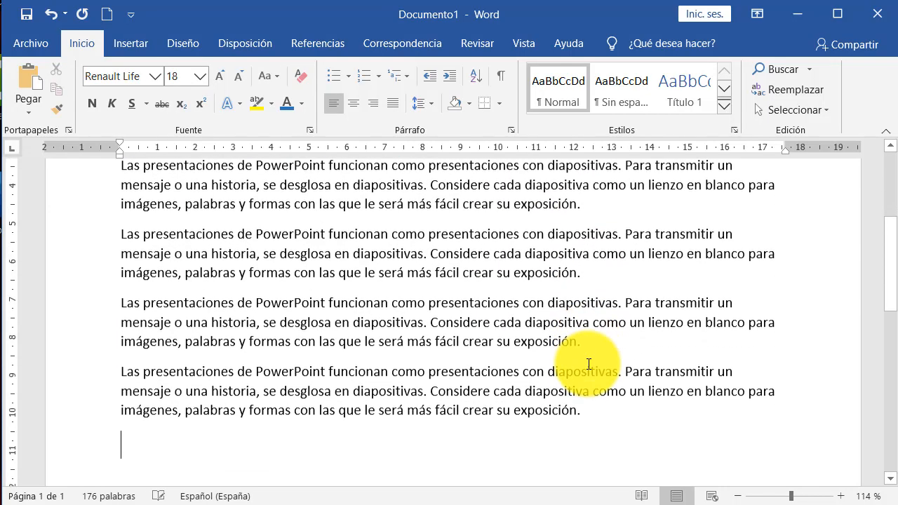
scroll(454, 306, up, 1)
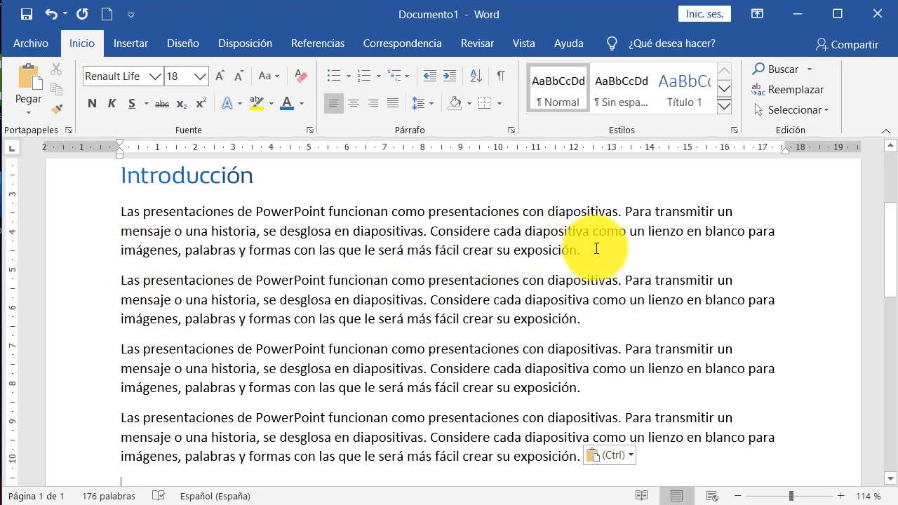
drag(595, 248, 496, 231)
click(456, 289)
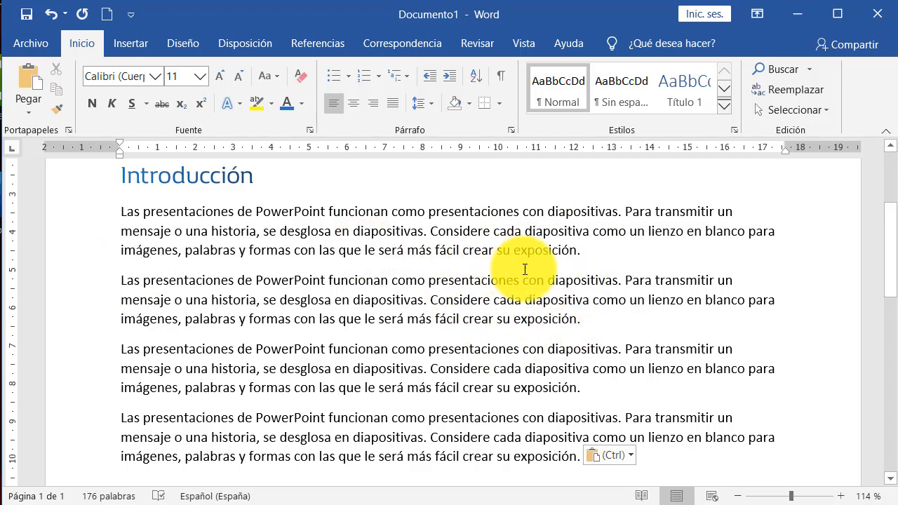
drag(593, 253, 122, 231)
click(407, 262)
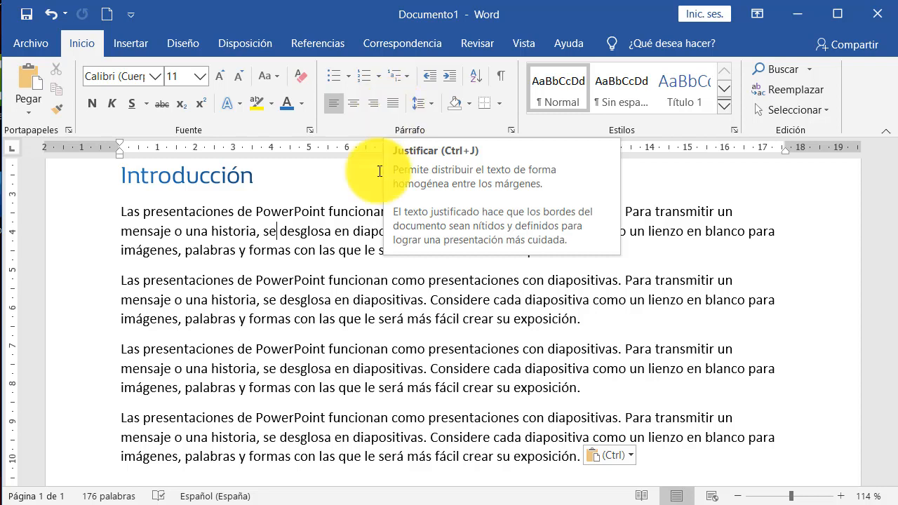
- Align the second "Las presentaciones de PowerPoint" paragraph to the right margin
click(301, 282)
drag(594, 320, 121, 280)
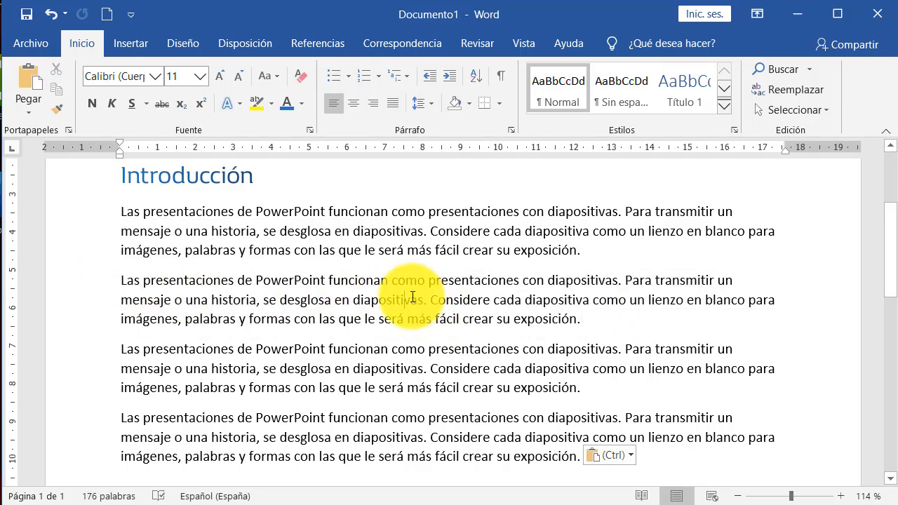
double_click(407, 302)
triple_click(407, 302)
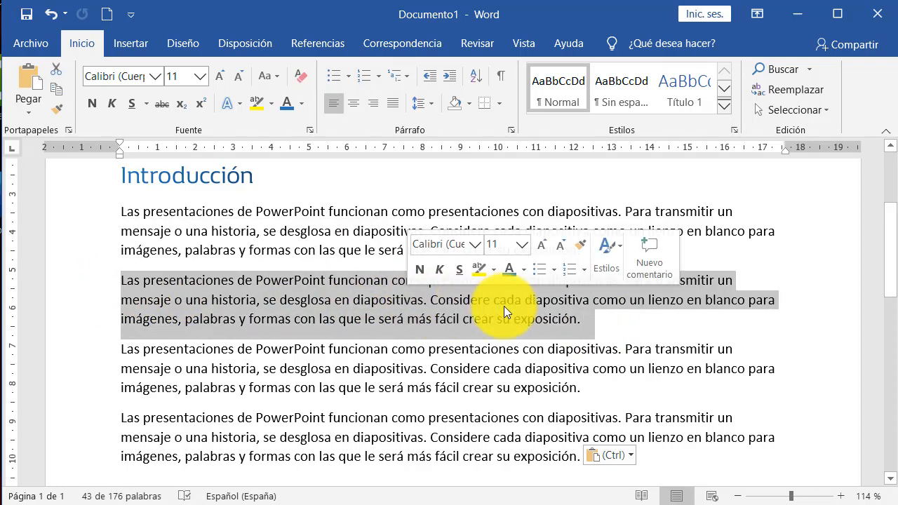
click(430, 301)
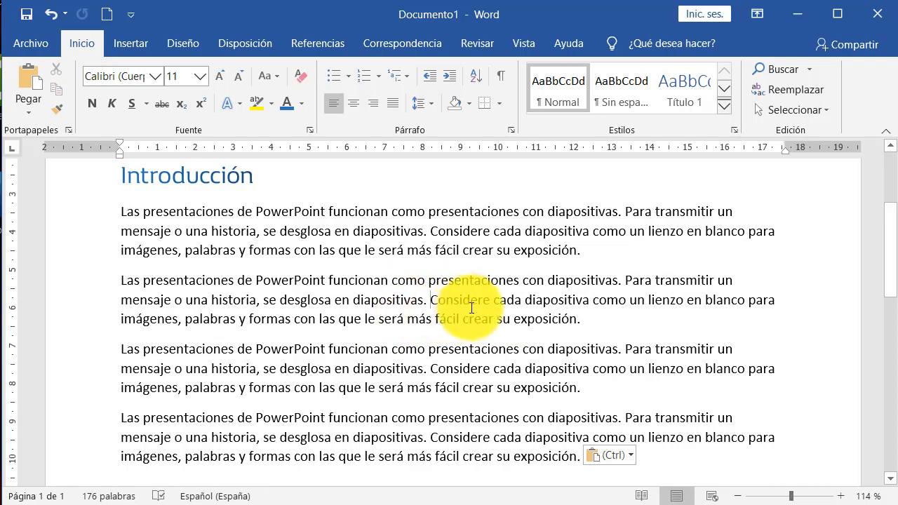
drag(579, 320, 119, 282)
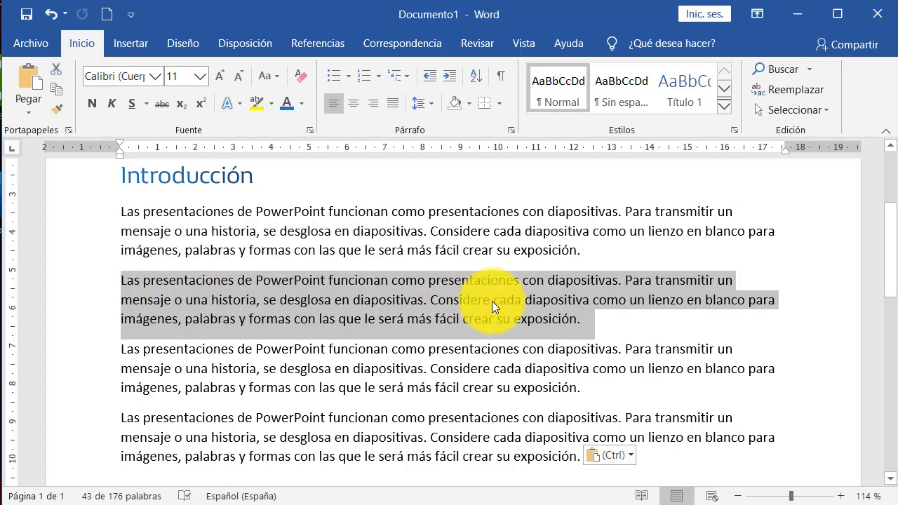
click(561, 315)
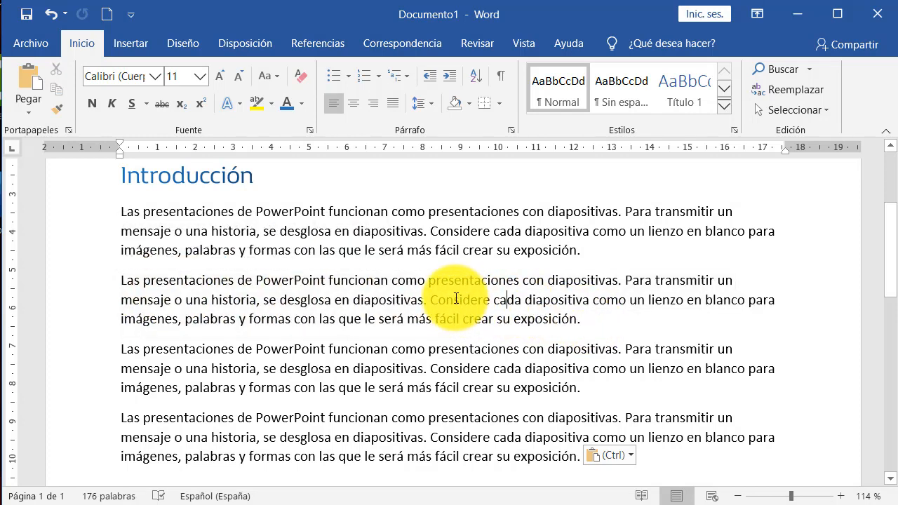
triple_click(455, 299)
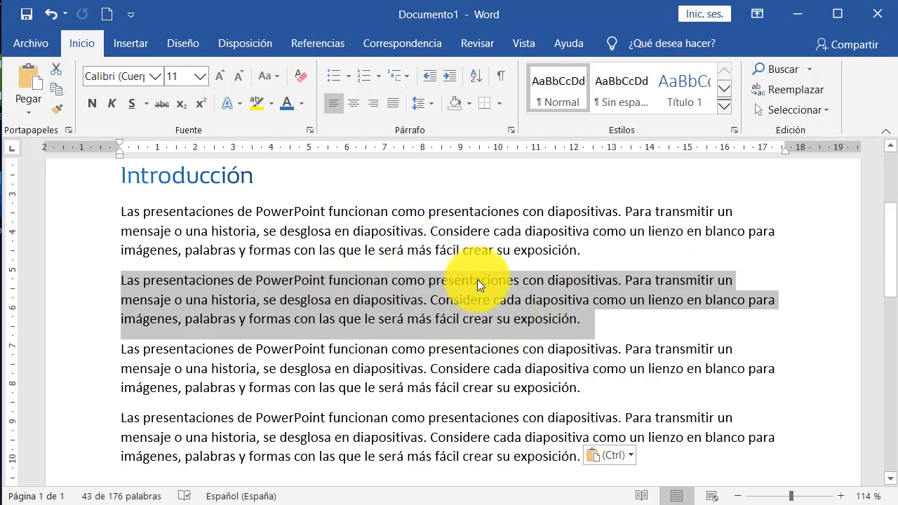
click(376, 106)
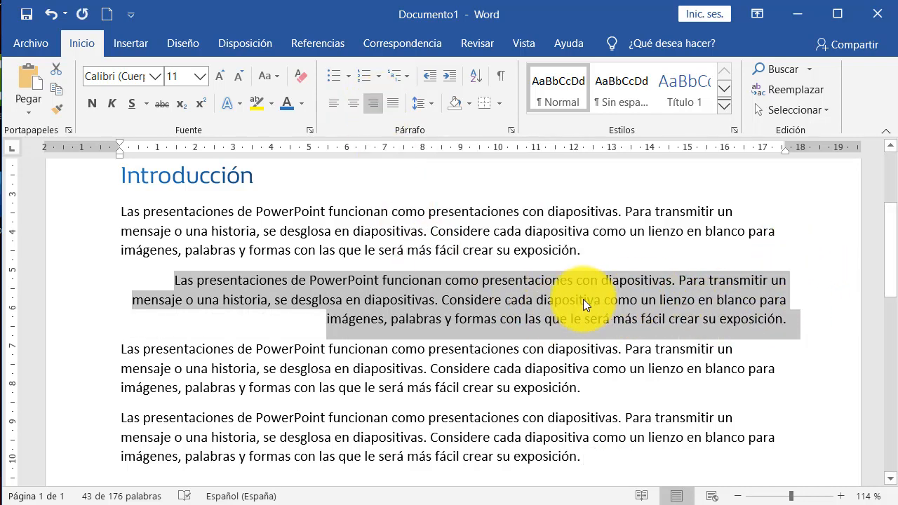
click(628, 289)
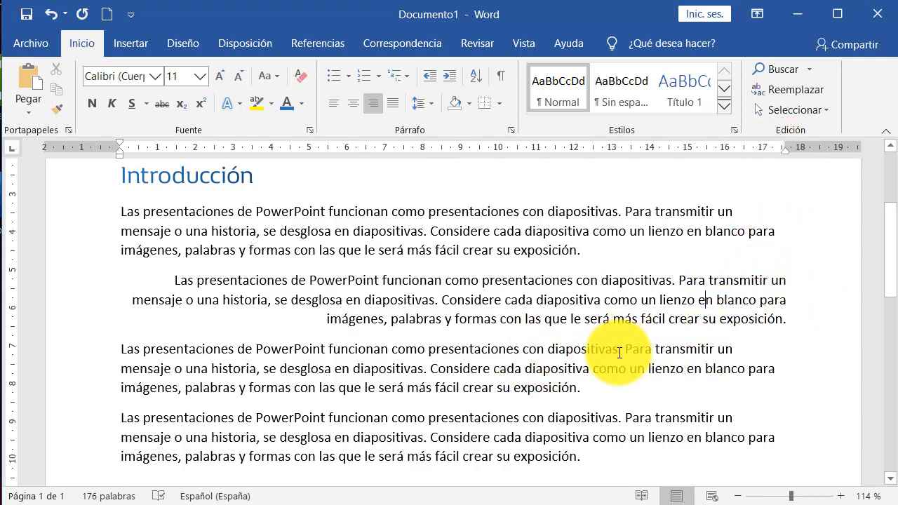
- Center the third "Las presentaciones de PowerPoint" paragraph between the margins
drag(590, 388, 90, 340)
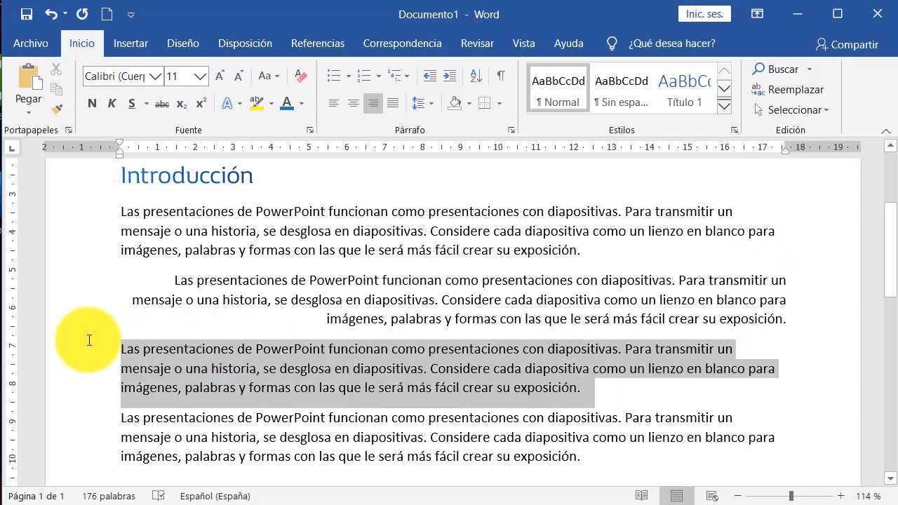
click(319, 353)
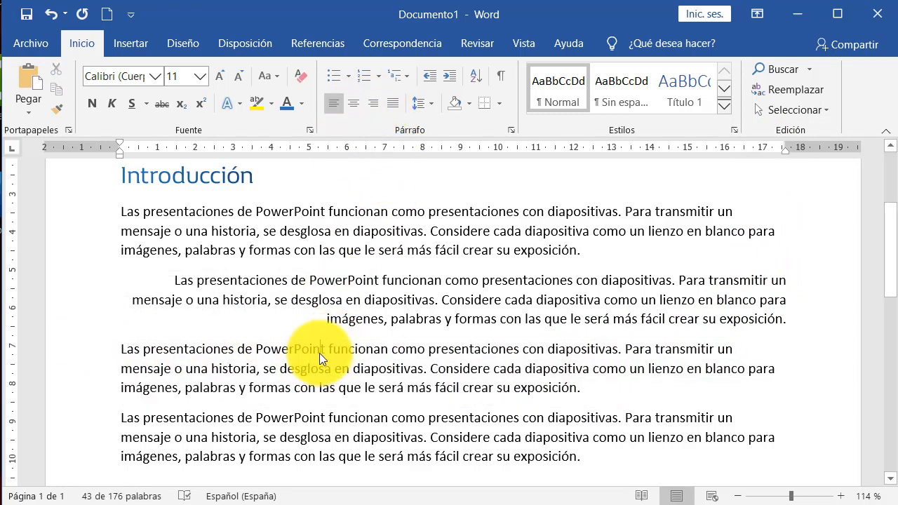
drag(593, 388, 110, 355)
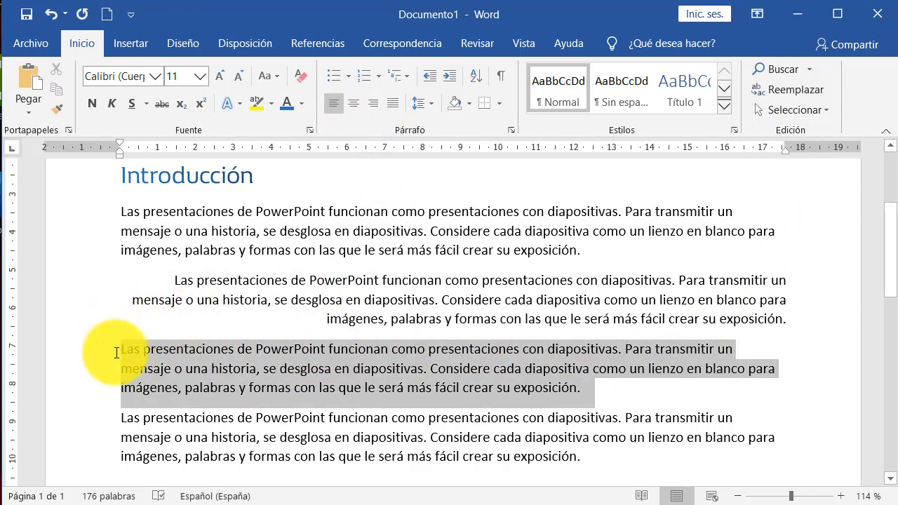
click(354, 104)
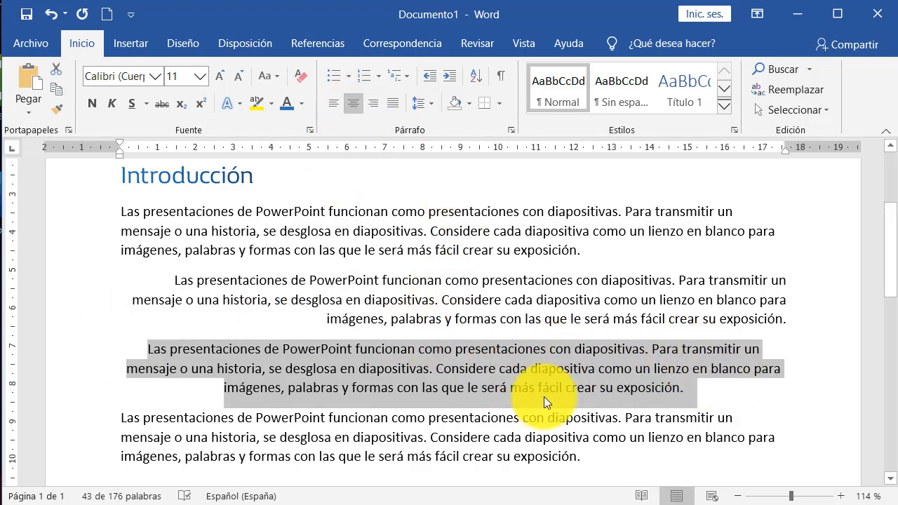
- Justify the fourth "Las presentaciones de PowerPoint" paragraph between both margins
scroll(538, 353, down, 1)
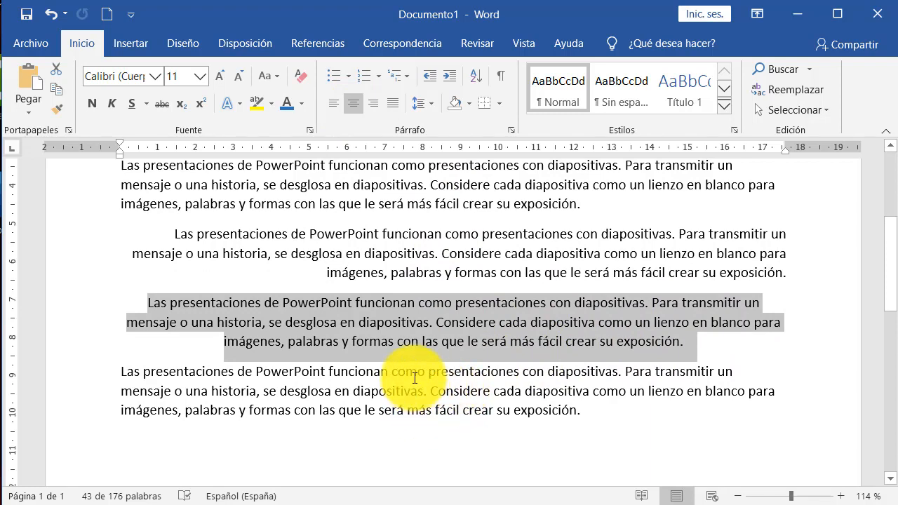
drag(581, 410, 112, 374)
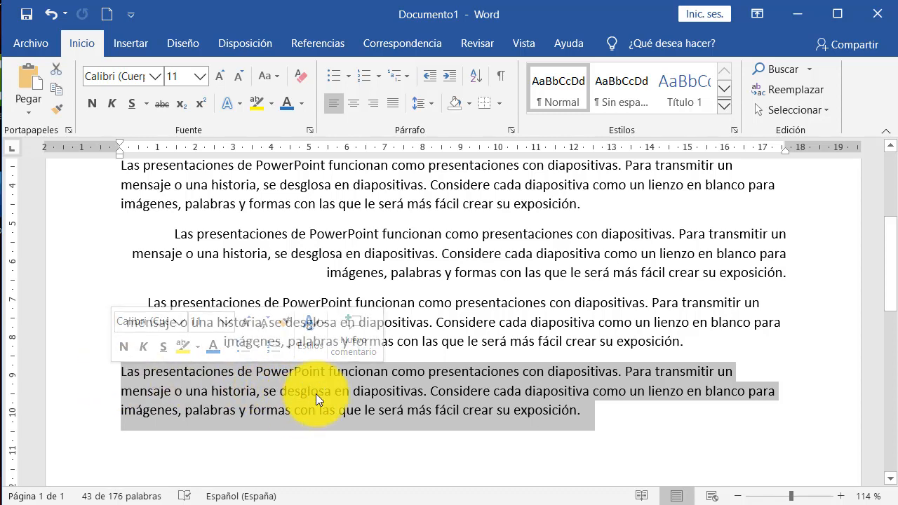
click(393, 105)
click(574, 394)
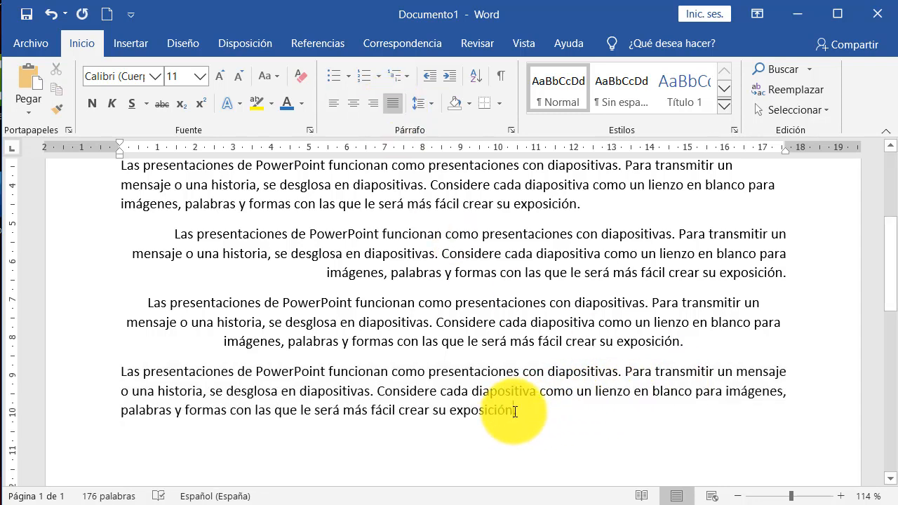
click(516, 411)
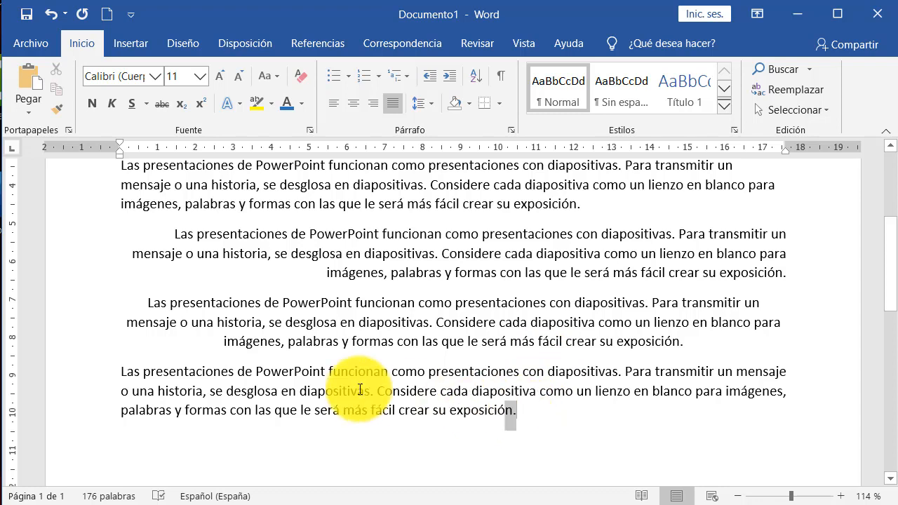
drag(360, 389, 112, 367)
click(383, 412)
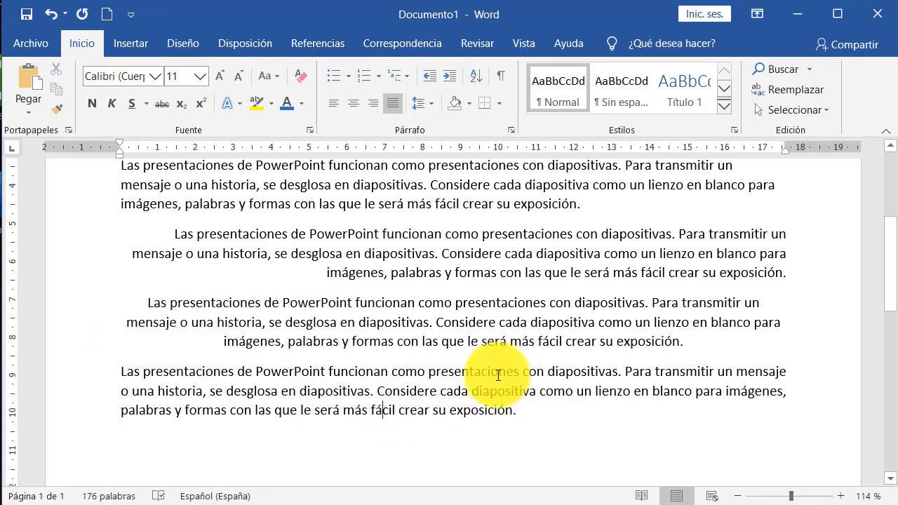
scroll(360, 327, up, 1)
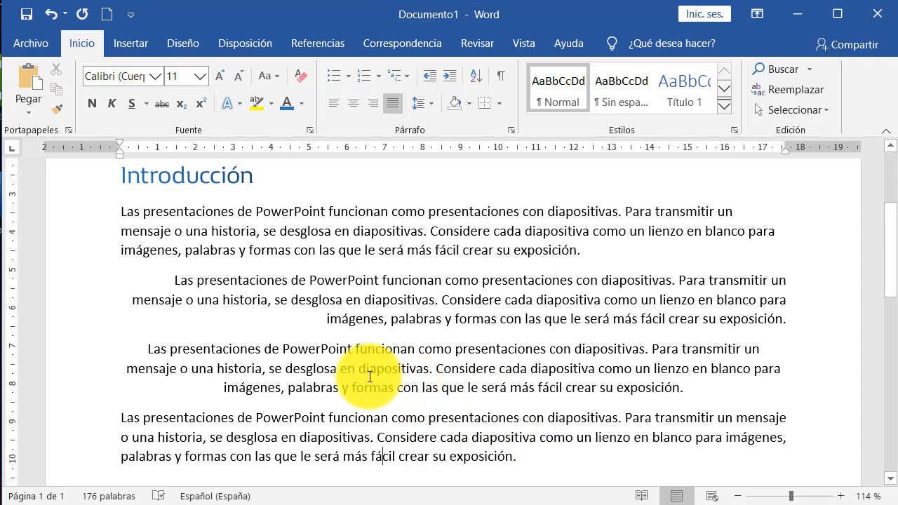
- Copy the justified fourth paragraph and place the cursor at its end
scroll(351, 370, down, 1)
scroll(463, 400, down, 1)
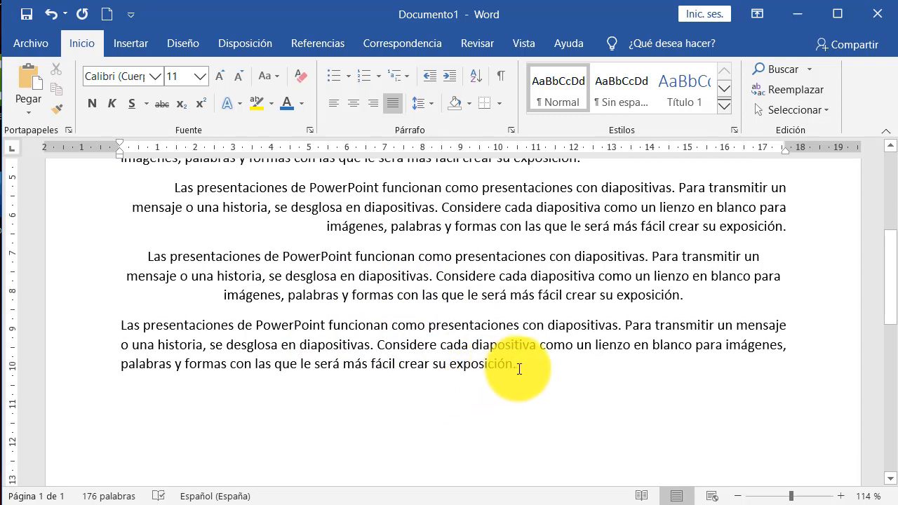
triple_click(366, 364)
key(ctrl+c)
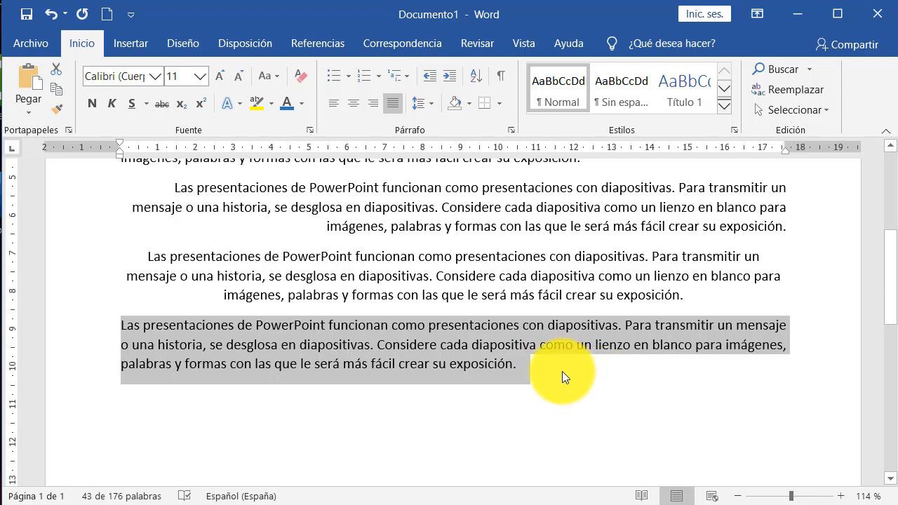
click(525, 373)
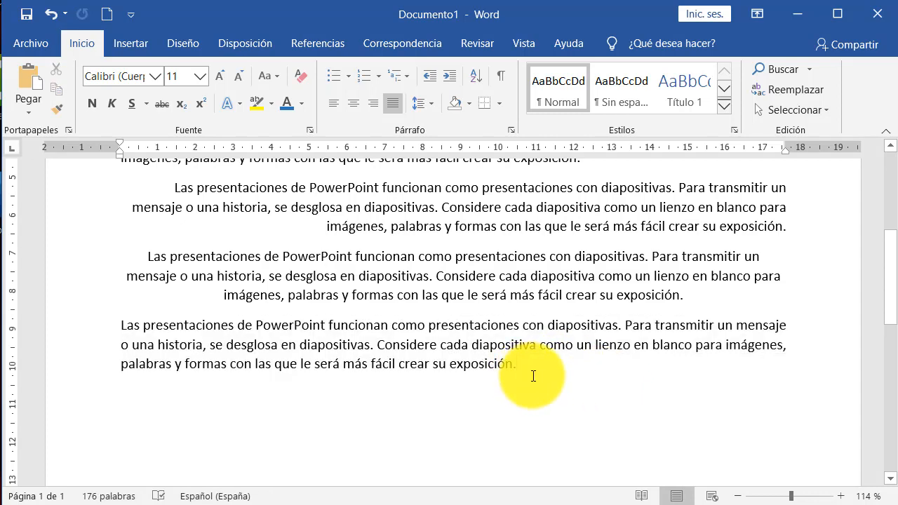
- Paste three more copies of the justified PowerPoint paragraph at the end of the document, each starting on its own line
key(ctrl+v)
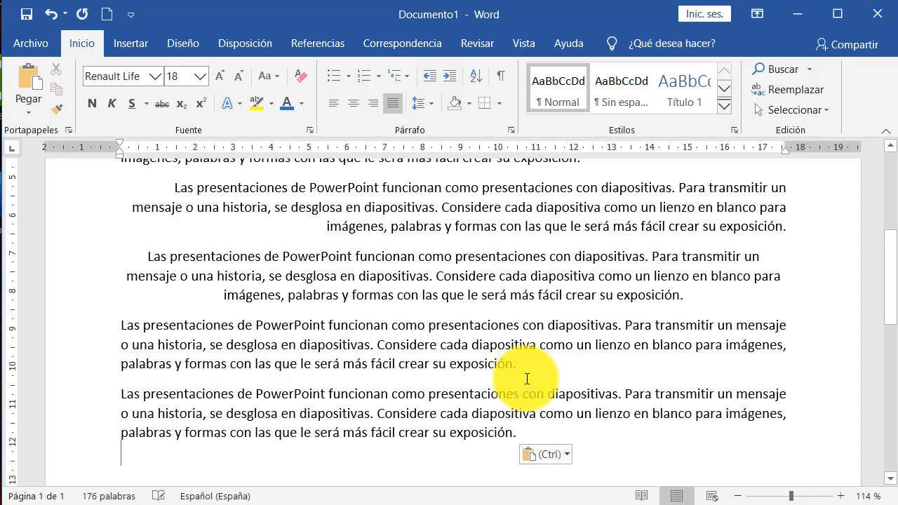
scroll(527, 380, down, 1)
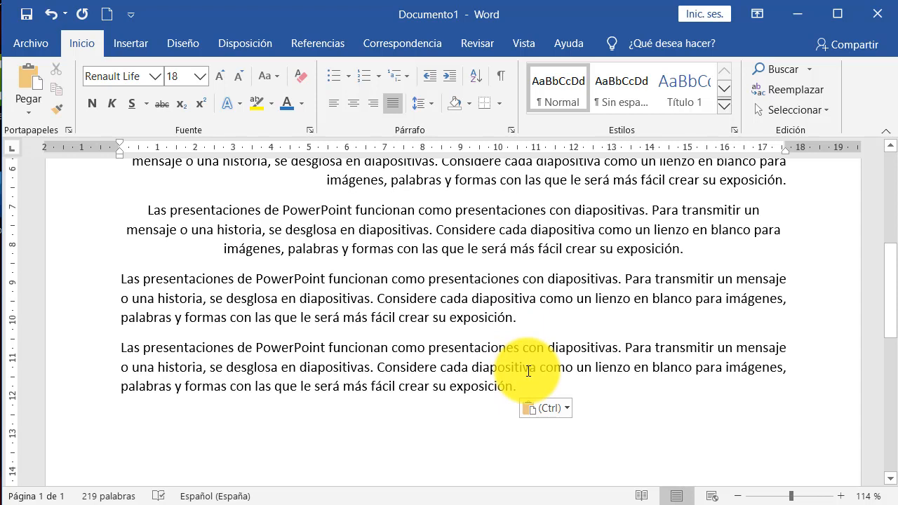
key(ctrl)
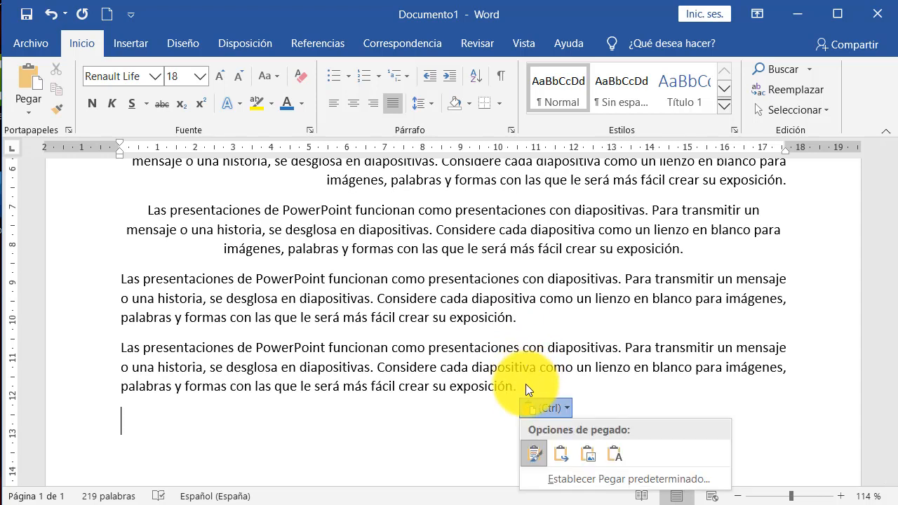
click(543, 386)
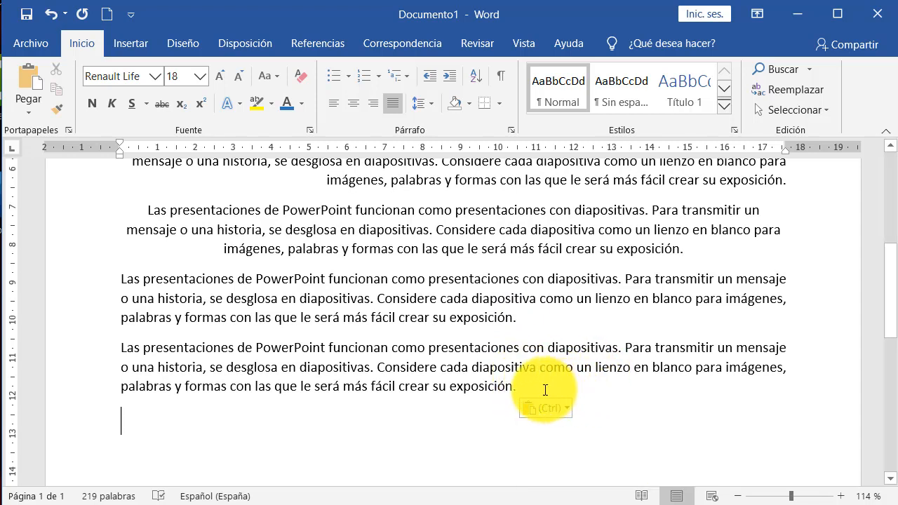
scroll(544, 388, down, 1)
key(Return)
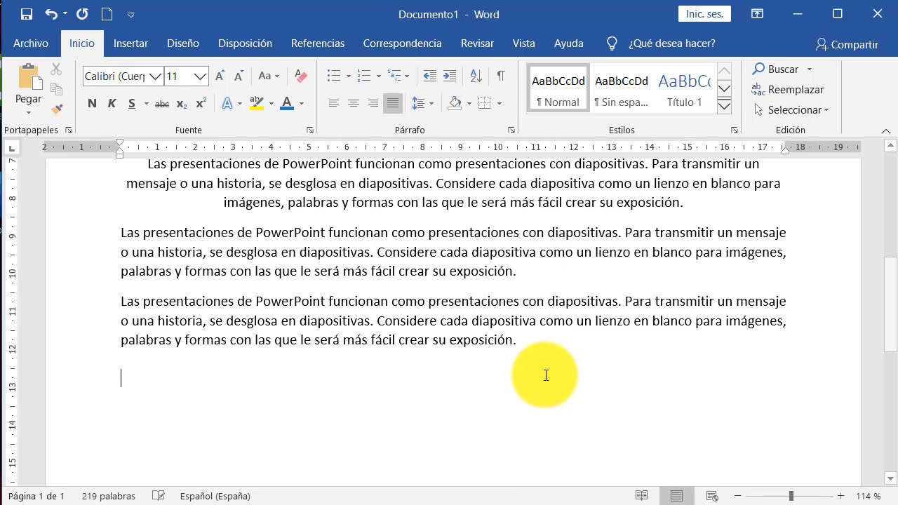
key(ctrl+v)
key(Return)
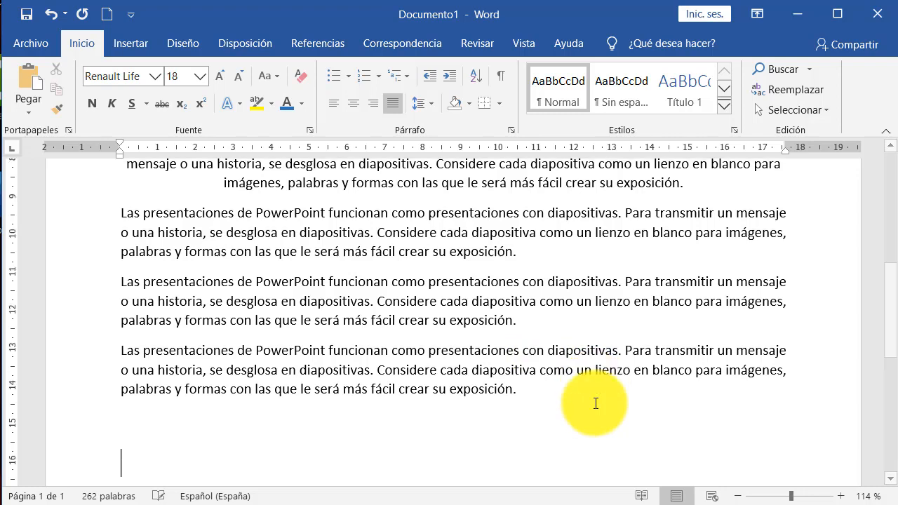
key(ctrl+v)
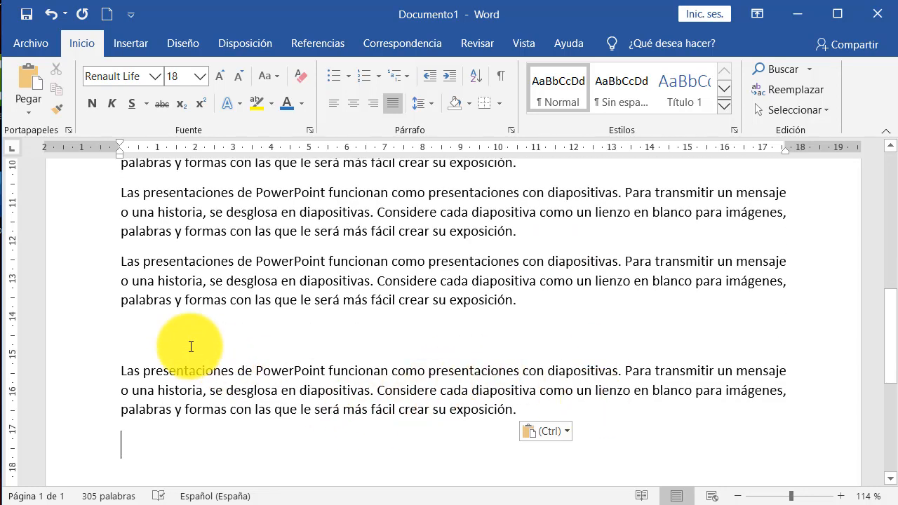
- Remove the extra blank line between the last two pasted paragraphs
click(194, 351)
key(BackSpace)
scroll(370, 356, up, 1)
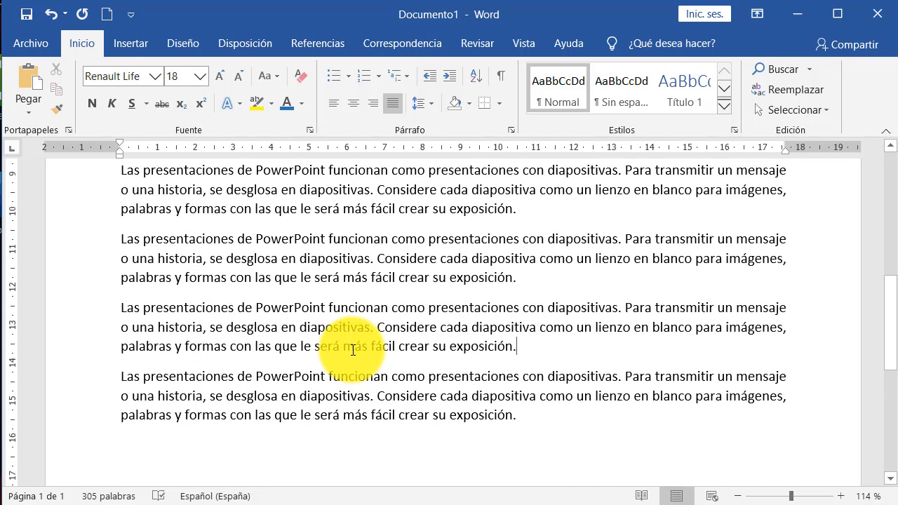
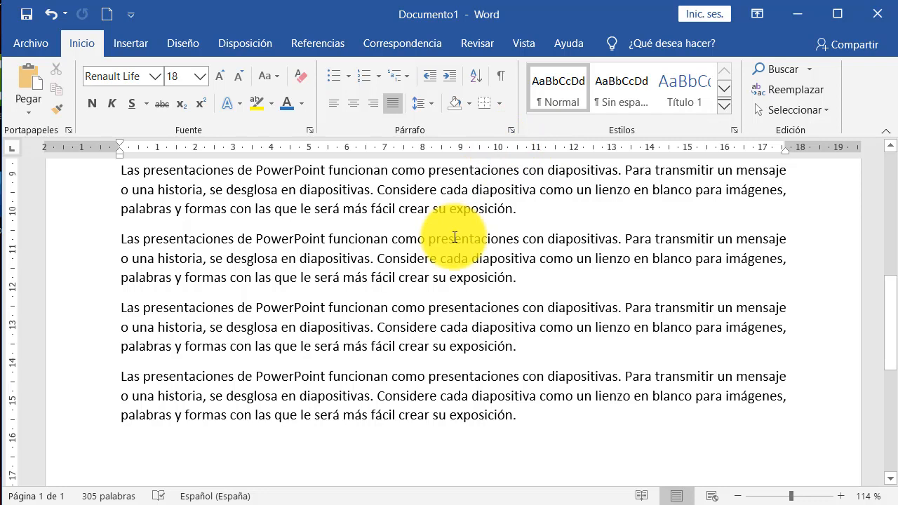
- Set the font colour of the first justified paragraph below the centred one to blue
scroll(294, 281, up, 2)
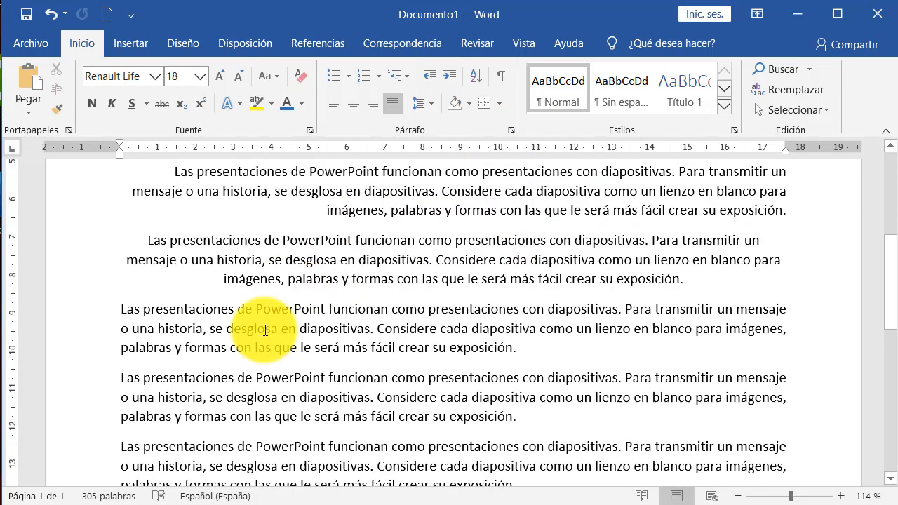
scroll(225, 340, down, 1)
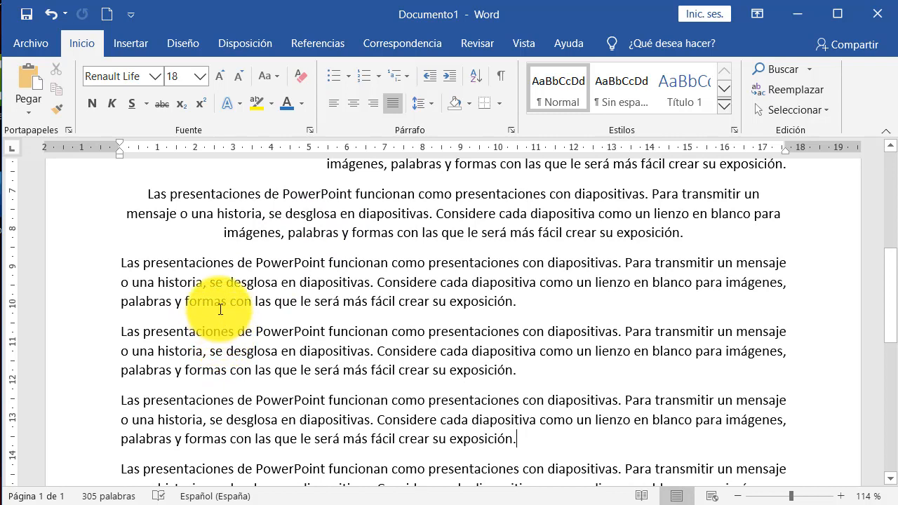
click(141, 264)
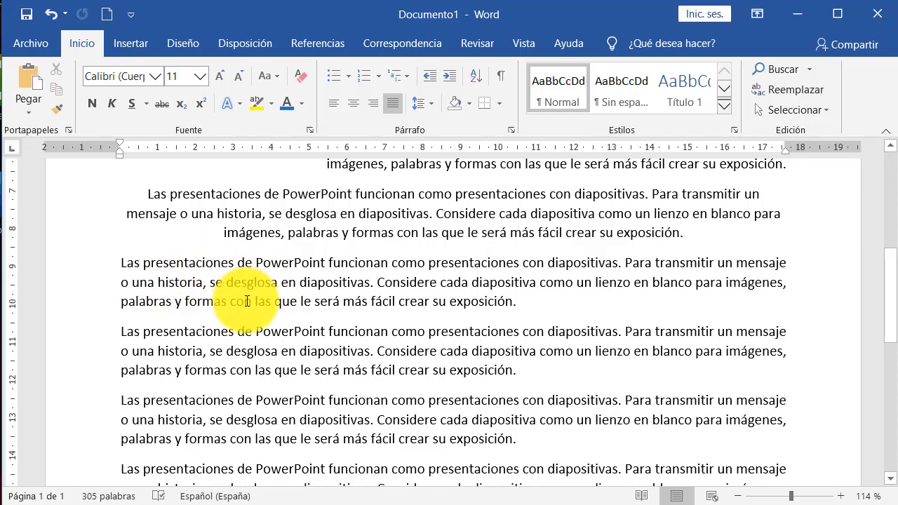
scroll(267, 294, down, 1)
drag(524, 259, 125, 226)
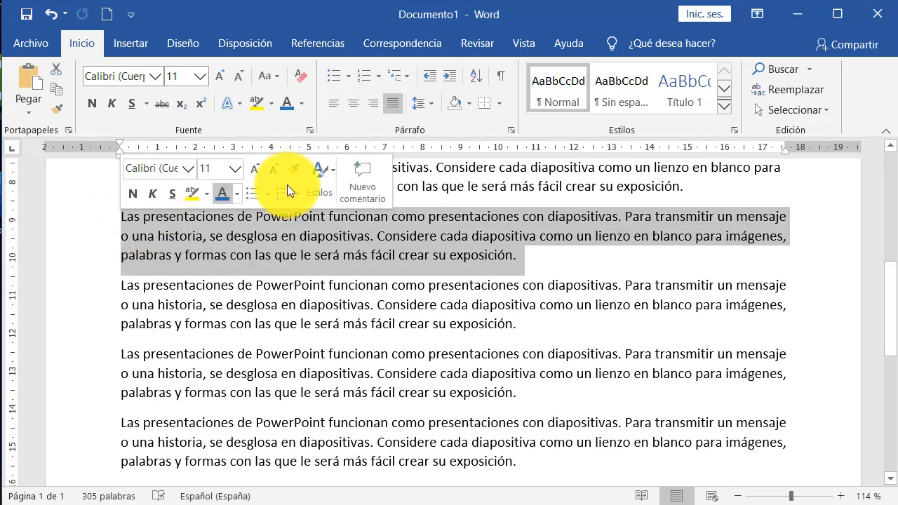
click(286, 106)
click(253, 299)
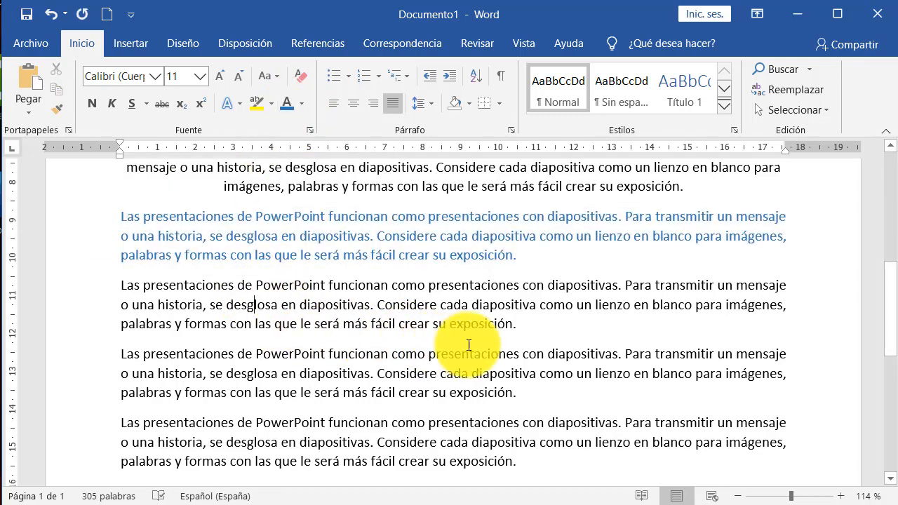
- Set the font colour of the second justified paragraph, directly below the blue one, to standard red
drag(524, 325, 92, 291)
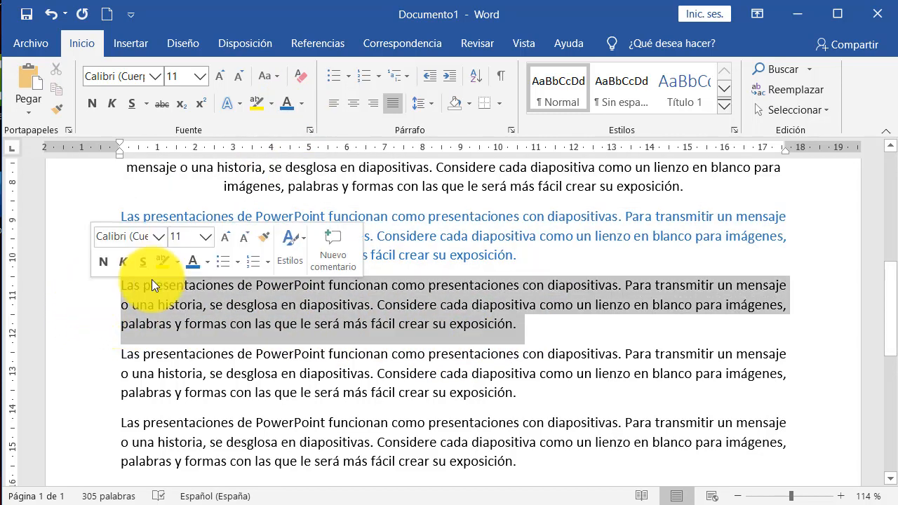
click(301, 103)
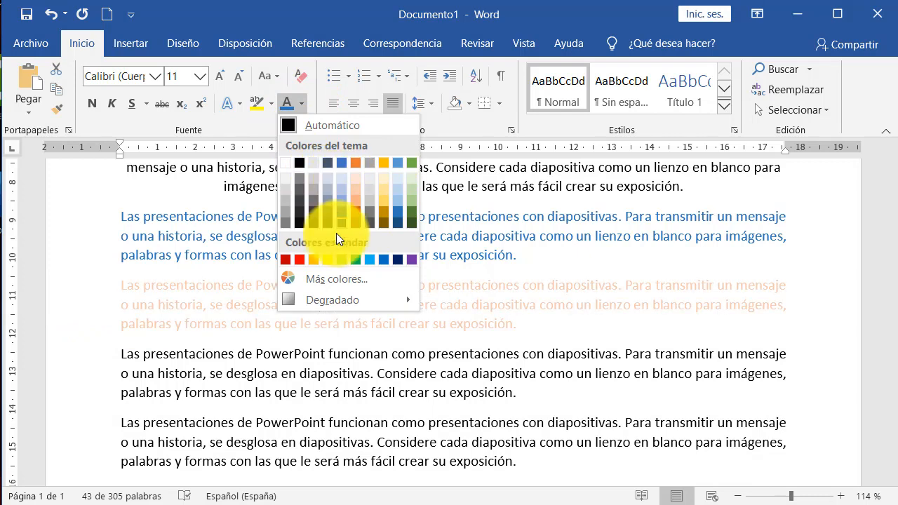
click(298, 260)
click(508, 388)
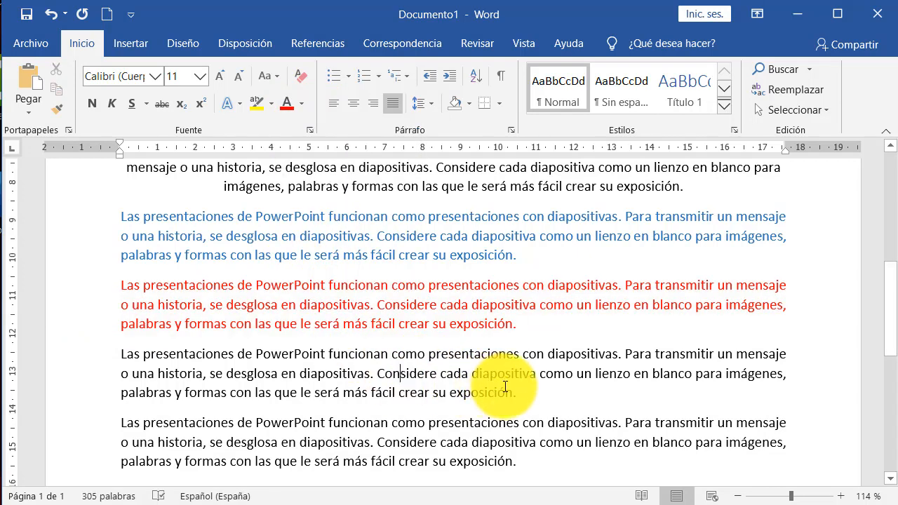
- Set the font colour of the last justified paragraph to standard green, leaving the one above it black
drag(519, 392, 127, 356)
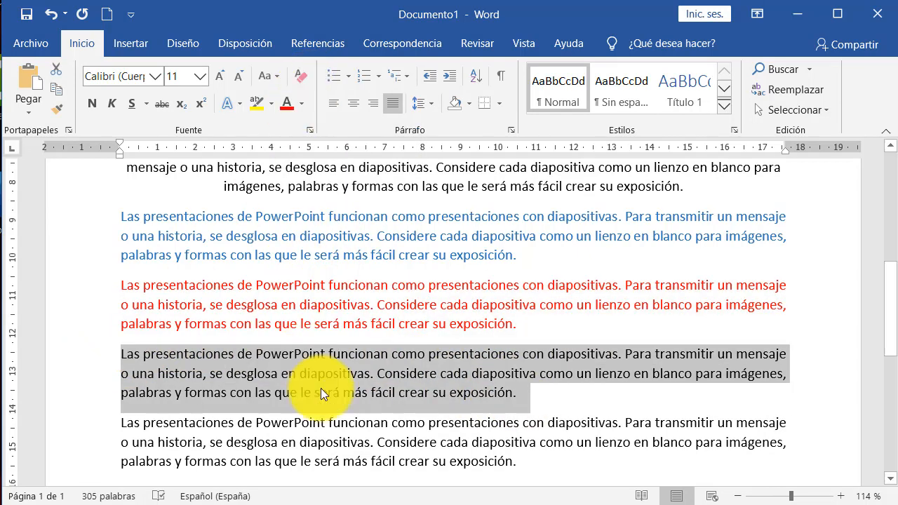
click(465, 462)
drag(526, 461, 120, 421)
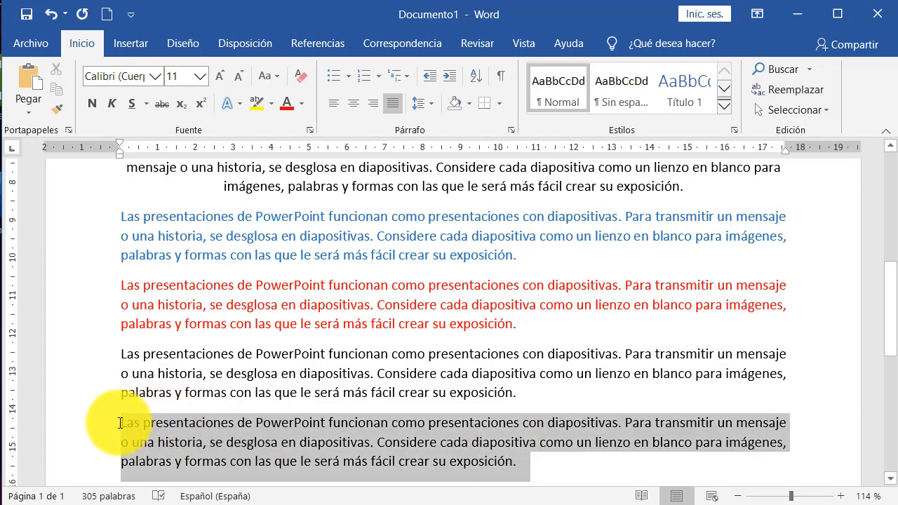
click(299, 103)
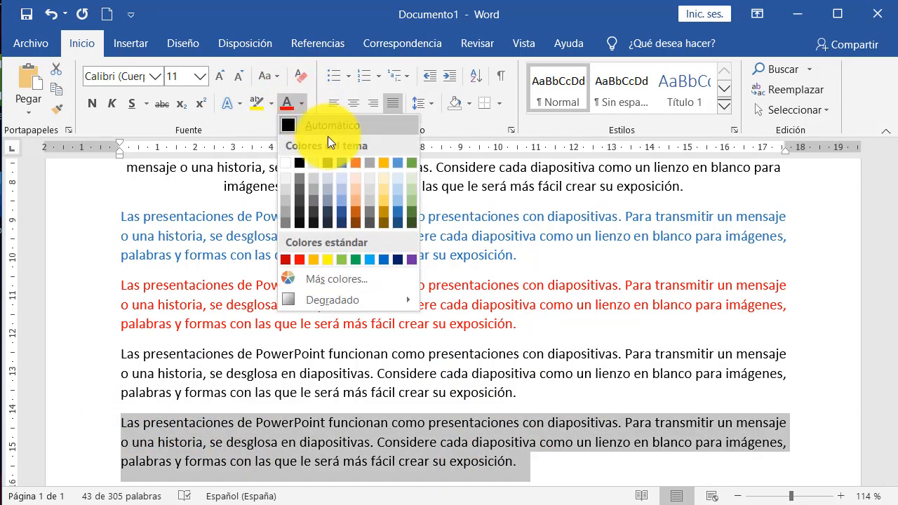
click(355, 260)
click(356, 324)
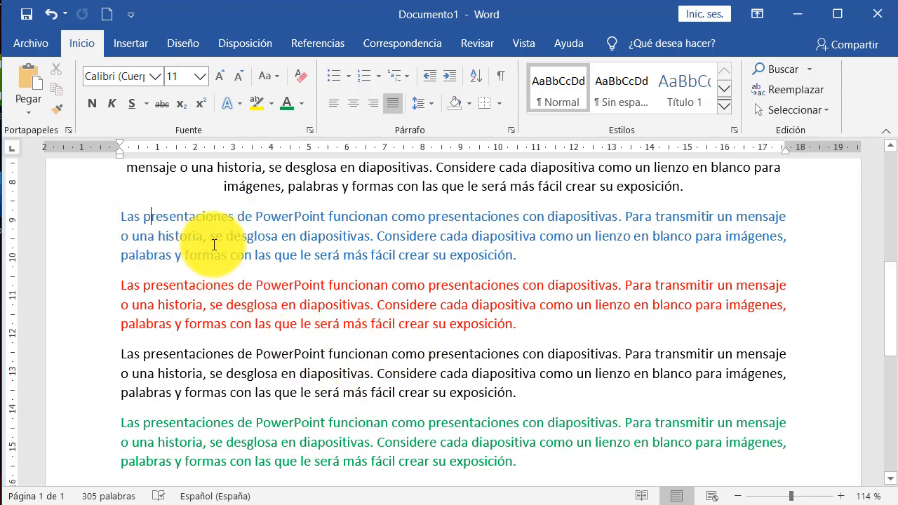
- Set the right indent of the blue paragraph to 2 cm in its paragraph settings
scroll(214, 260, up, 1)
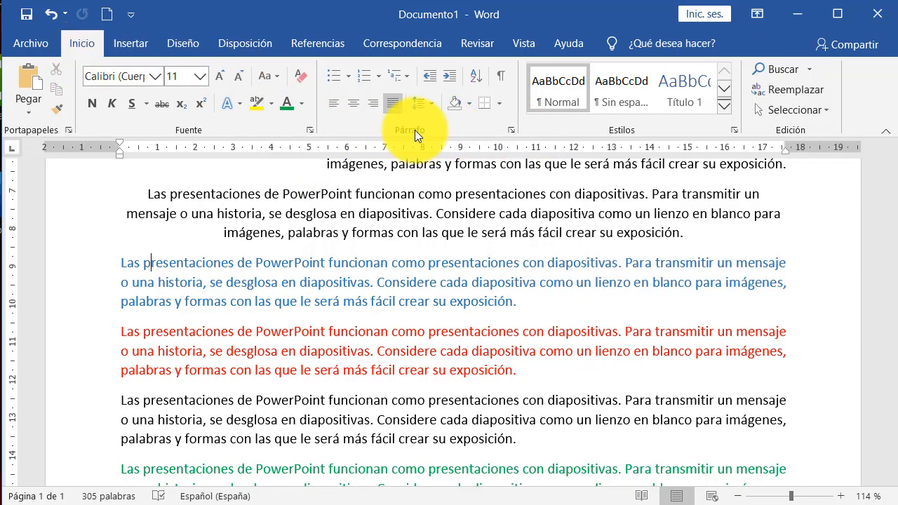
click(511, 131)
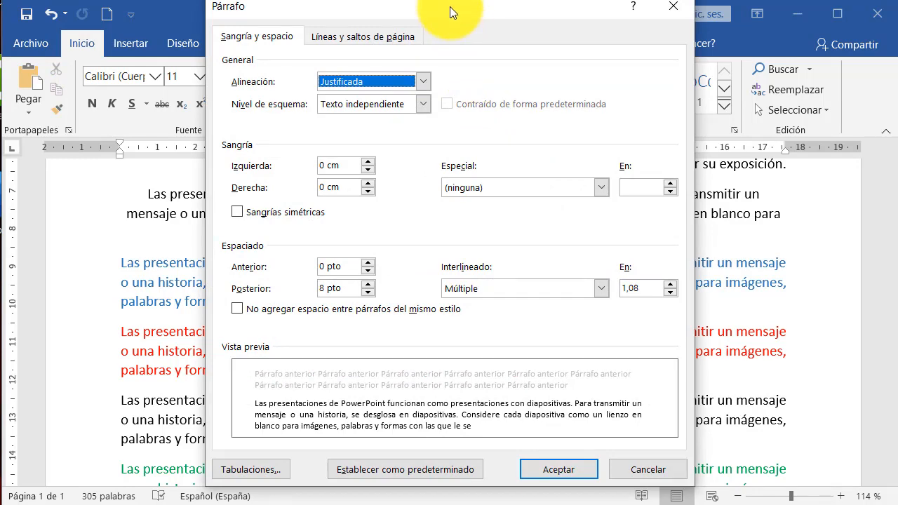
drag(450, 7, 511, 23)
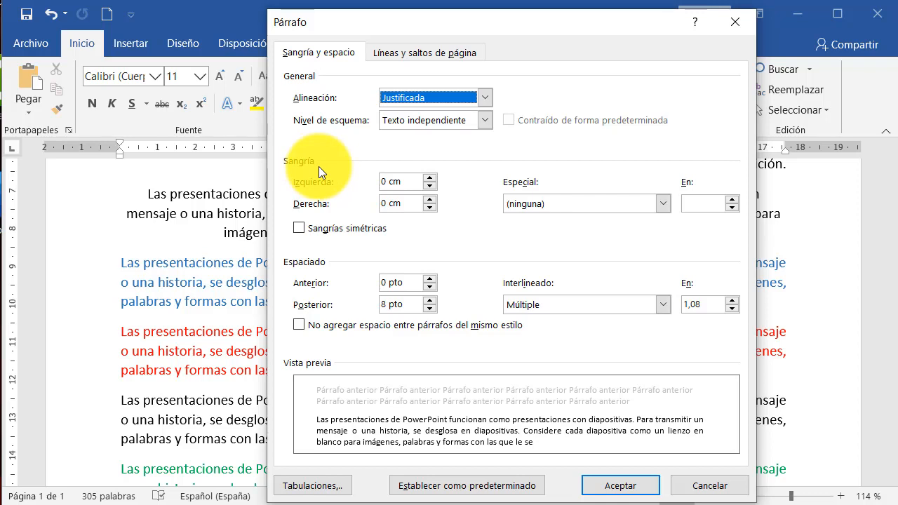
click(518, 207)
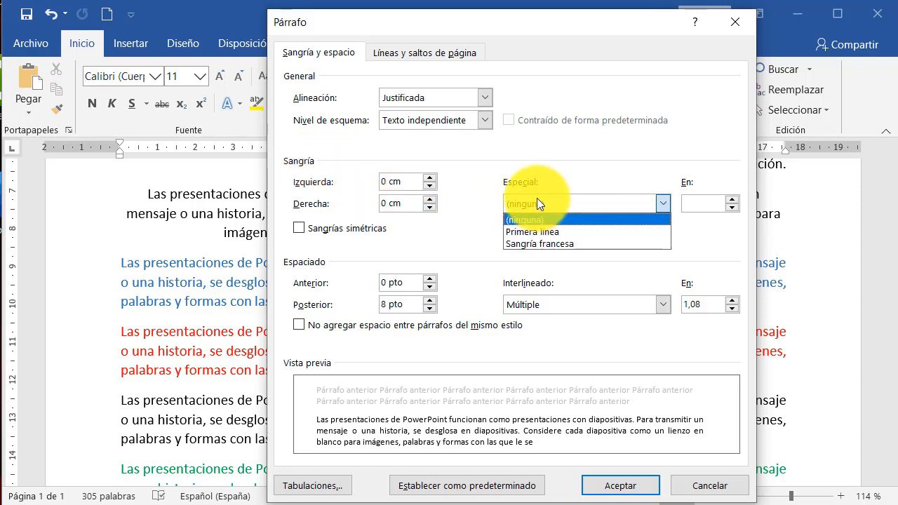
click(507, 185)
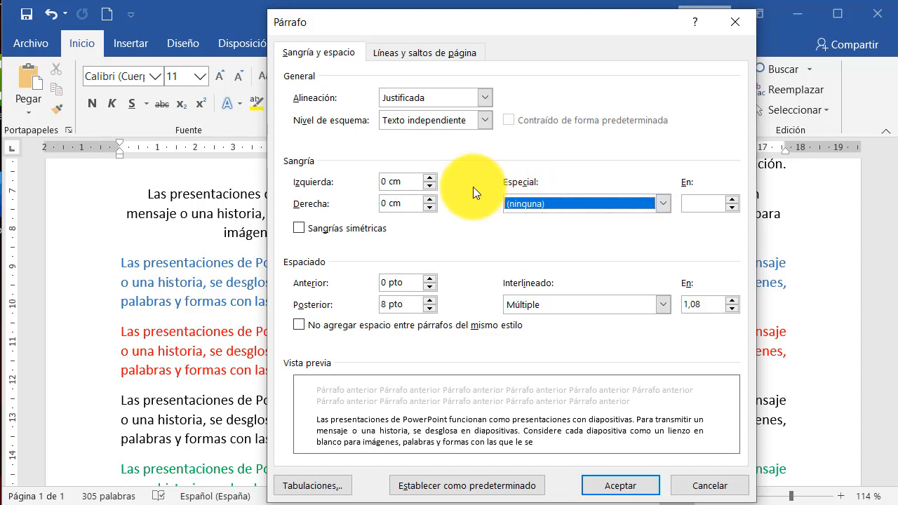
click(386, 204)
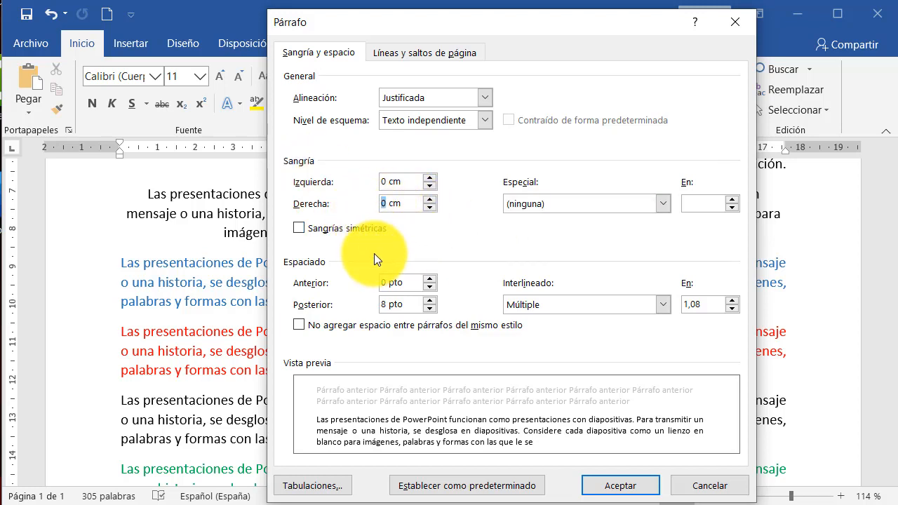
text(2)
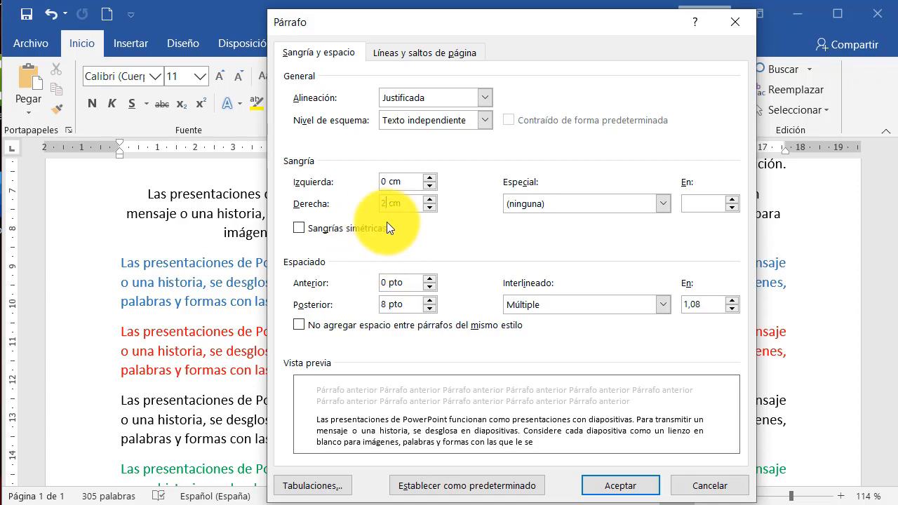
click(620, 485)
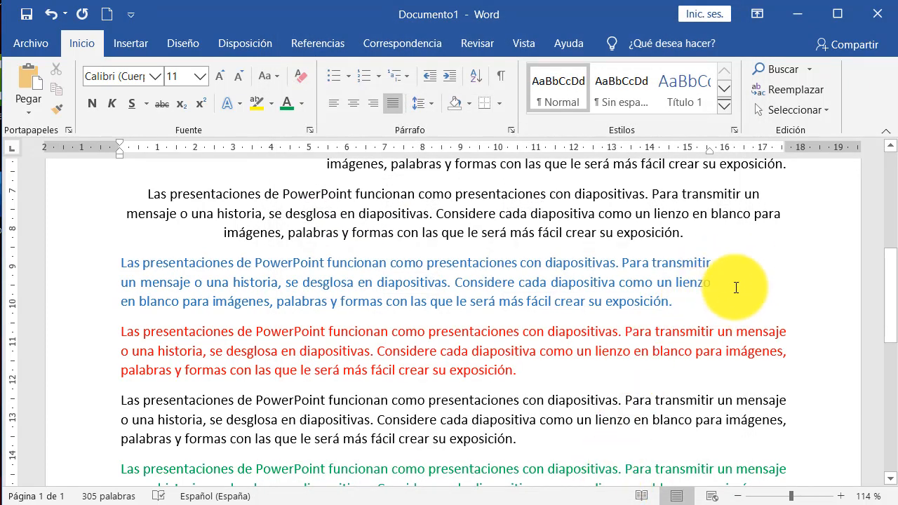
click(674, 300)
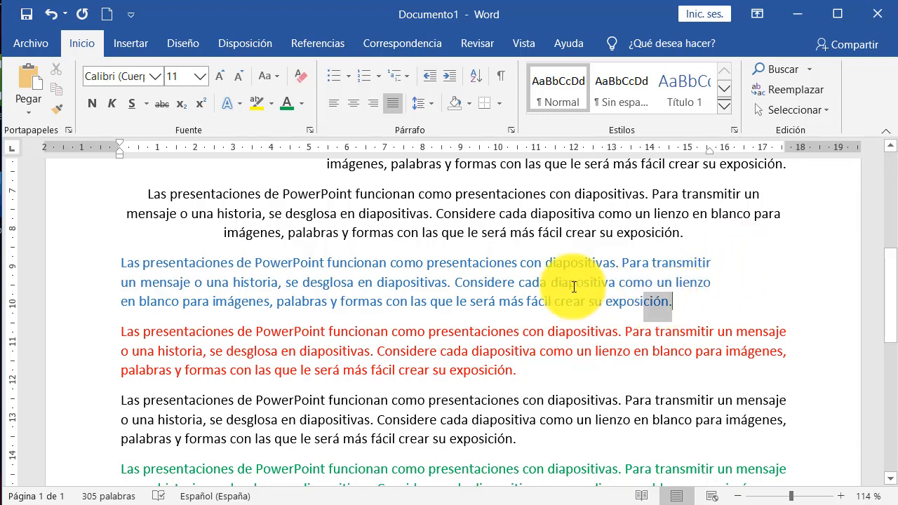
triple_click(574, 287)
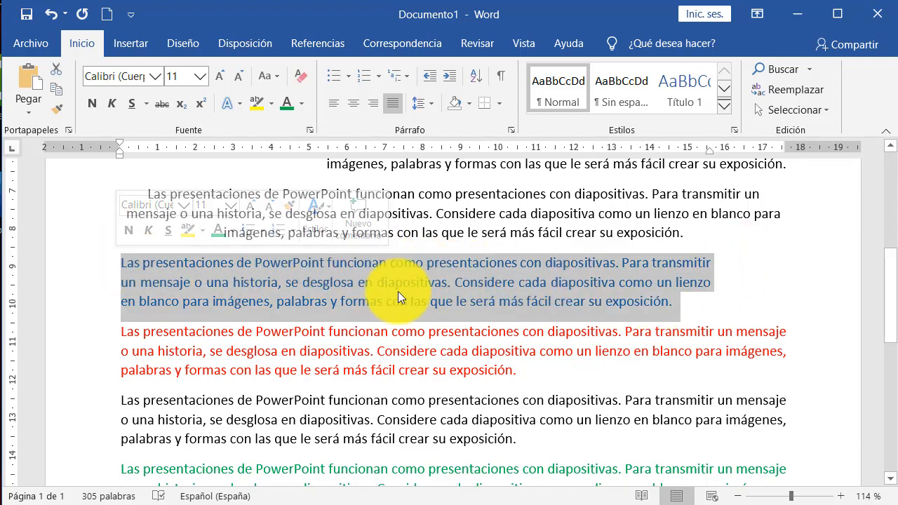
click(551, 284)
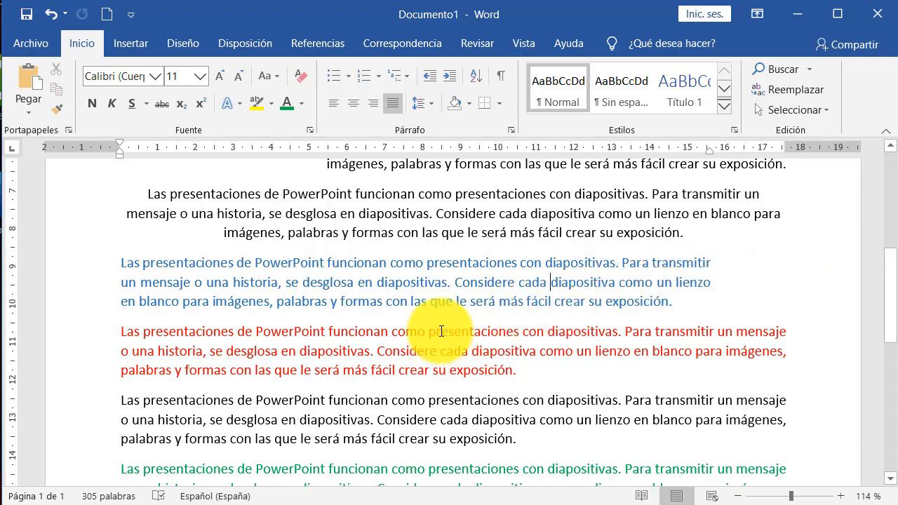
- Set the left indent of the red paragraph to 2 cm in its paragraph settings
drag(520, 370, 125, 337)
click(531, 367)
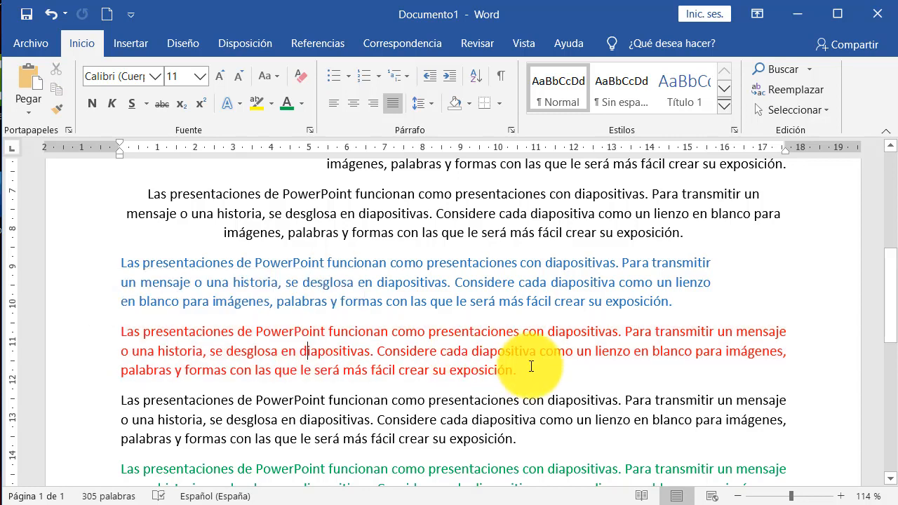
triple_click(377, 352)
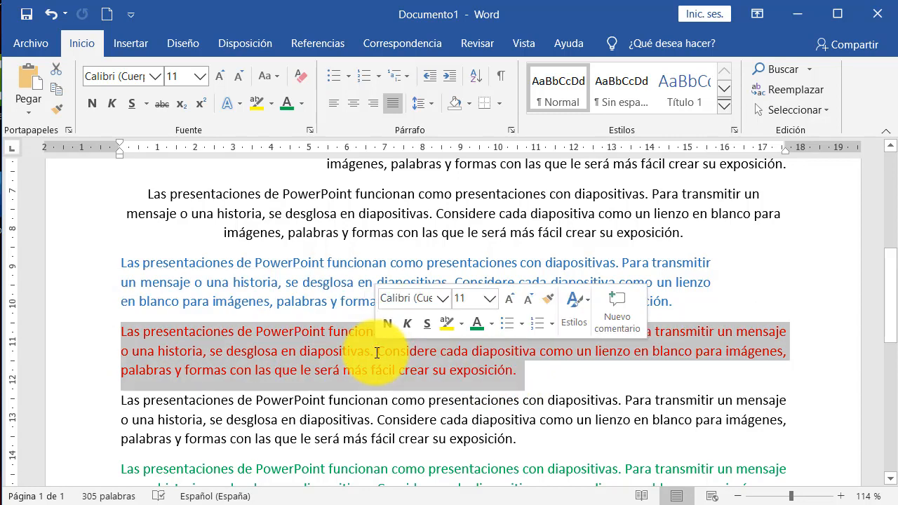
click(236, 333)
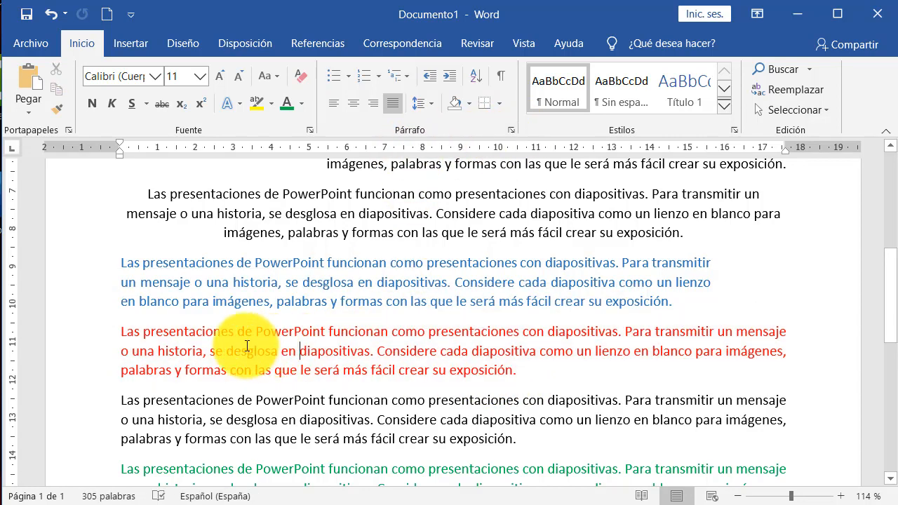
click(509, 131)
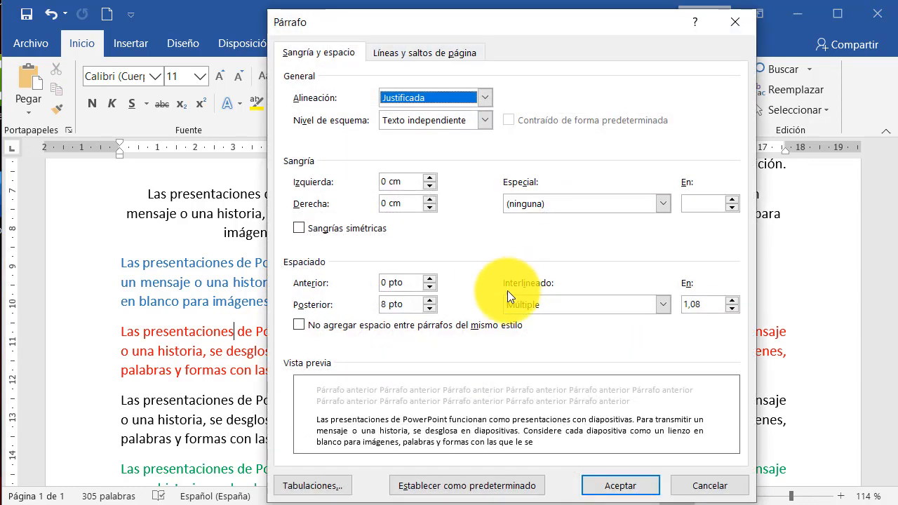
double_click(389, 181)
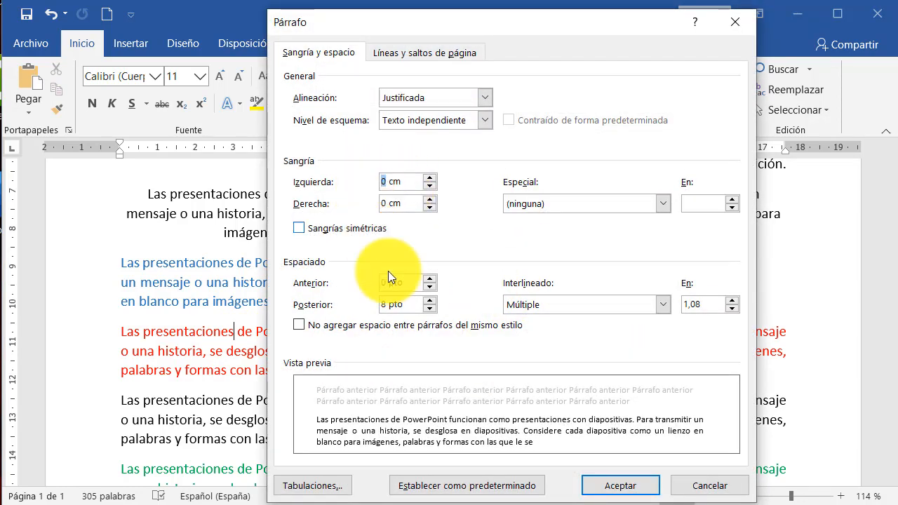
click(622, 487)
click(472, 332)
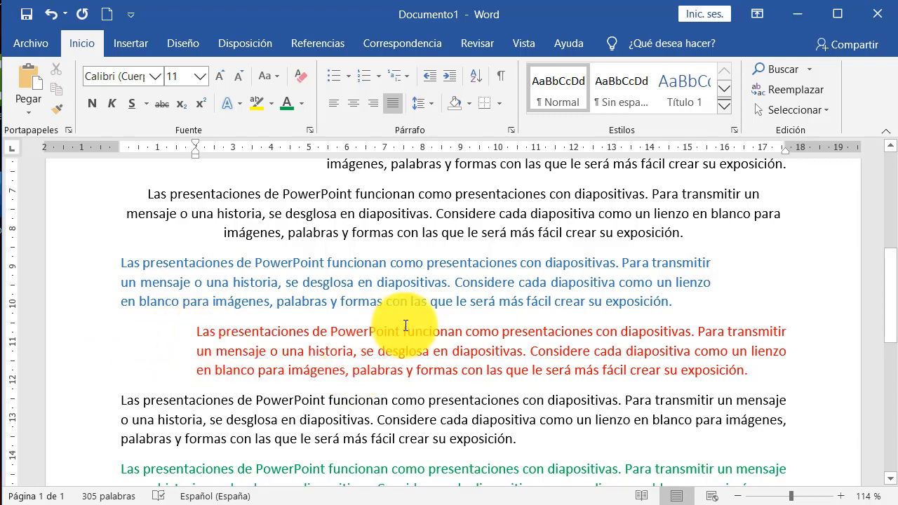
- Apply a 2 cm first-line (Primera línea) special indent to the black paragraph between the red and green ones
scroll(406, 321, down, 1)
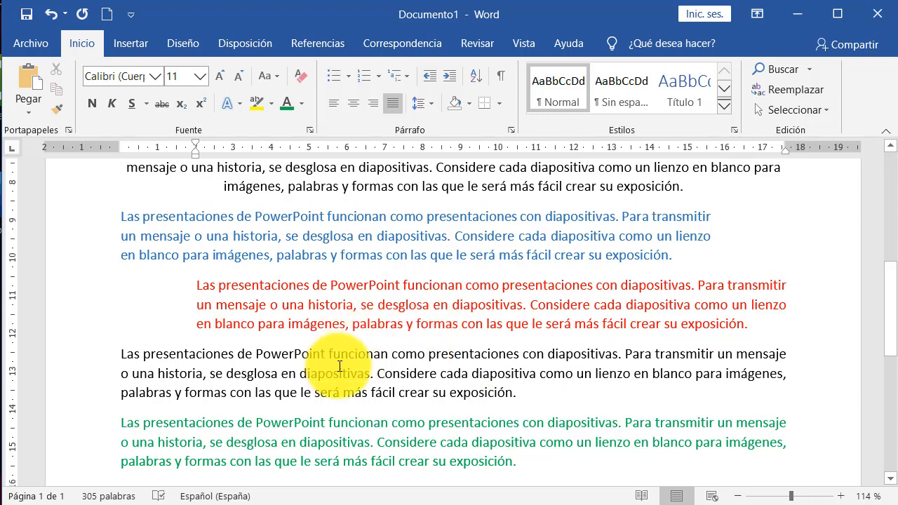
click(200, 356)
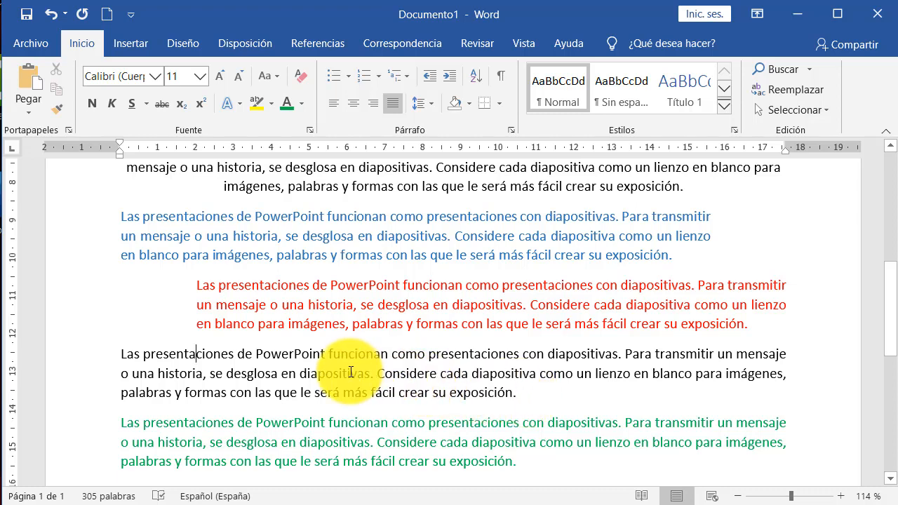
click(511, 130)
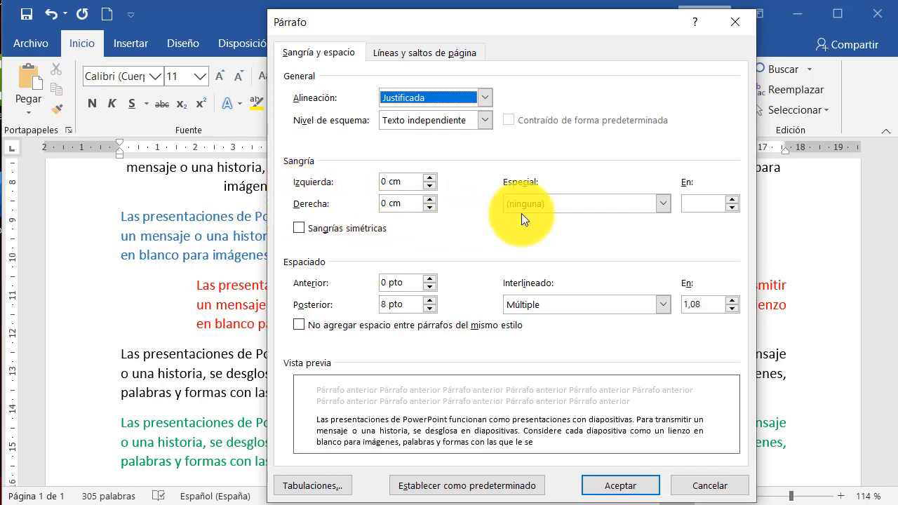
click(538, 203)
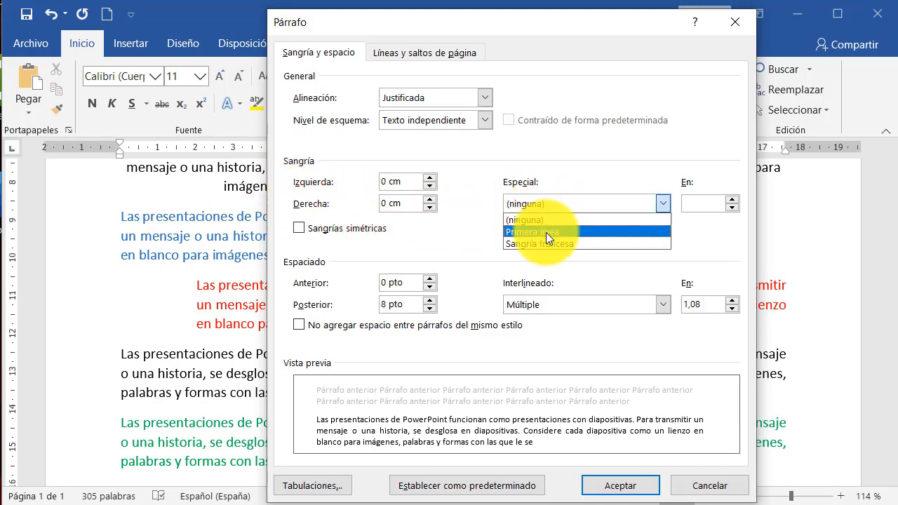
click(546, 232)
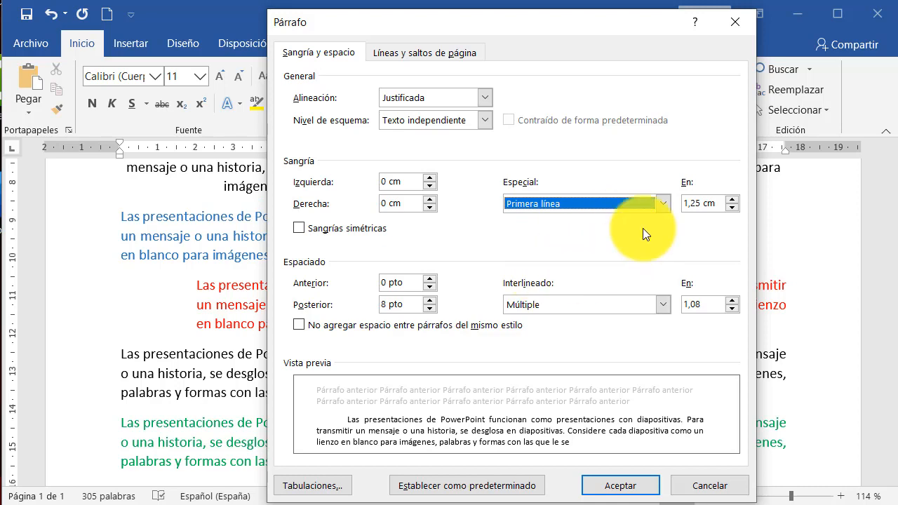
double_click(701, 203)
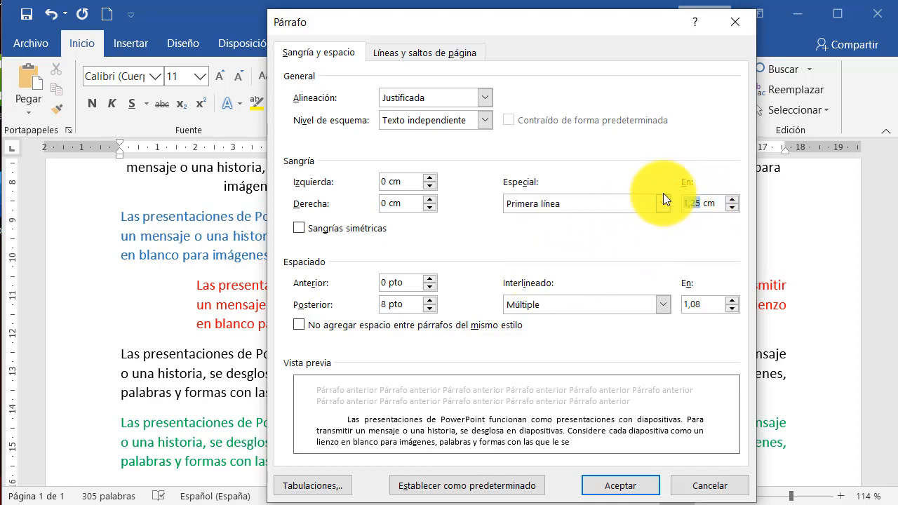
text(2)
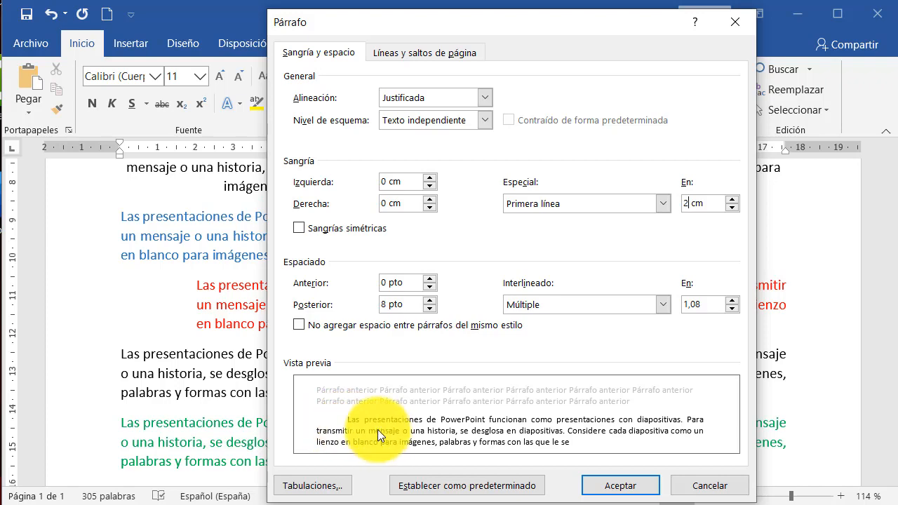
click(619, 486)
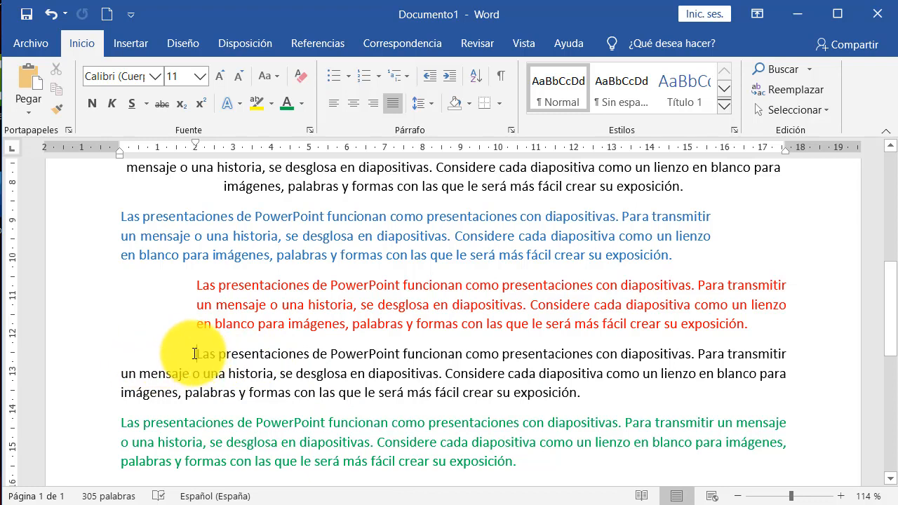
- Apply a 2 cm hanging (Sangría francesa) special indent to the green paragraph
scroll(218, 358, down, 1)
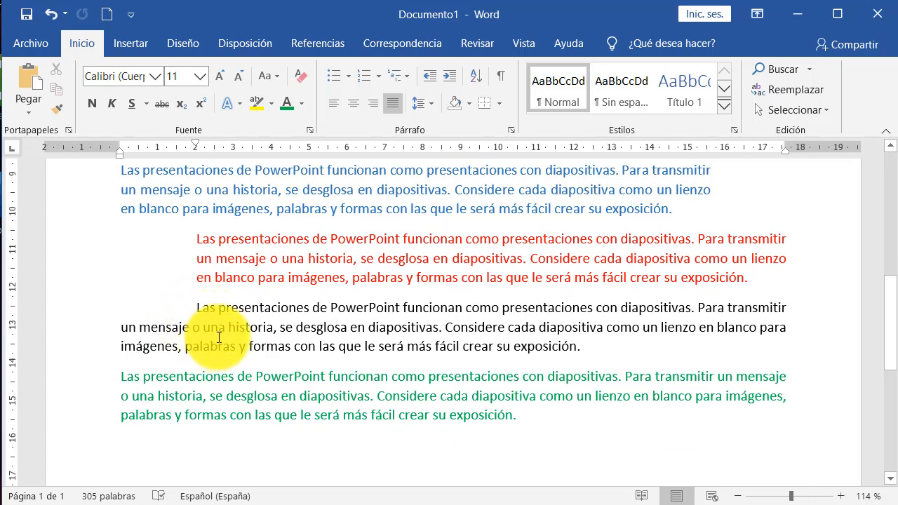
click(224, 393)
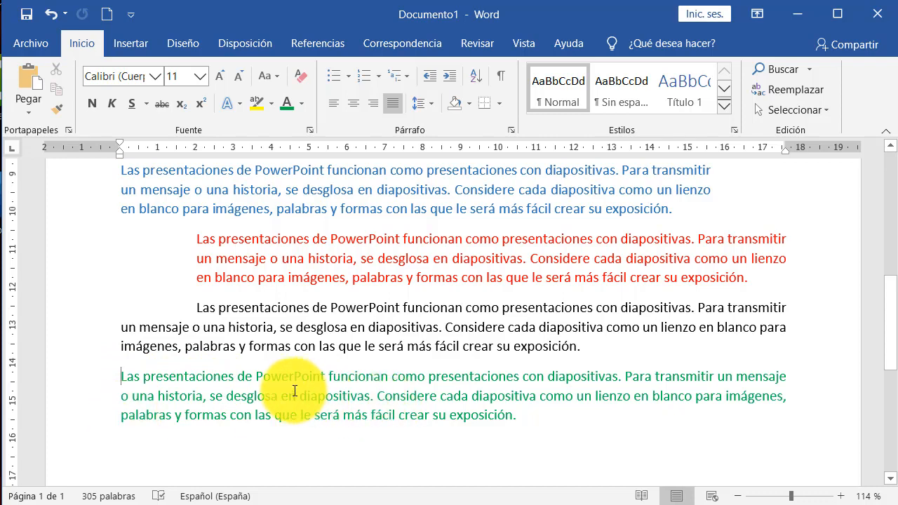
click(320, 395)
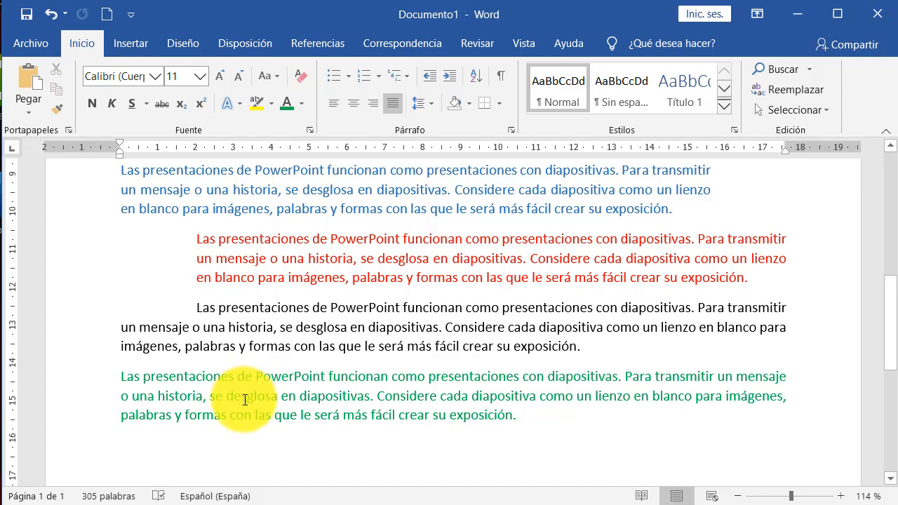
click(513, 131)
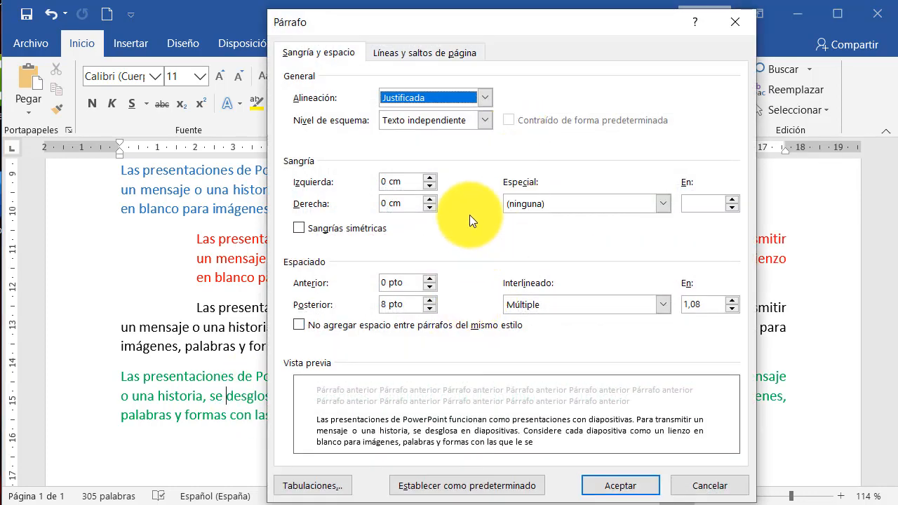
click(539, 202)
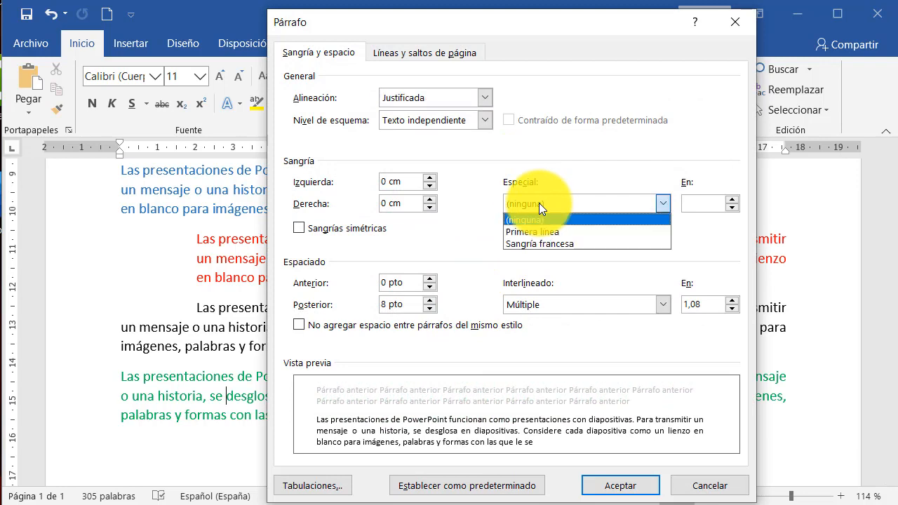
click(532, 244)
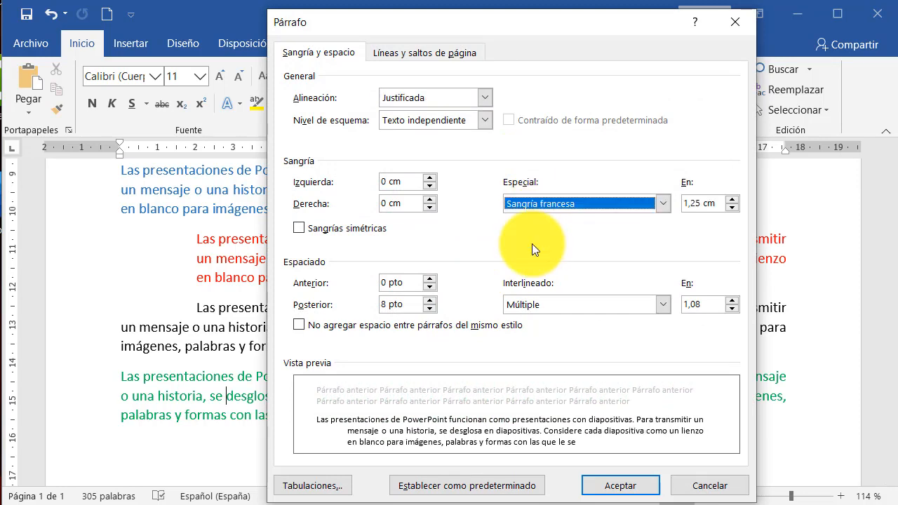
double_click(702, 202)
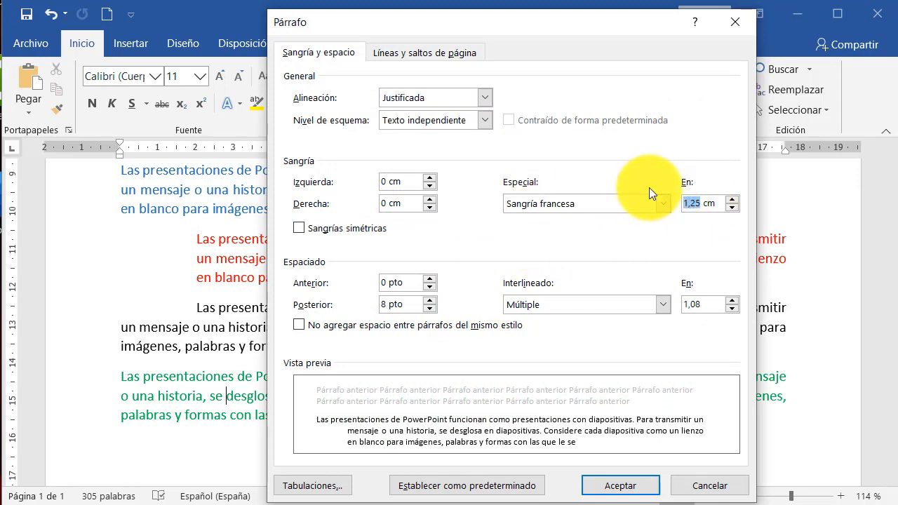
text(2)
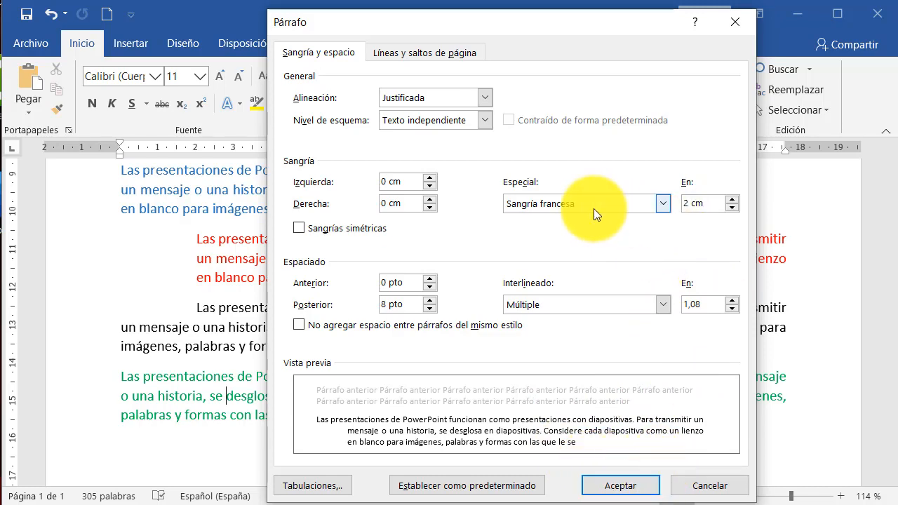
click(607, 487)
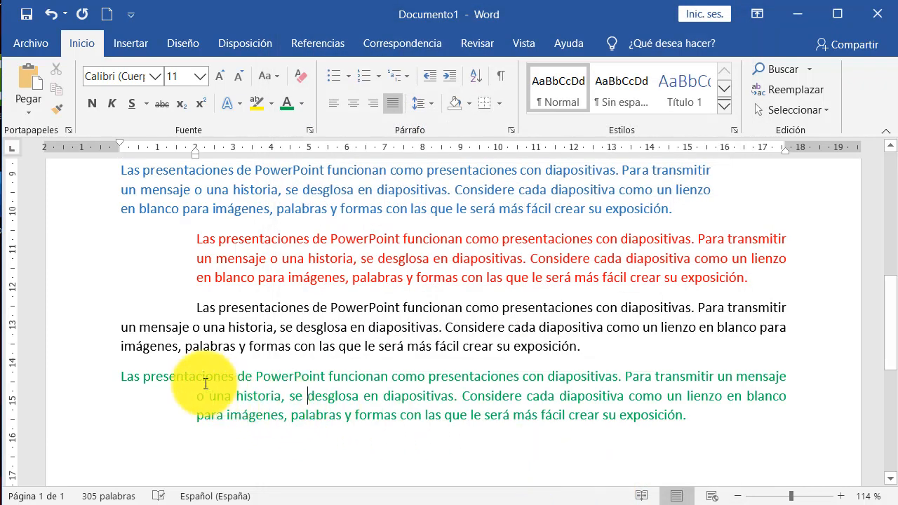
- Examine the green paragraph's hanging lines and compare the indents of the blue, red, black and green paragraphs
click(125, 377)
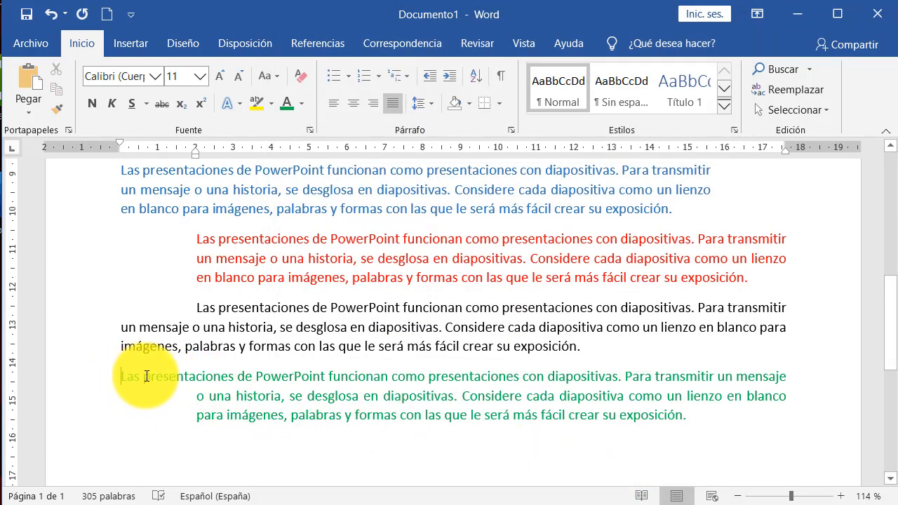
drag(147, 376, 282, 415)
click(210, 402)
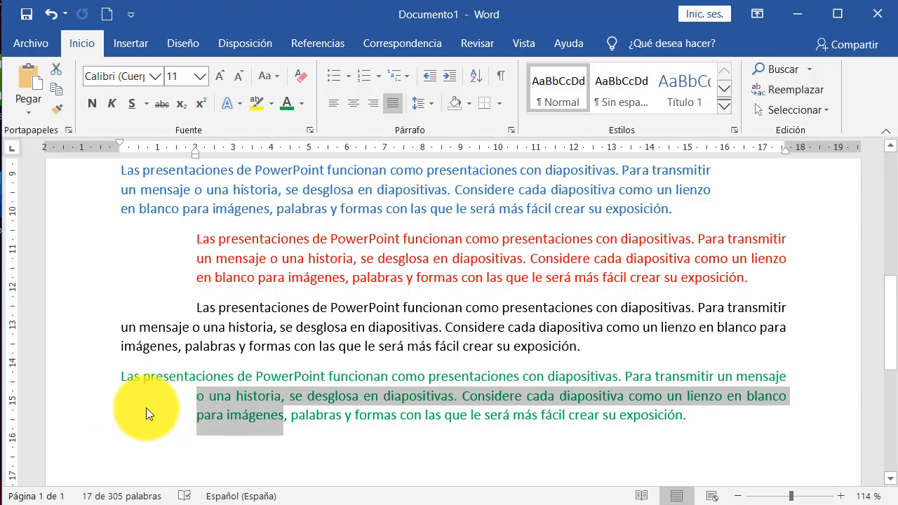
click(237, 413)
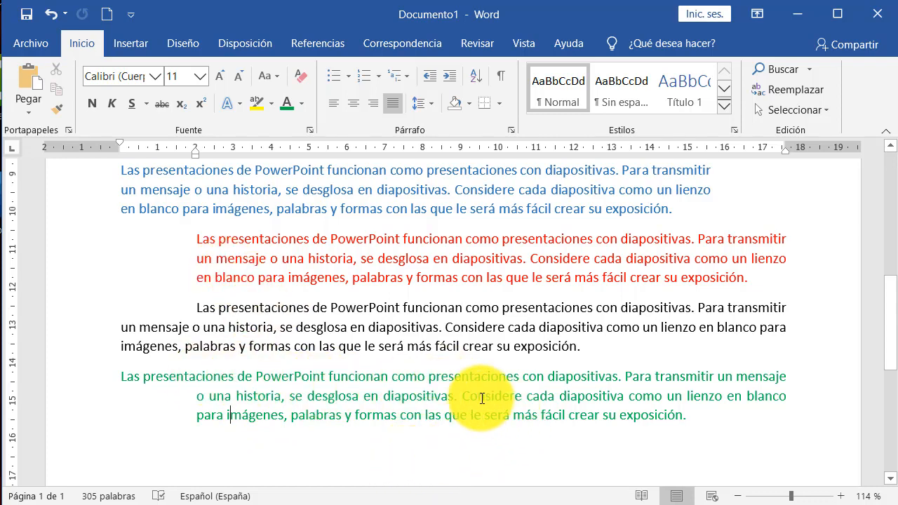
scroll(367, 375, down, 1)
scroll(365, 327, up, 2)
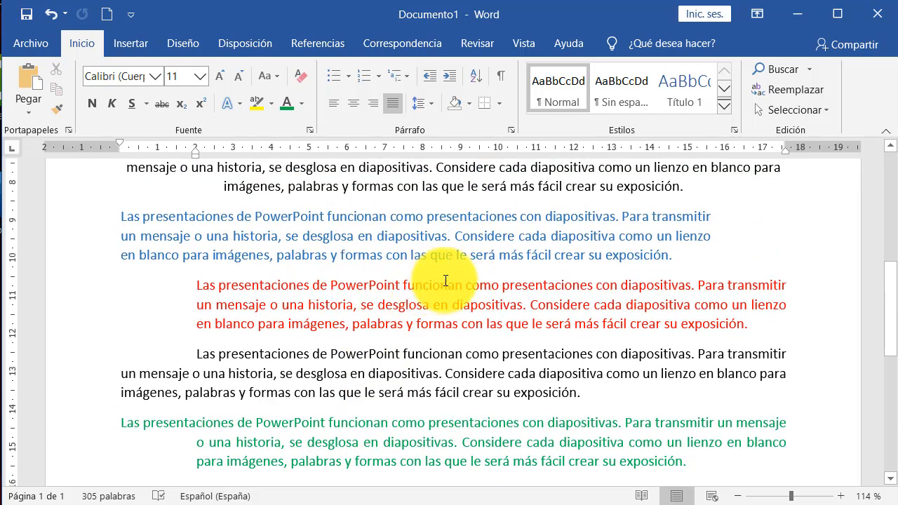
scroll(333, 323, down, 3)
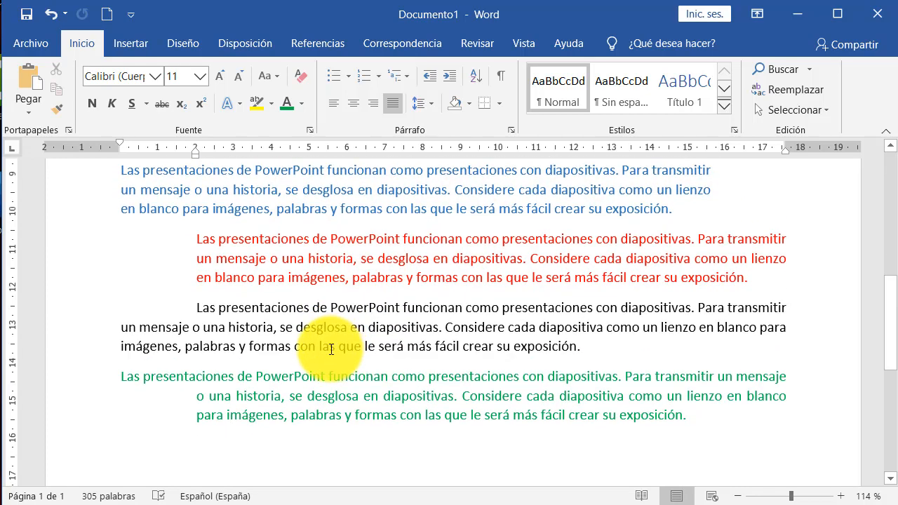
scroll(326, 338, up, 8)
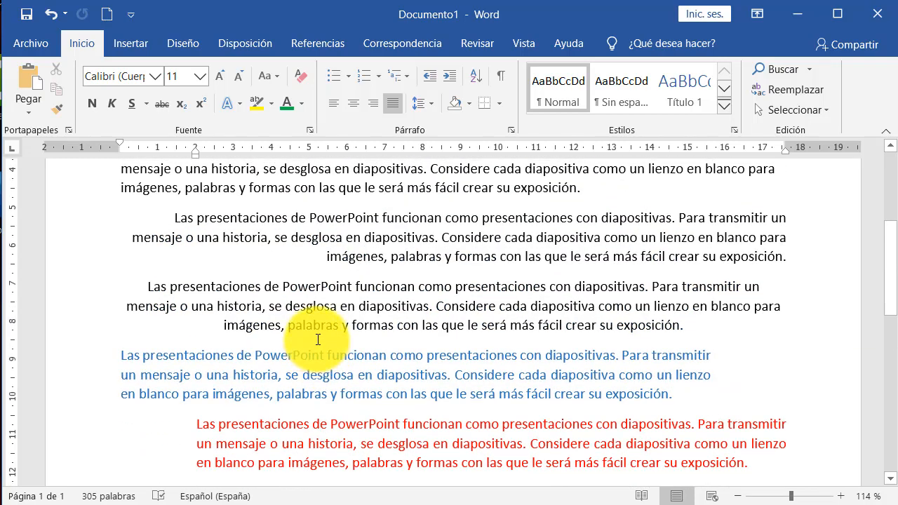
scroll(379, 373, down, 2)
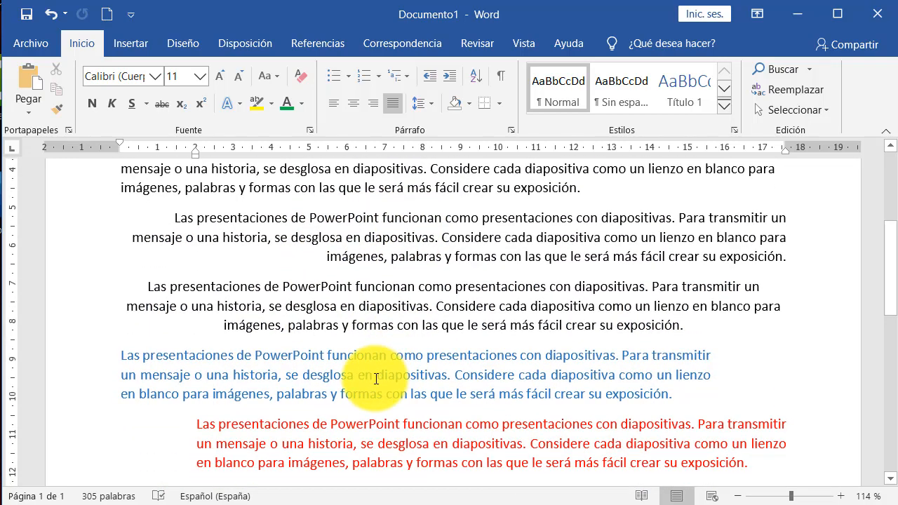
scroll(375, 358, down, 2)
scroll(369, 348, up, 4)
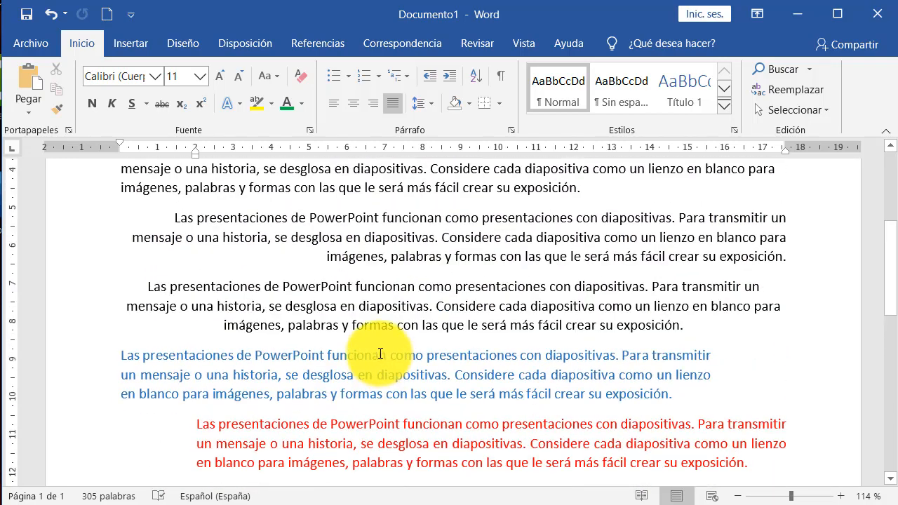
- Select the first paragraph under Introducción, and clear the selection with the cursor left inside that paragraph
drag(582, 280, 120, 241)
click(252, 260)
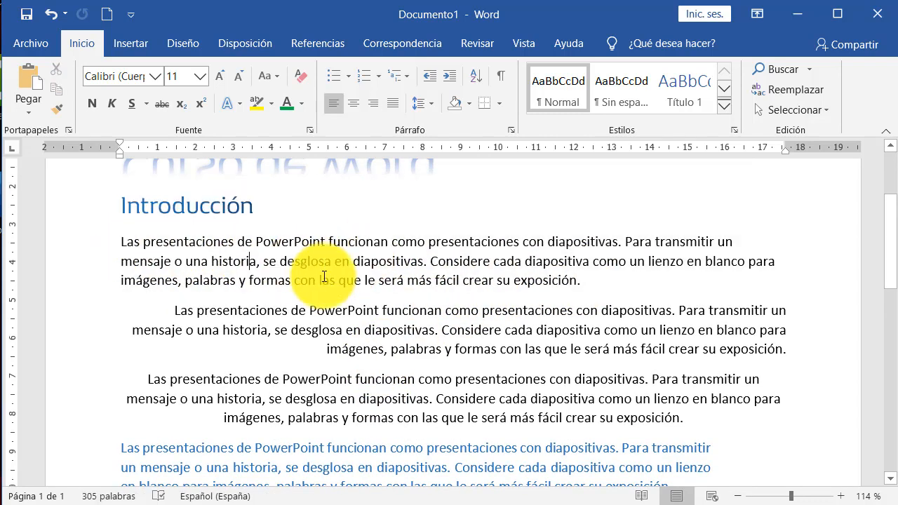
scroll(334, 304, up, 1)
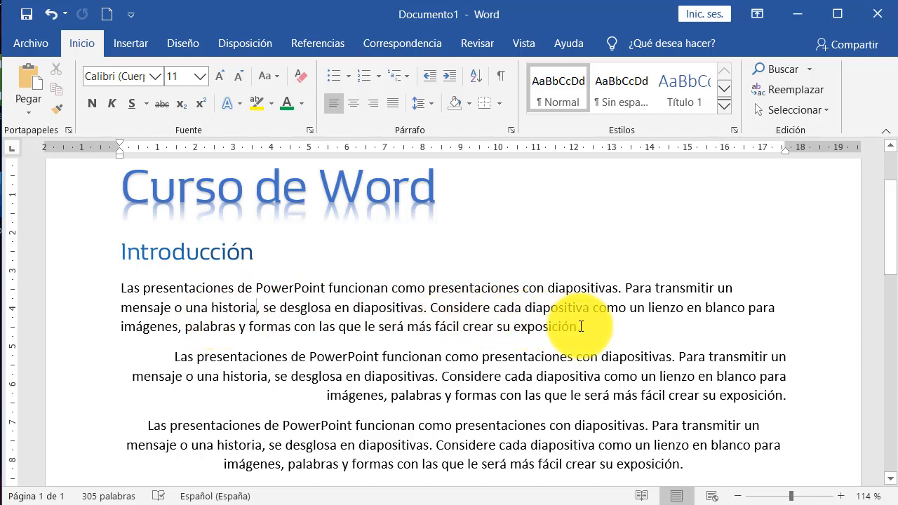
drag(581, 326, 210, 309)
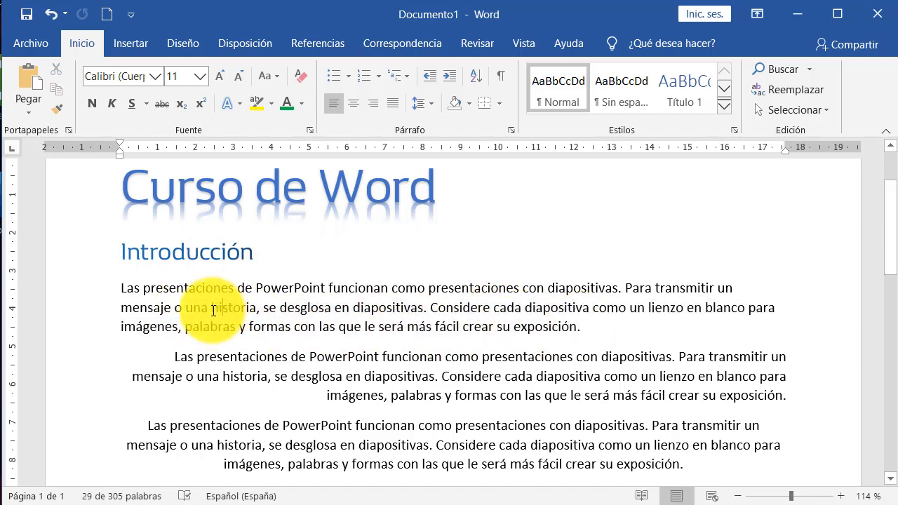
click(186, 309)
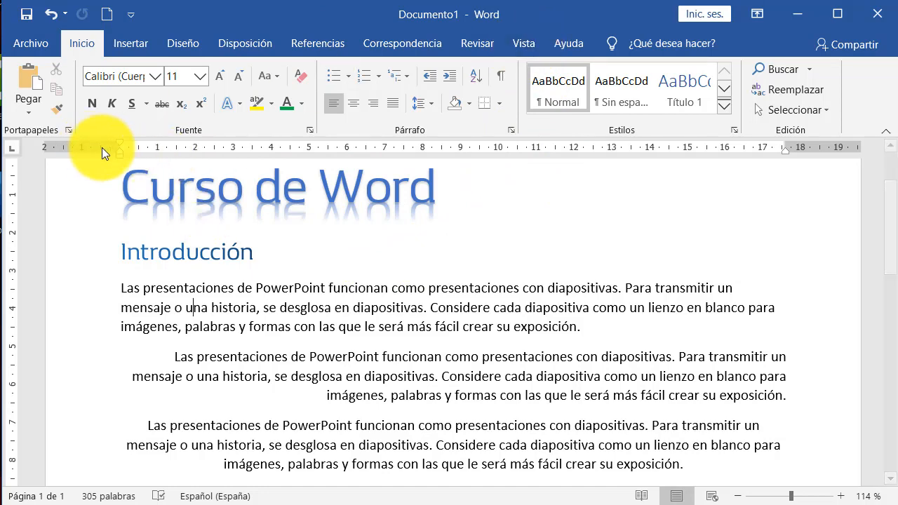
- Show the view options and widen the document window until the ruler, gridlines and navigation pane settings are listed
click(523, 45)
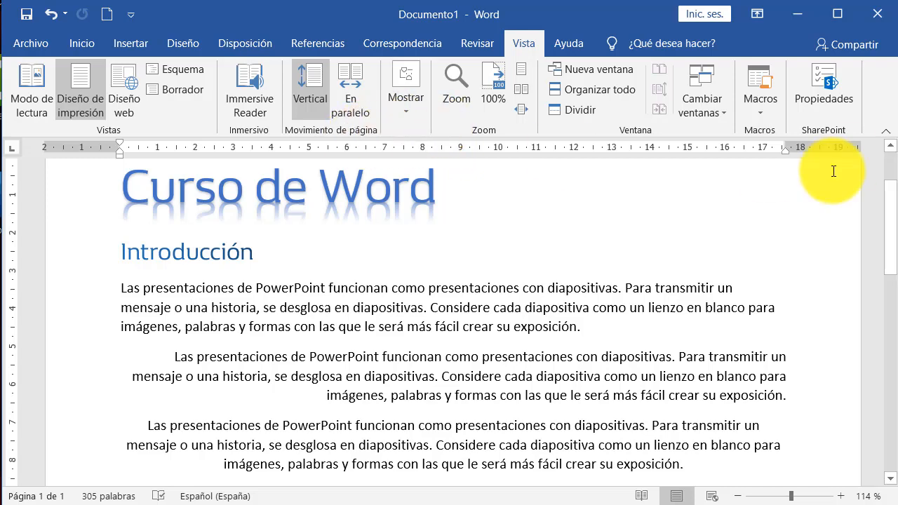
drag(897, 189, 897, 189)
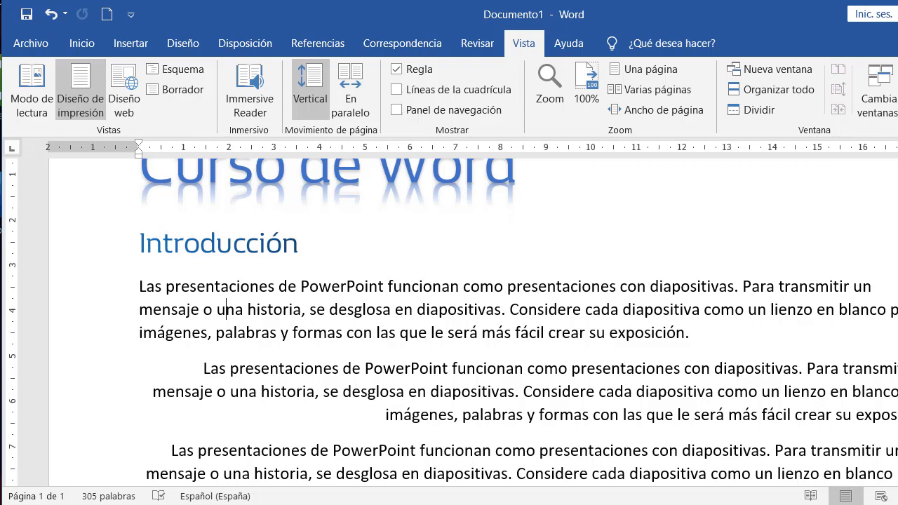
drag(897, 189, 897, 188)
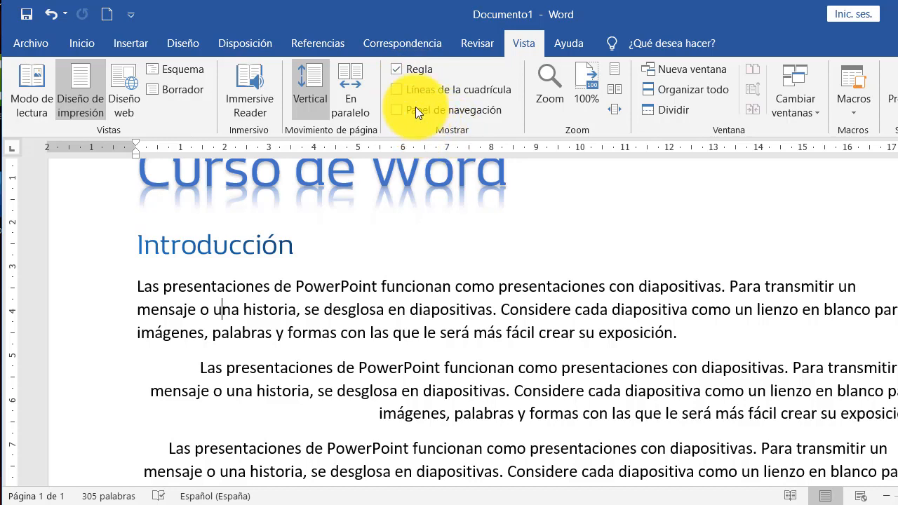
- Toggle the display of the ruler, gridlines and navigation pane, leaving only the ruler shown
click(396, 71)
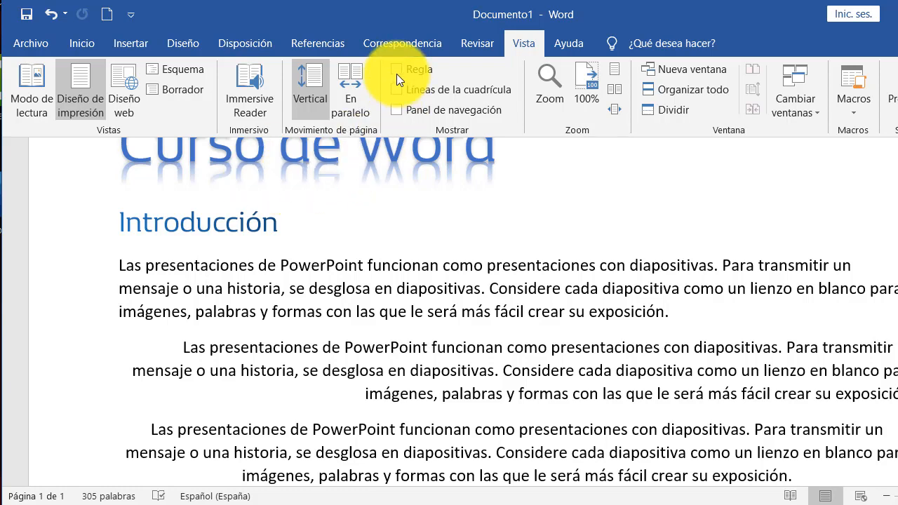
click(397, 71)
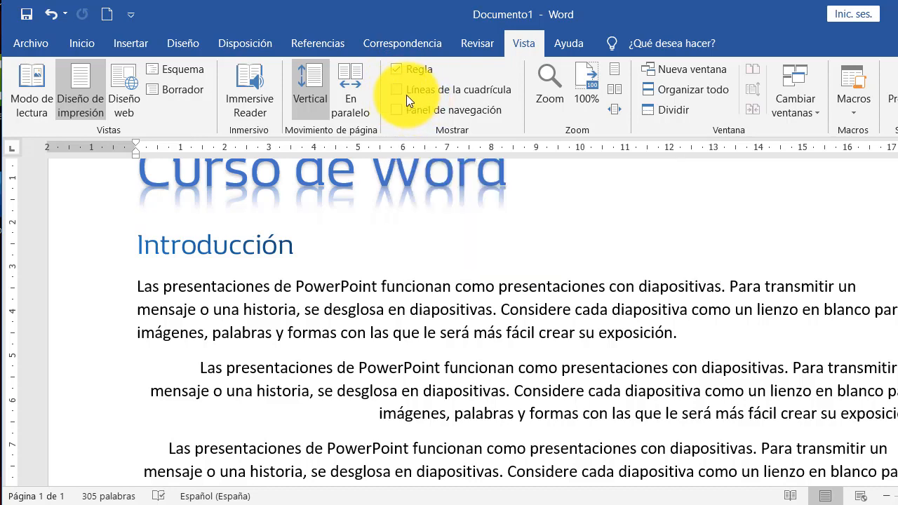
click(400, 91)
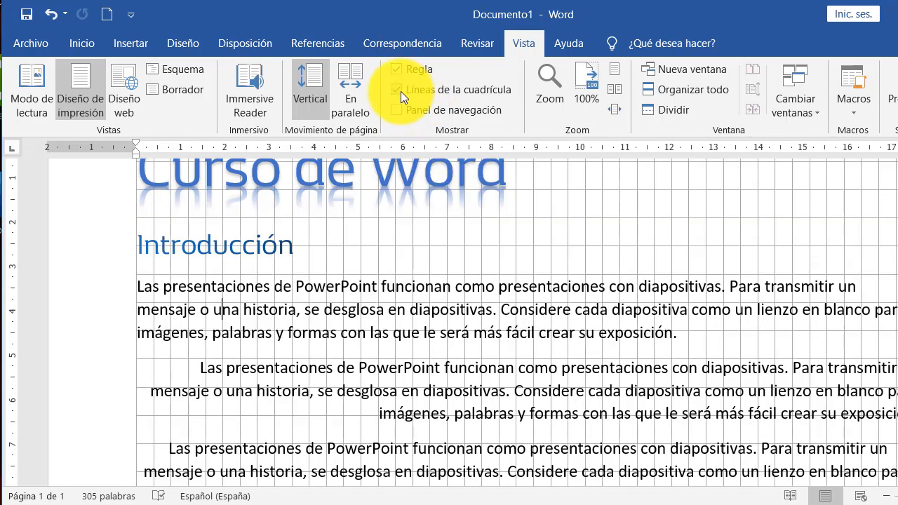
click(400, 91)
click(401, 107)
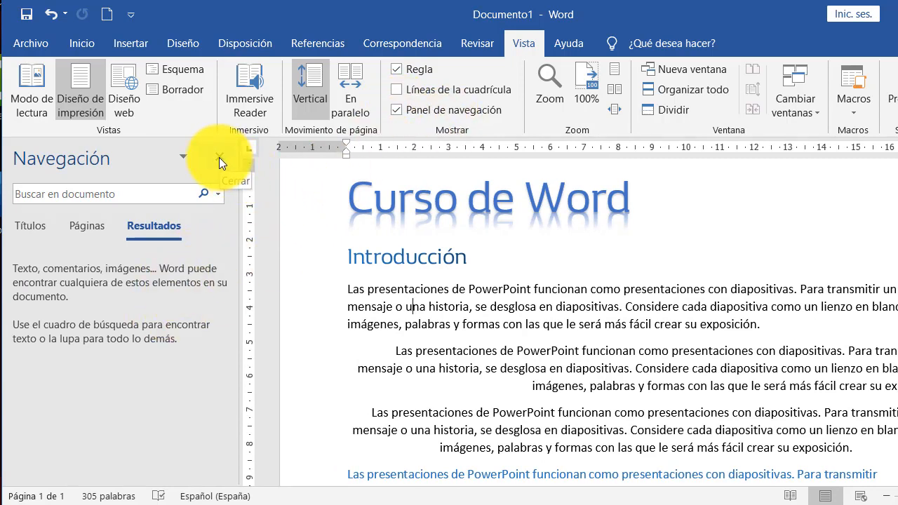
click(397, 110)
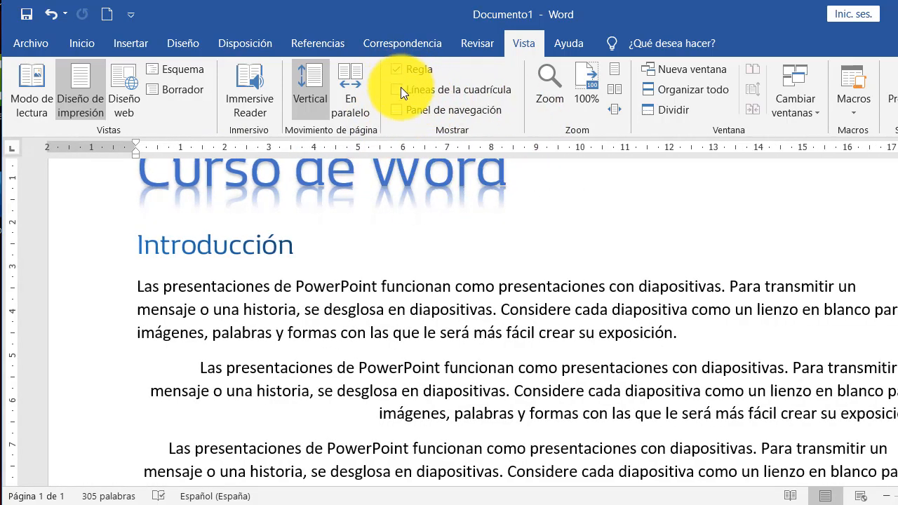
- Try left indents of about 1.5 cm and 1 cm on the first paragraph using the ruler, and return it to 0
click(83, 45)
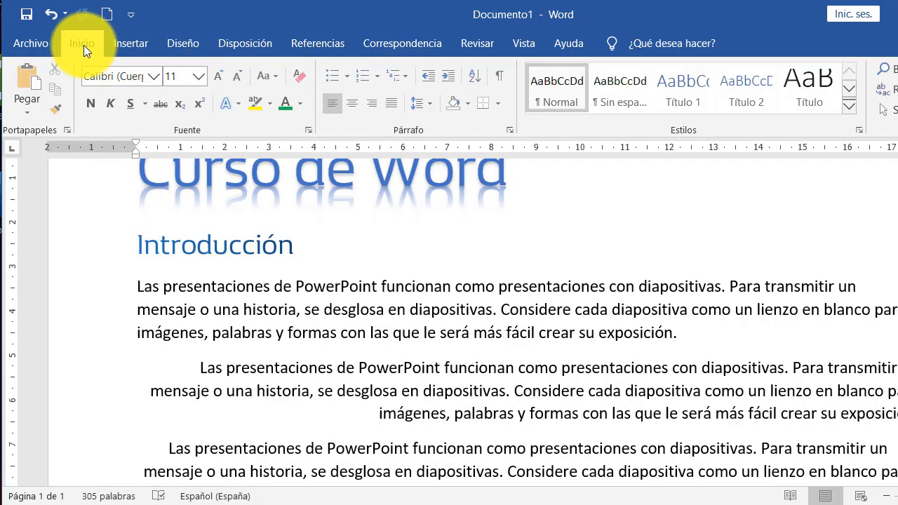
scroll(396, 306, up, 2)
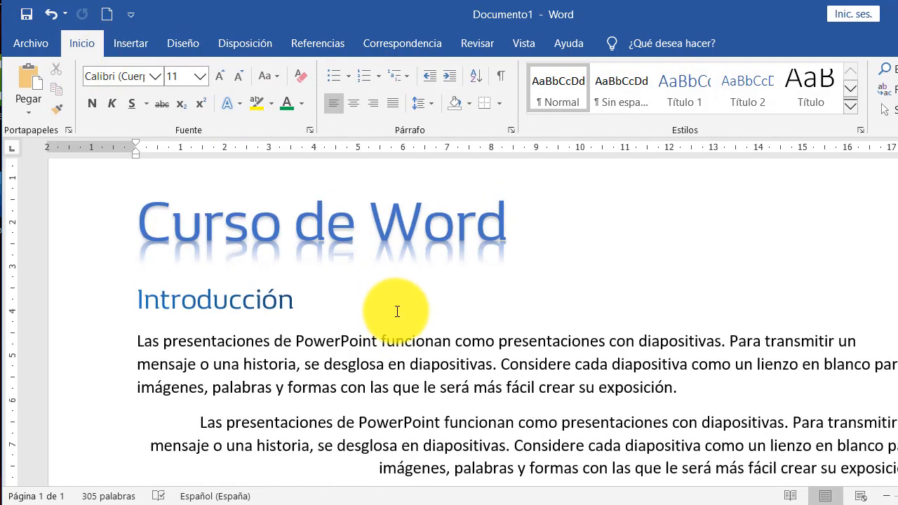
scroll(397, 310, down, 2)
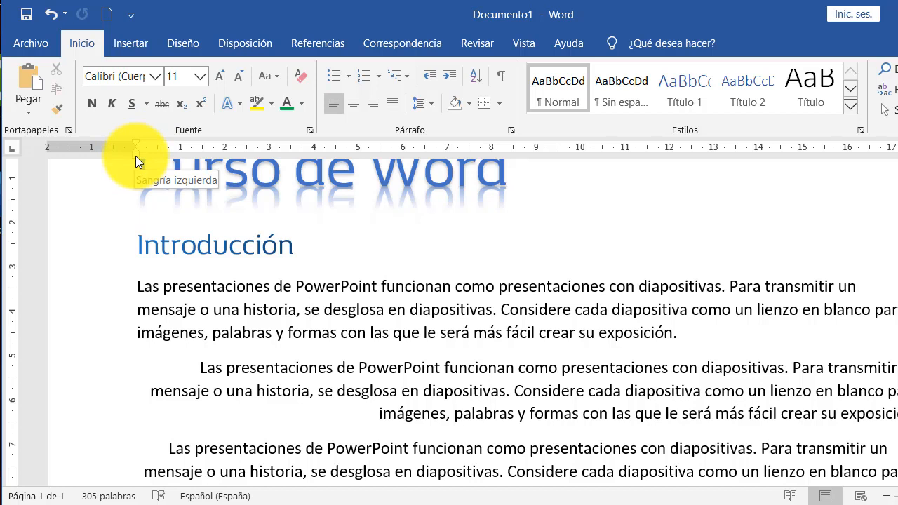
mouse_move(135, 156)
mouse_down()
mouse_move(207, 158)
mouse_move(200, 163)
mouse_up()
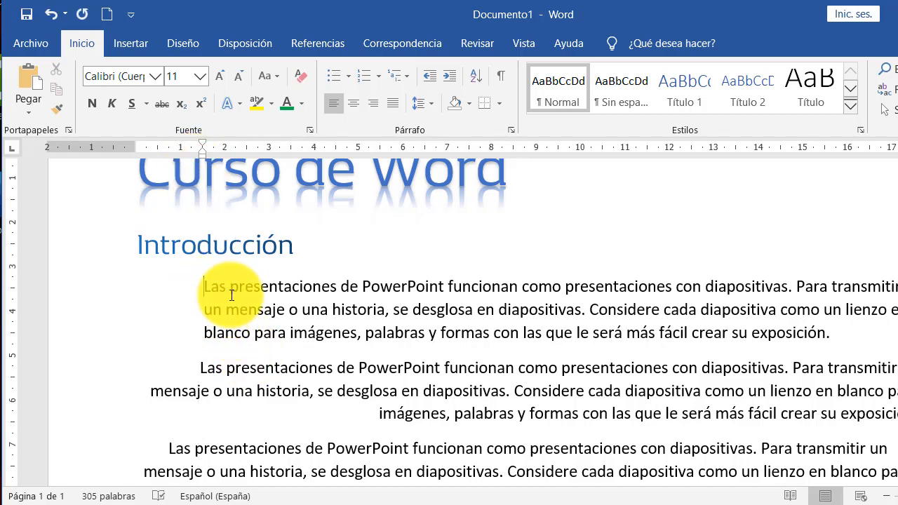
drag(203, 157, 183, 157)
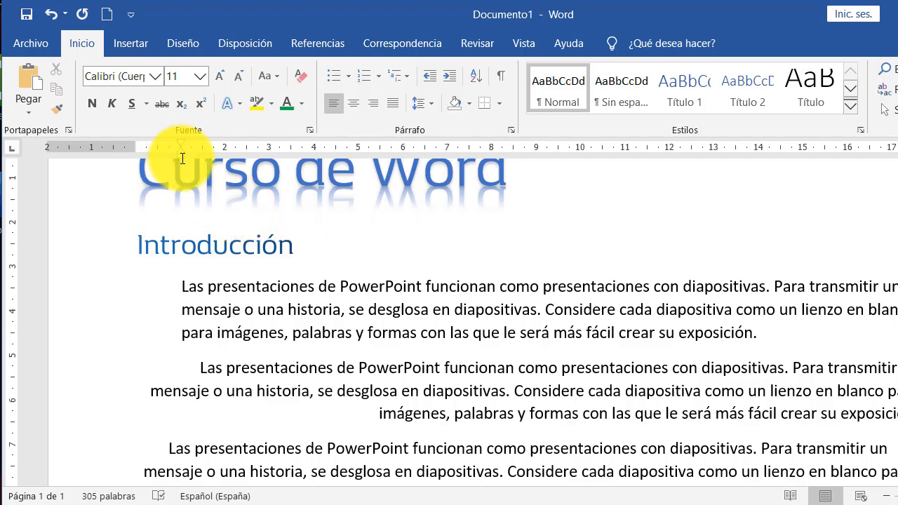
drag(181, 156, 138, 161)
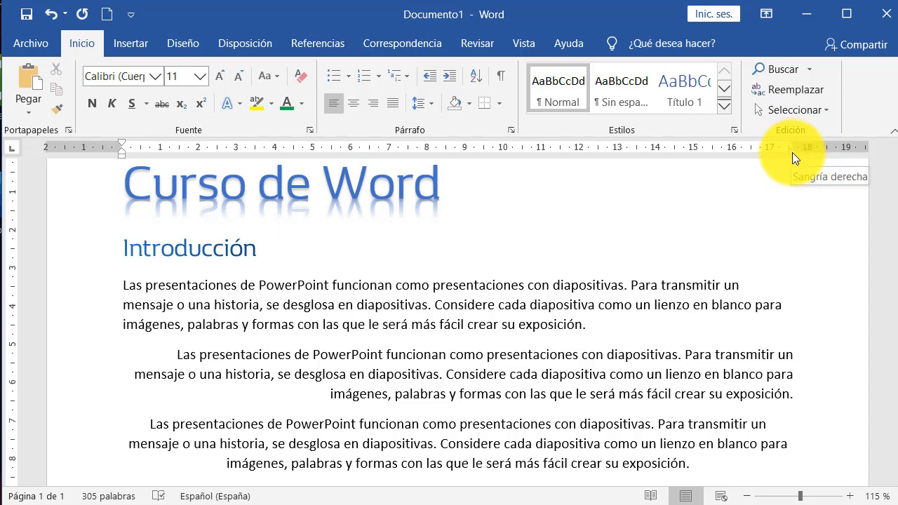
- Try the ruler's right indent and first-line indent markers on the first paragraph, returning both to the margins
click(702, 300)
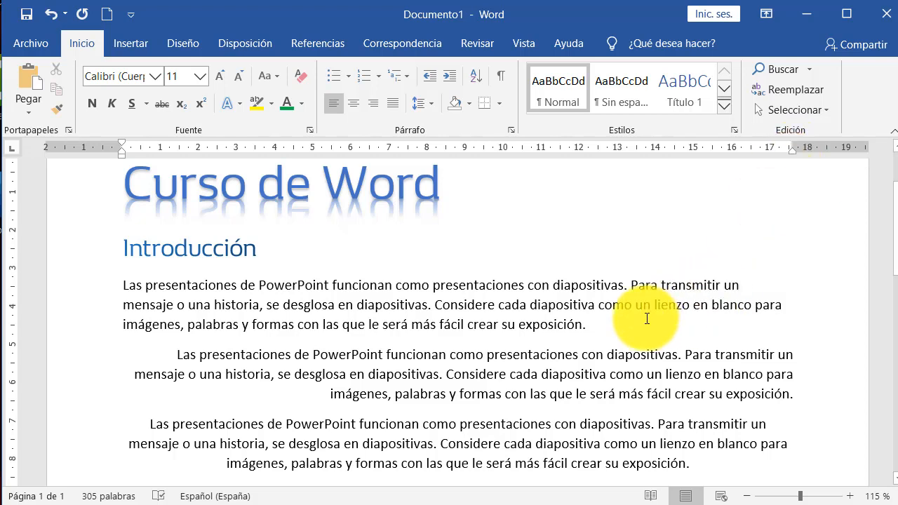
mouse_move(792, 151)
mouse_down()
mouse_move(712, 153)
mouse_move(791, 156)
mouse_up()
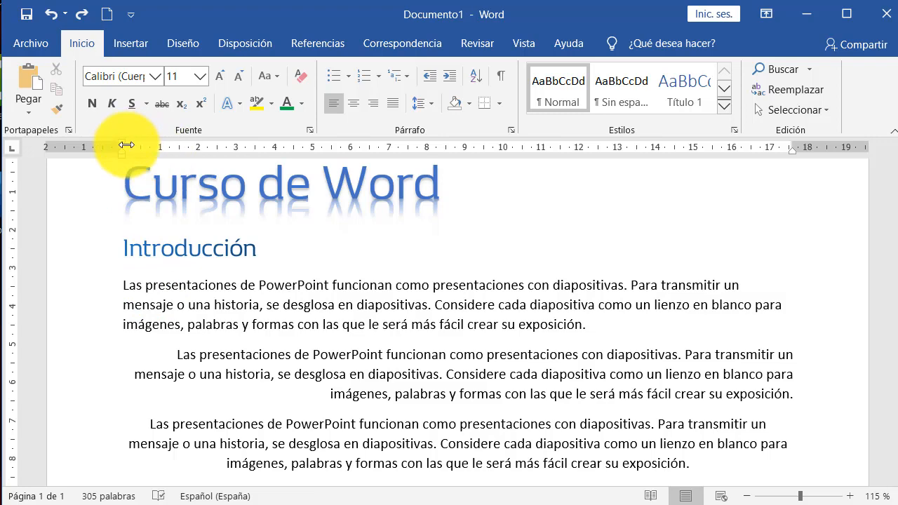
mouse_move(123, 143)
mouse_down()
mouse_move(219, 148)
mouse_move(123, 152)
mouse_up()
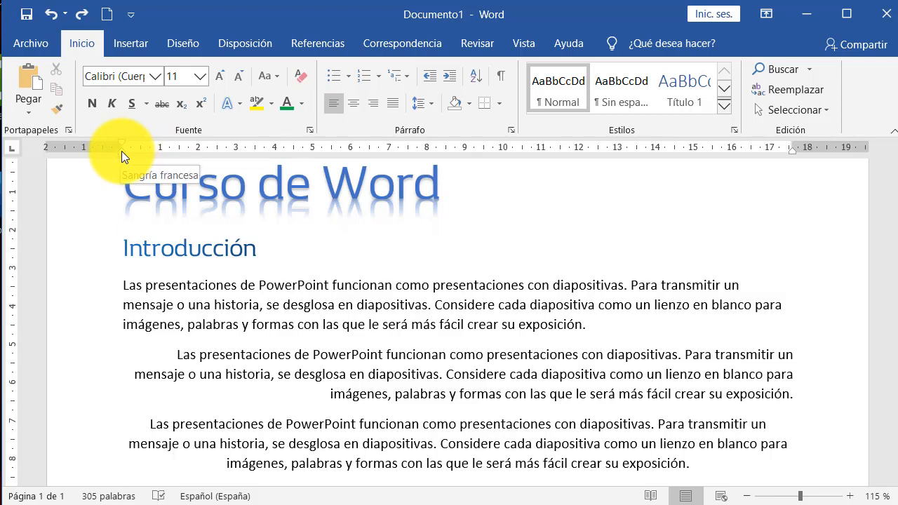
- Try hanging indents of about 1.25 cm and 0.75 cm on the first paragraph using the ruler, and return it to 0
mouse_move(120, 150)
mouse_down()
mouse_move(209, 155)
mouse_move(172, 162)
mouse_up()
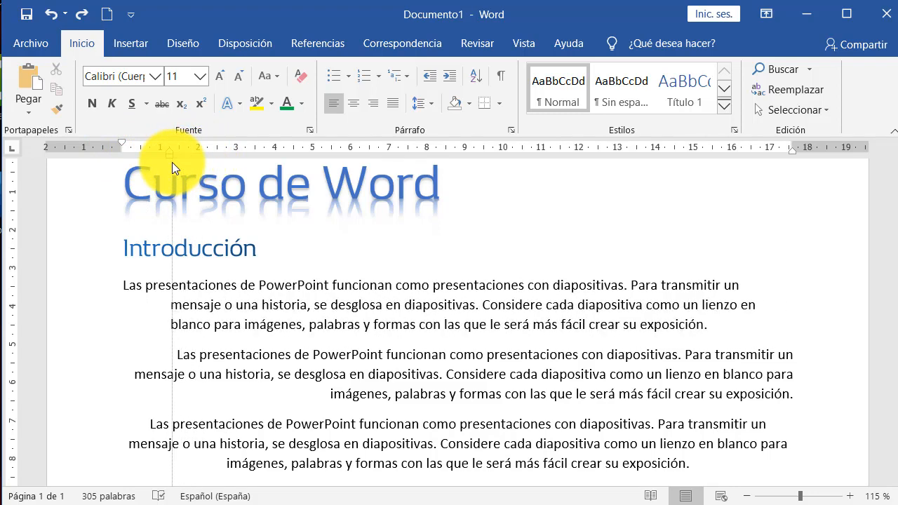
drag(172, 163, 155, 161)
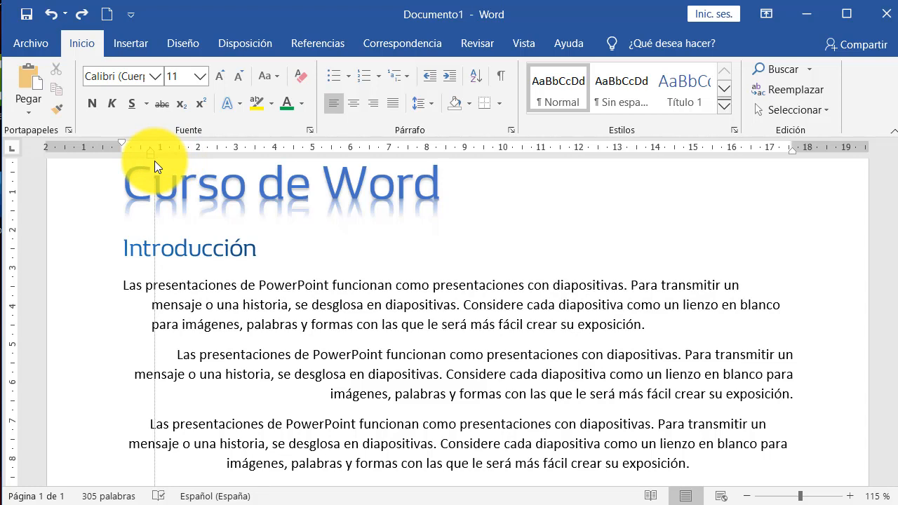
drag(155, 161, 122, 160)
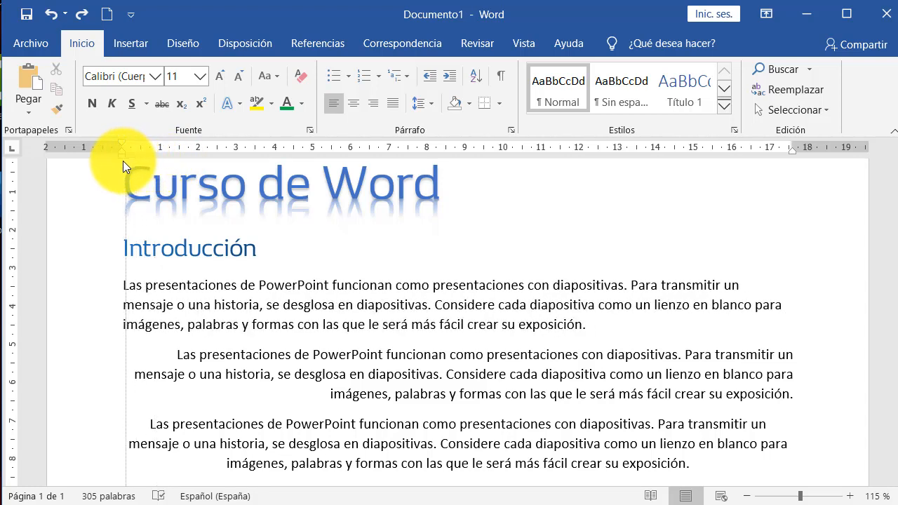
click(128, 286)
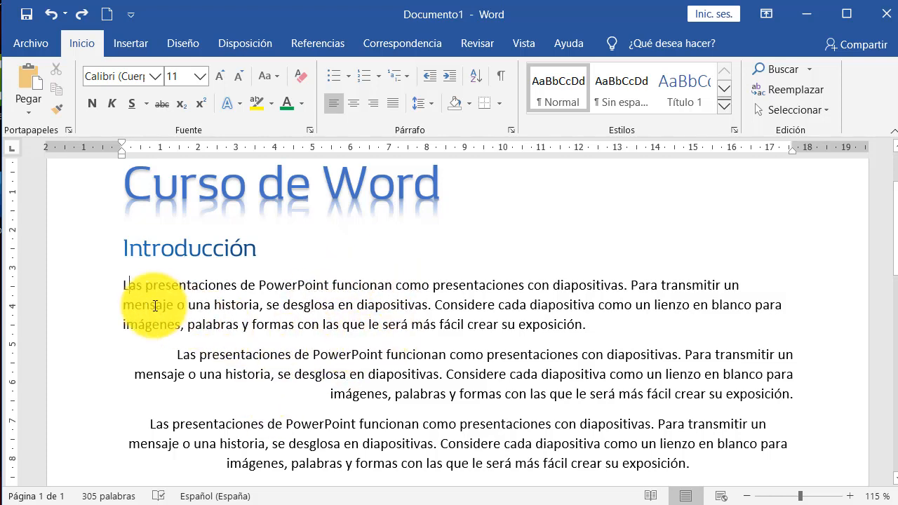
- Place the cursor at the start of the first paragraph and open Teclado en pantalla by searching Windows for "tecl"
click(123, 285)
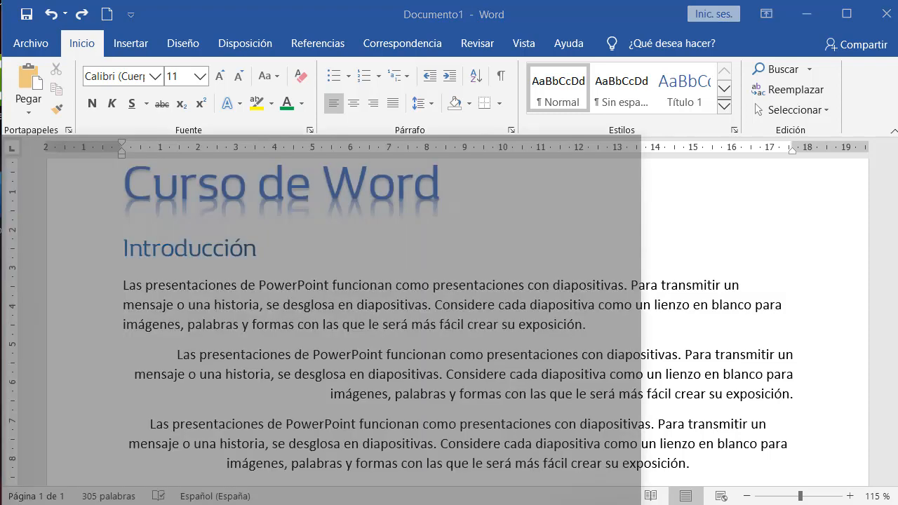
text(tecl)
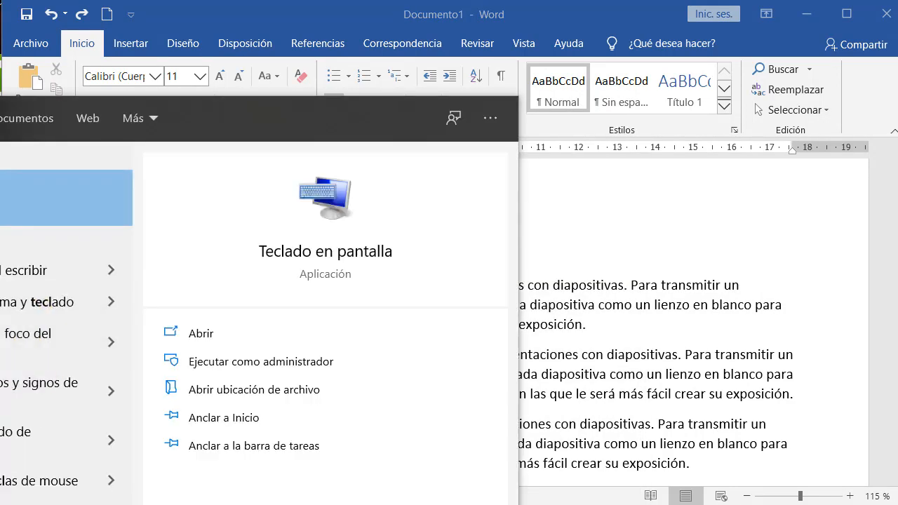
click(8, 200)
double_click(377, 21)
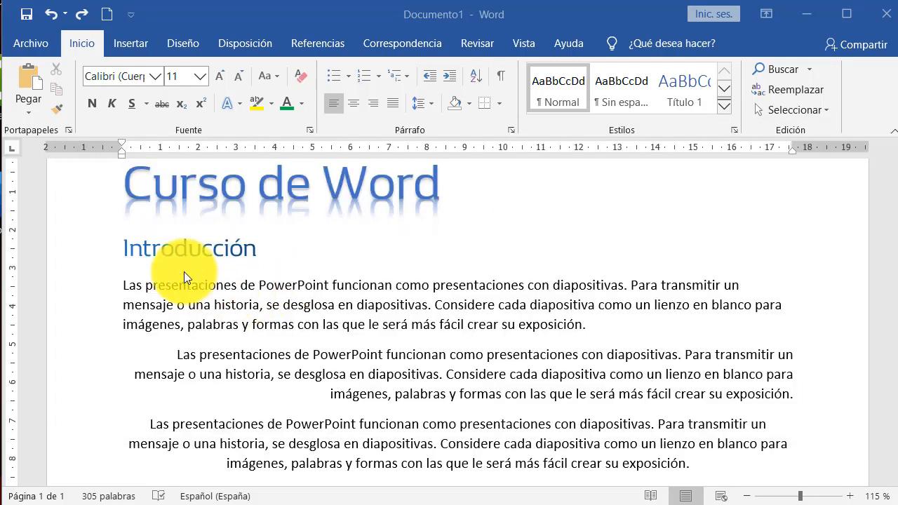
- Indent the first line of the first paragraph by about 1.25 cm with a tab, and remove that indent
click(124, 289)
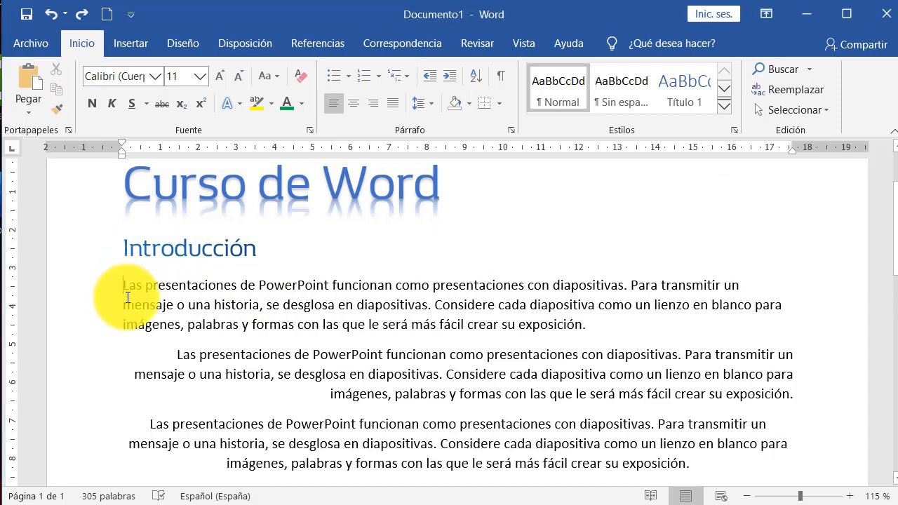
key(Tab)
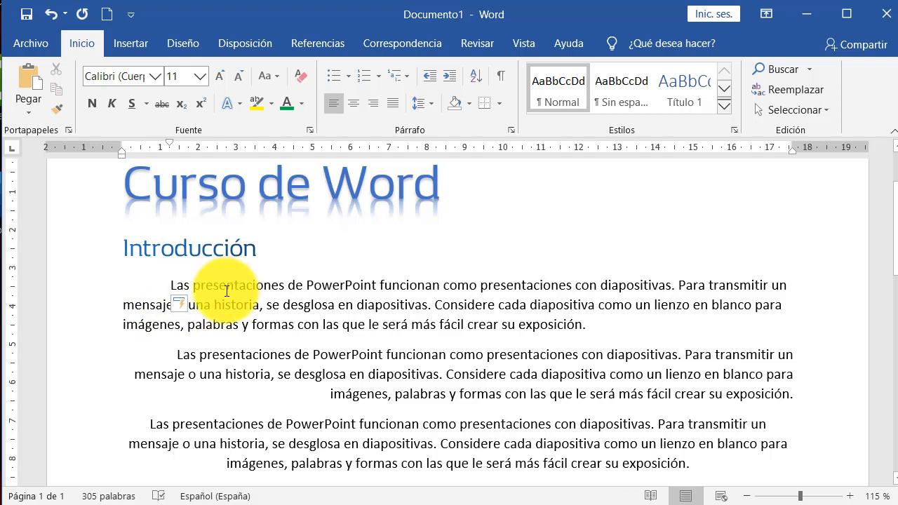
key(BackSpace)
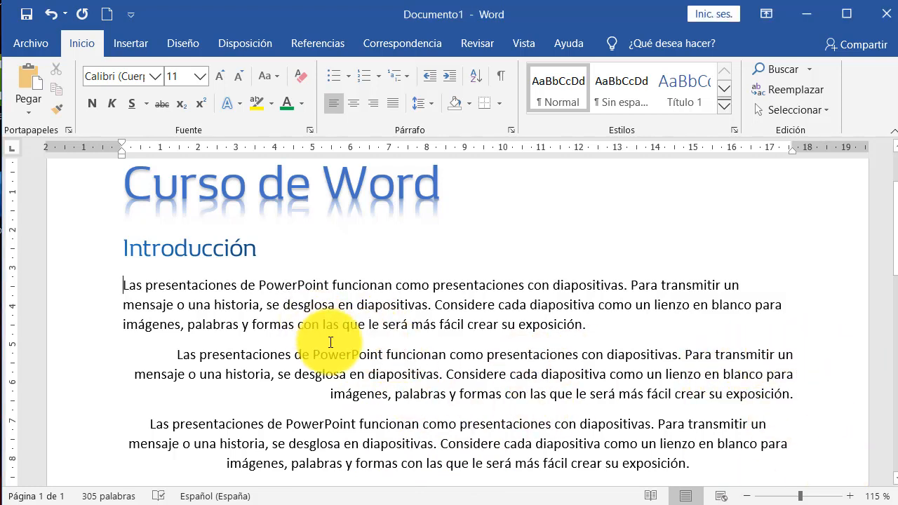
- Review the second paragraph and the coloured paragraphs, and place the cursor in the blue one to see its ruler indents
click(383, 355)
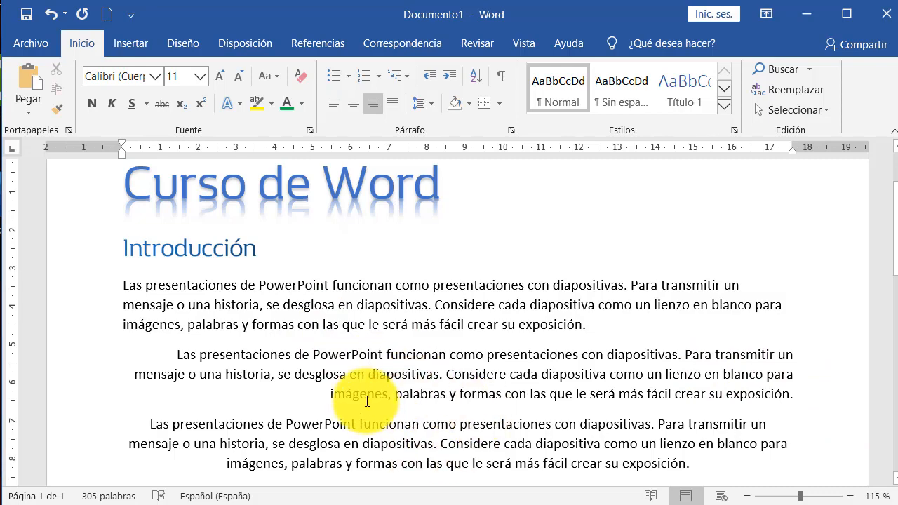
scroll(359, 385, down, 1)
scroll(359, 385, down, 4)
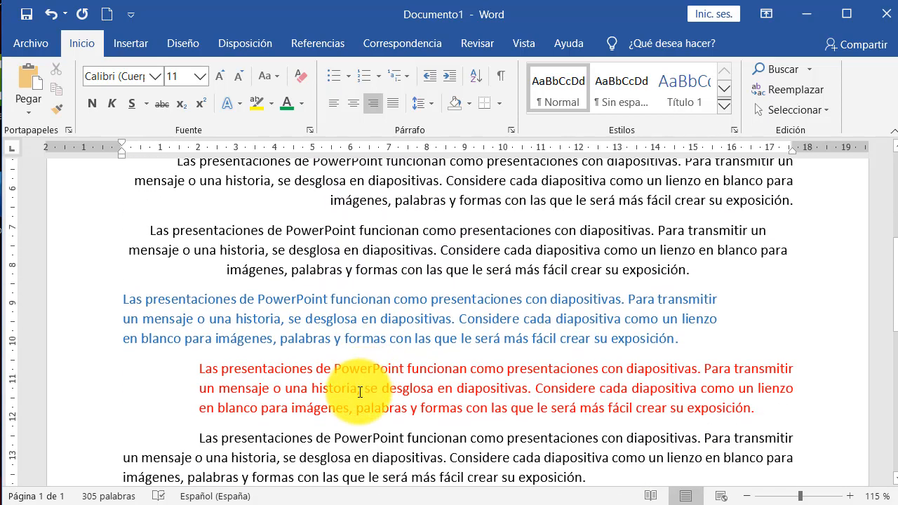
scroll(365, 398, down, 1)
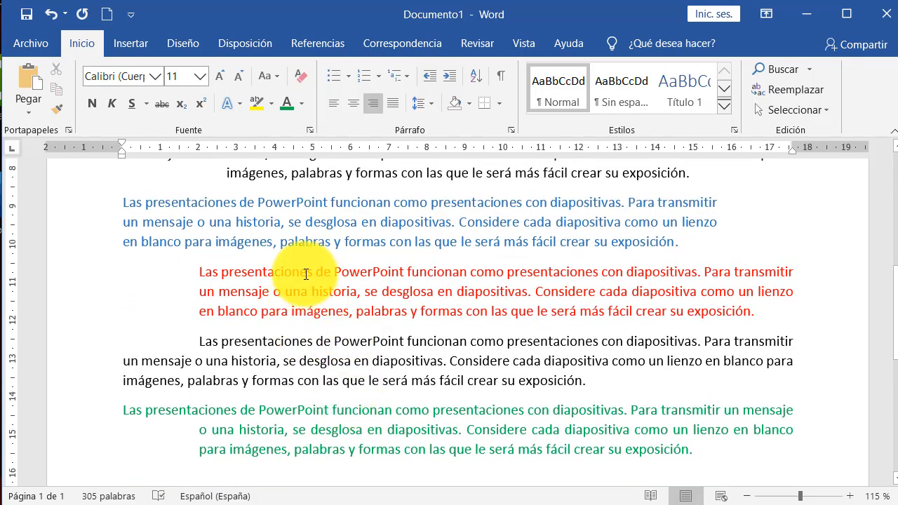
click(294, 235)
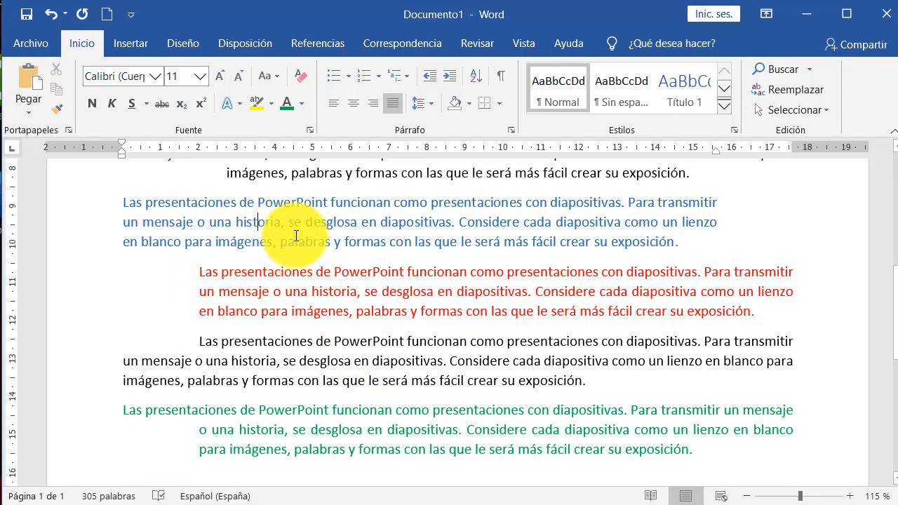
- Place the cursor in the red paragraph to check its ruler indents, and highlight its full text
click(274, 272)
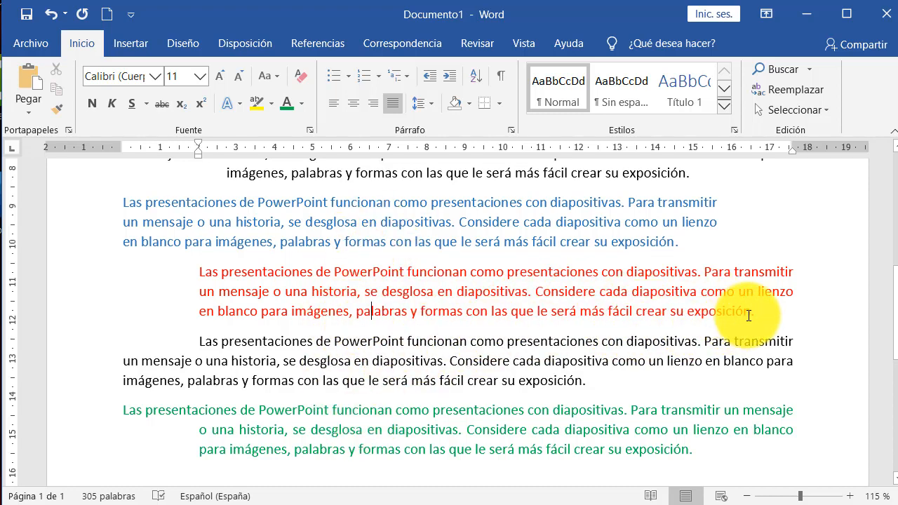
drag(754, 311, 211, 279)
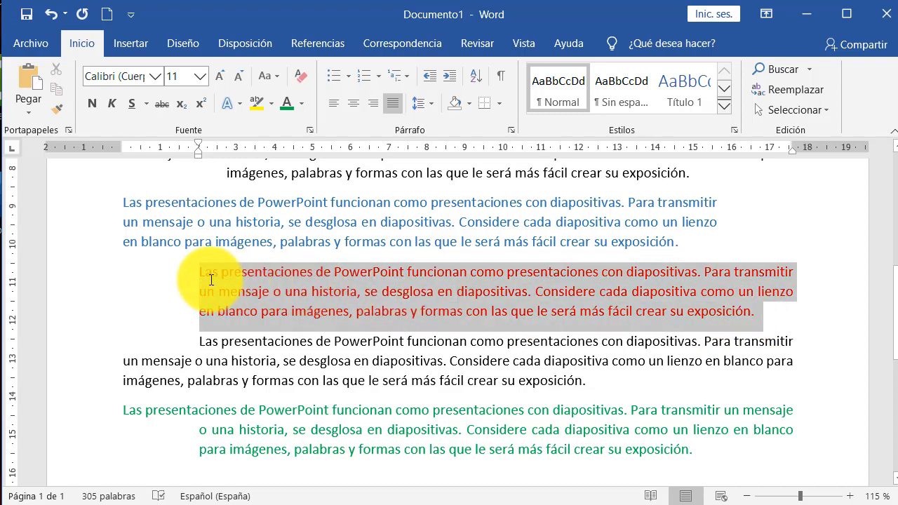
click(273, 292)
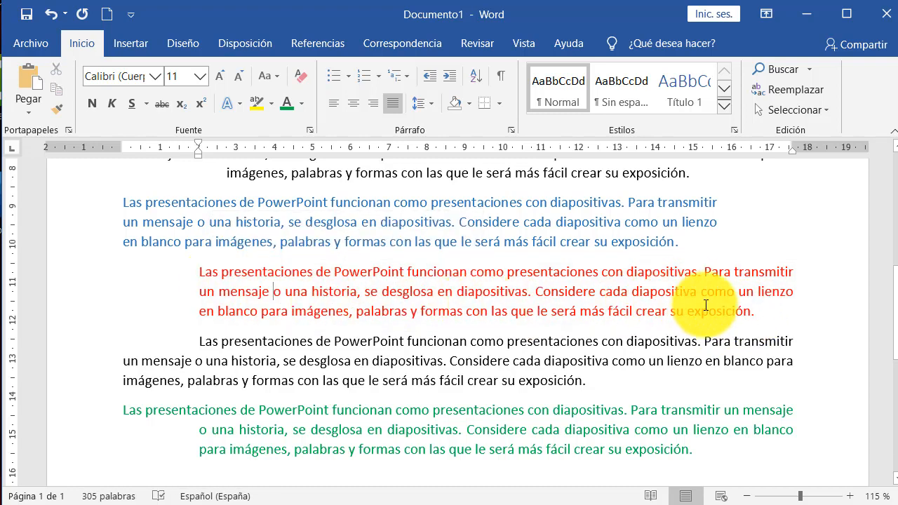
drag(756, 311, 204, 269)
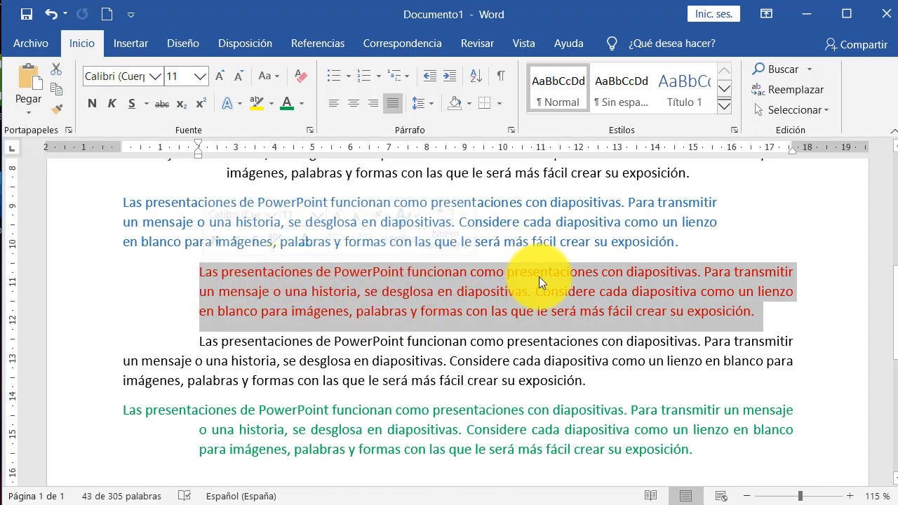
click(323, 292)
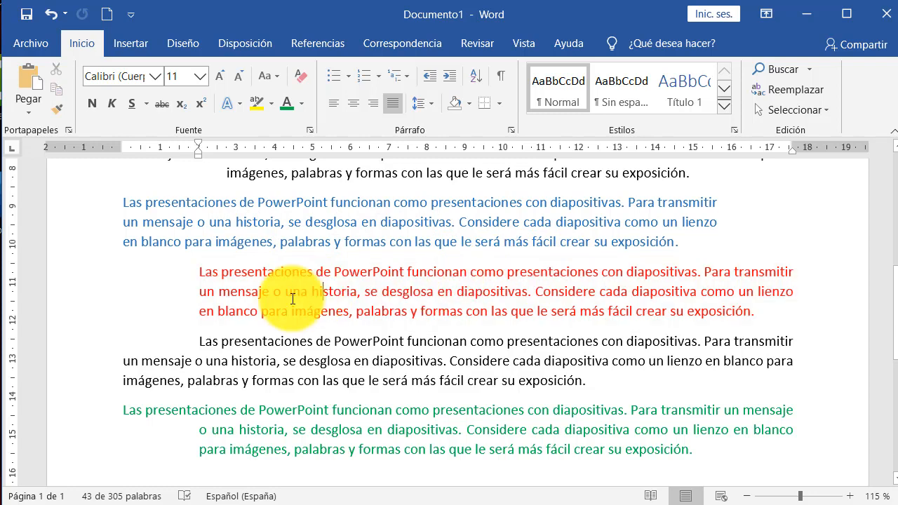
click(202, 274)
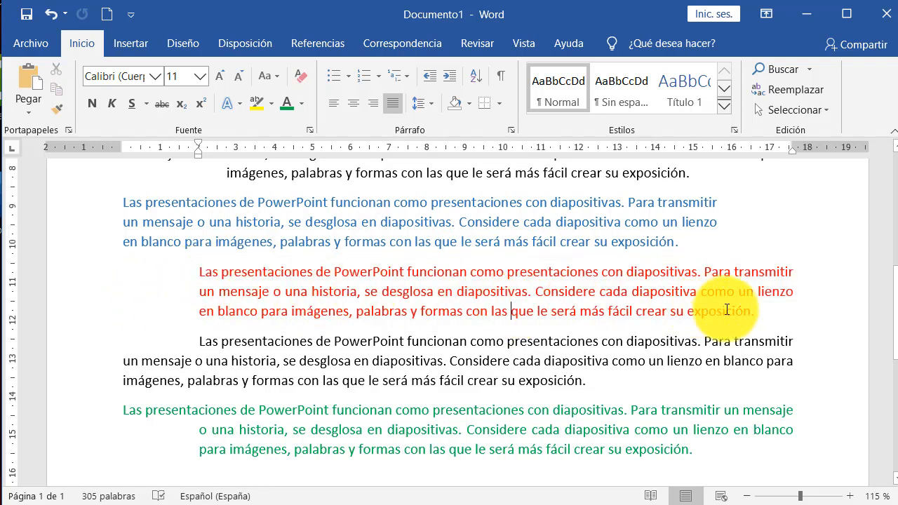
shift+click(755, 310)
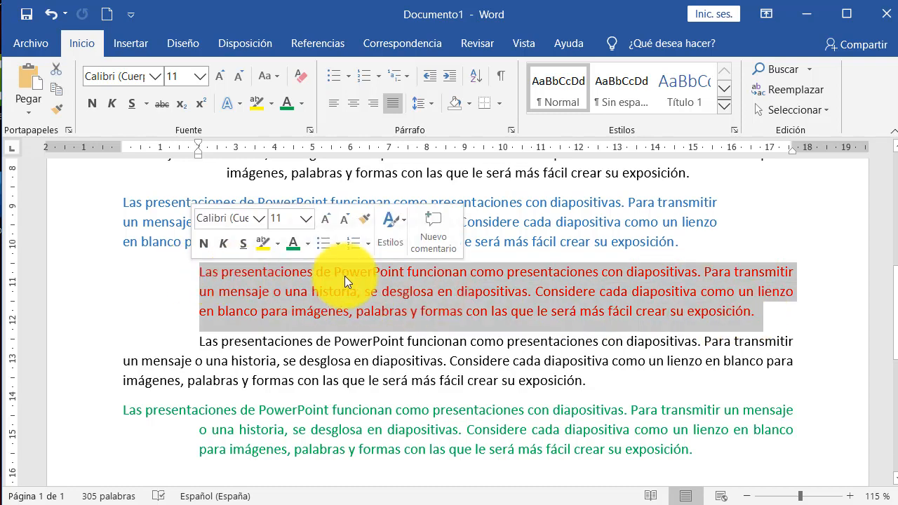
- Try separating the red paragraph with an empty line before and after it, and undo both insertions
click(681, 261)
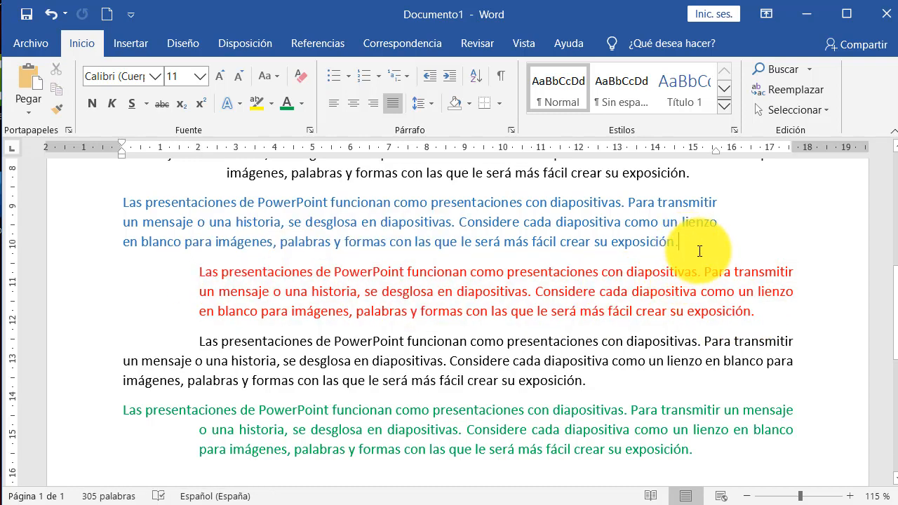
key(Return)
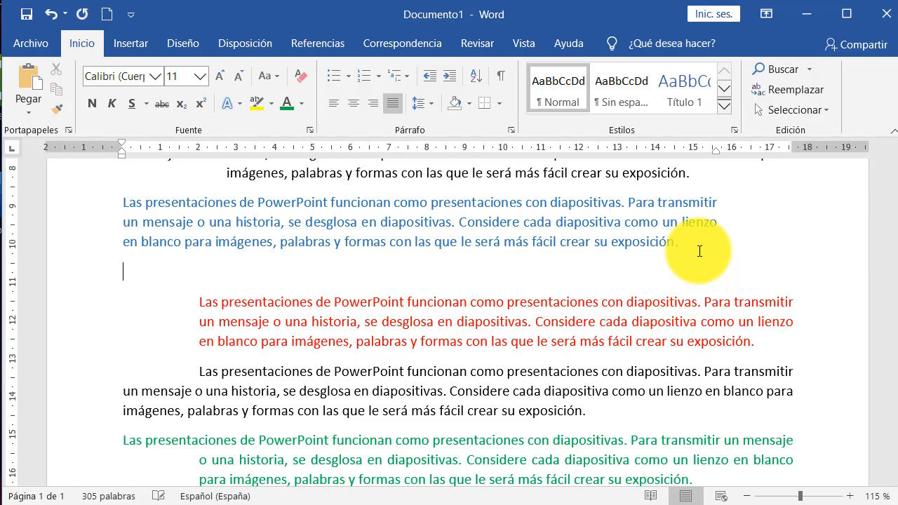
click(773, 336)
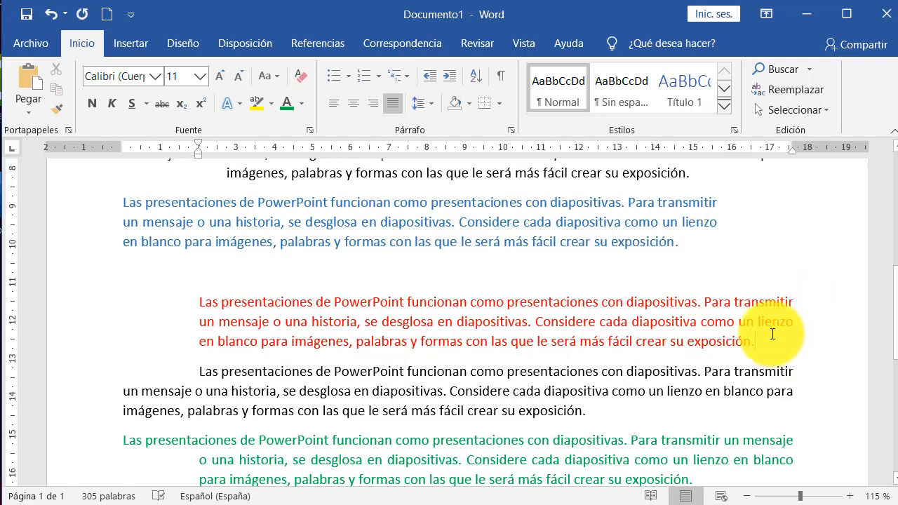
key(Return)
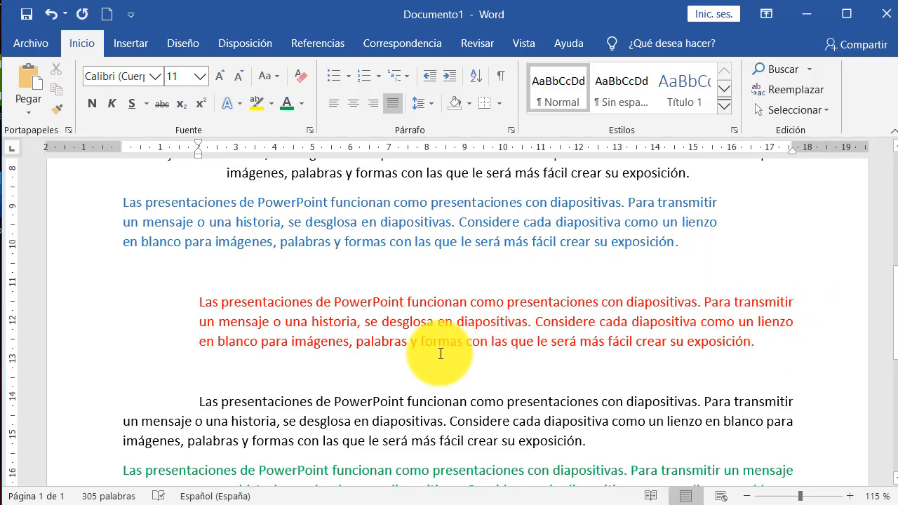
key(ctrl+z)
key(ctrl+z)
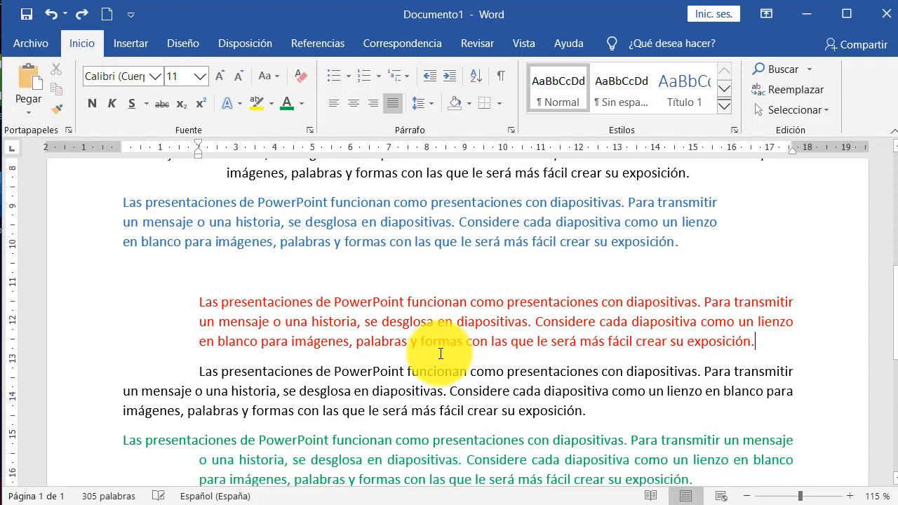
- Select the whole red paragraph and set its spacing before (Anterior) to 18 pt in the paragraph settings
click(357, 291)
drag(755, 311, 167, 278)
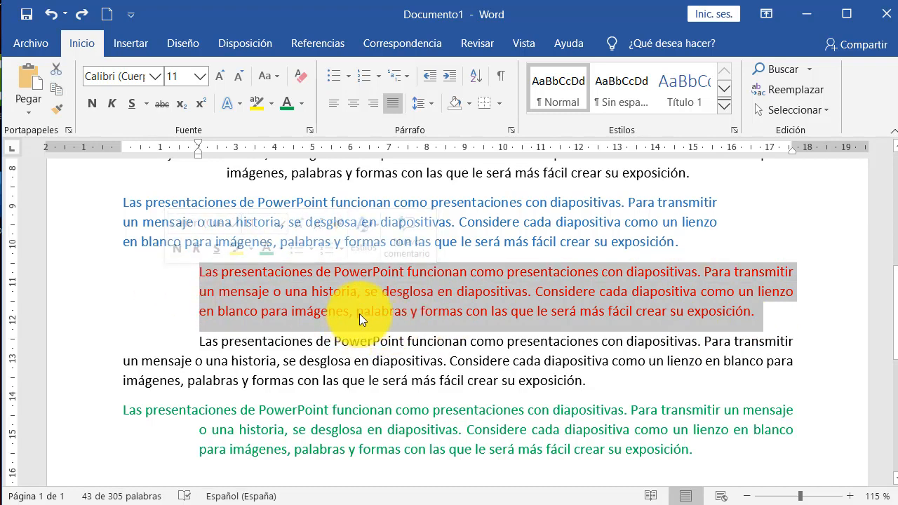
click(513, 128)
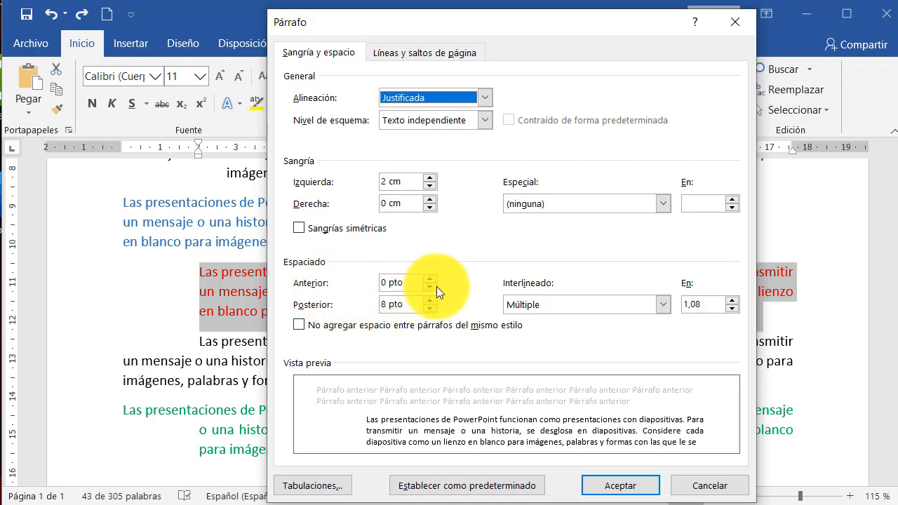
drag(454, 26, 652, 24)
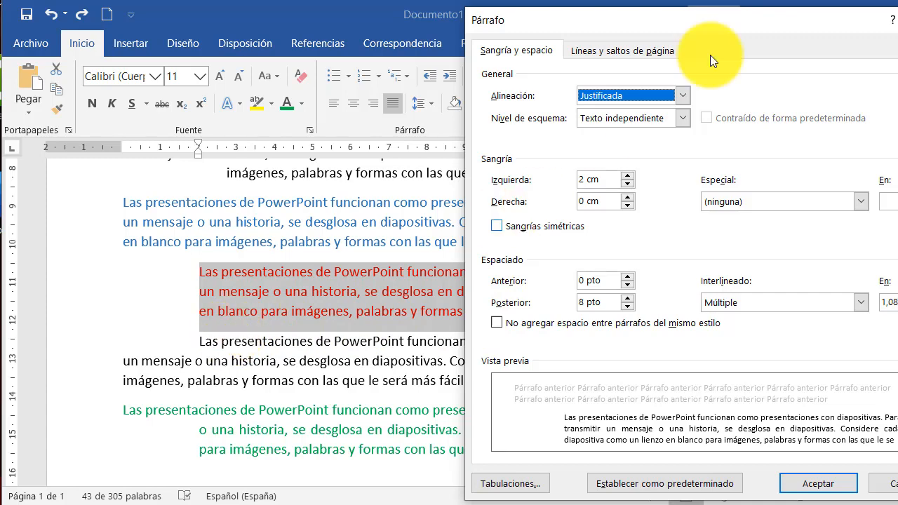
drag(623, 29, 796, 24)
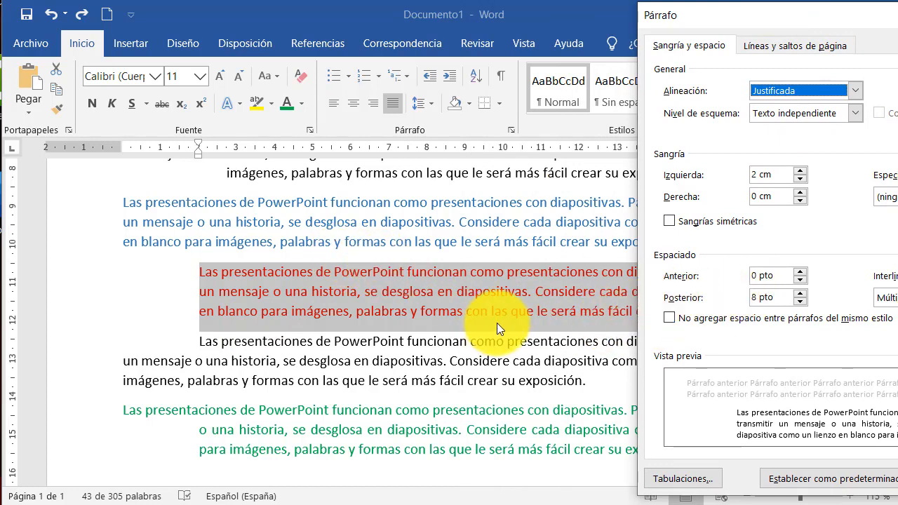
drag(805, 19, 573, 21)
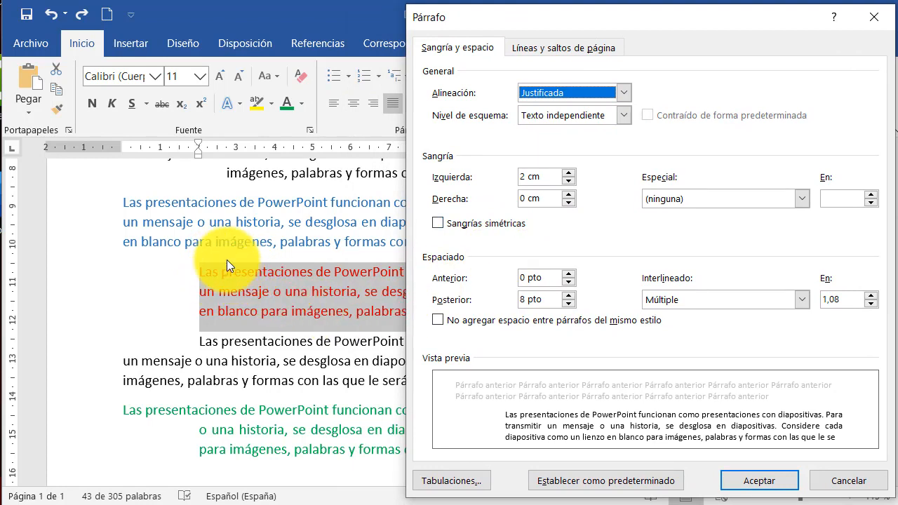
click(570, 276)
click(570, 275)
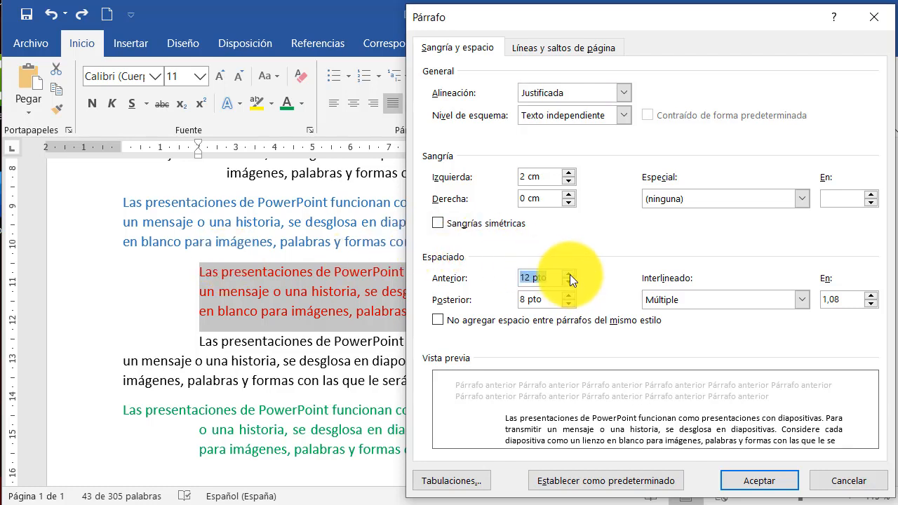
click(570, 275)
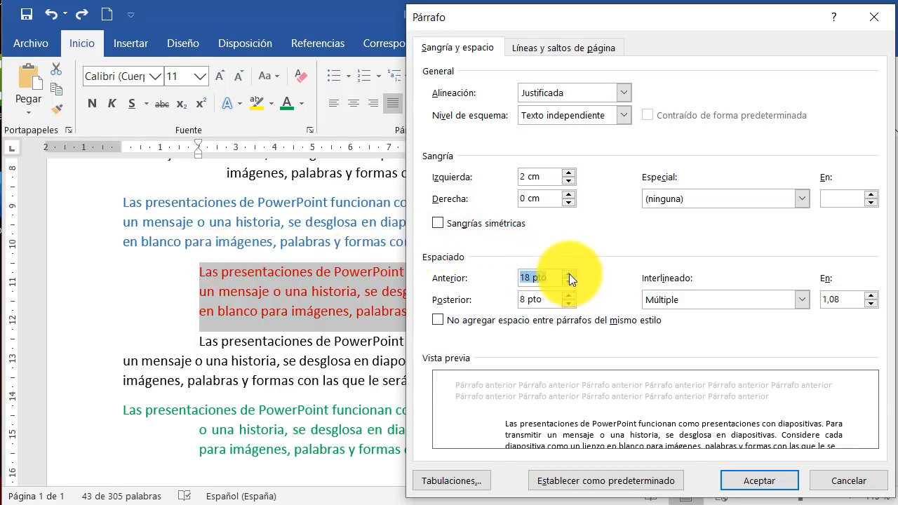
- Set the red paragraph's spacing after (Posterior) to 18 pt and apply the paragraph settings
click(528, 300)
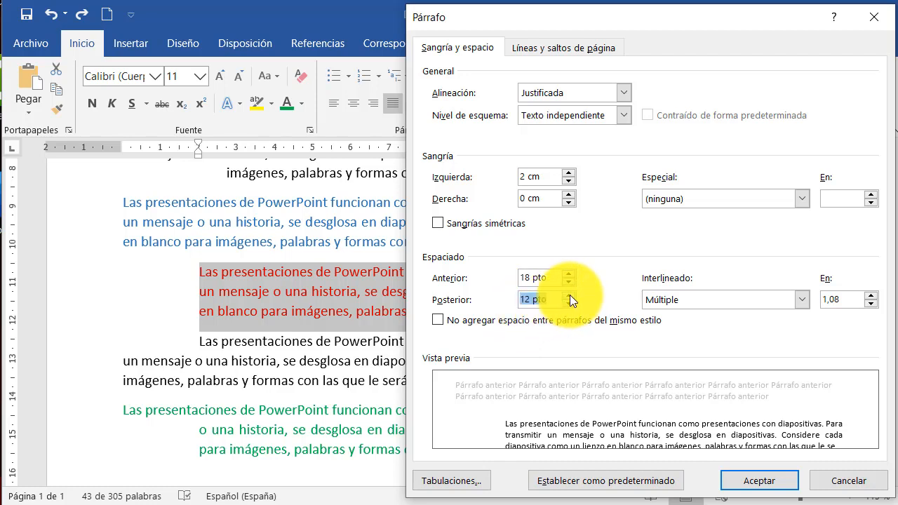
click(570, 294)
click(570, 294)
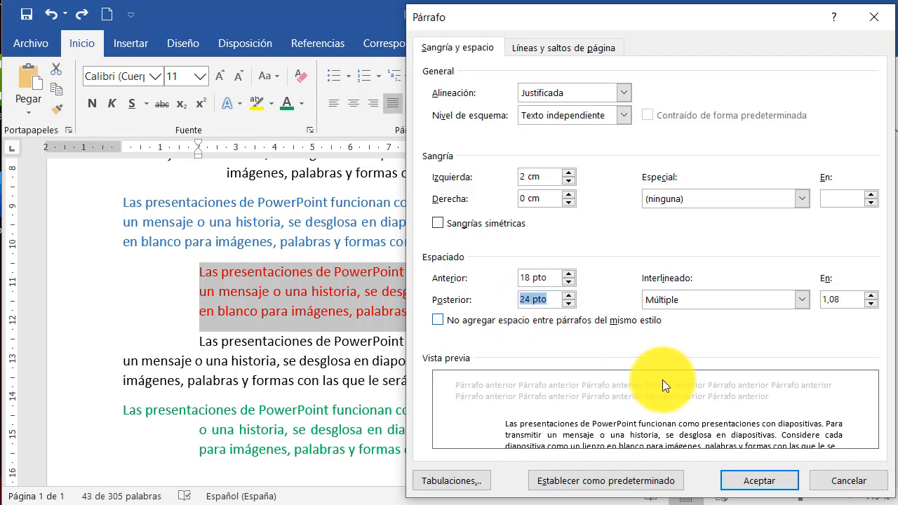
click(570, 304)
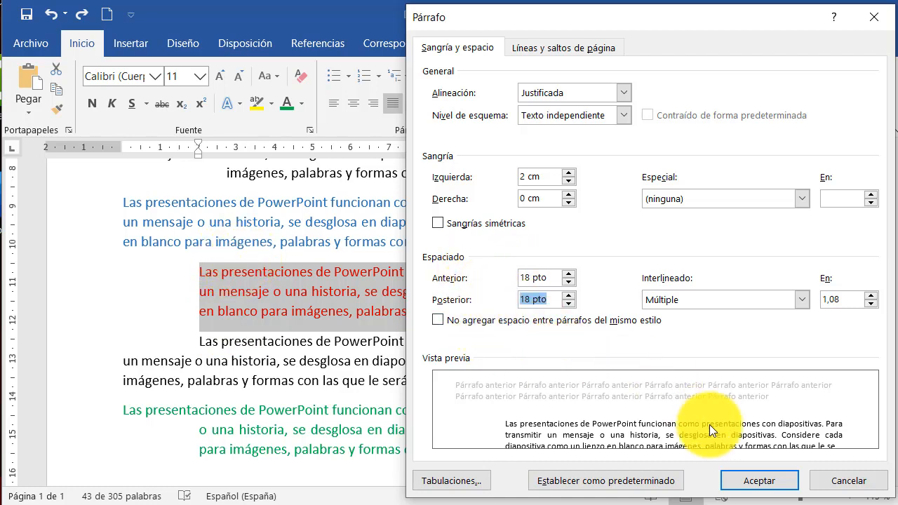
click(746, 480)
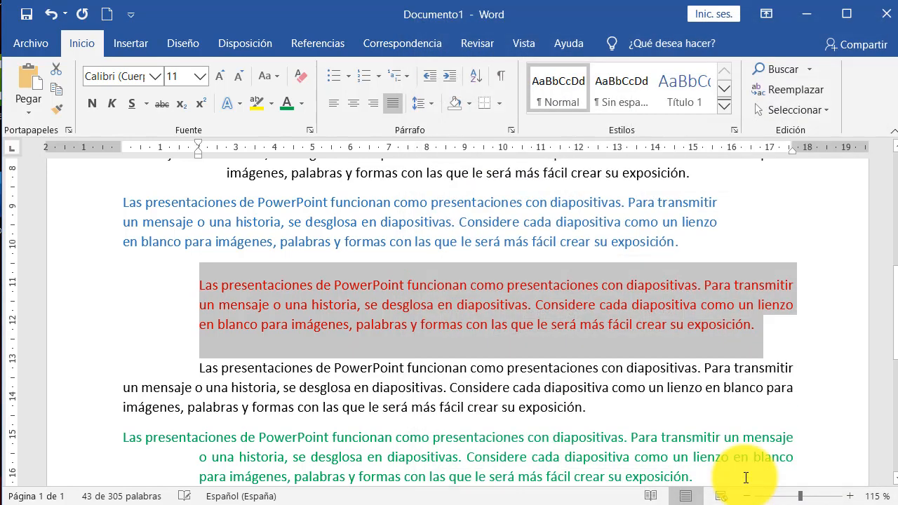
- Reselect the red paragraph and increase its spacing before and after to 24 pt each
click(320, 316)
drag(776, 324, 201, 280)
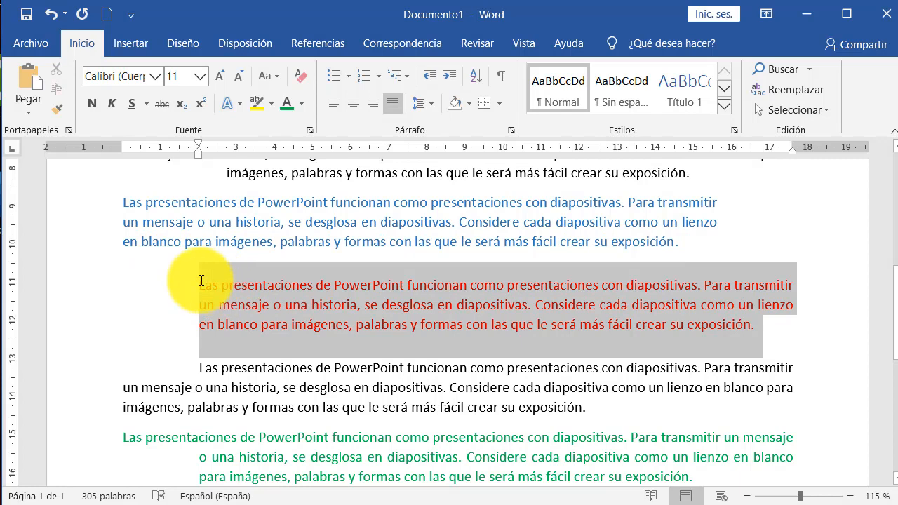
drag(752, 327, 186, 271)
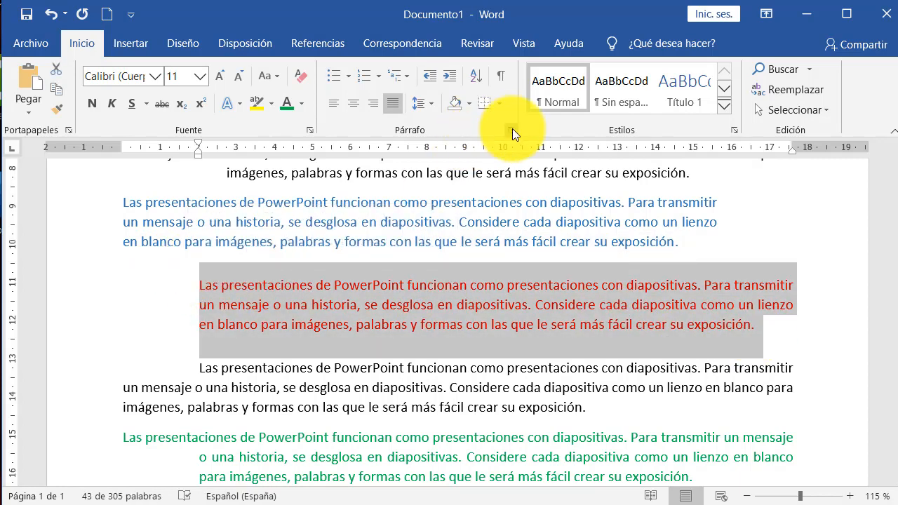
click(512, 130)
click(569, 274)
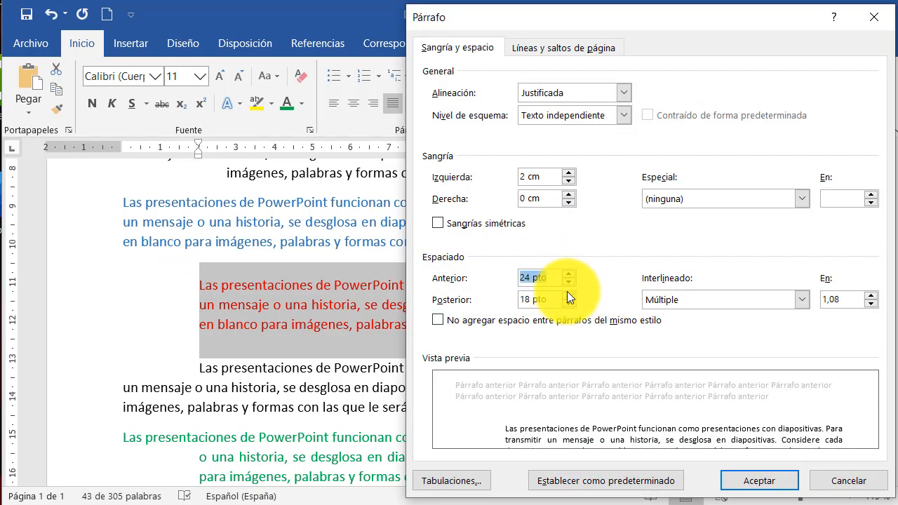
click(569, 295)
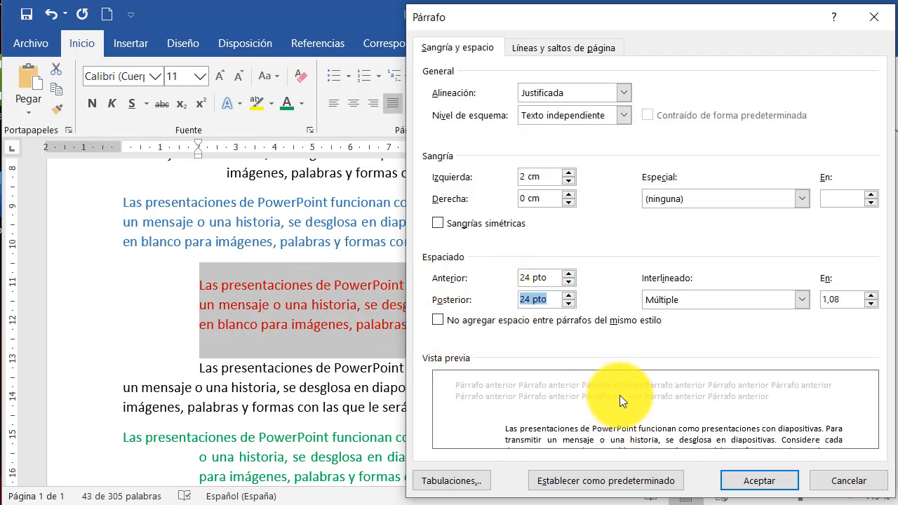
click(754, 482)
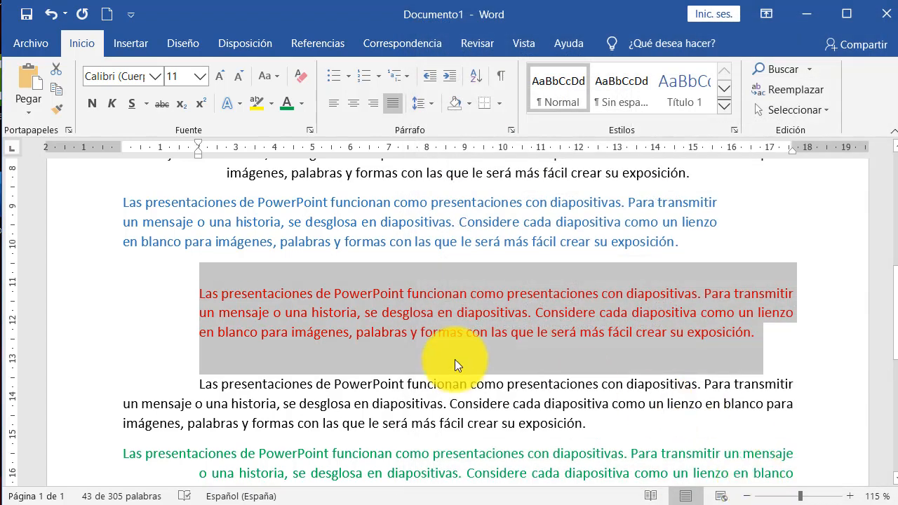
- Examine the spacing above and below the red paragraph in relation to the neighbouring paragraphs
click(419, 333)
scroll(458, 343, down, 1)
scroll(467, 395, up, 1)
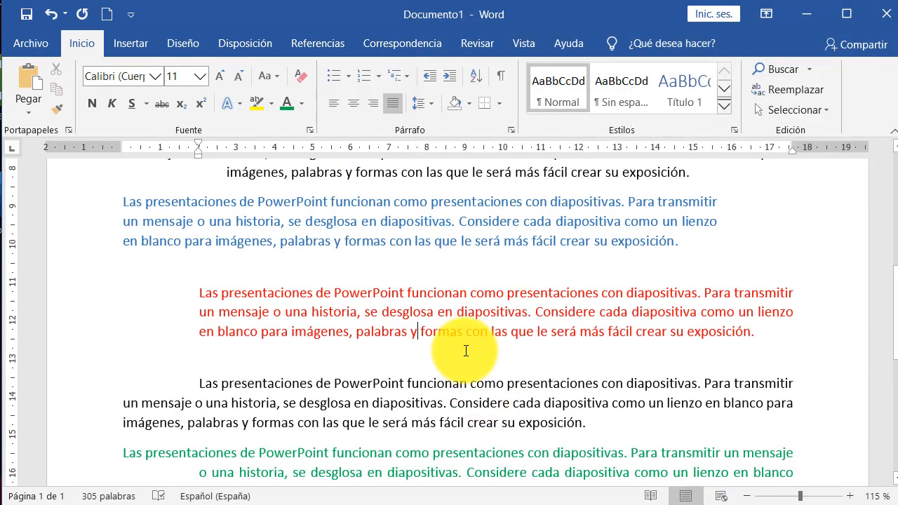
drag(768, 333, 213, 287)
click(259, 311)
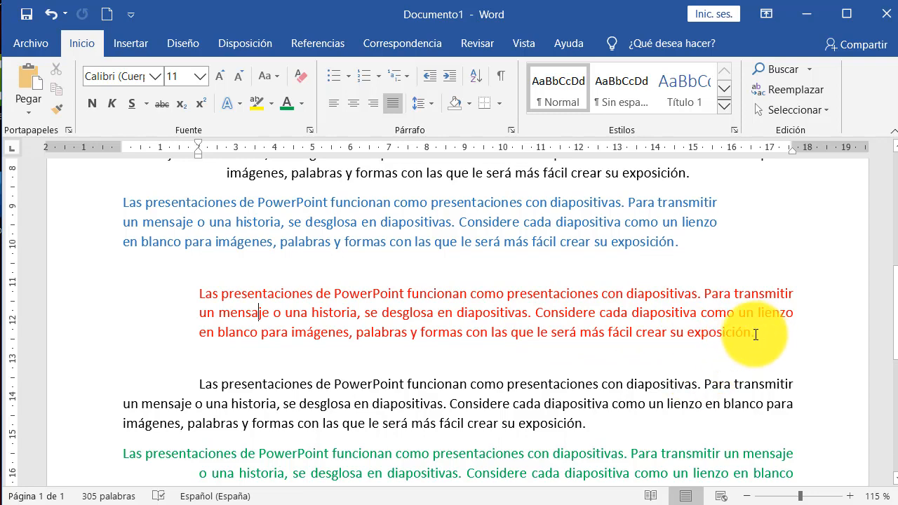
drag(755, 335, 200, 300)
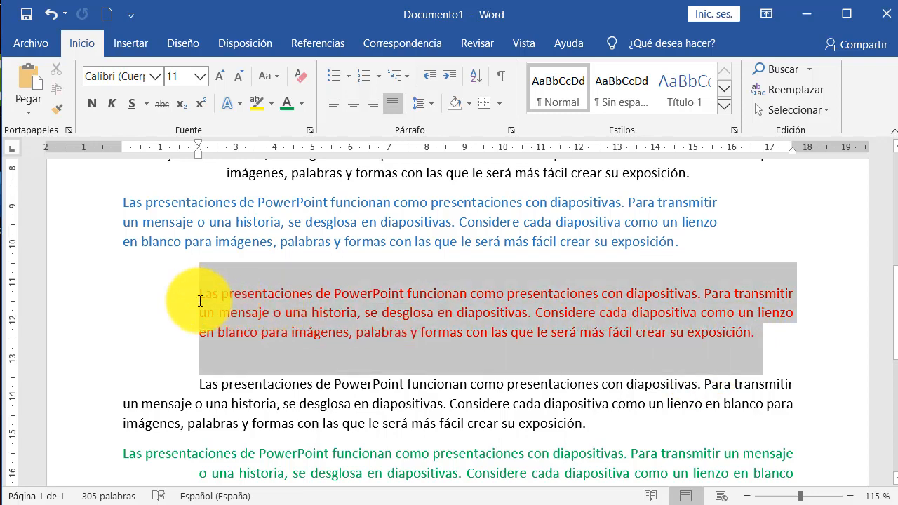
click(281, 313)
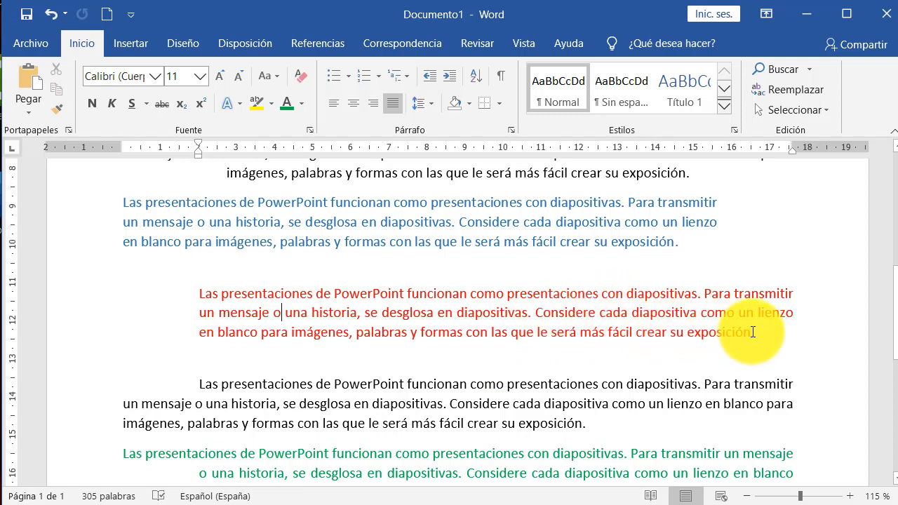
mouse_move(753, 332)
mouse_down()
mouse_move(511, 311)
mouse_move(327, 311)
mouse_move(192, 293)
mouse_up()
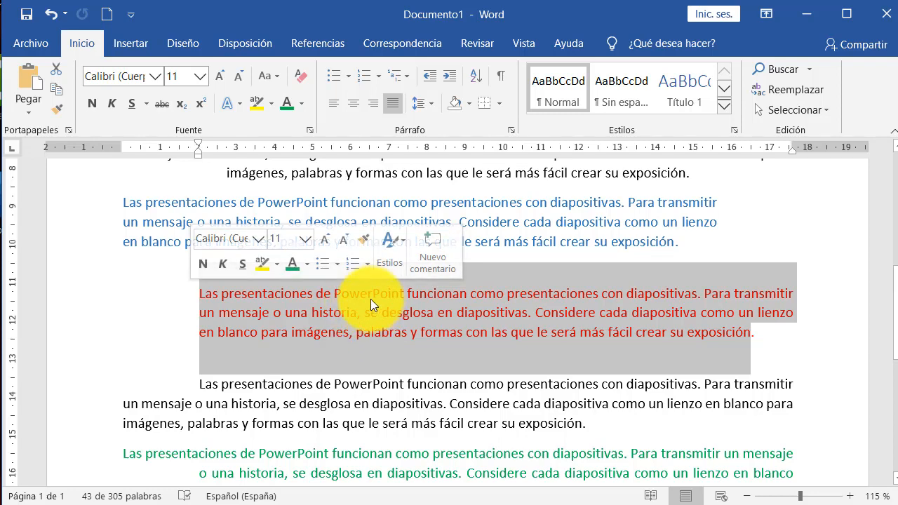
click(383, 312)
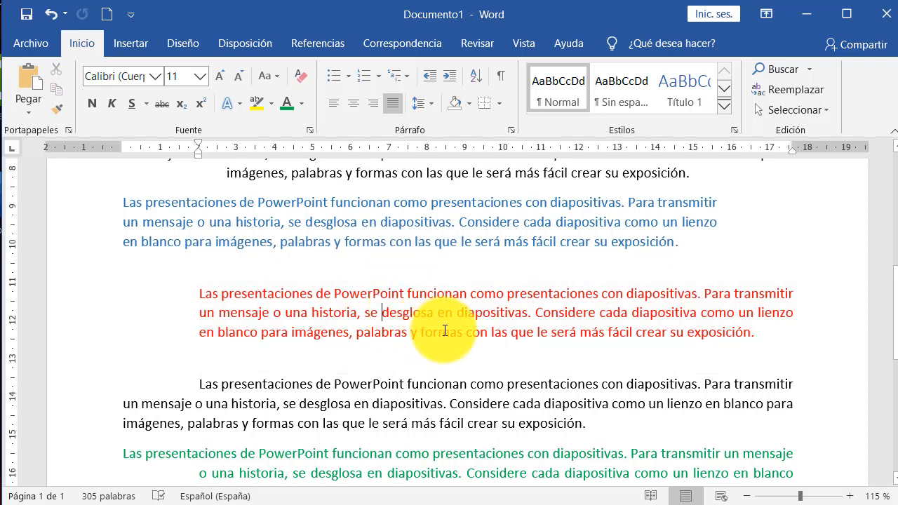
drag(760, 335, 211, 297)
click(336, 312)
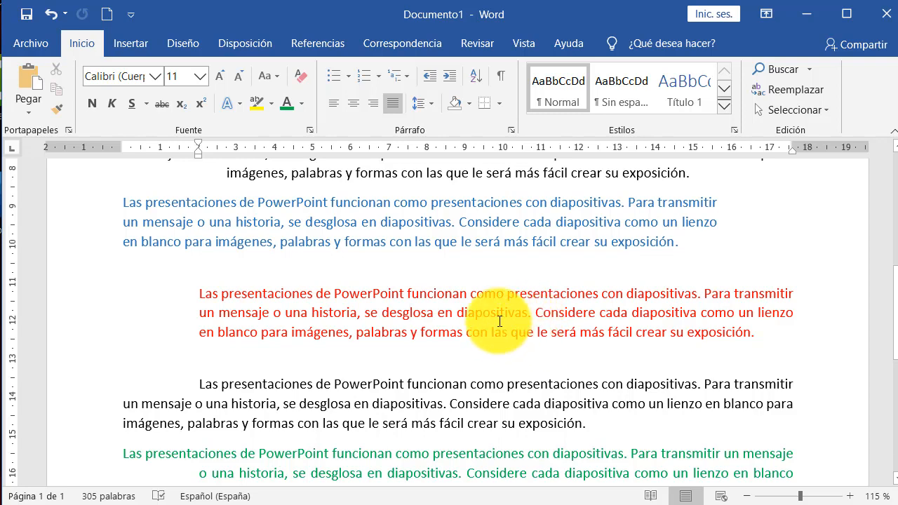
key(ctrl+e)
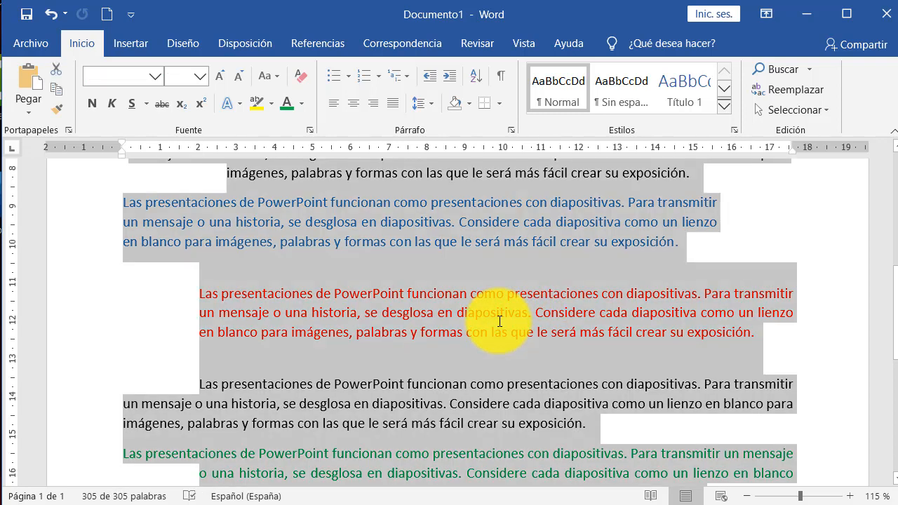
click(513, 311)
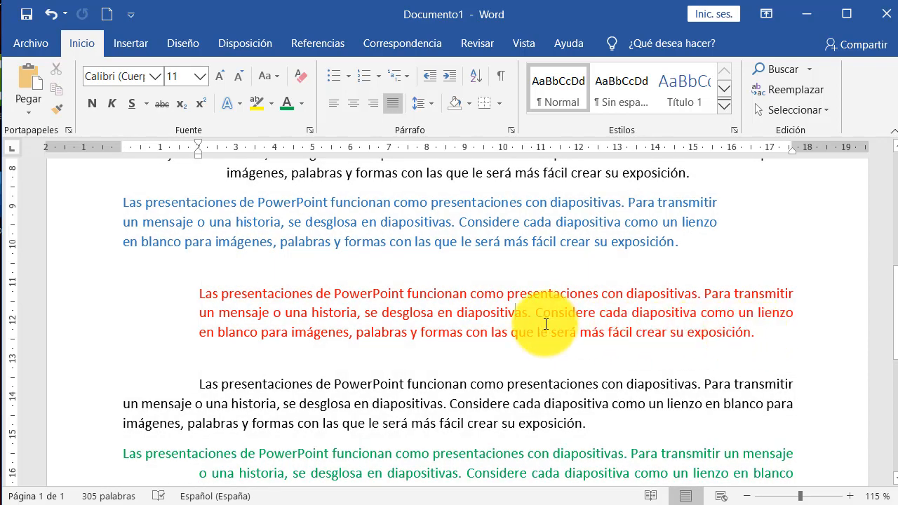
drag(757, 333, 201, 301)
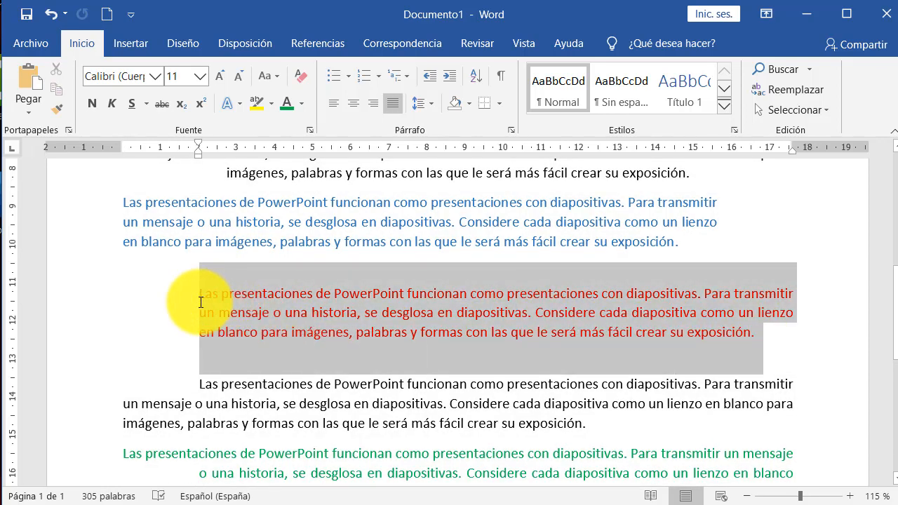
- Try the Mínimo line spacing (Interlineado) at 10 pt in the red paragraph's settings
click(347, 312)
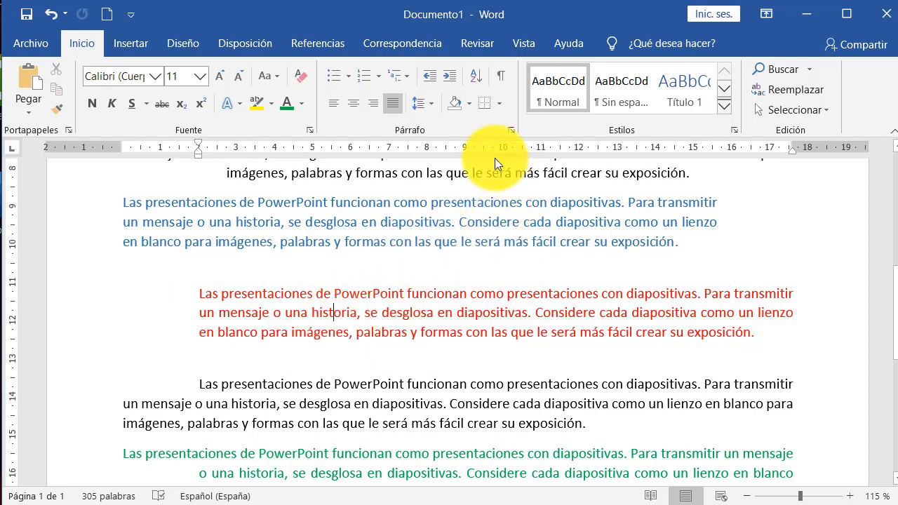
click(511, 130)
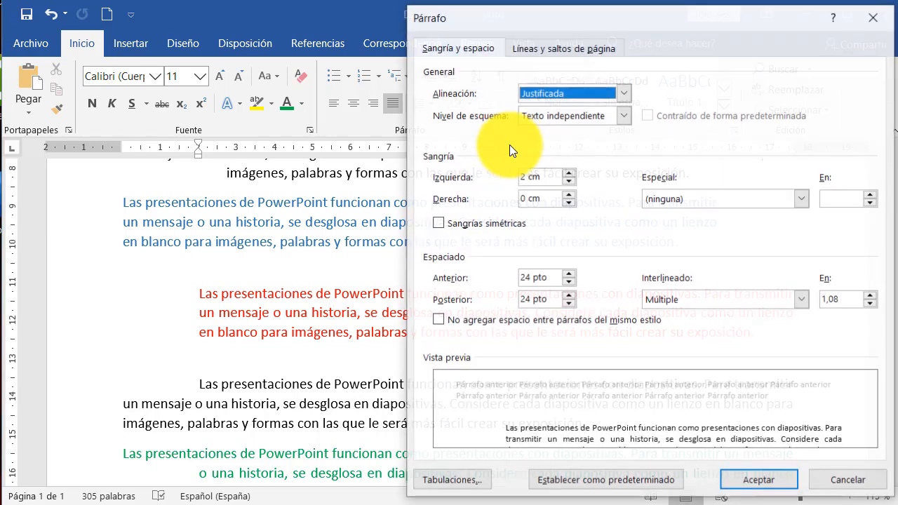
click(661, 303)
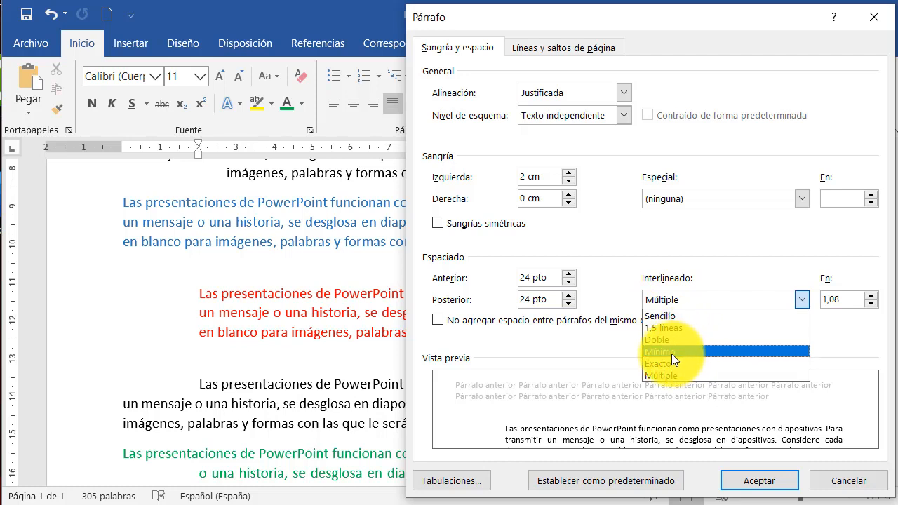
click(671, 352)
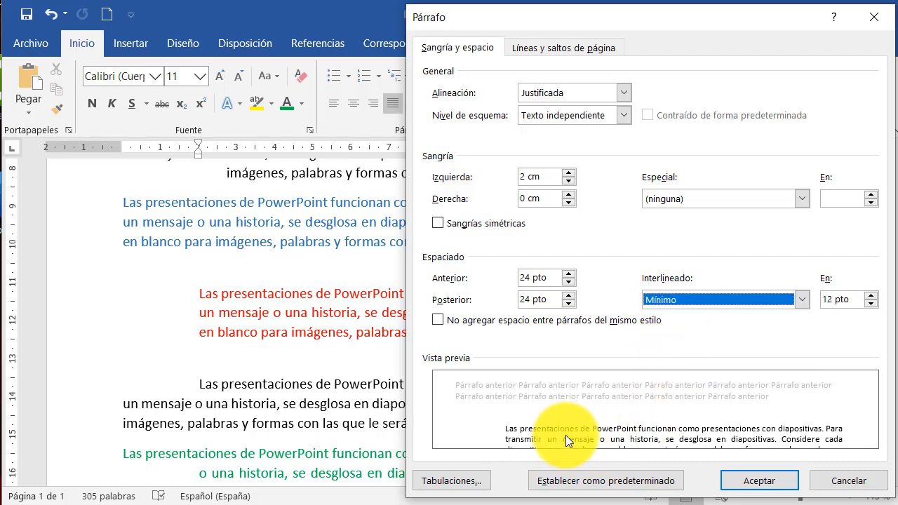
click(872, 306)
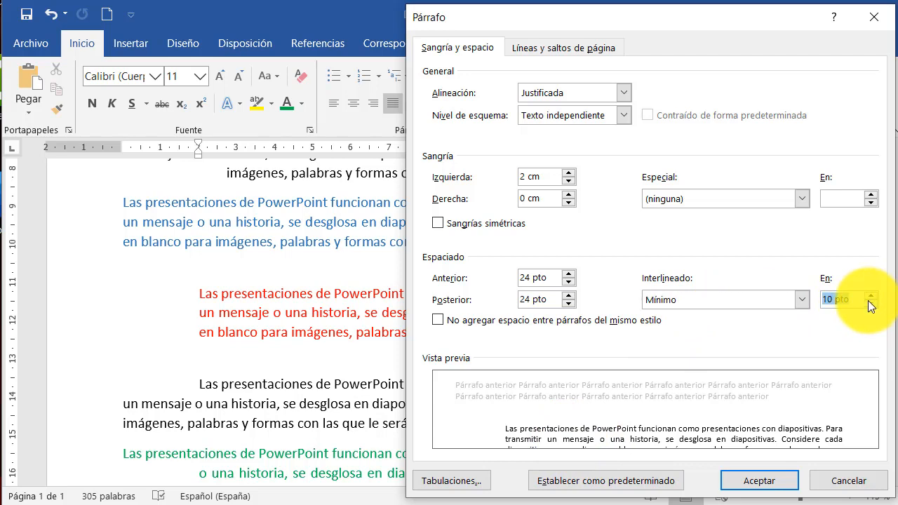
click(802, 299)
click(831, 280)
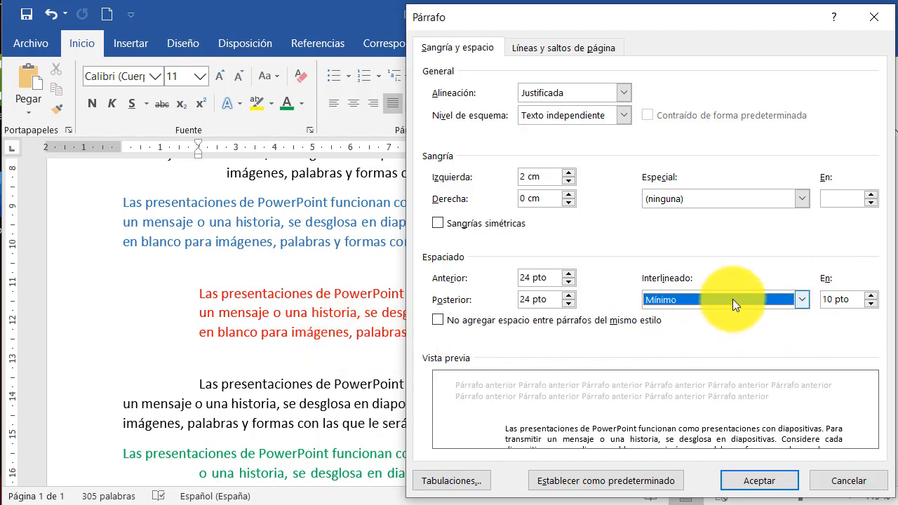
- Set the red paragraph's line spacing (Interlineado) to 1,5 líneas and apply the paragraph settings
click(802, 300)
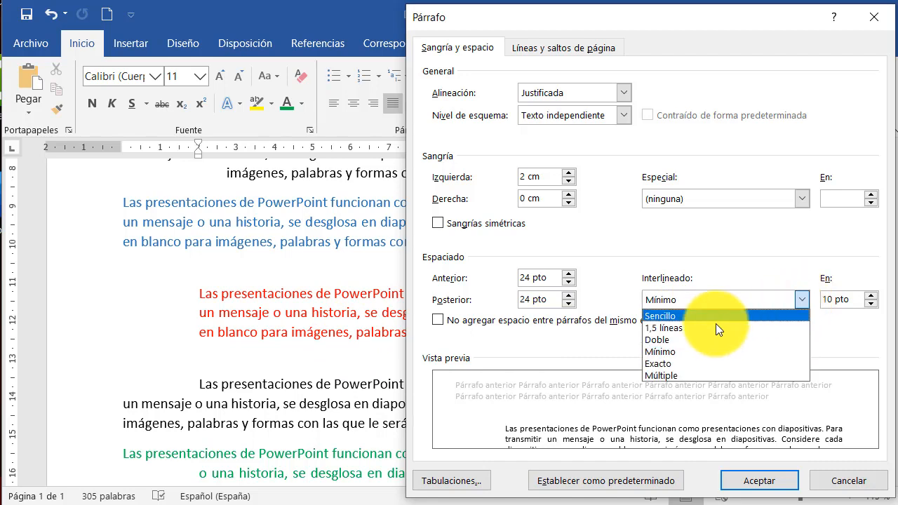
click(696, 328)
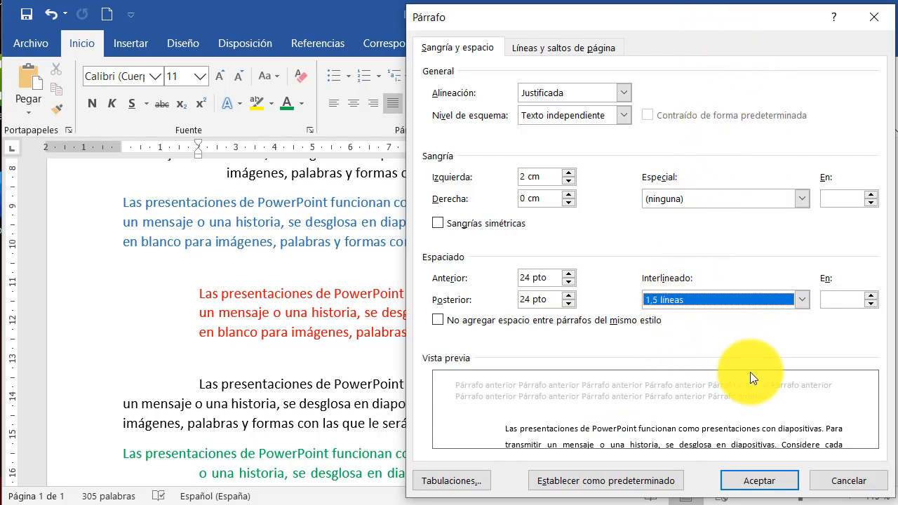
click(749, 483)
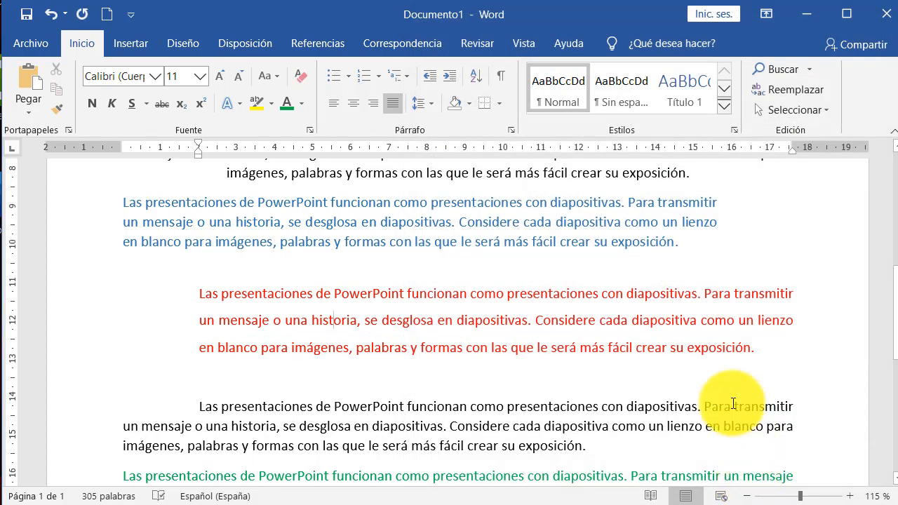
- Examine the red paragraph's line spacing and the rest of the page below the green paragraph
click(622, 330)
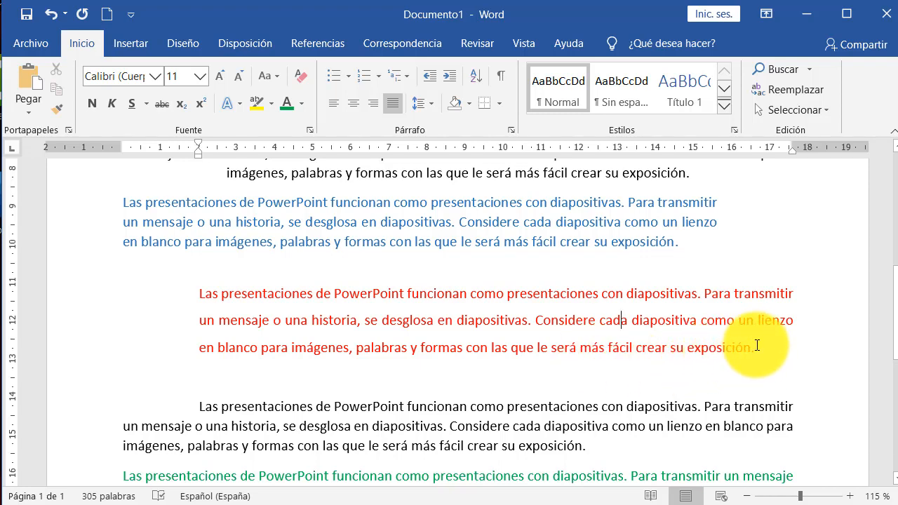
drag(757, 345, 187, 305)
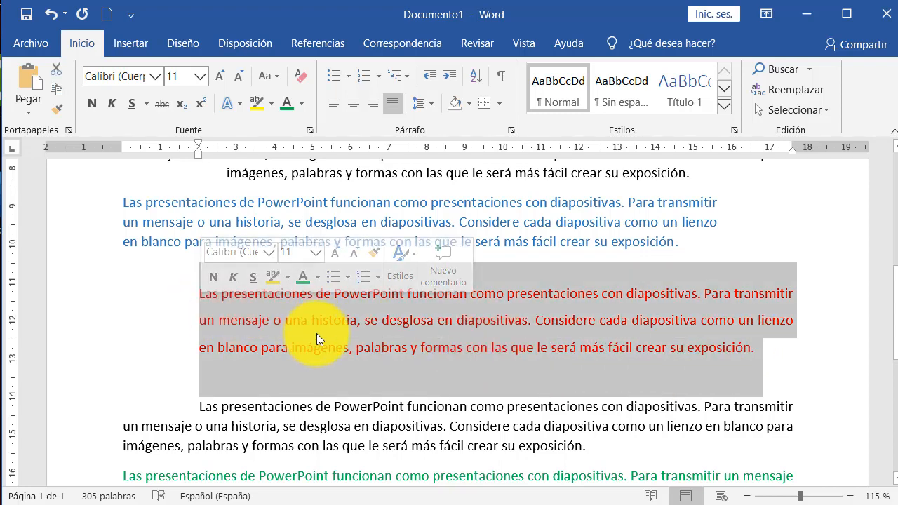
click(323, 340)
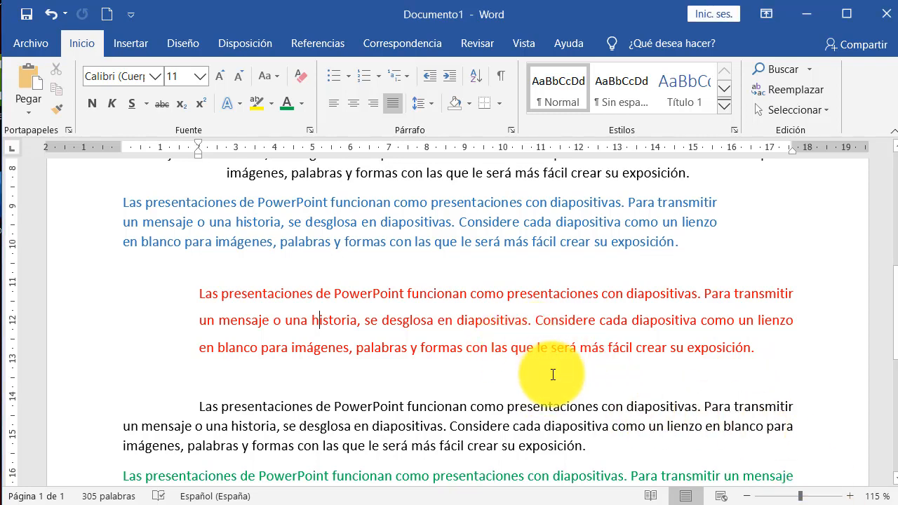
scroll(548, 367, down, 1)
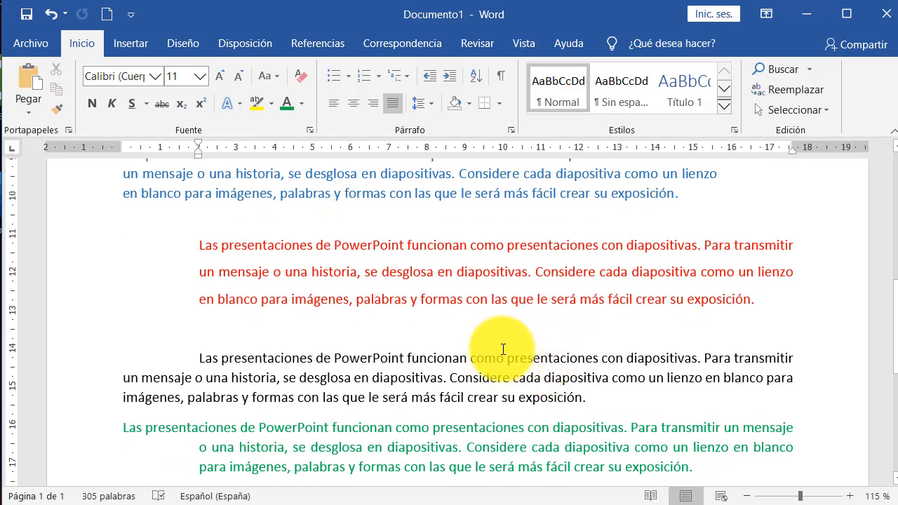
scroll(582, 347, down, 4)
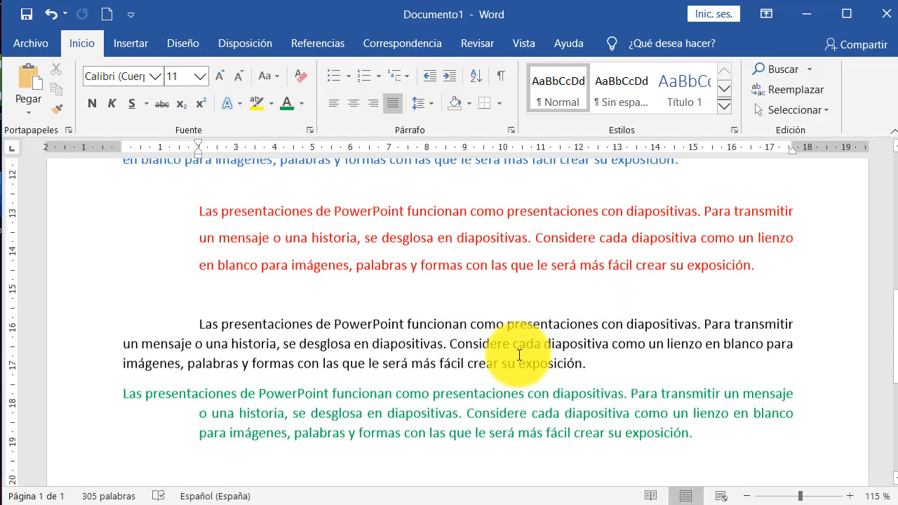
scroll(504, 361, down, 5)
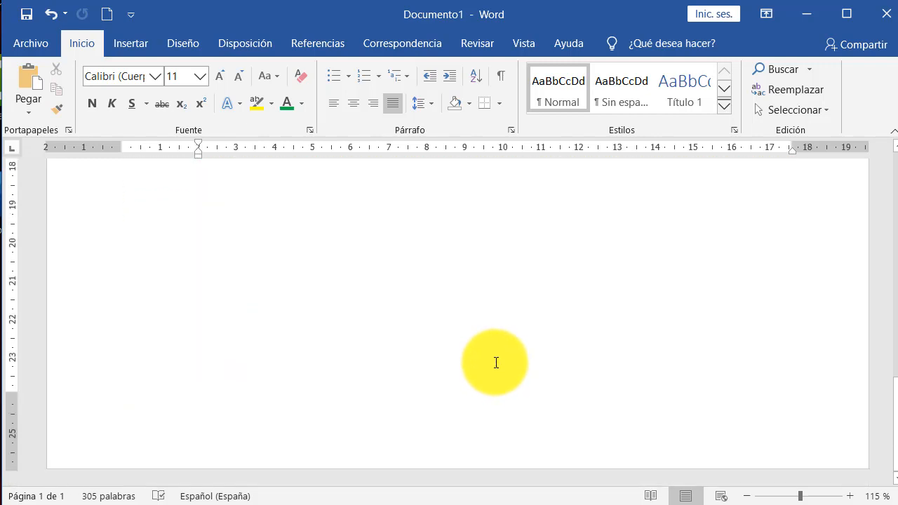
scroll(491, 362, up, 5)
scroll(486, 365, up, 3)
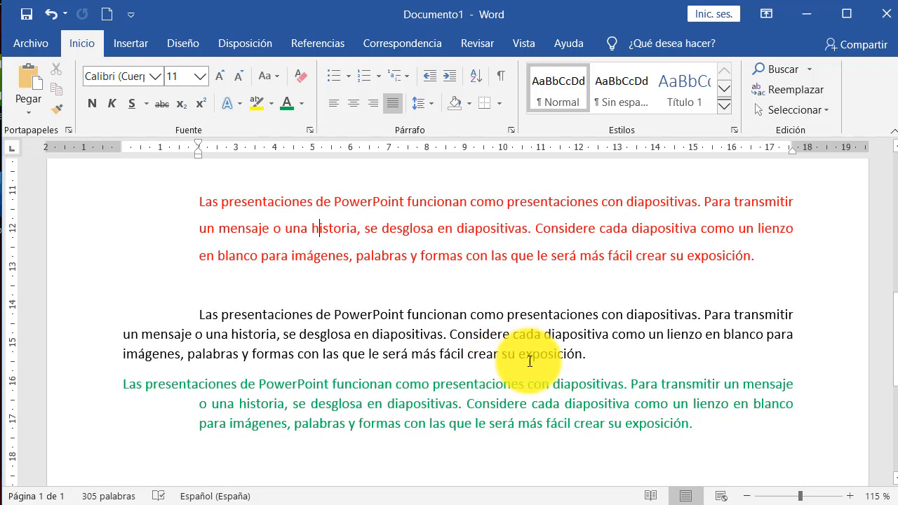
- Copy the whole black paragraph located between the red and the green paragraphs
ctrl+click(521, 355)
triple_click(358, 319)
key(ctrl+c)
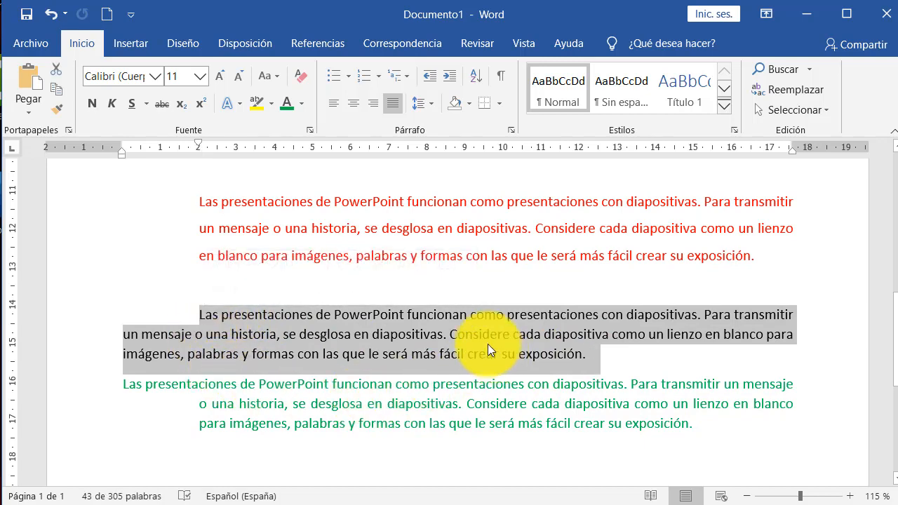
- Add blank lines below the green paragraph and paste the copied paragraph near the end of page 1, removing the surplus line after it
click(662, 384)
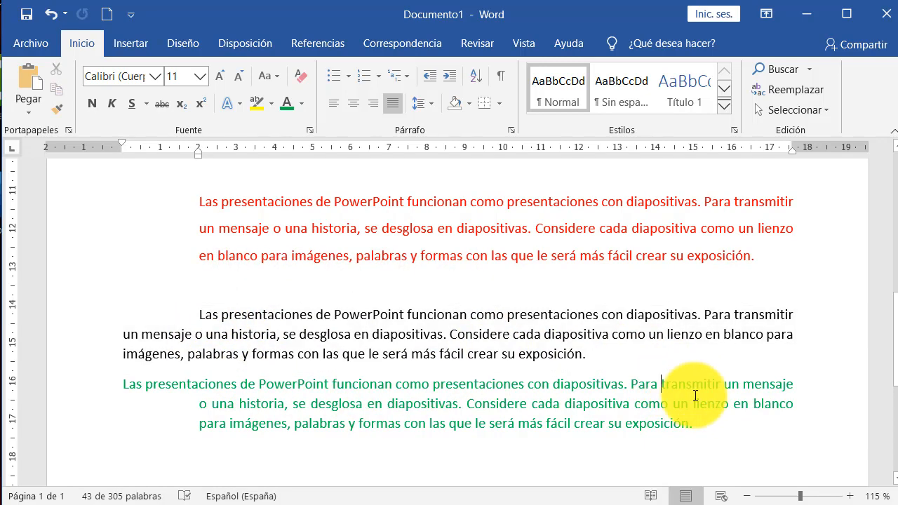
scroll(718, 388, down, 2)
click(706, 335)
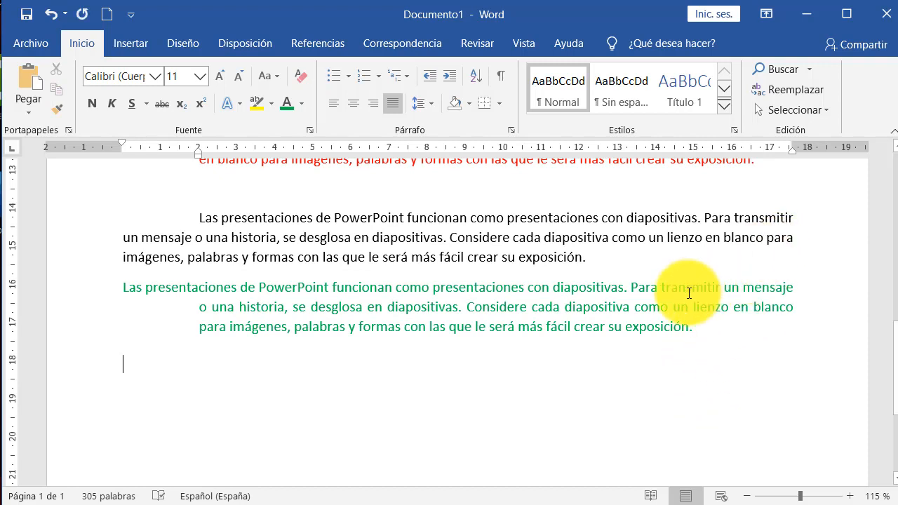
scroll(674, 295, down, 1)
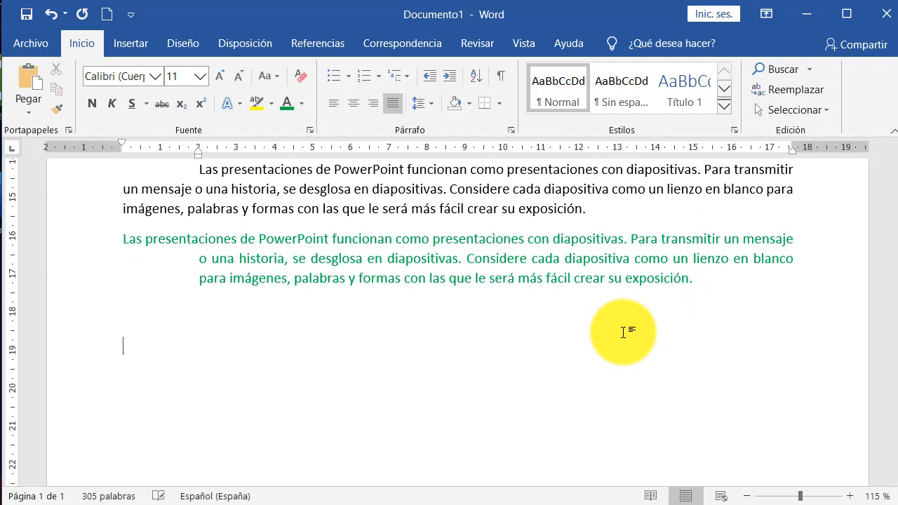
scroll(547, 319, down, 3)
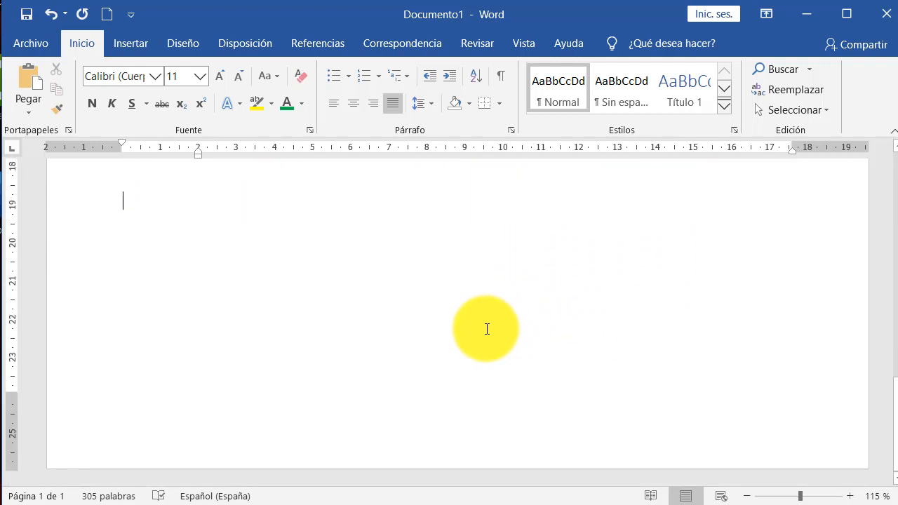
key(Return)
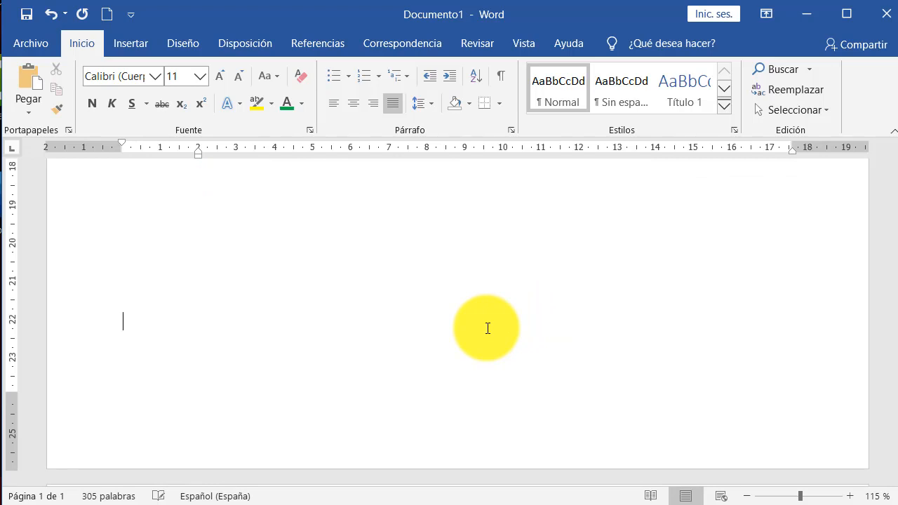
key(ctrl+v)
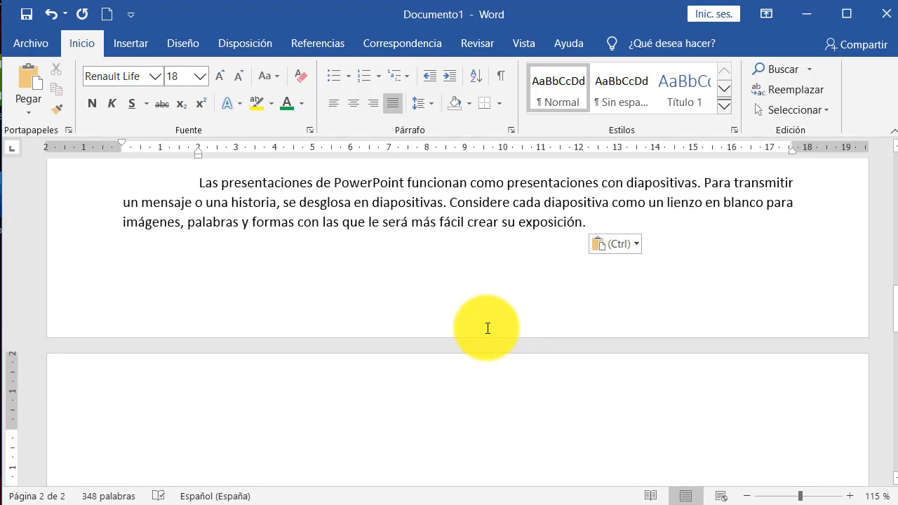
key(BackSpace)
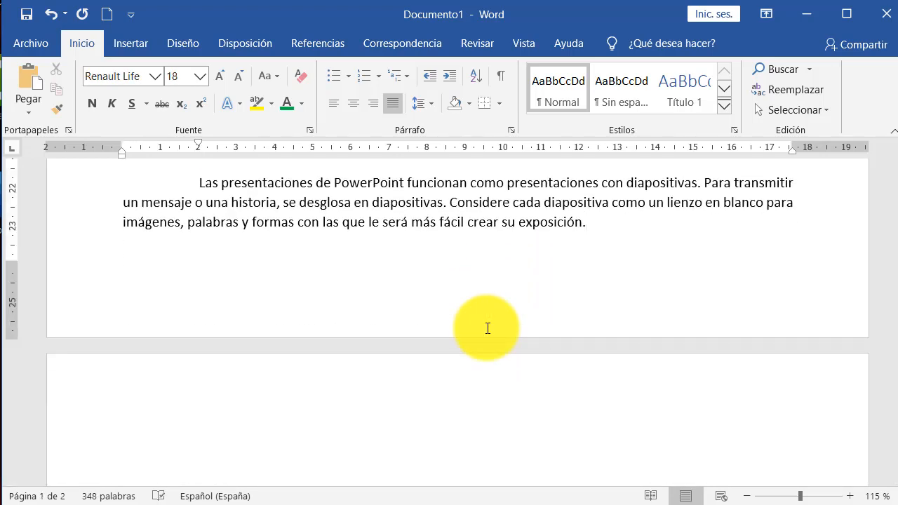
- Push the pasted paragraph down with blank lines above it, removing the excess so it stays at the end of page 1
scroll(316, 281, up, 1)
click(244, 228)
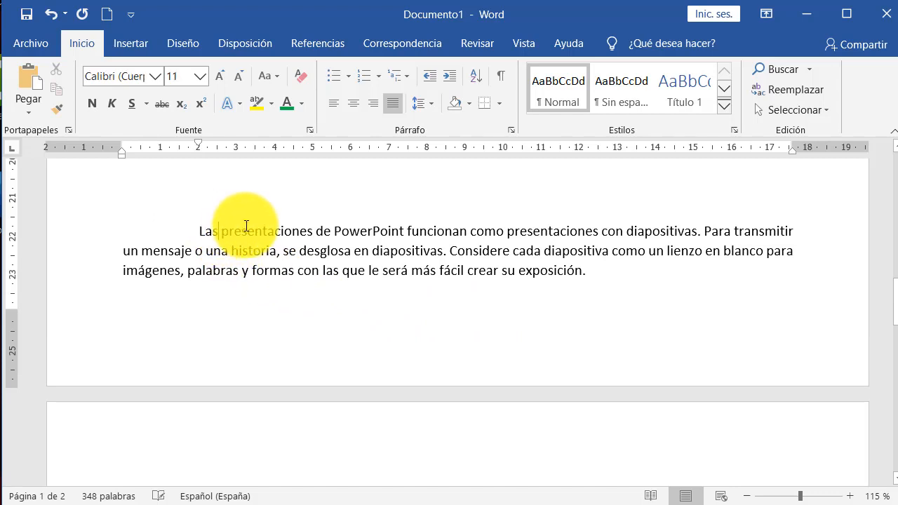
click(200, 213)
key(Return)
key(Return)
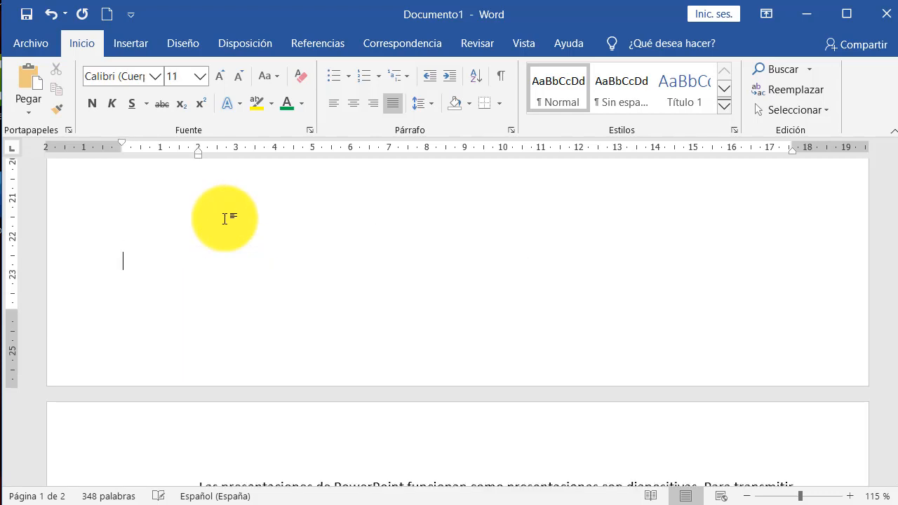
scroll(305, 293, down, 3)
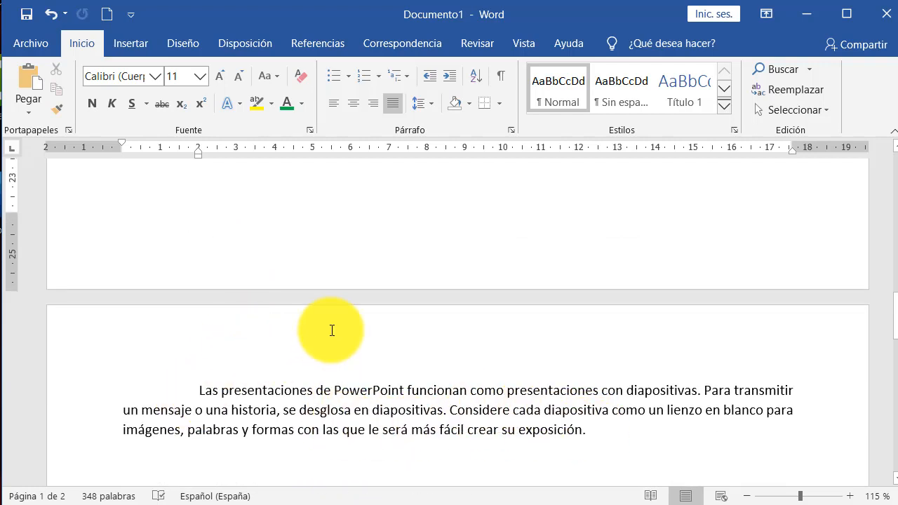
key(BackSpace)
key(ctrl+z)
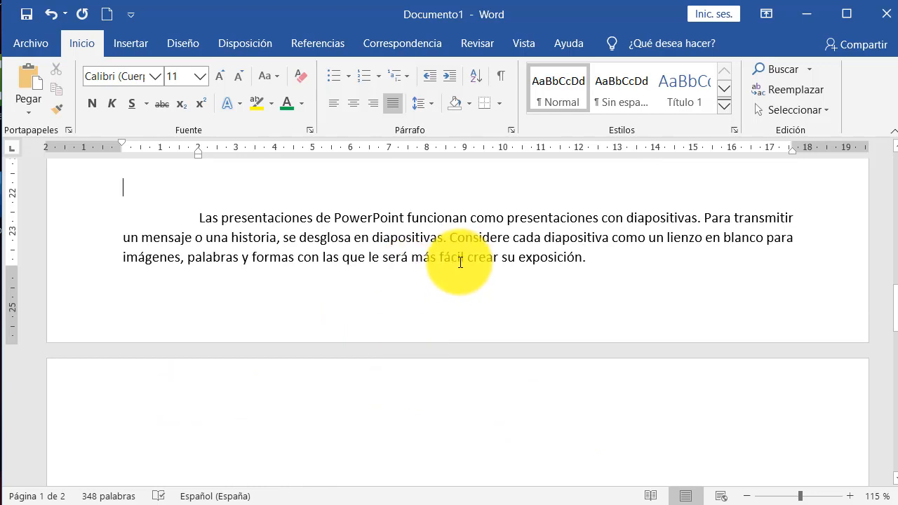
- Turn off widow and orphan control for the pasted paragraph at the end of page 1
click(400, 239)
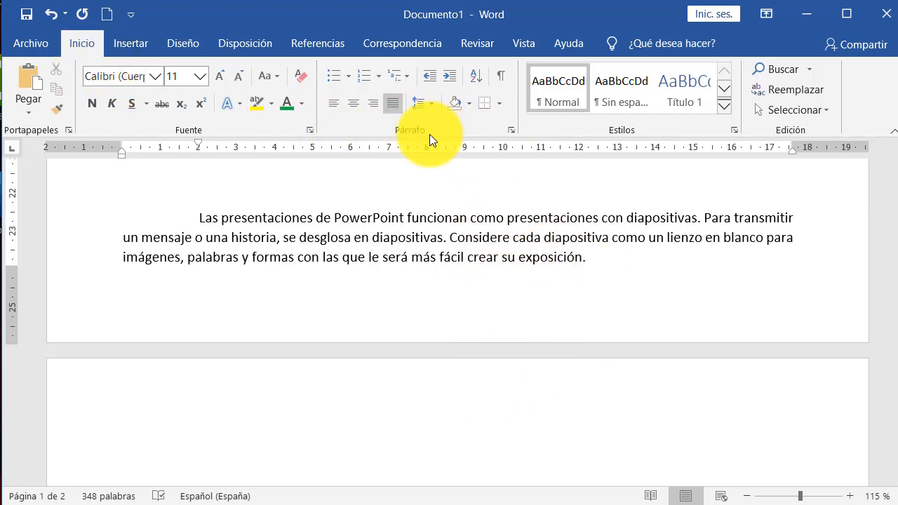
click(512, 134)
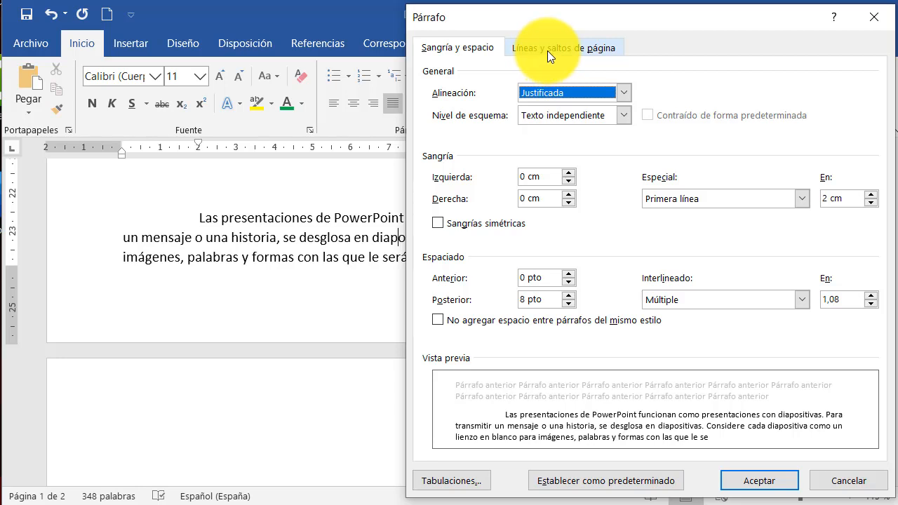
click(548, 51)
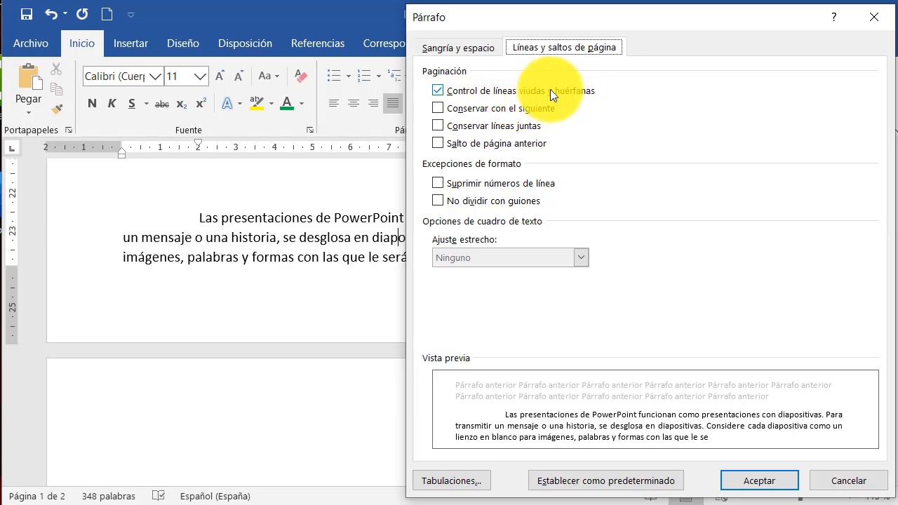
click(444, 90)
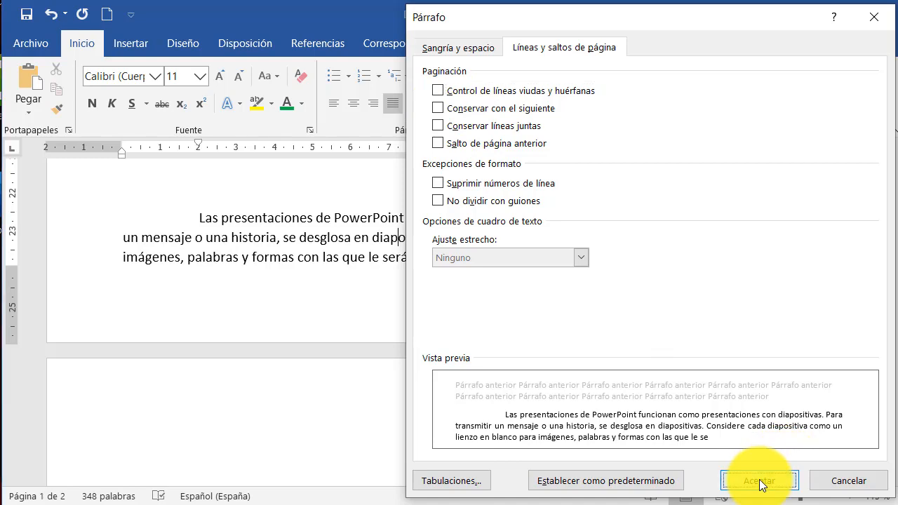
click(759, 480)
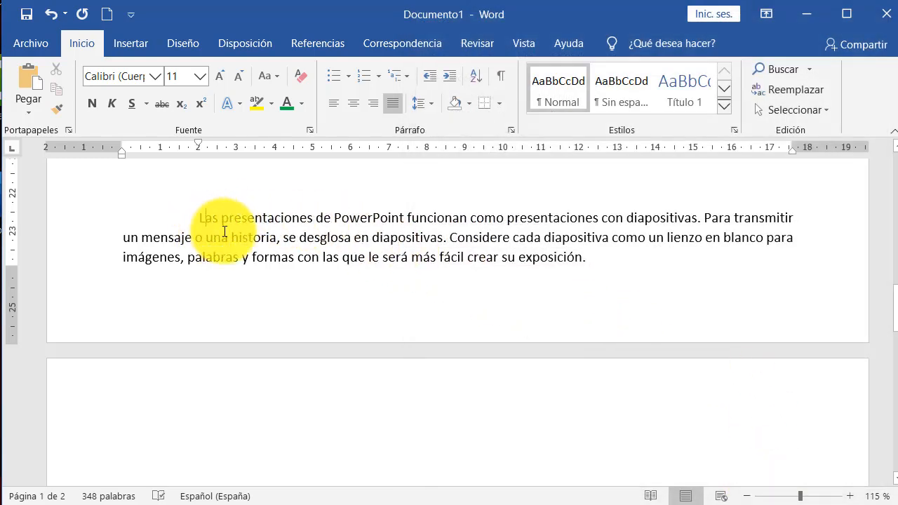
- Insert a blank line above the pasted paragraph so that only its first line stays on page 1
click(201, 218)
key(Return)
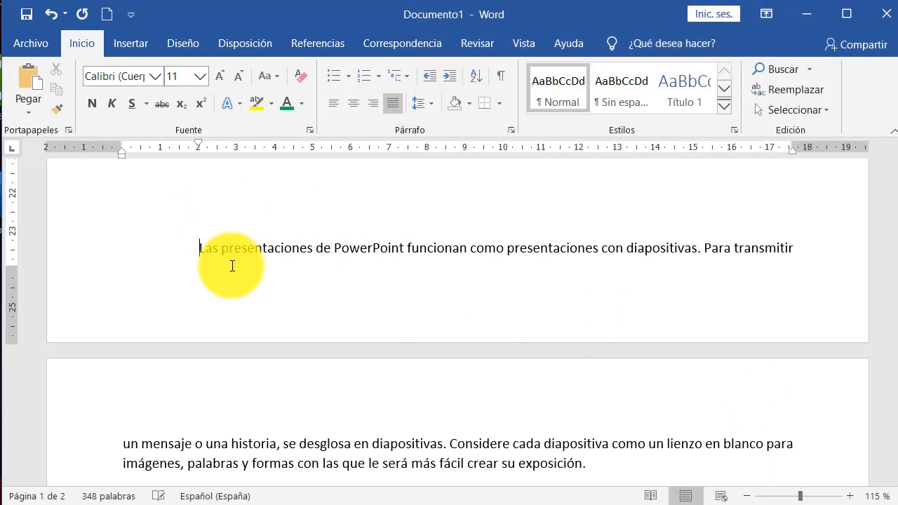
scroll(457, 363, down, 1)
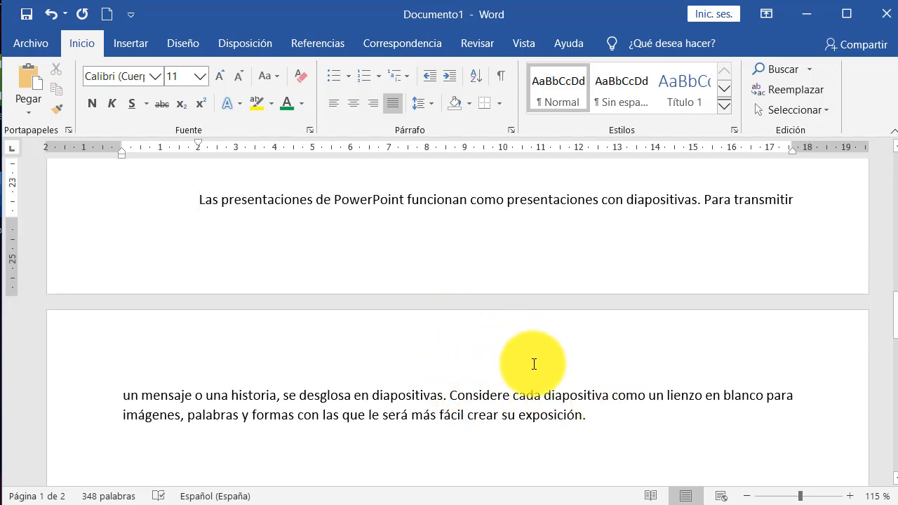
scroll(533, 363, up, 1)
scroll(521, 393, down, 1)
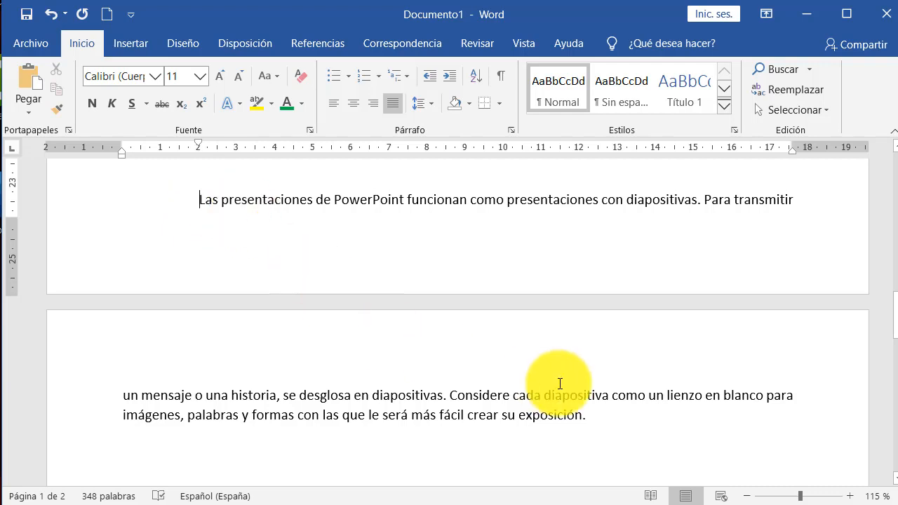
- Examine how the pasted paragraph's lines are divided between pages 1 and 2 with widow and orphan control off
click(579, 420)
shift+click(231, 230)
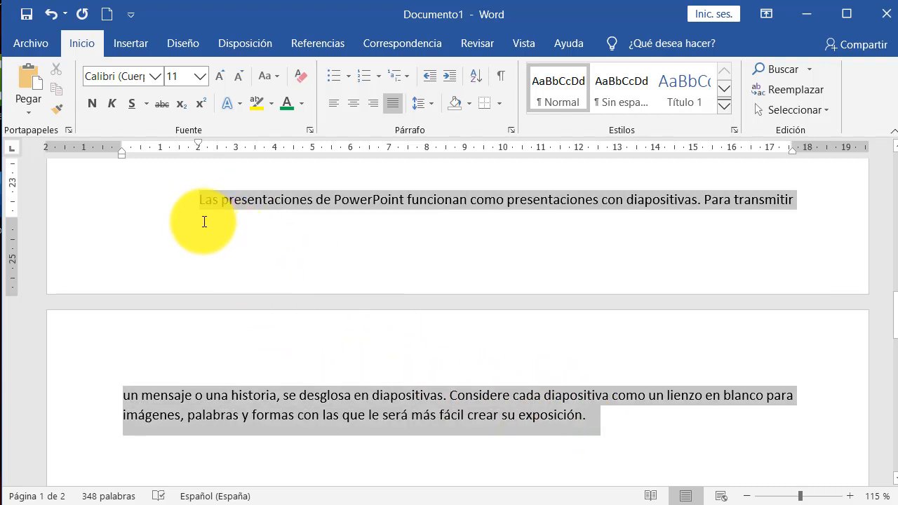
click(372, 395)
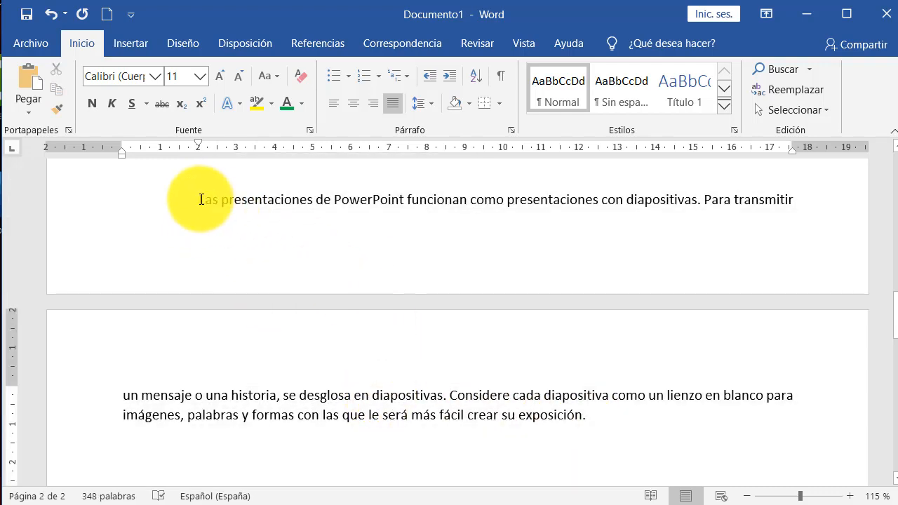
drag(200, 199, 779, 215)
click(406, 394)
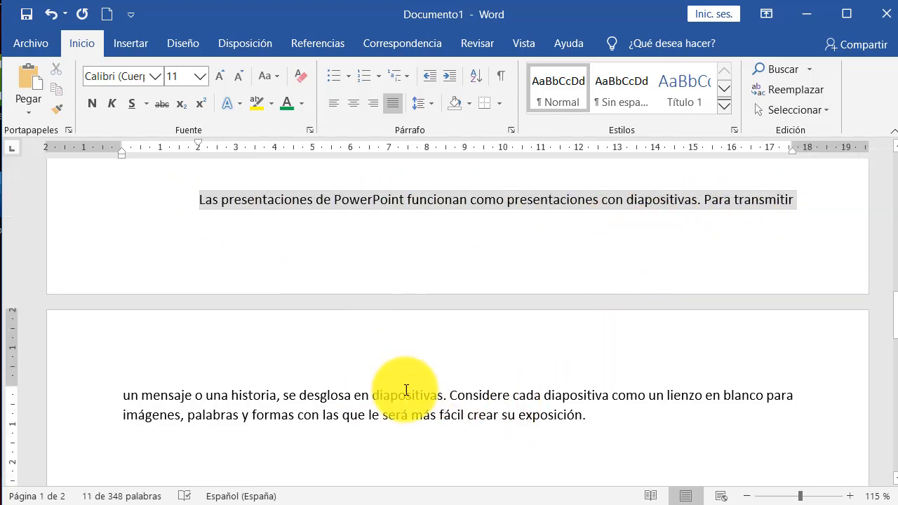
click(221, 201)
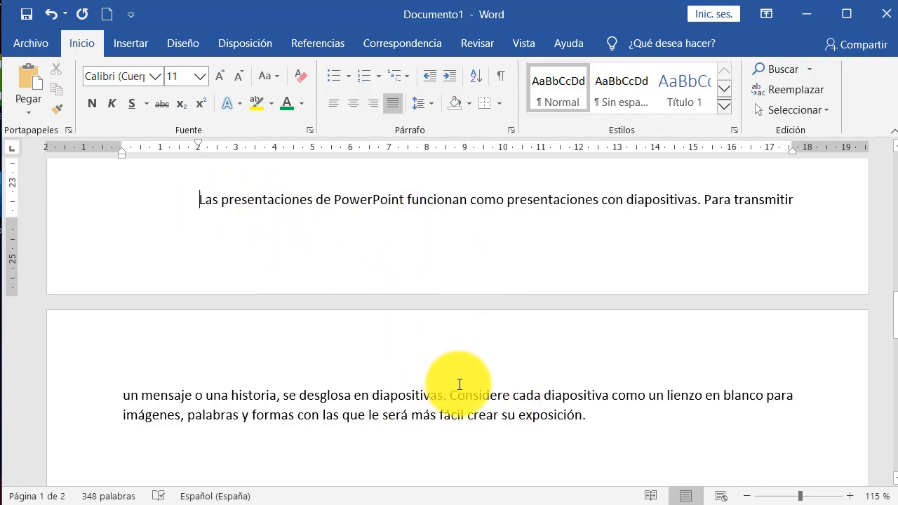
click(598, 416)
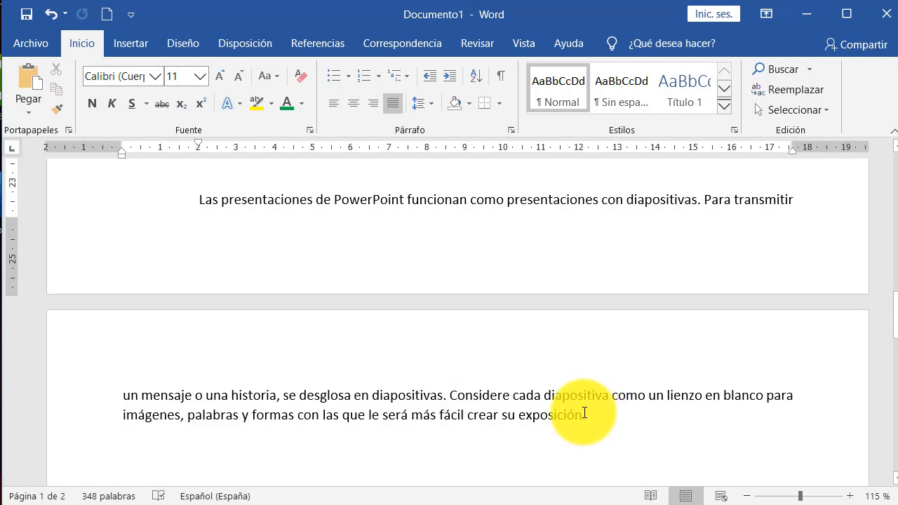
- Remove the blank line above the pasted paragraph and extend its last sentence with filler text until one line spills onto page 2
click(199, 199)
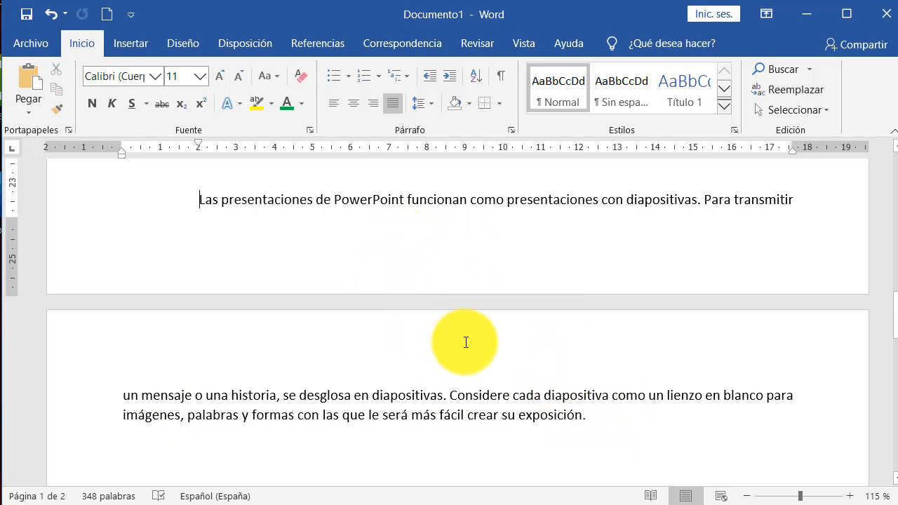
scroll(226, 291, up, 1)
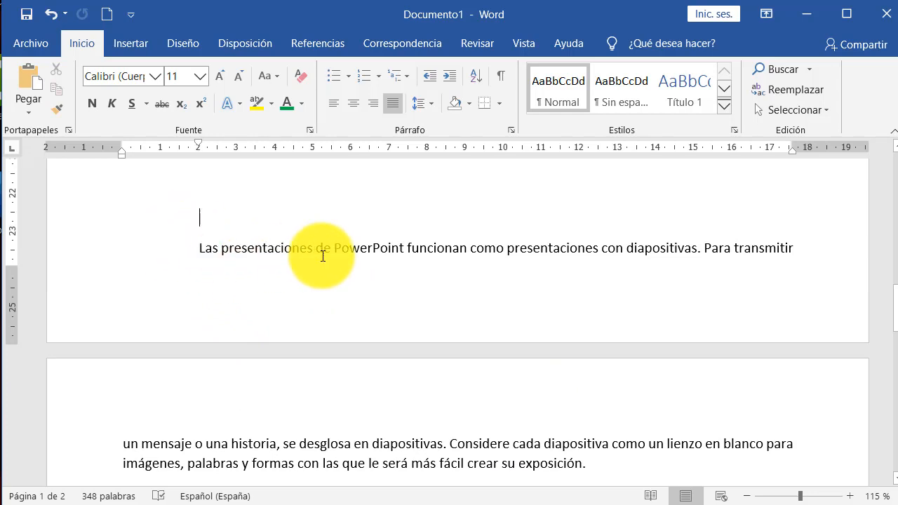
key(BackSpace)
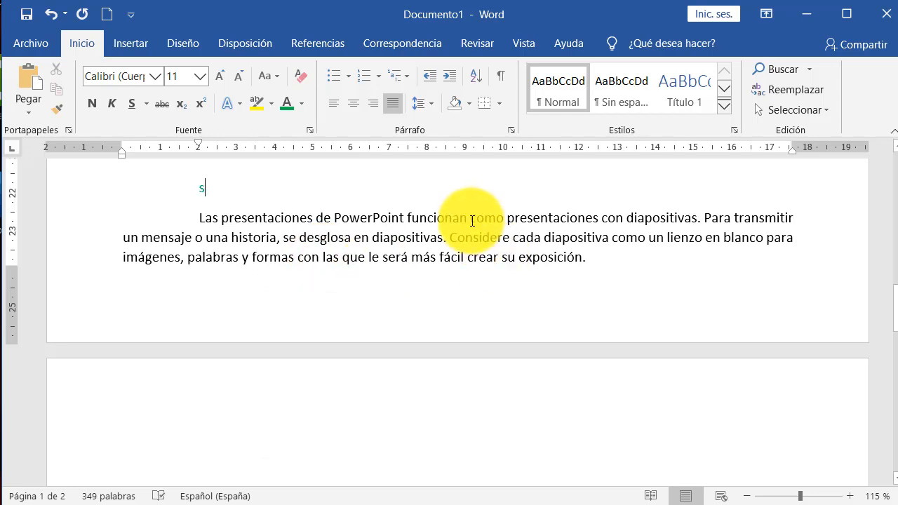
click(604, 264)
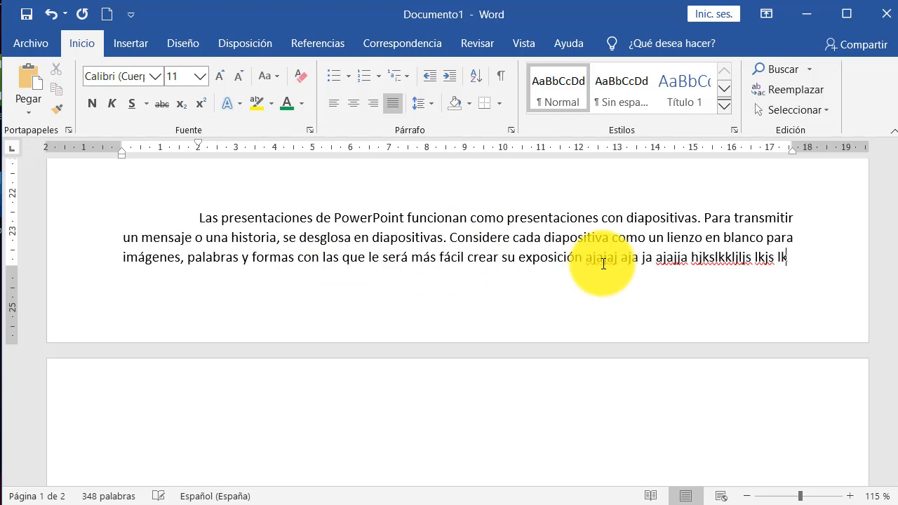
text(js ksj)
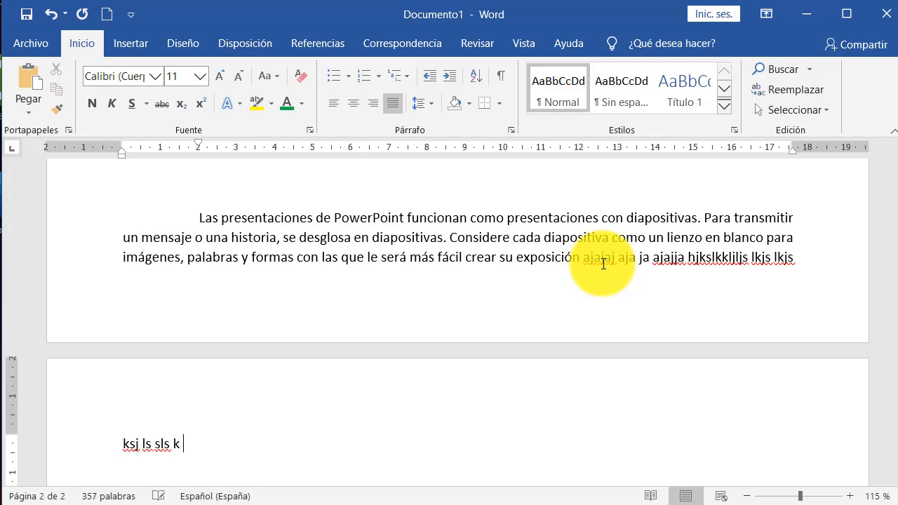
- Examine the paragraph's last line at the start of page 2 in relation to its lines on page 1
drag(191, 444, 124, 445)
click(170, 444)
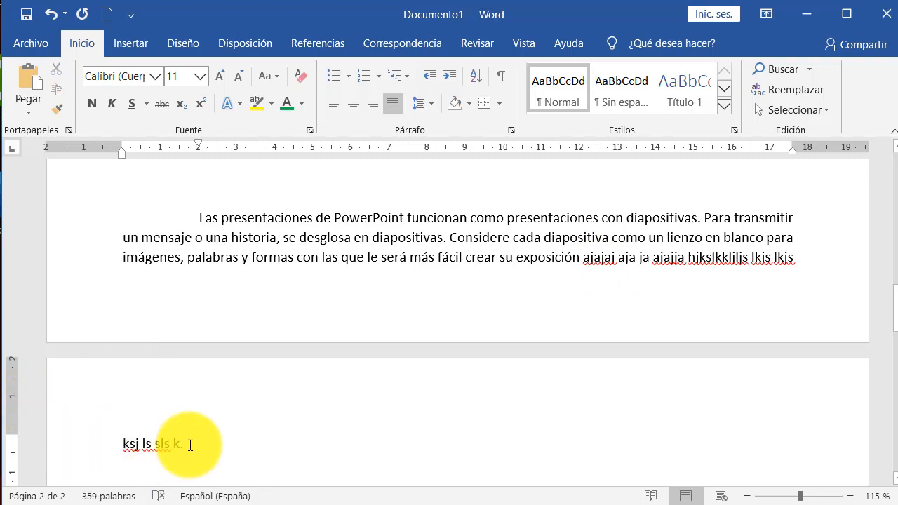
drag(190, 445, 125, 442)
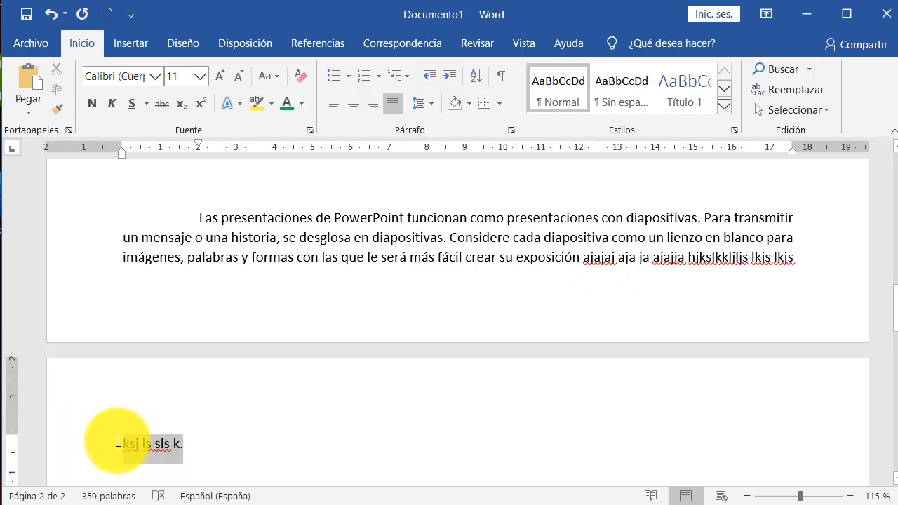
click(194, 449)
drag(184, 445, 124, 444)
click(238, 258)
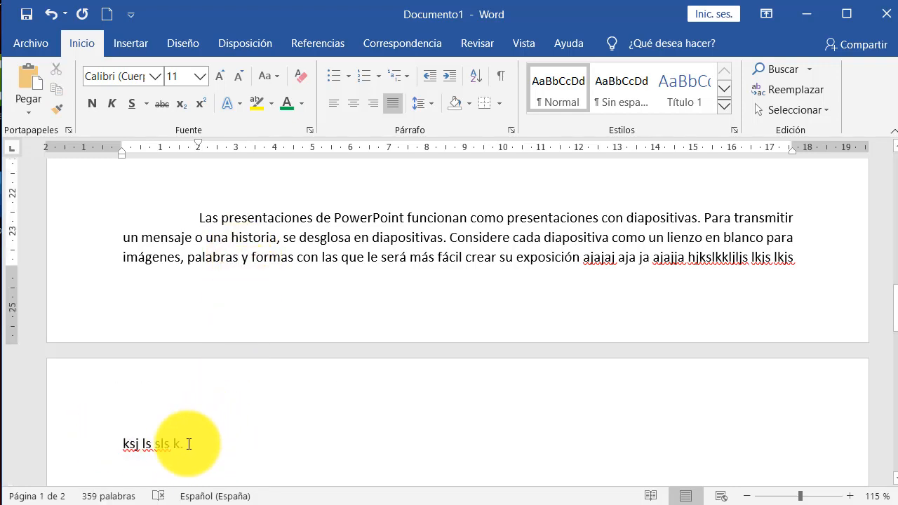
drag(161, 410, 237, 252)
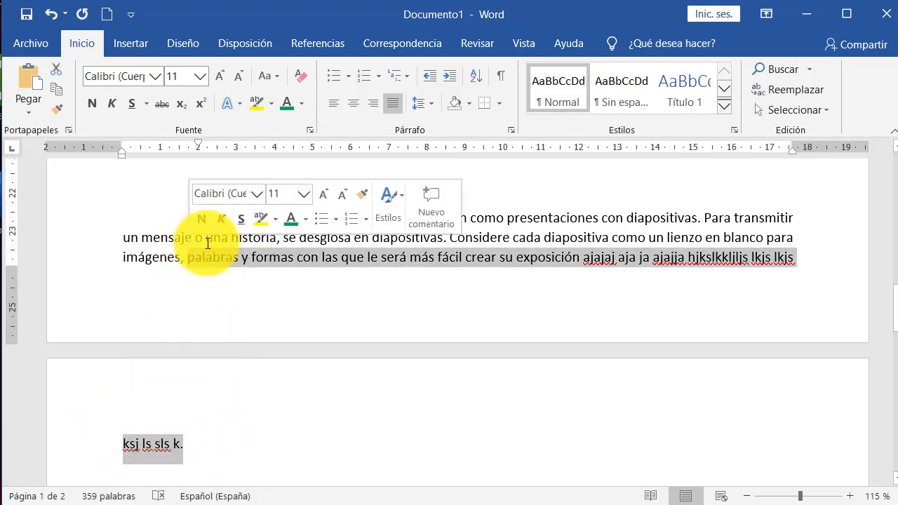
- Turn on widow and orphan control for the paragraph split across pages 1 and 2
click(252, 250)
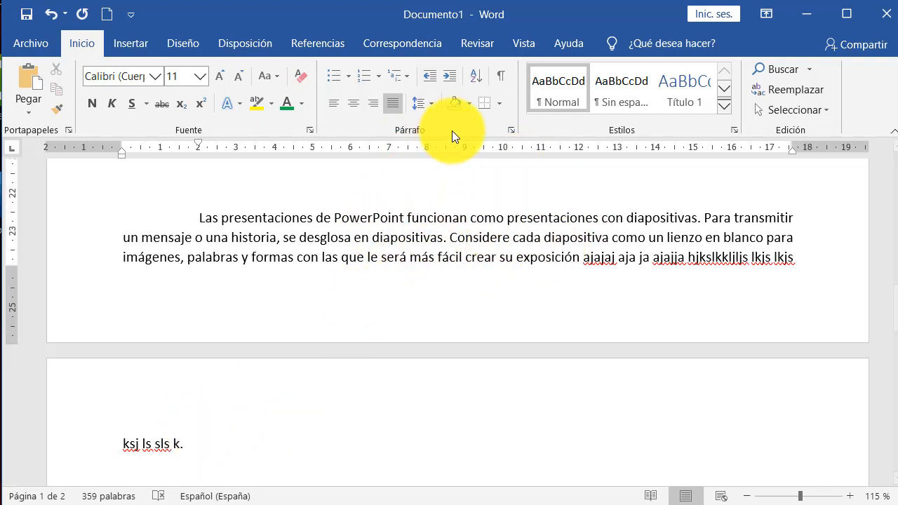
click(512, 130)
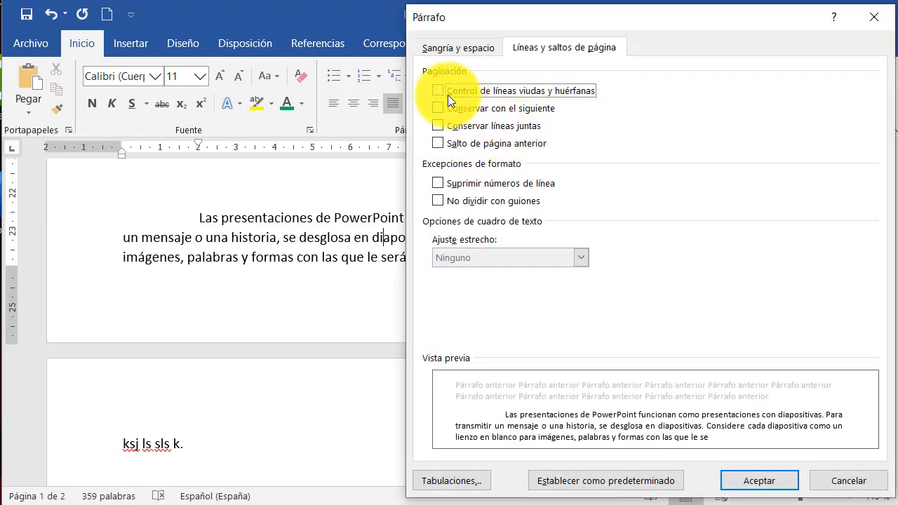
click(759, 480)
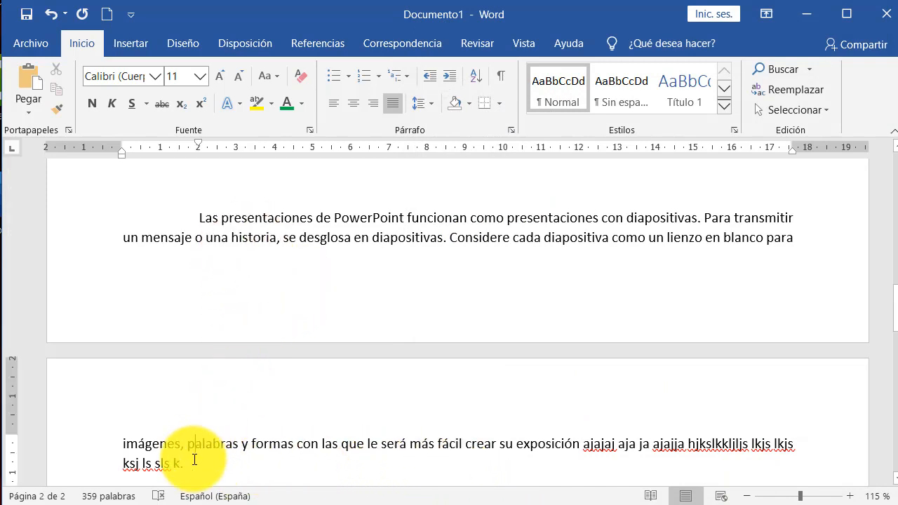
- Examine how the paragraph's lines are distributed over both pages with widow and orphan control on
scroll(193, 445, down, 1)
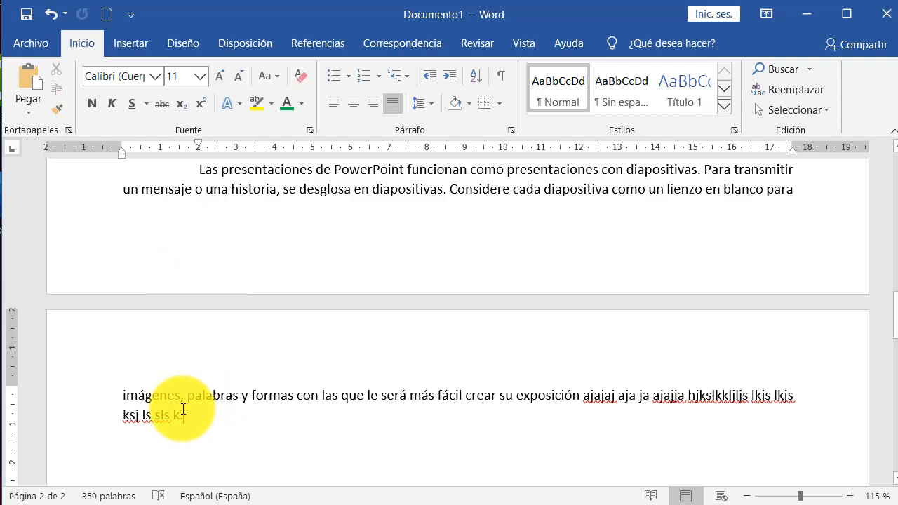
scroll(260, 330, up, 1)
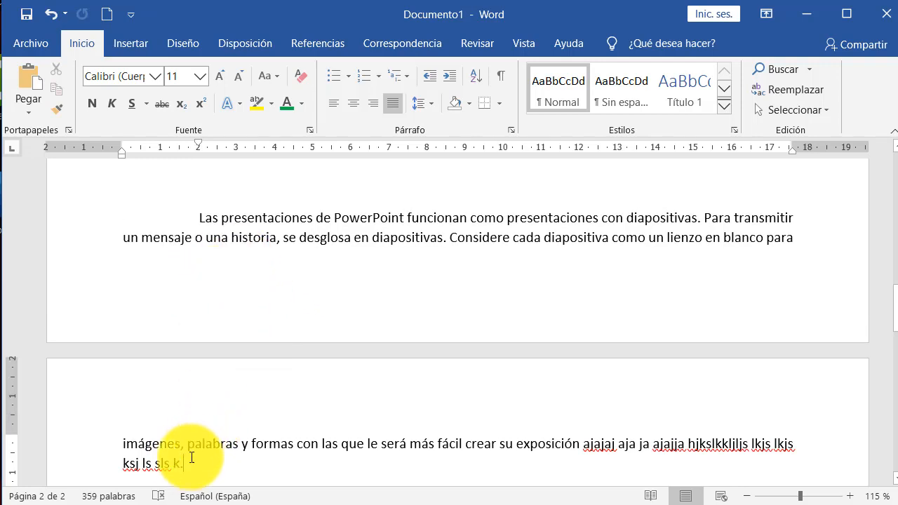
drag(191, 458, 195, 218)
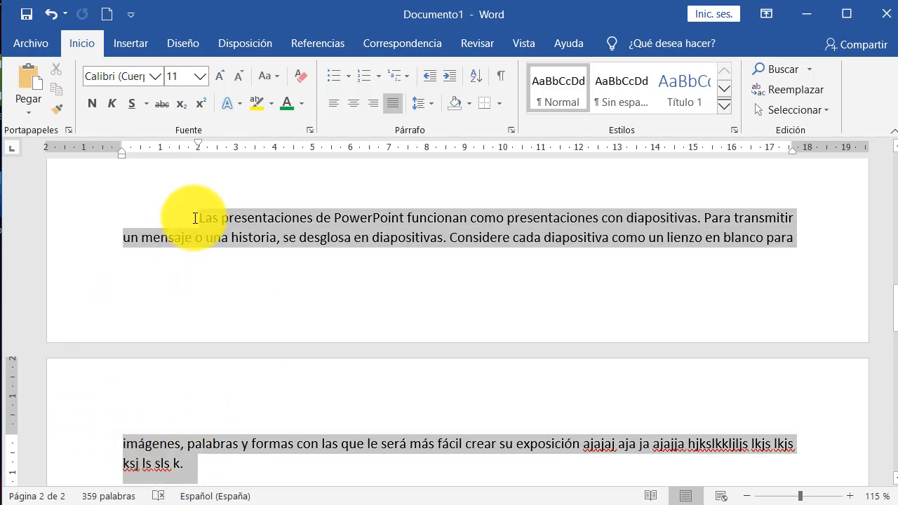
click(186, 463)
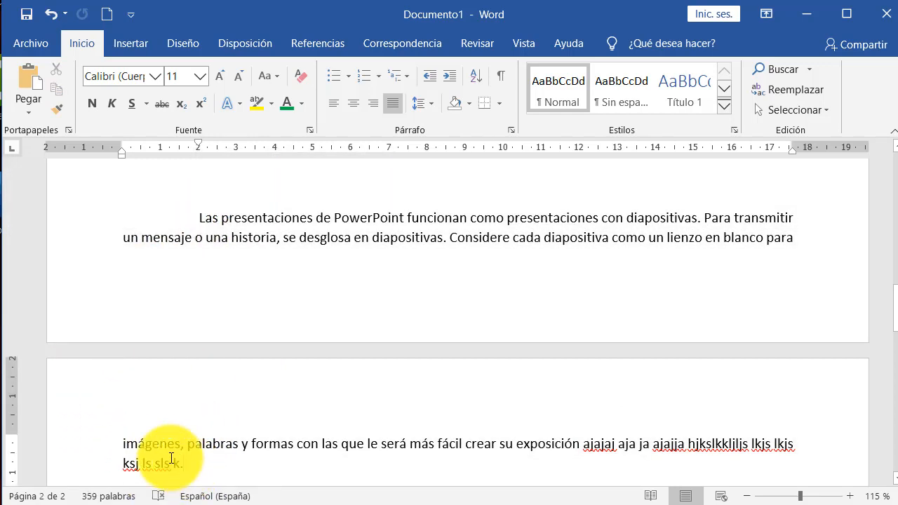
drag(172, 459, 187, 221)
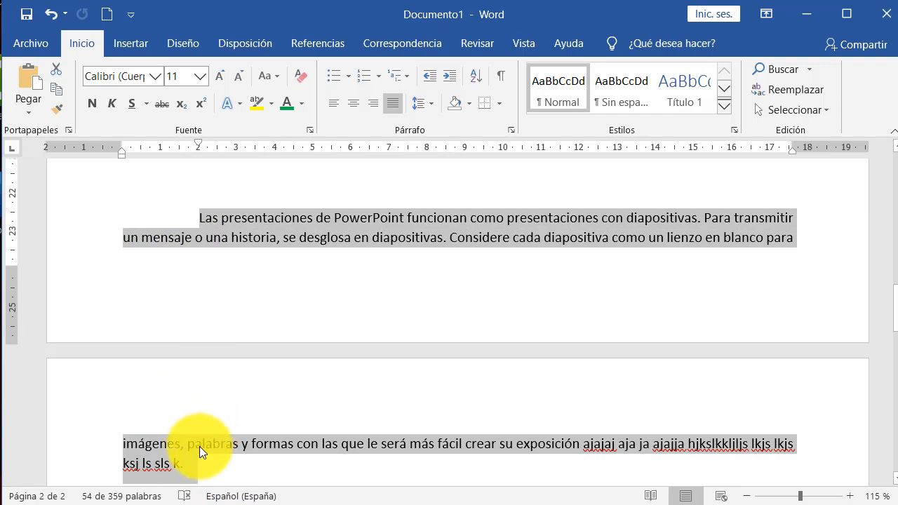
click(199, 446)
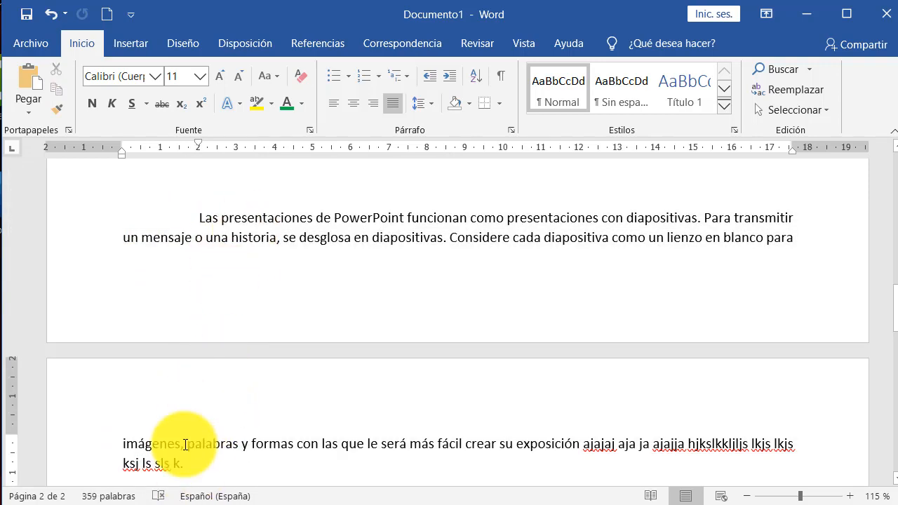
- Delete the end of the filler text back to "lk" so the whole paragraph fits on page 1
click(192, 465)
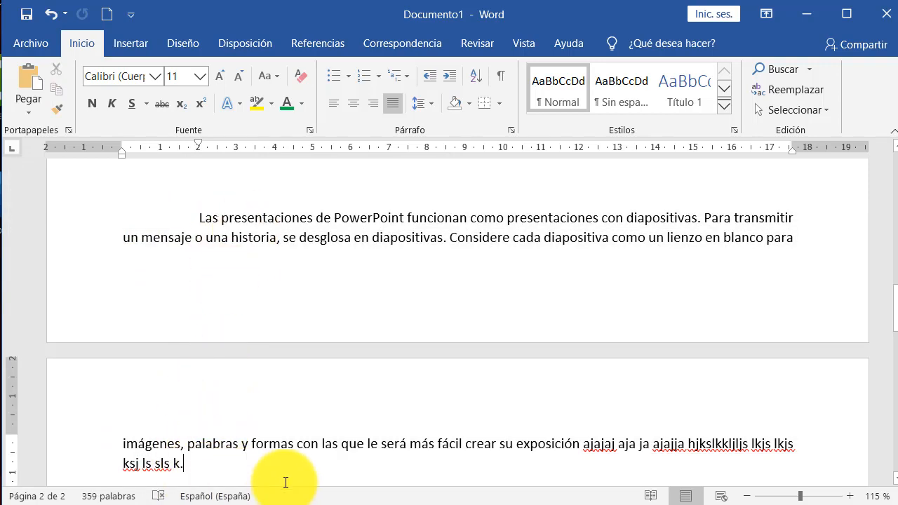
key(BackSpace)
key(BackSpace)
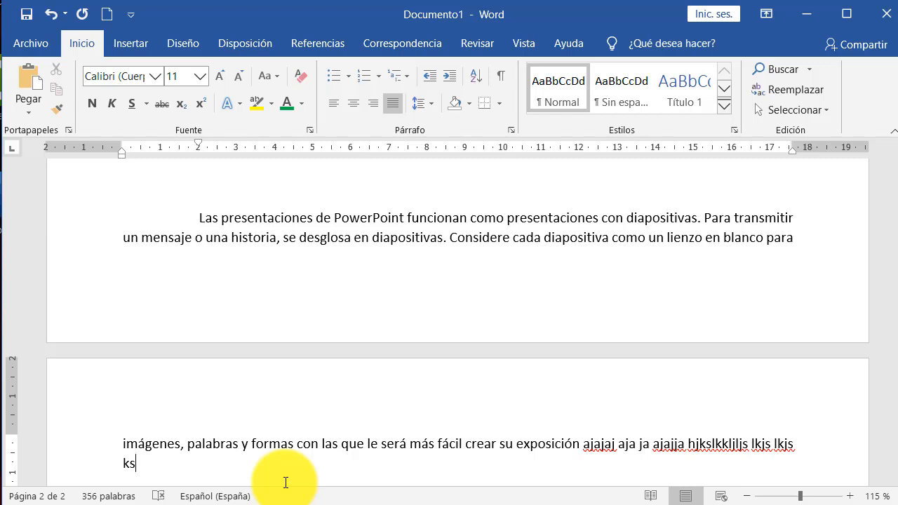
key(BackSpace)
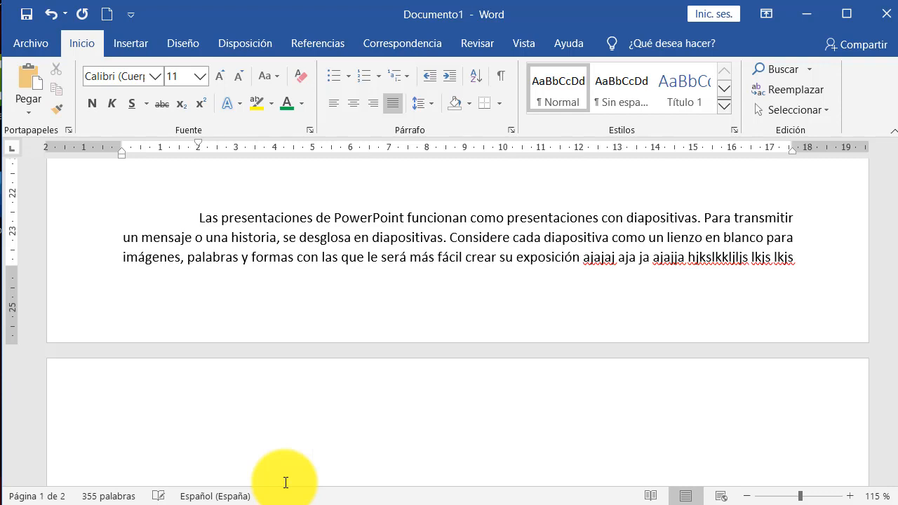
key(BackSpace)
key(BackSpace)
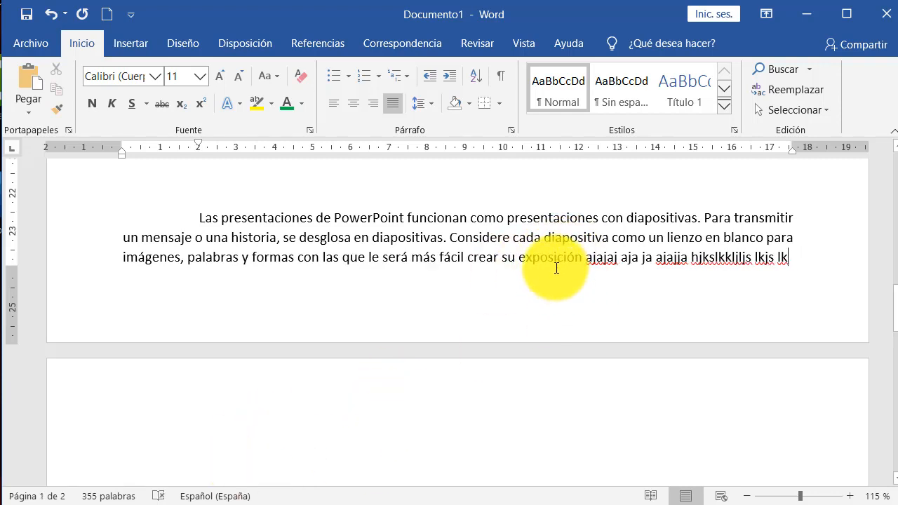
- Try moving the whole last paragraph to page 2 by inserting a manual page break before "Las presentaciones"
click(201, 218)
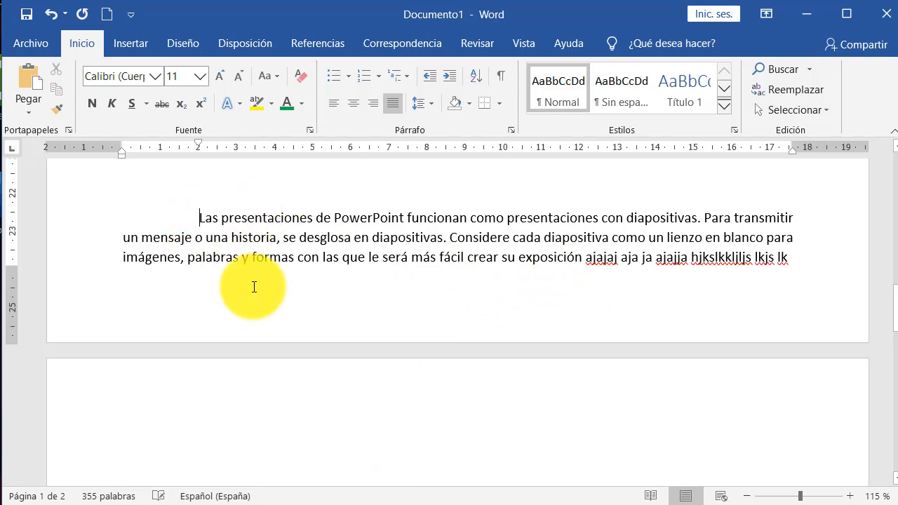
key(ctrl+Return)
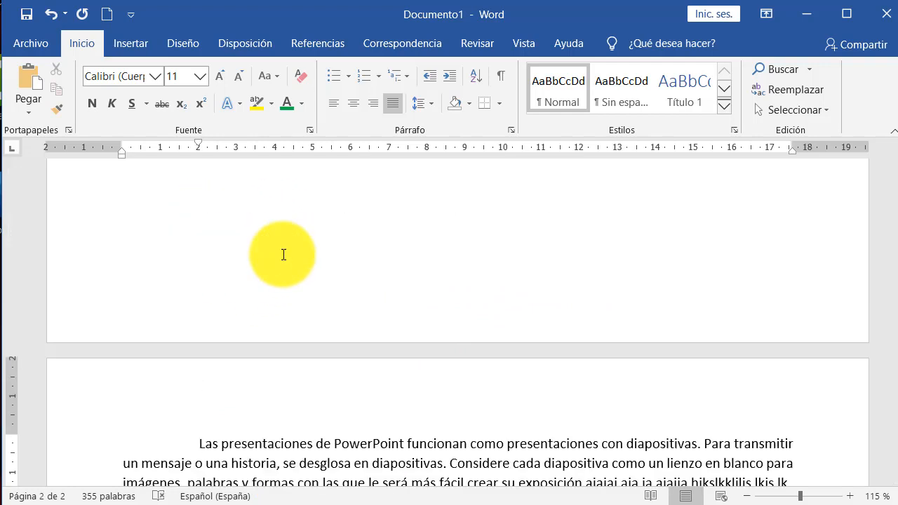
scroll(361, 295, down, 1)
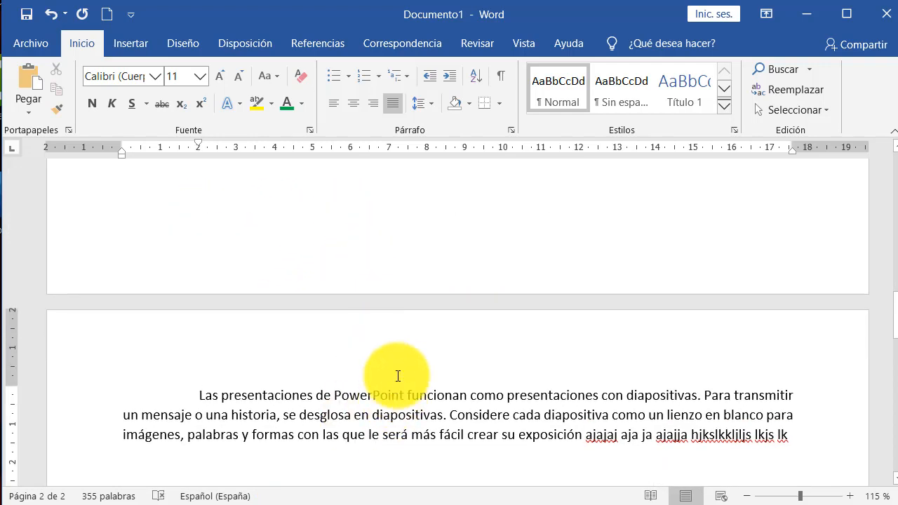
key(BackSpace)
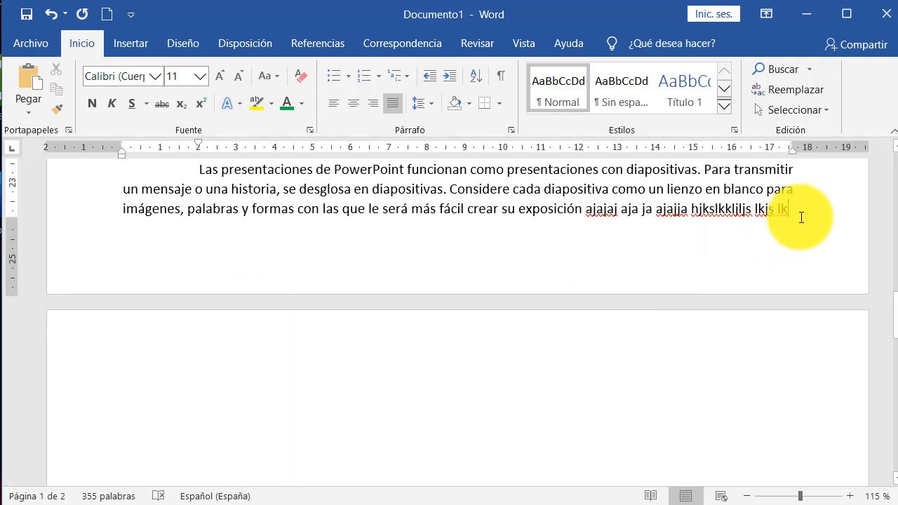
- Add "sjksjskjdkd." to the end of the paragraph's filler text so the paragraph splits across pages 1 and 2
key(Return)
text(sjksjskjdkd.)
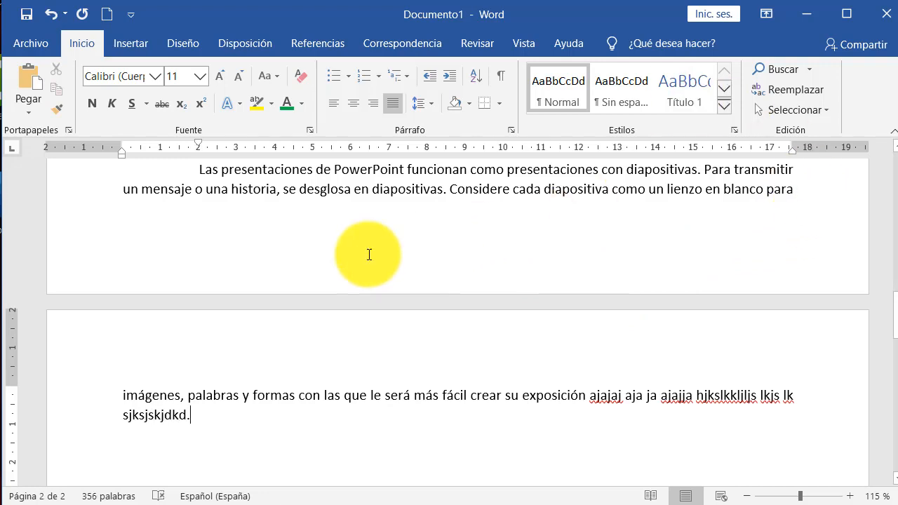
scroll(208, 421, up, 1)
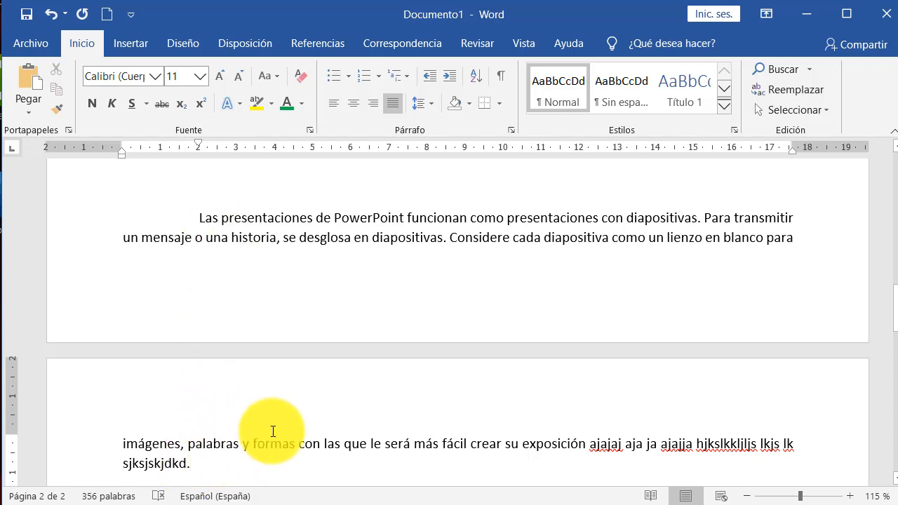
- Turn on "Conservar con el siguiente" and "Conservar líneas juntas" for the paragraph split across the two pages
click(511, 130)
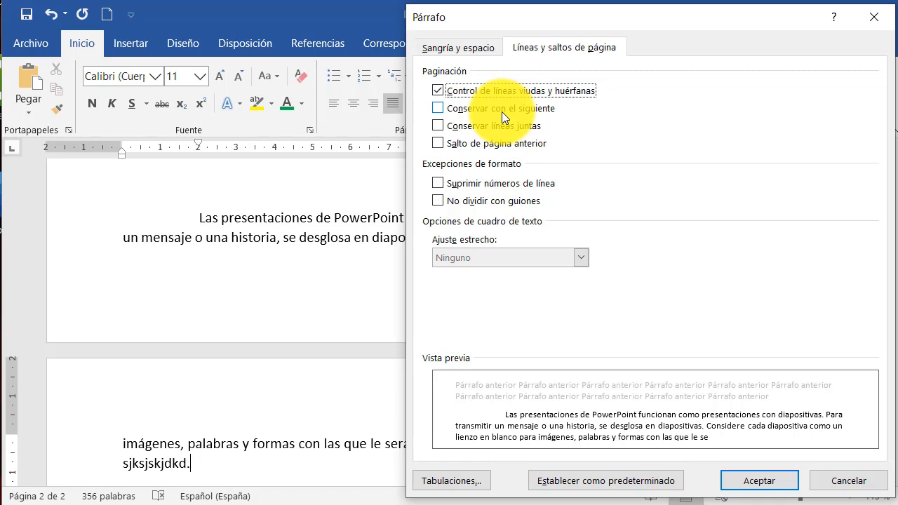
click(502, 111)
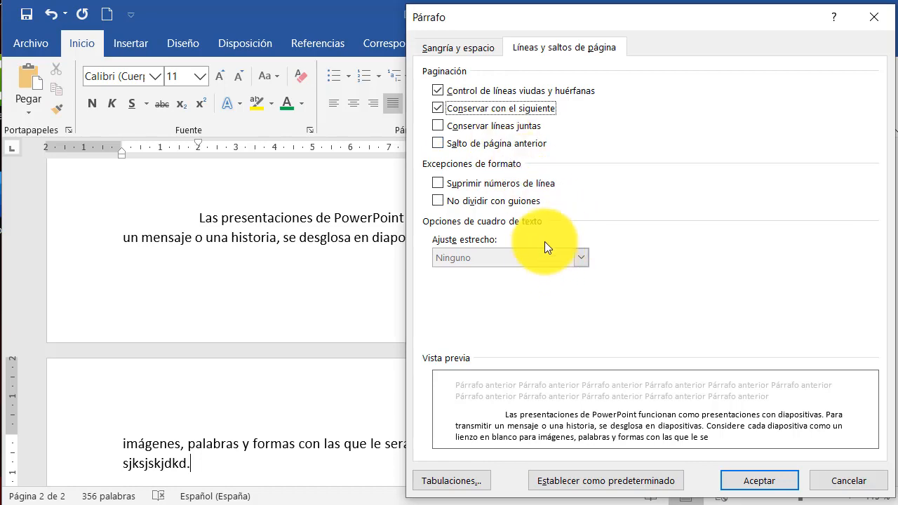
click(450, 128)
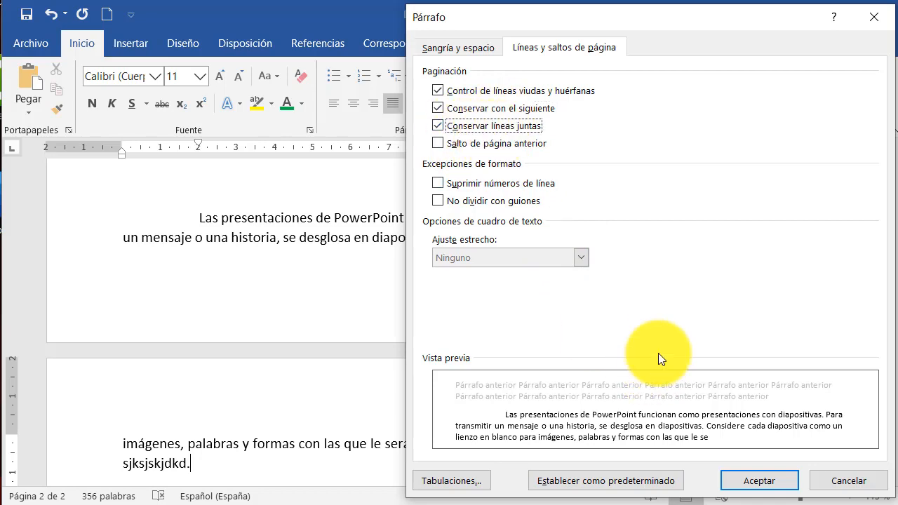
click(758, 481)
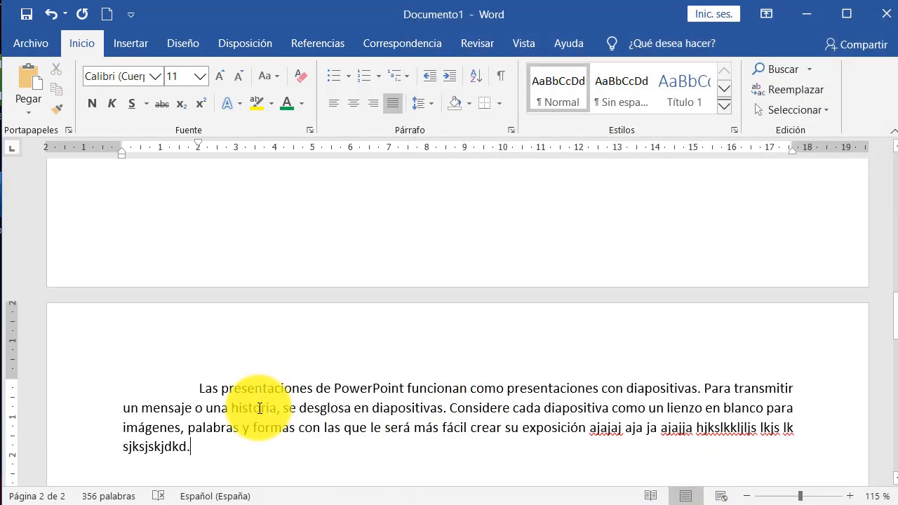
- Examine the paragraph's lines on page 2 from "Las presentaciones" to "sjksjskjdkd." with its lines kept together
drag(196, 445, 190, 381)
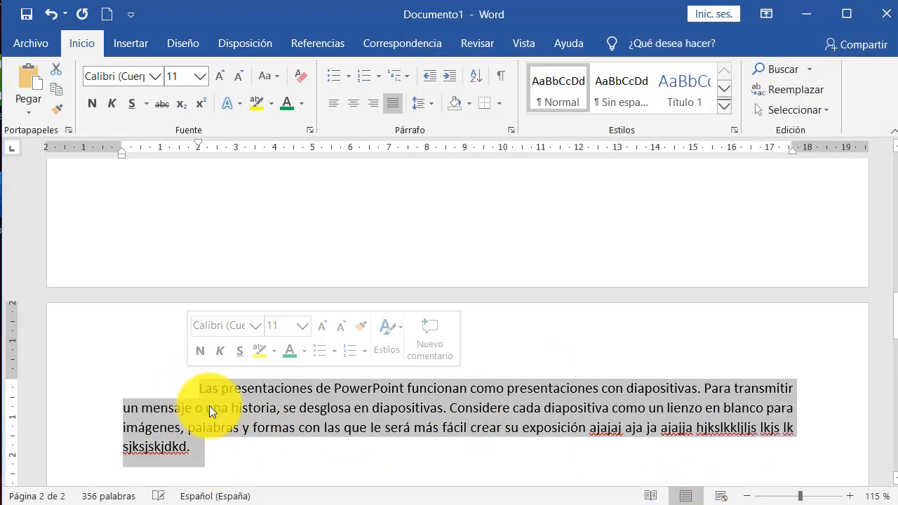
click(209, 407)
drag(196, 447, 199, 387)
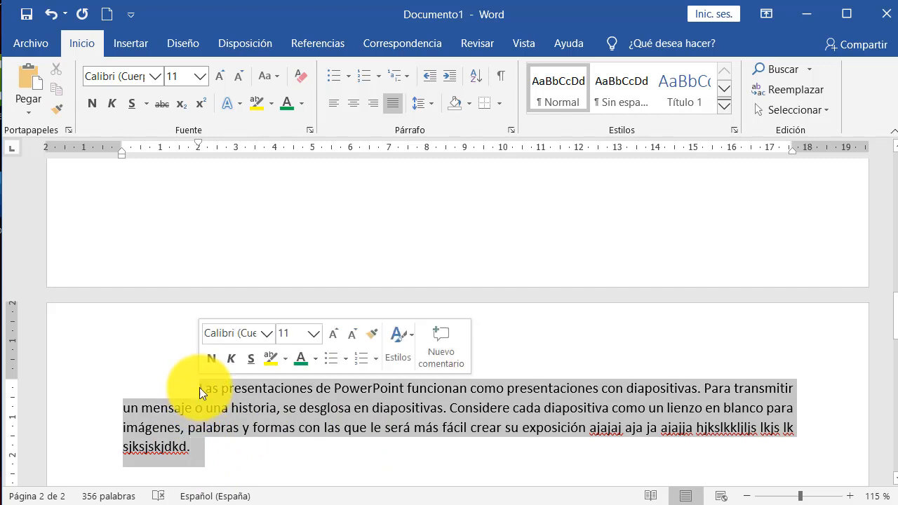
click(205, 393)
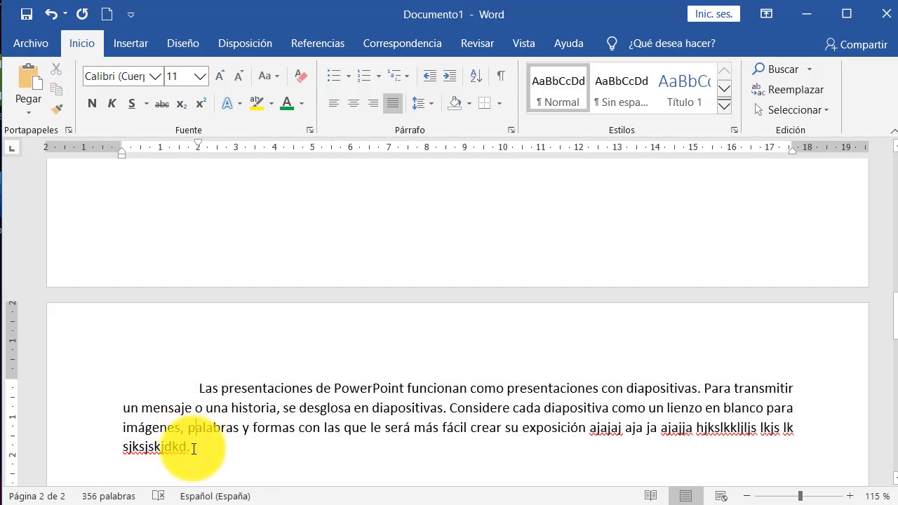
drag(194, 447, 197, 394)
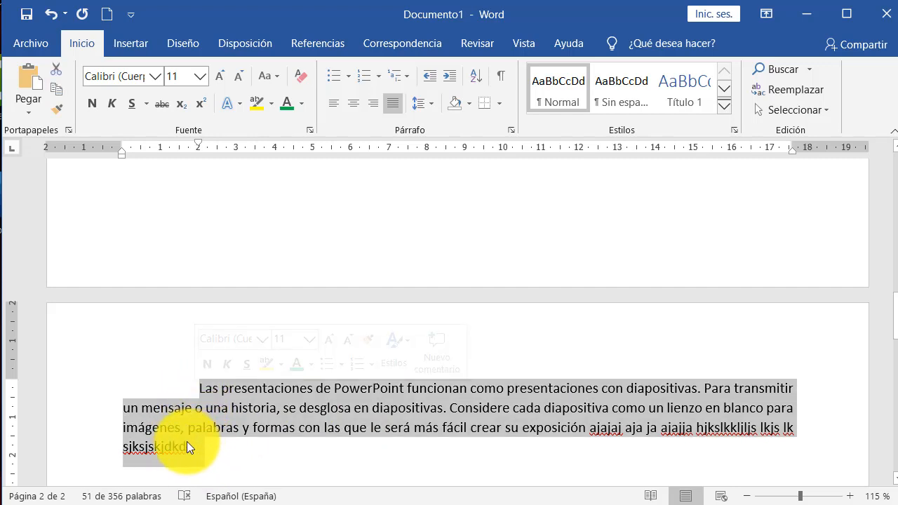
click(186, 441)
drag(183, 436, 202, 451)
click(203, 407)
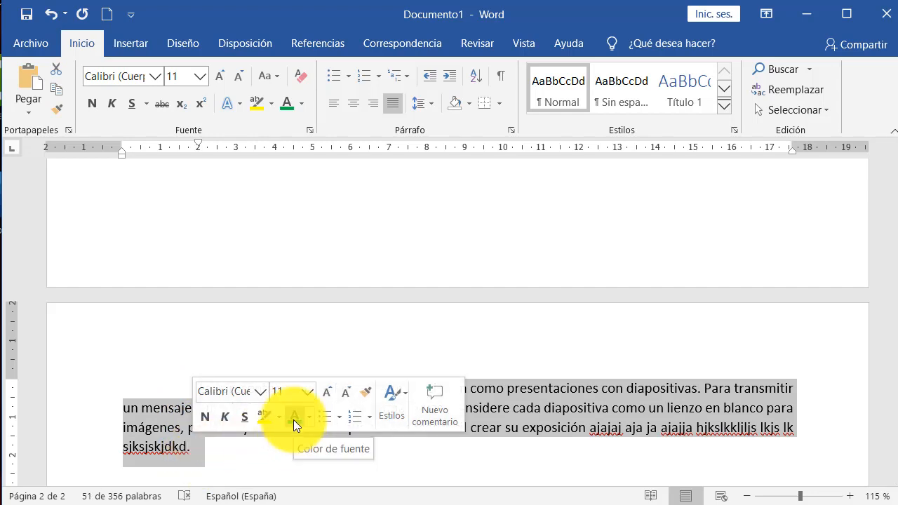
click(542, 410)
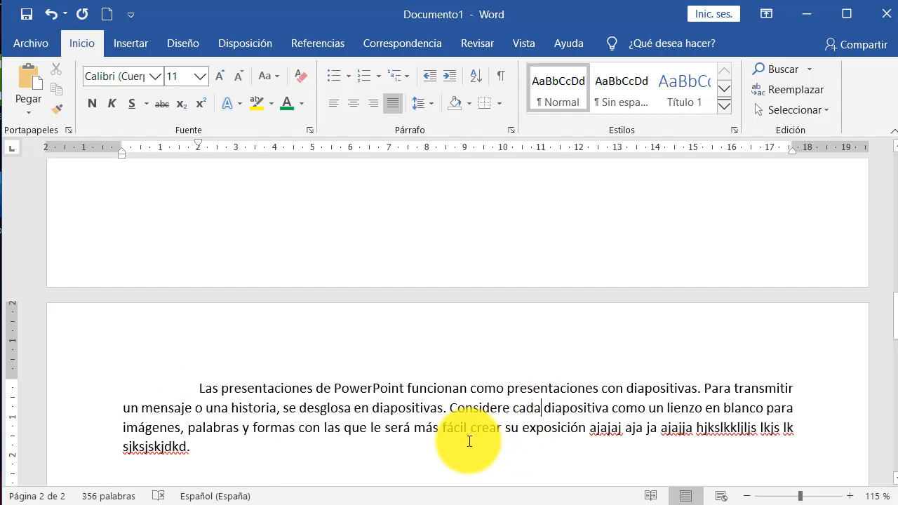
click(195, 451)
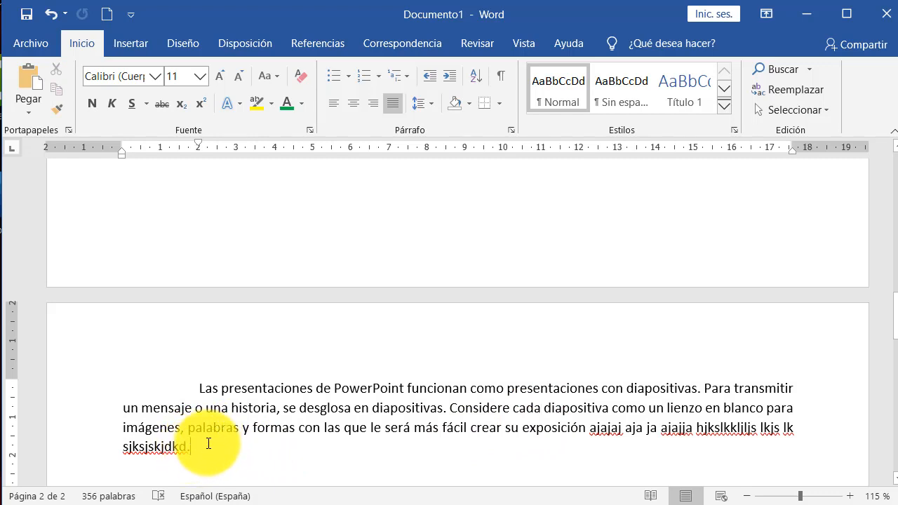
- Try the "Suprimir números de línea" and "No dividir con guiones" formatting exceptions on the paragraph
click(511, 127)
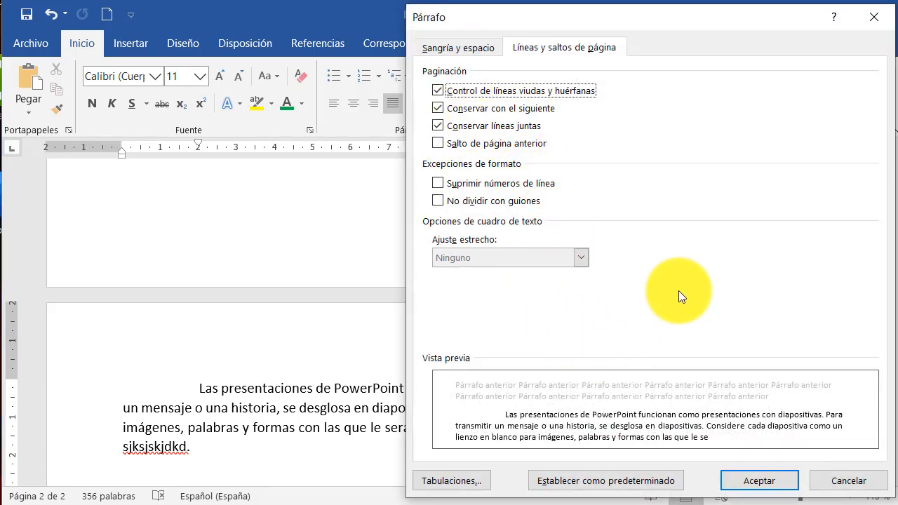
click(772, 481)
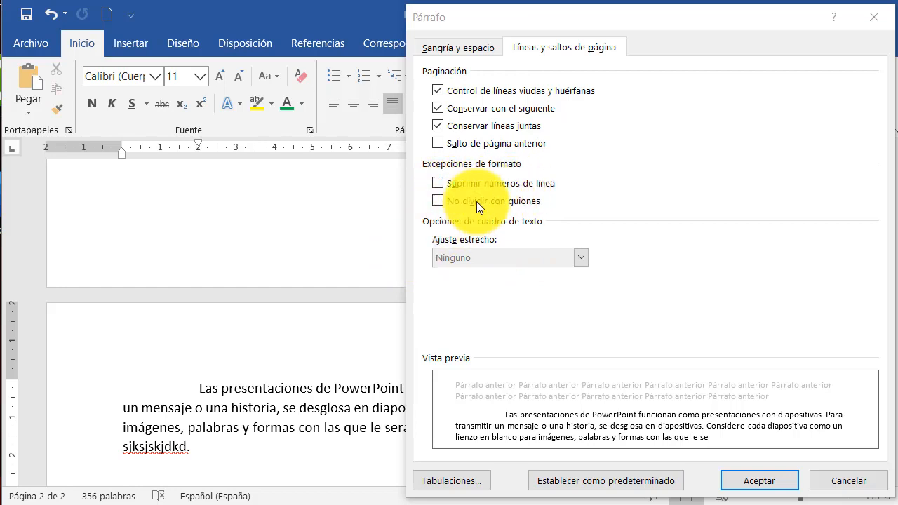
click(221, 394)
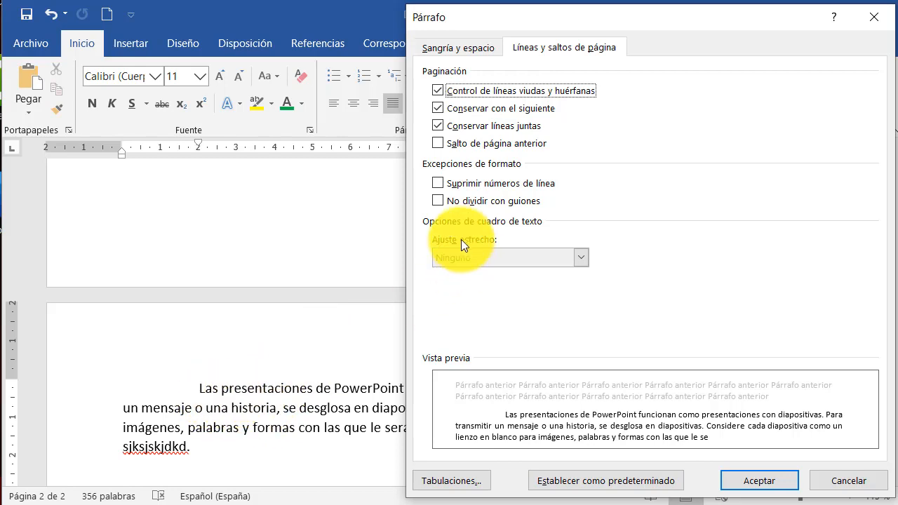
click(441, 185)
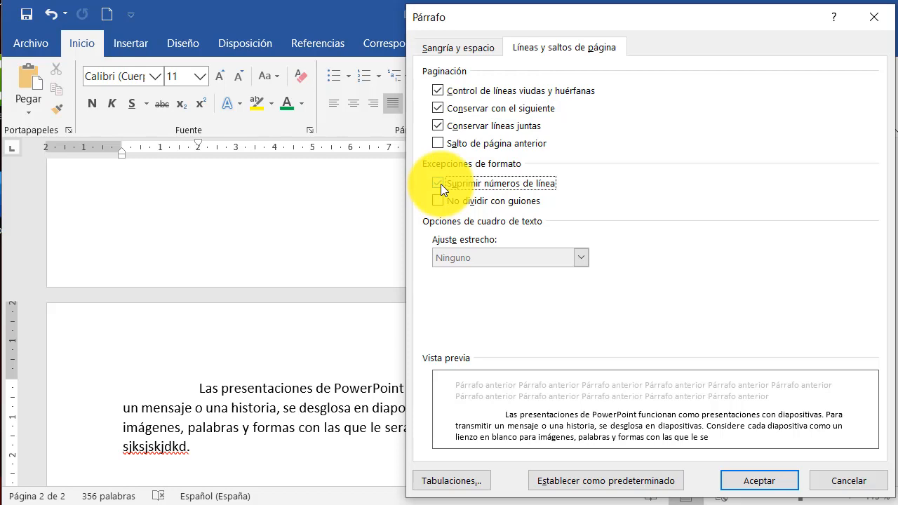
click(440, 184)
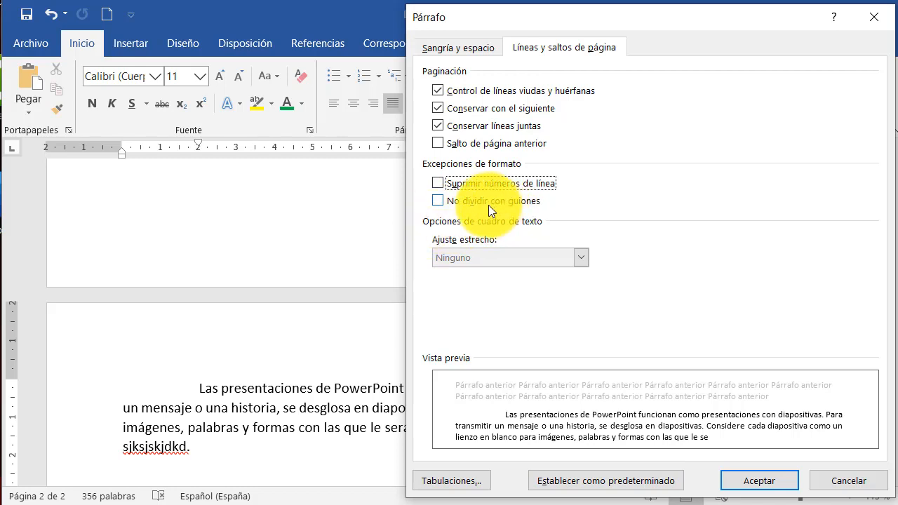
click(469, 203)
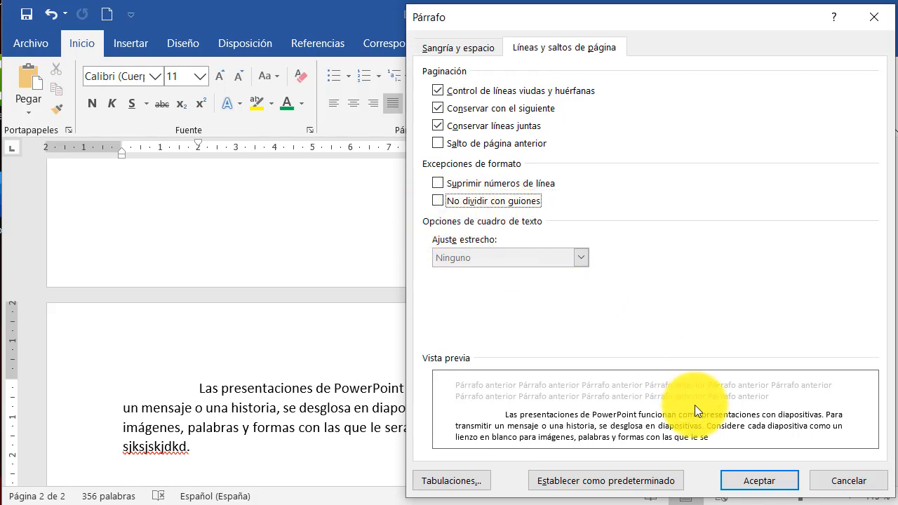
click(836, 482)
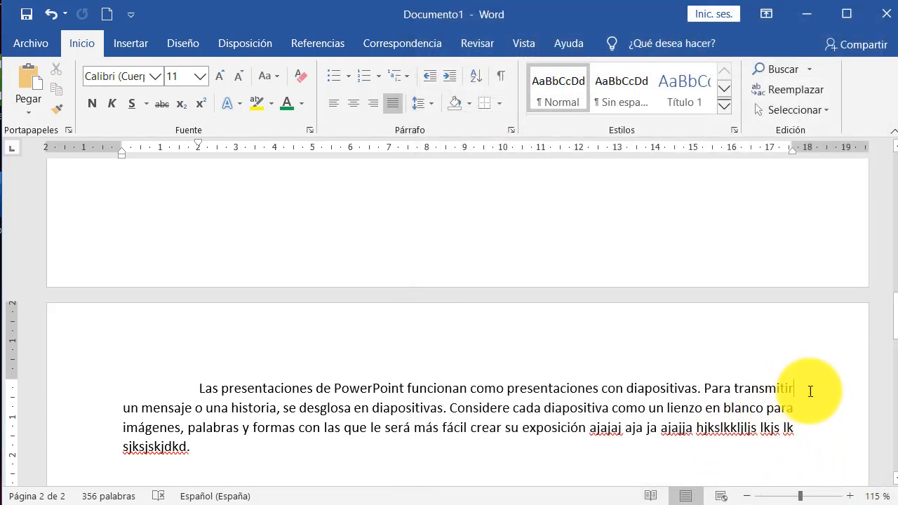
- Extend "transmitir" to "transmitirse" in the paragraph and select the "No dividir con guiones" exception for it
text(se)
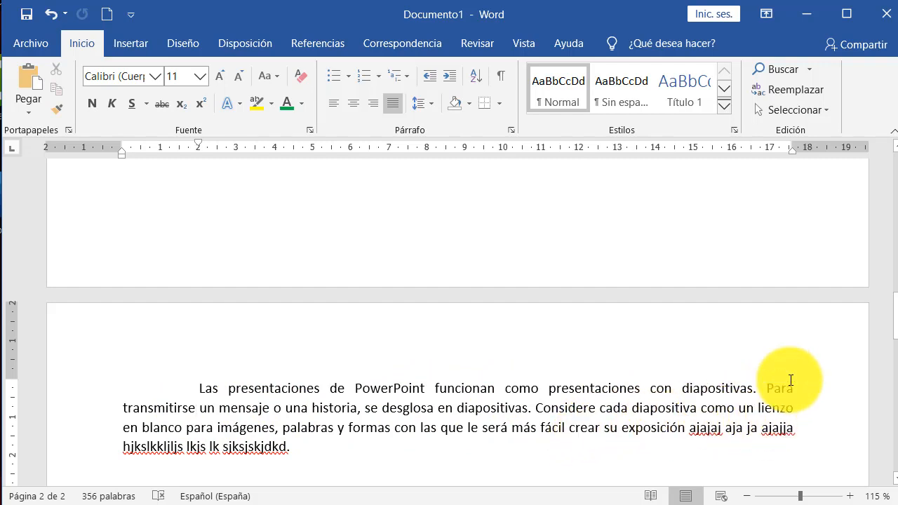
click(511, 130)
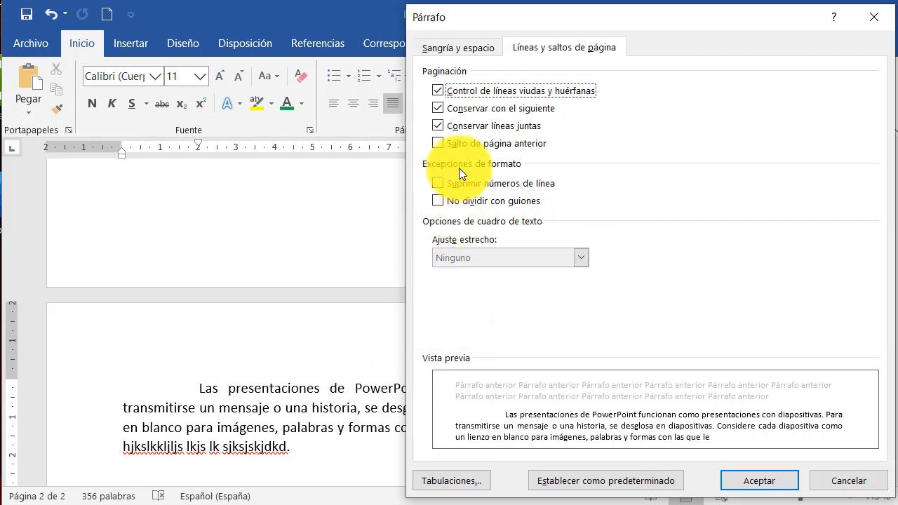
click(437, 203)
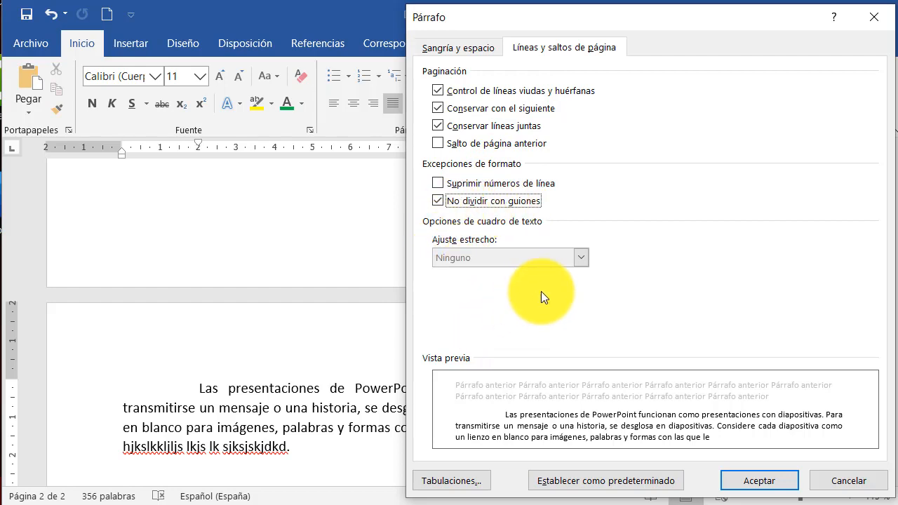
click(450, 204)
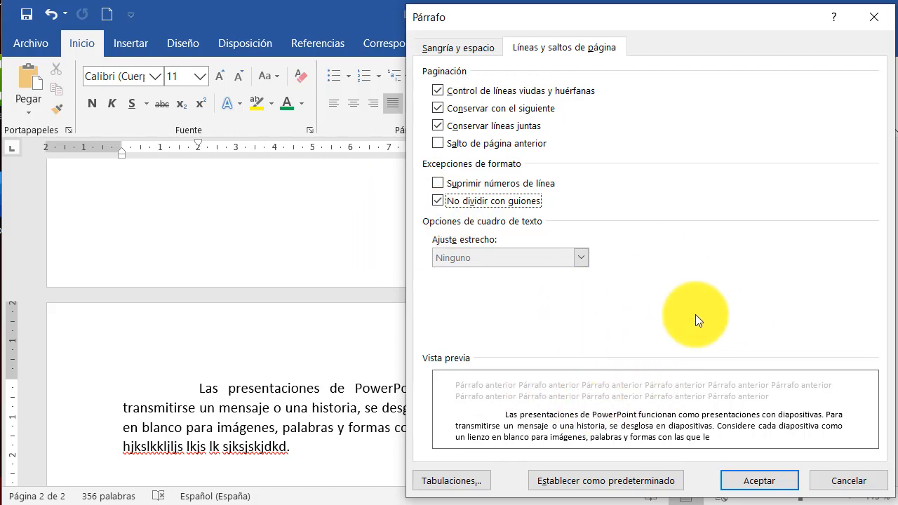
- Review the paragraph's indent, spacing and pagination settings and open the choice for making the paragraph settings the default
click(479, 53)
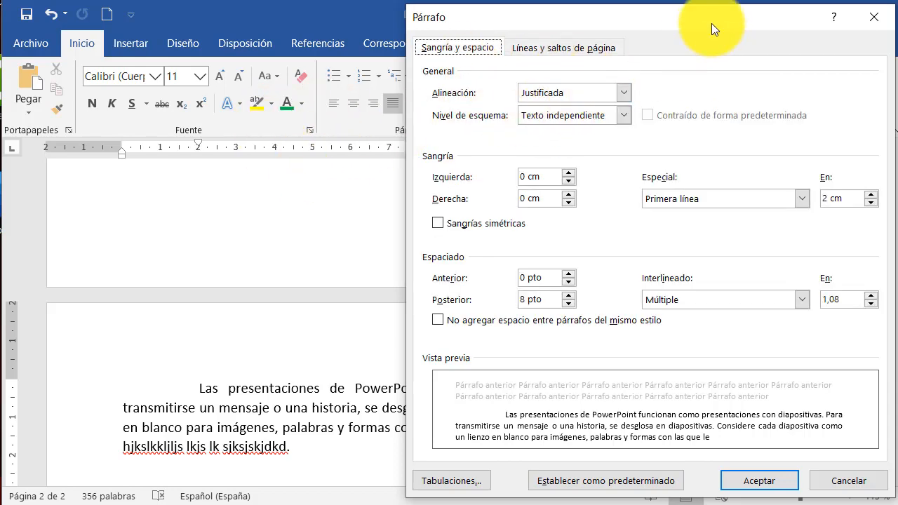
drag(711, 25, 485, 30)
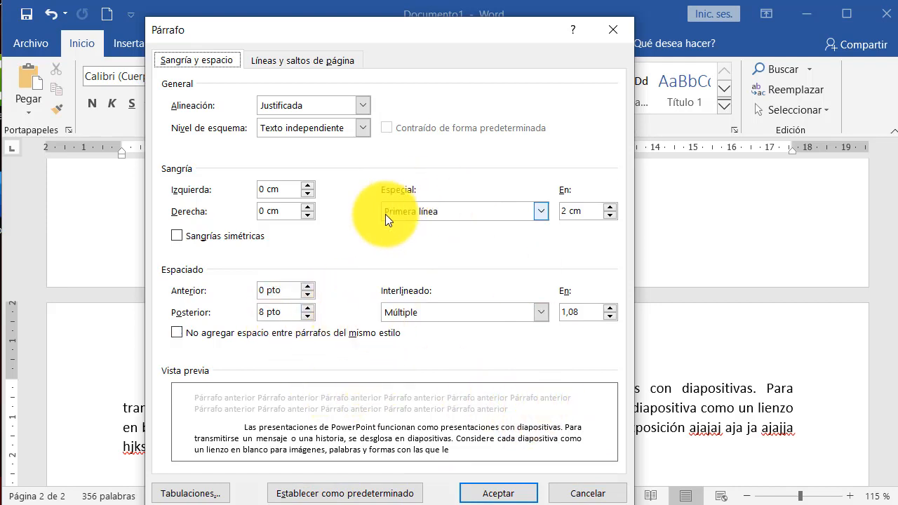
click(303, 62)
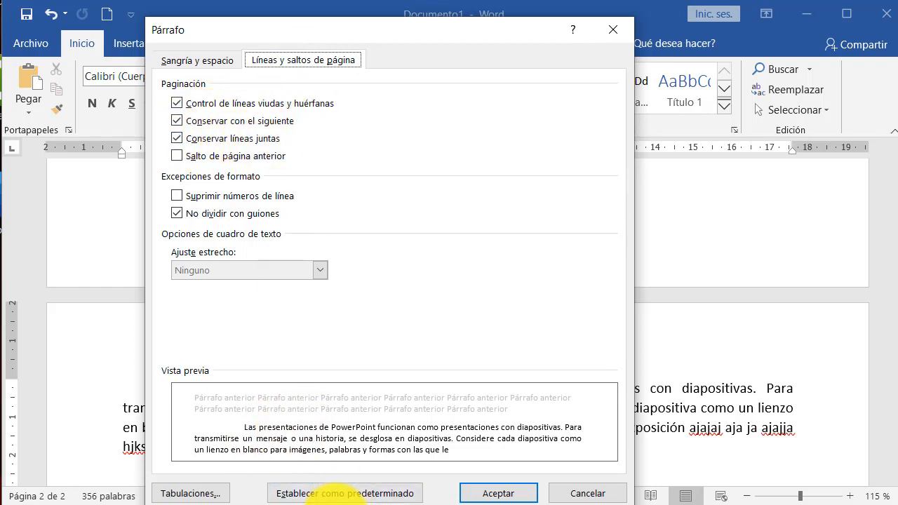
click(303, 494)
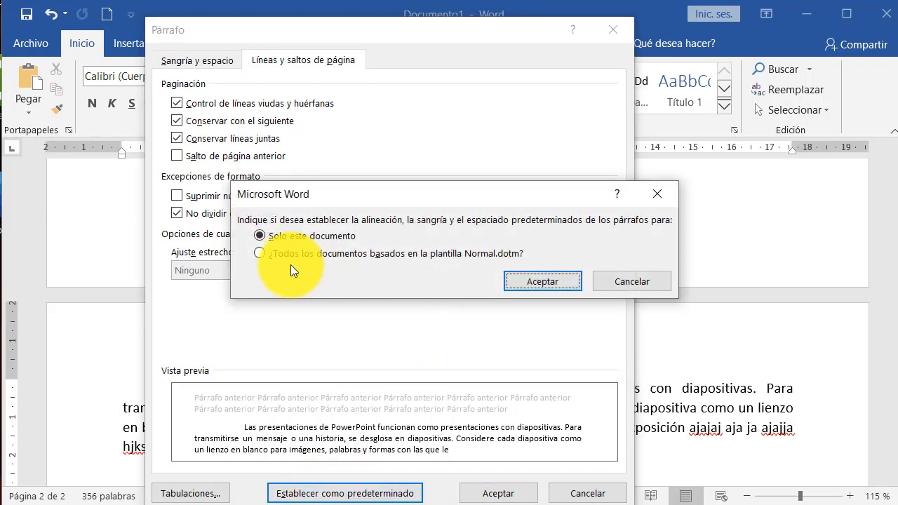